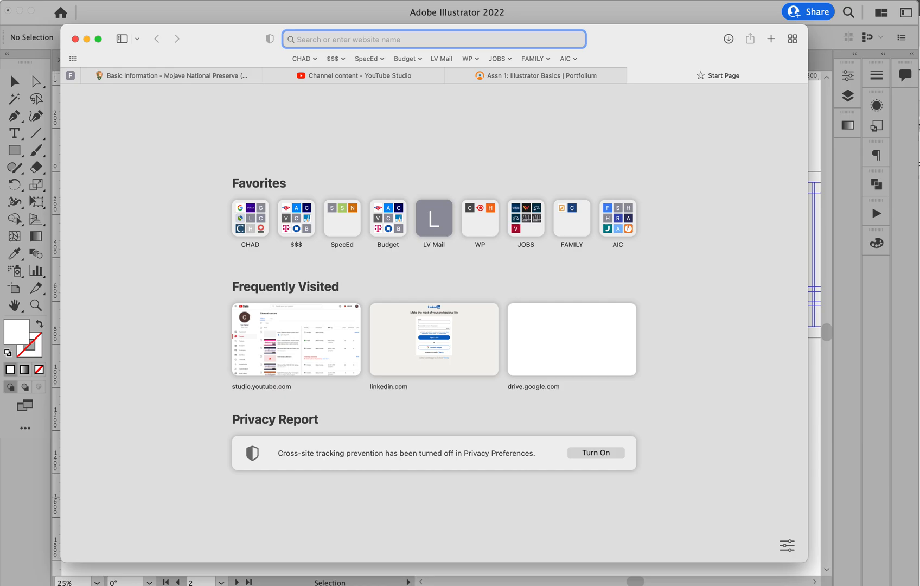
# Open google.com in the browser and dismiss the Safer Internet Day security checkup offer.
pyautogui.write('go')
pyautogui.write('ogle.com — Google')
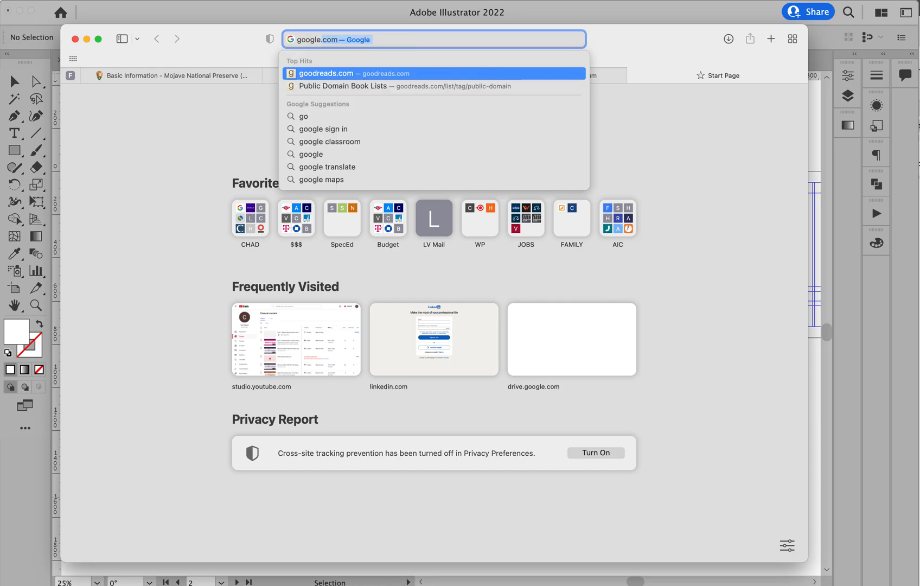
pyautogui.press('Return')
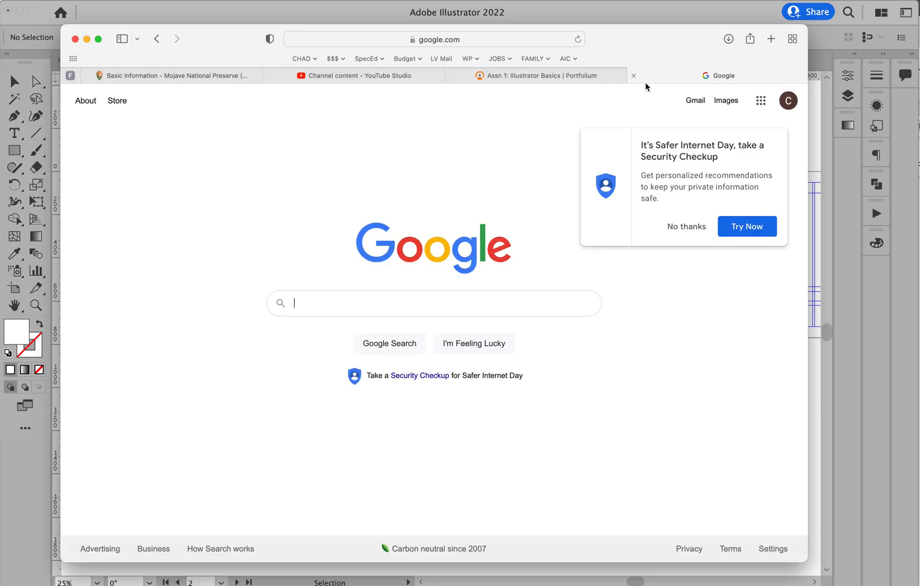
pyautogui.click(682, 224)
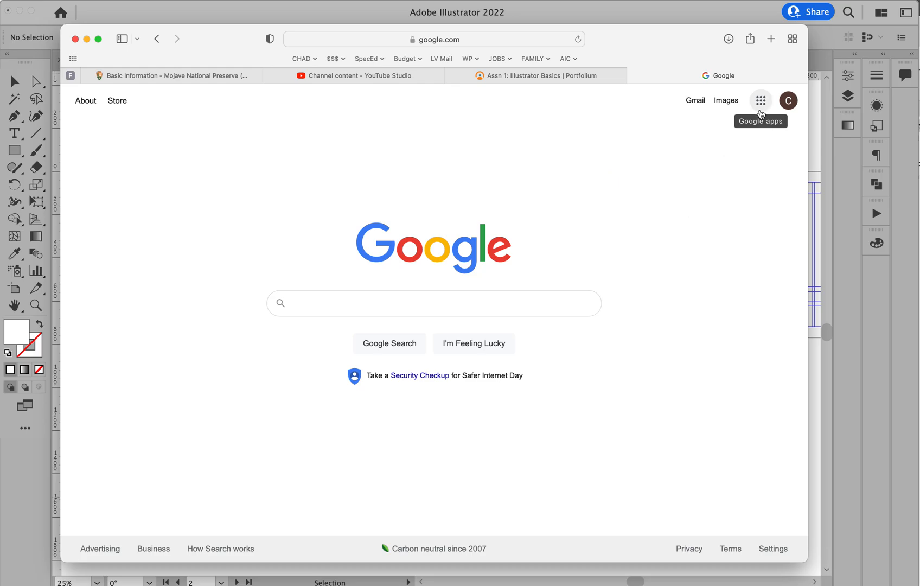
# Search Google for "redwood national park".
pyautogui.click(442, 300)
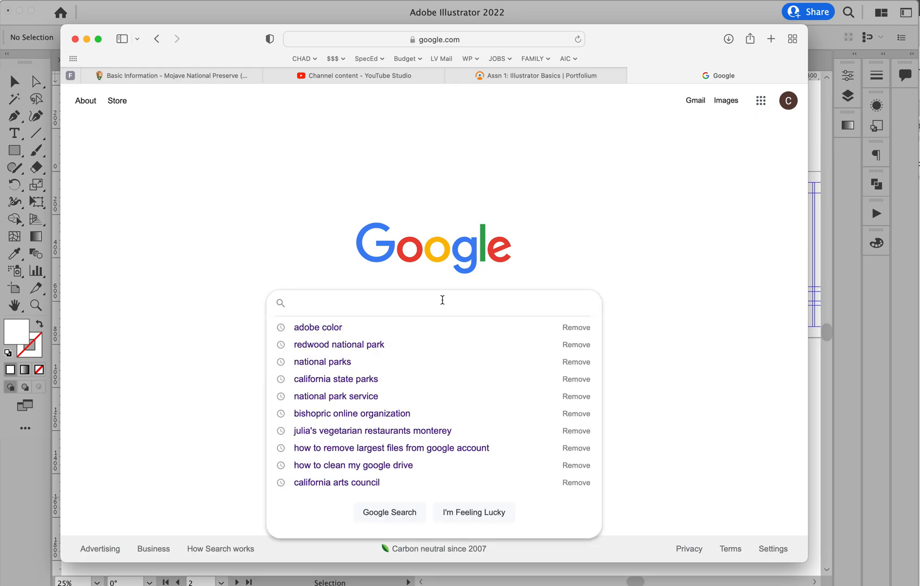
pyautogui.write('redd')
pyautogui.press('BackSpace')
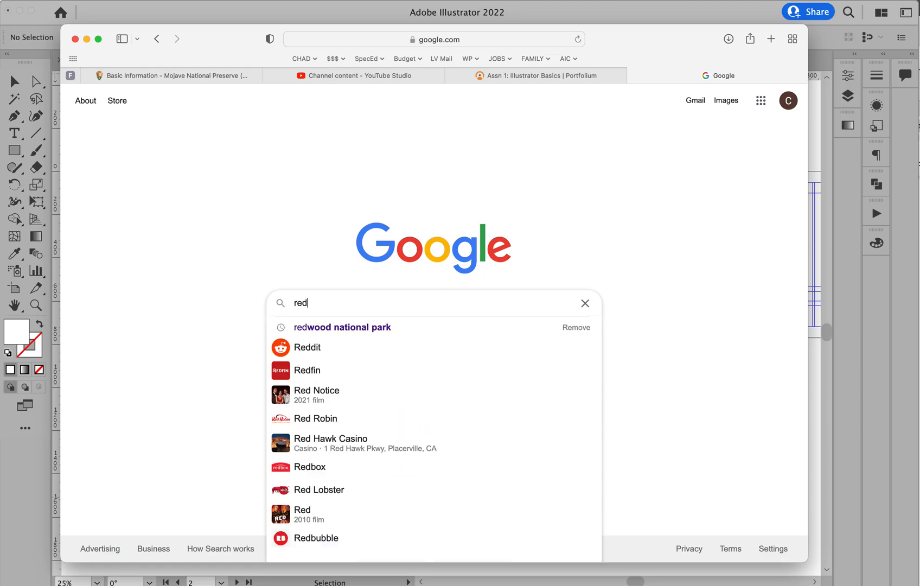
pyautogui.write('wood')
pyautogui.press('Down')
pyautogui.press('Return')
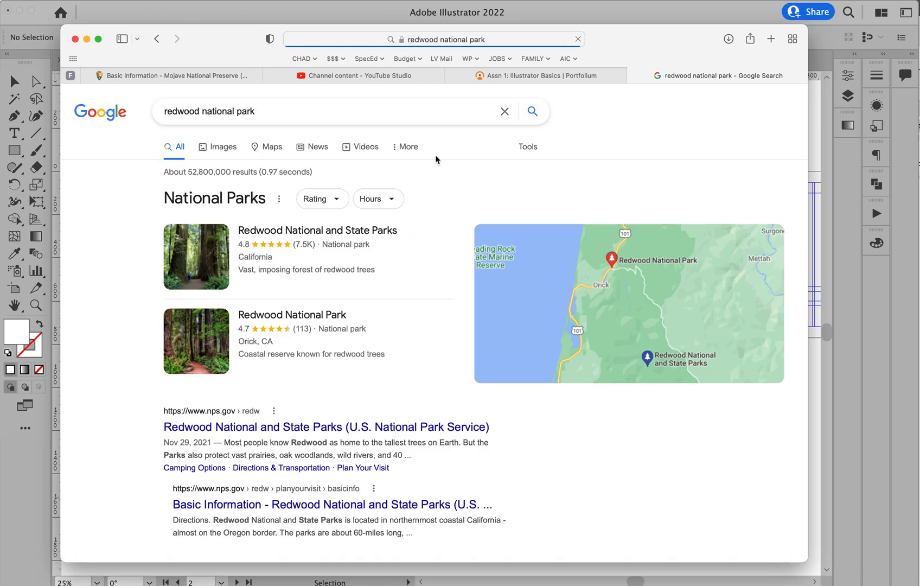
# Show the image results for the search and filter them to the Large size.
pyautogui.click(230, 152)
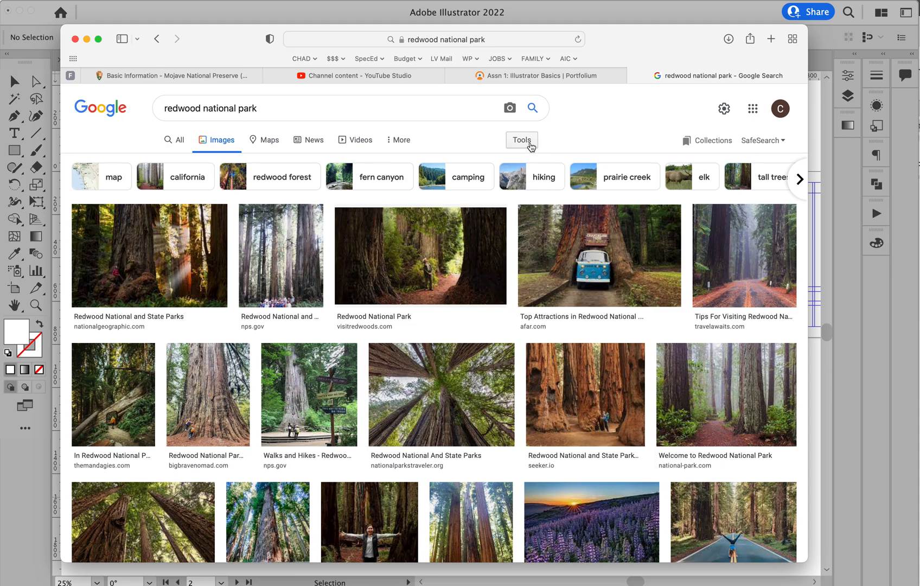
pyautogui.click(530, 144)
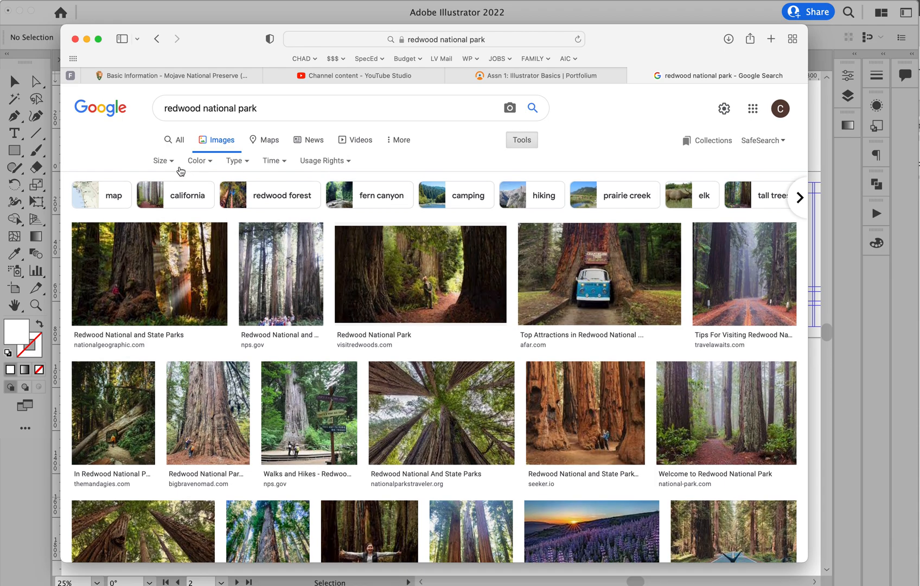
pyautogui.click(162, 159)
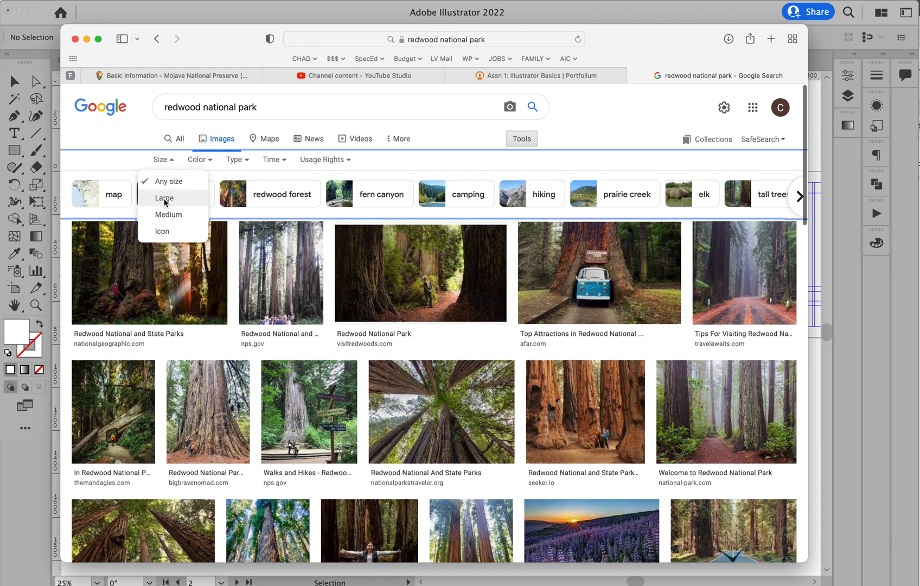
pyautogui.click(165, 199)
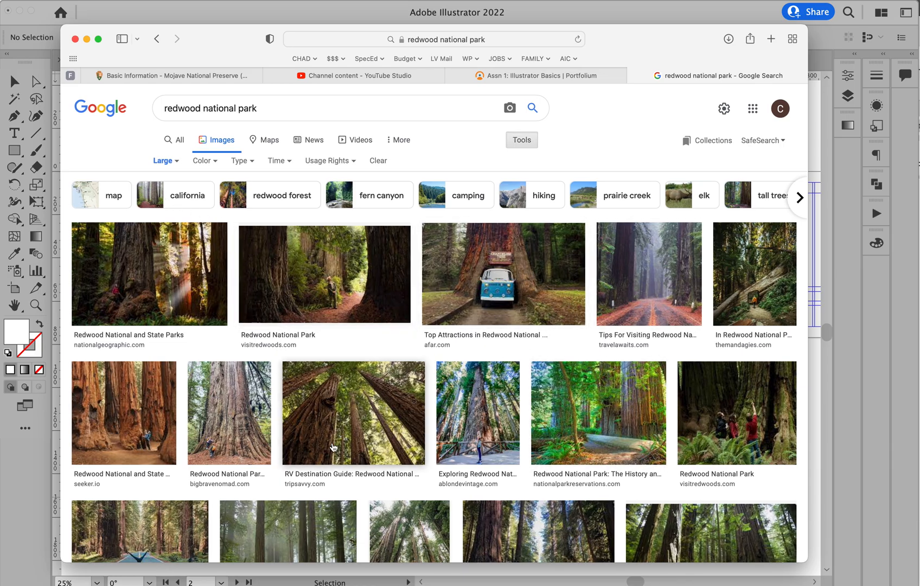
# Find TripSavvy's "Redwood National Park: The Complete Guide" photo in the results and preview it to check its pixel dimensions.
pyautogui.scroll(-5, 521, 358)
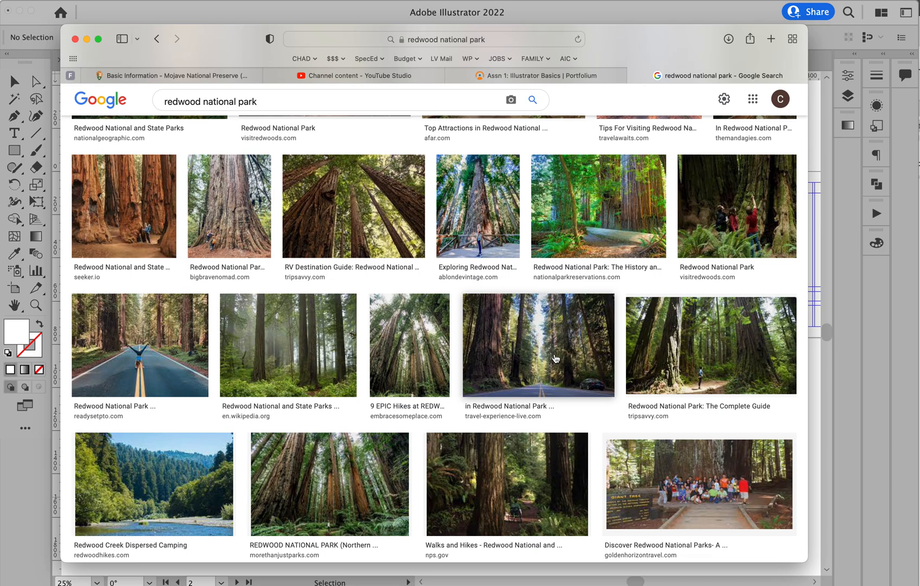
pyautogui.click(672, 363)
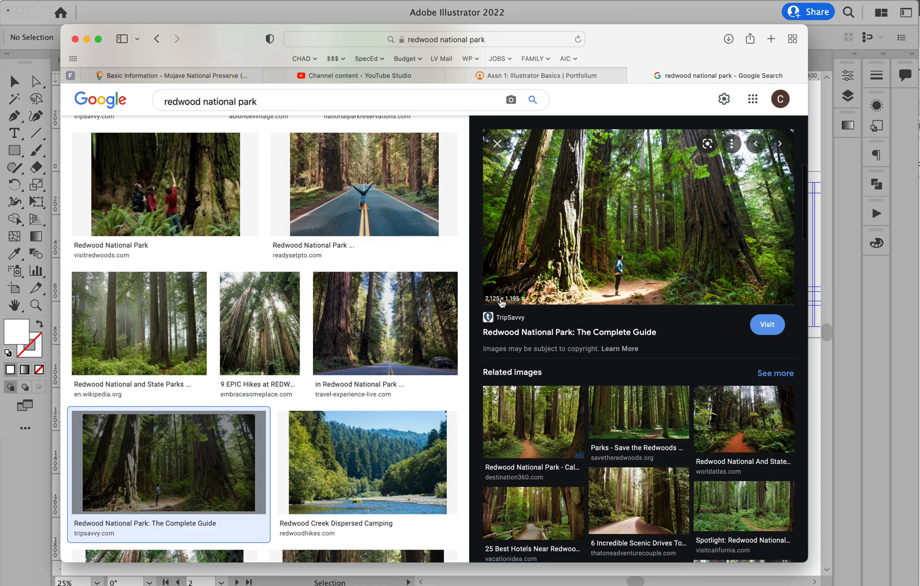
pyautogui.scroll(1, 497, 304)
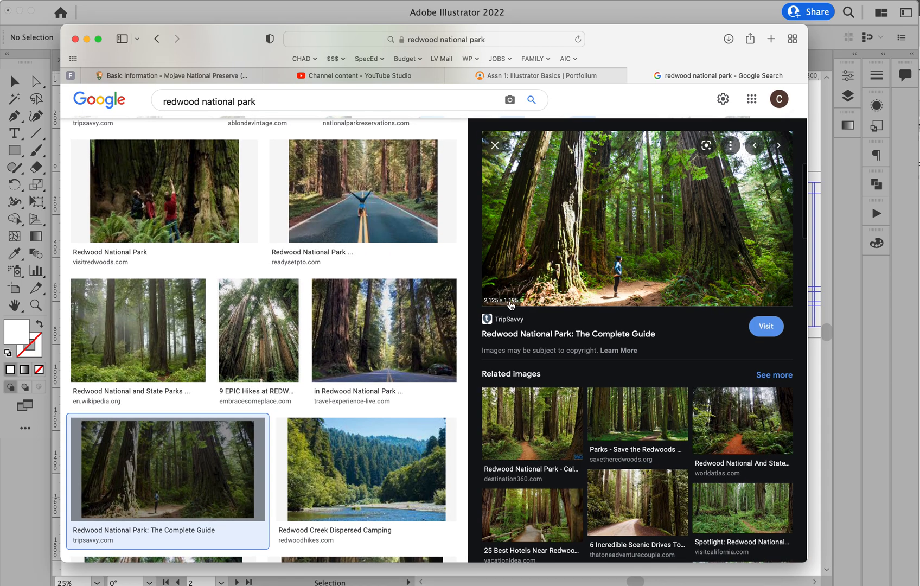
pyautogui.scroll(1, 519, 304)
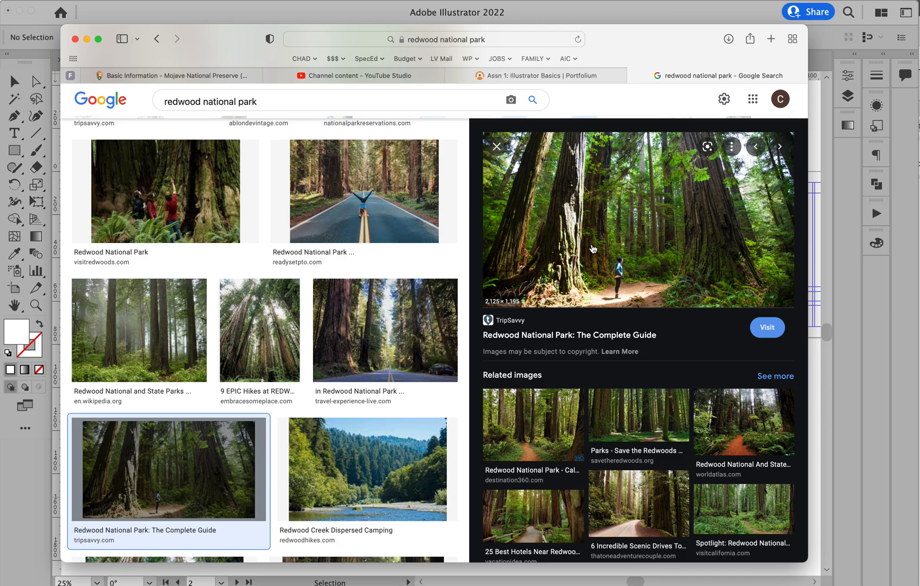
# Save the previewed redwood photo to the Images folder as "Redwood National Park 2.jpg".
pyautogui.rightClick(592, 245)
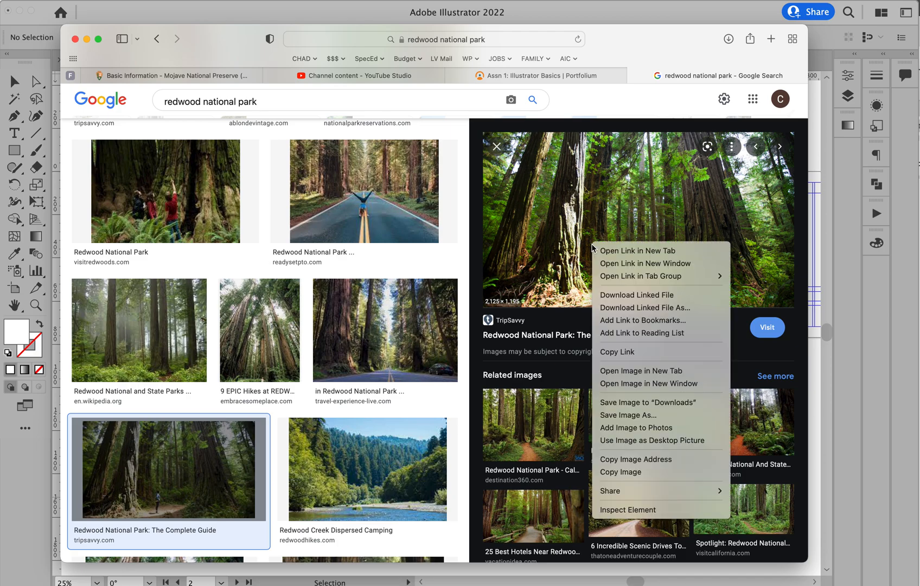
pyautogui.click(628, 415)
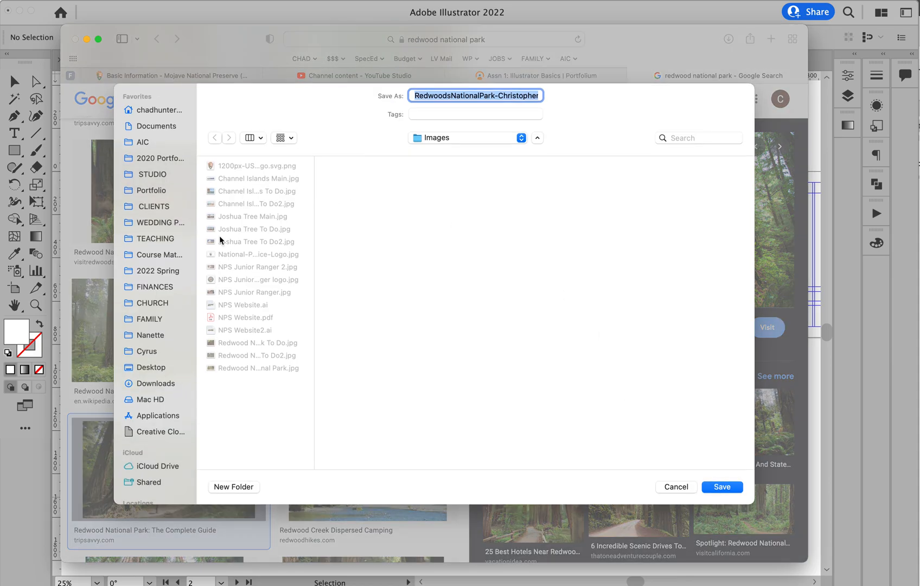
pyautogui.moveTo(314, 320); pyautogui.dragTo(352, 325)
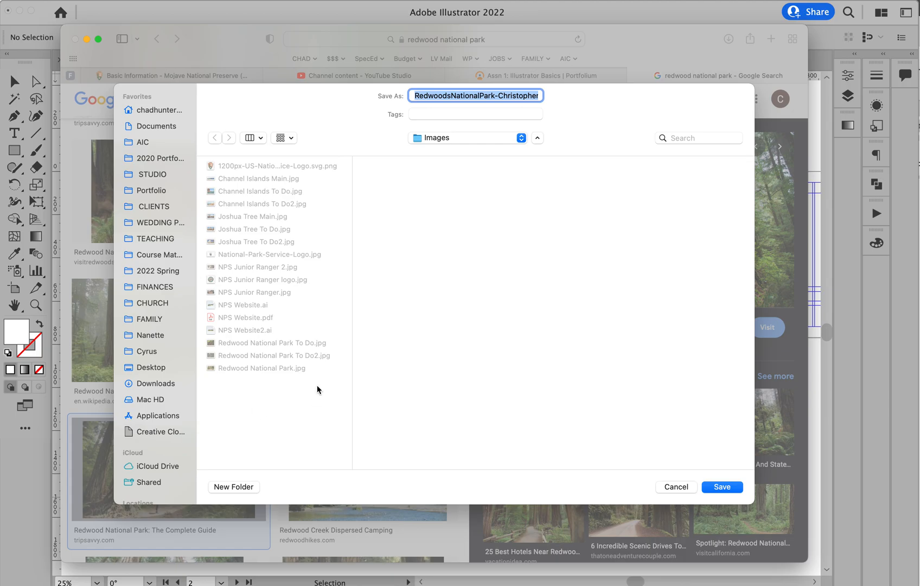
pyautogui.click(273, 368)
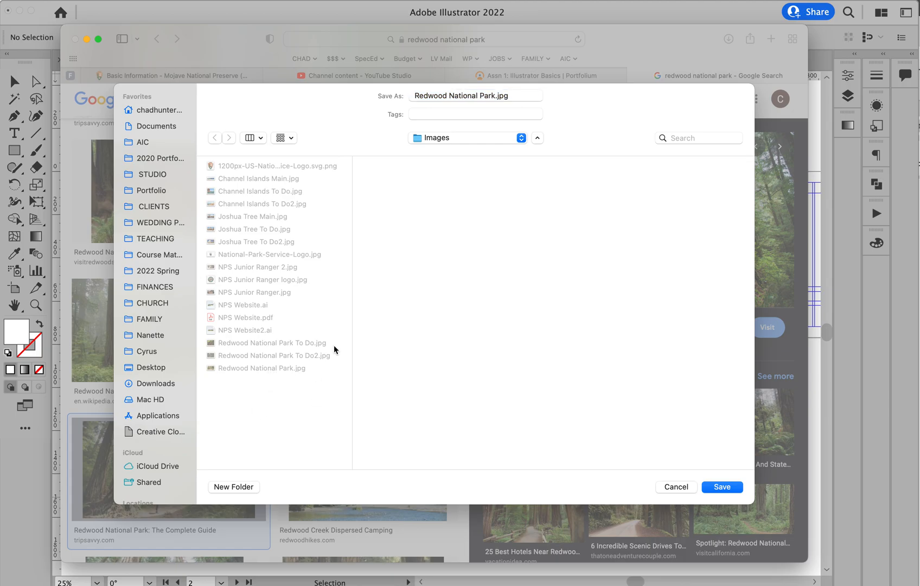
pyautogui.click(494, 98)
pyautogui.write('2')
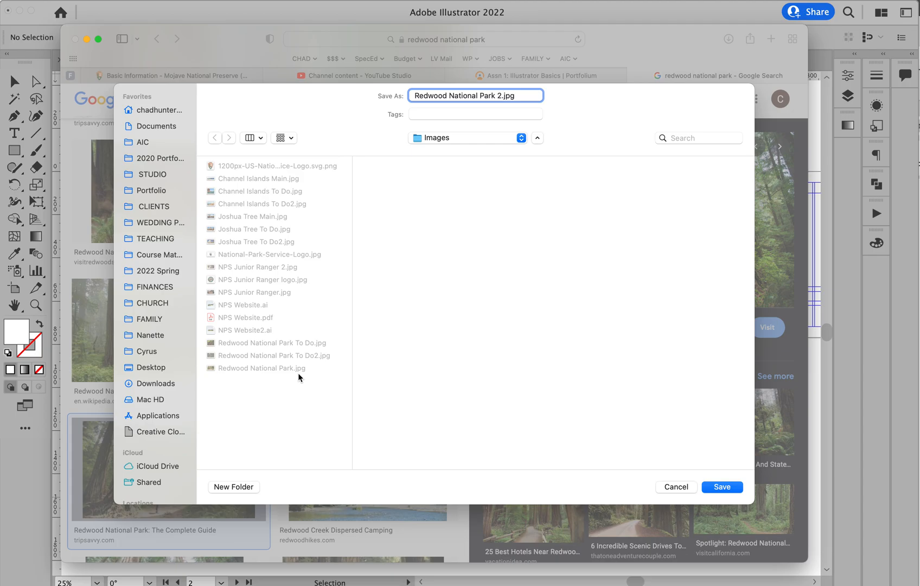
pyautogui.click(724, 487)
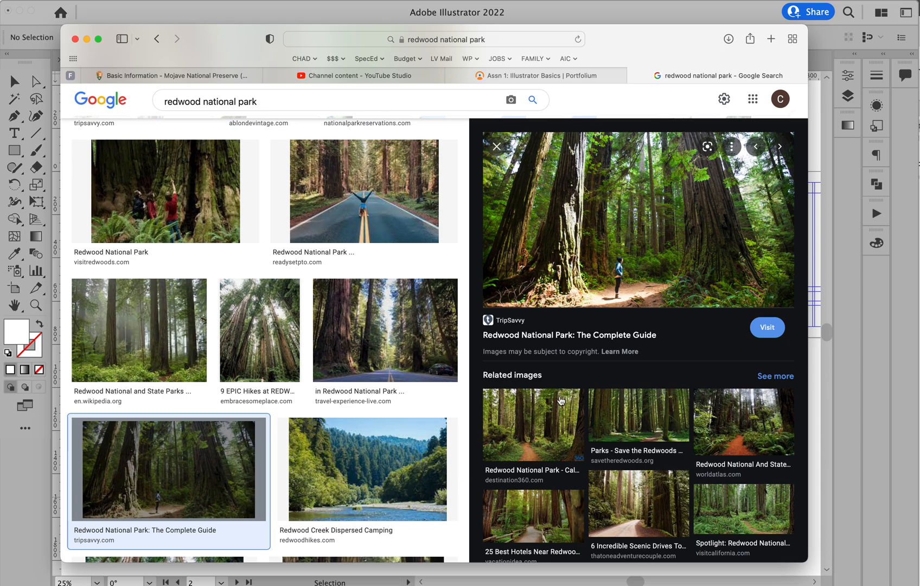
# Switch to Adobe Illustrator and move the floating Swatches panel clear of the artboards in NPS Website2.ai.
pyautogui.moveTo(216, 60); pyautogui.dragTo(222, 60)
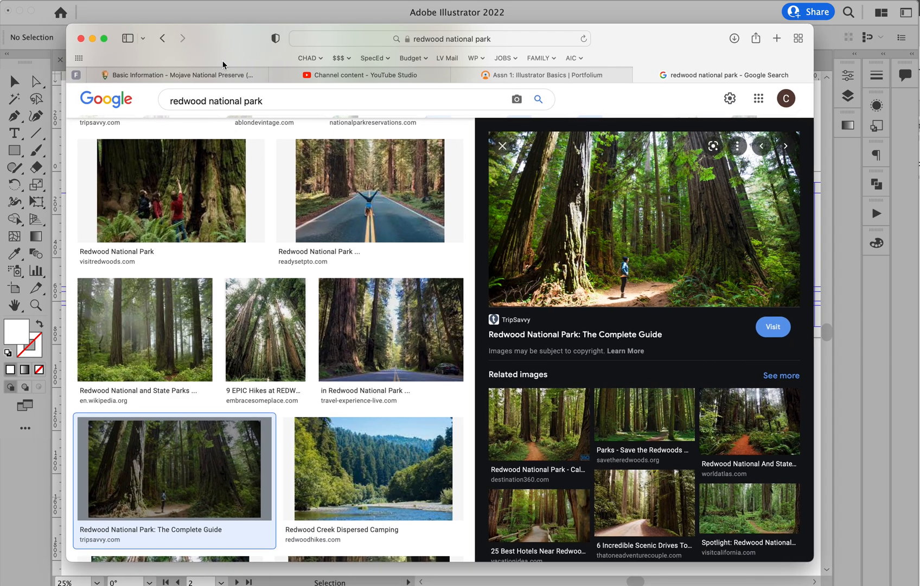
pyautogui.click(39, 495)
pyautogui.press('space')
pyautogui.moveTo(293, 301); pyautogui.dragTo(182, 331)
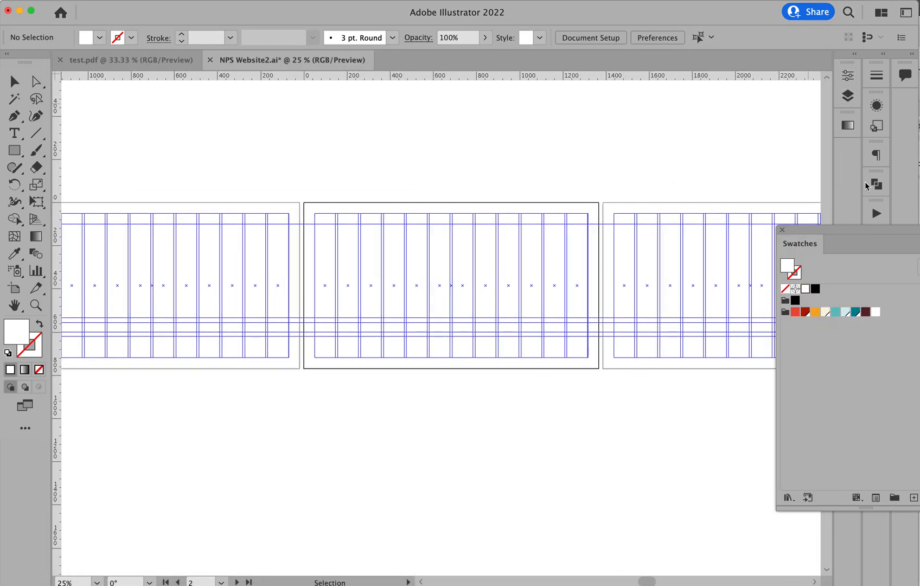
pyautogui.moveTo(797, 228); pyautogui.dragTo(771, 446)
pyautogui.press('space')
pyautogui.moveTo(612, 298); pyautogui.dragTo(432, 281)
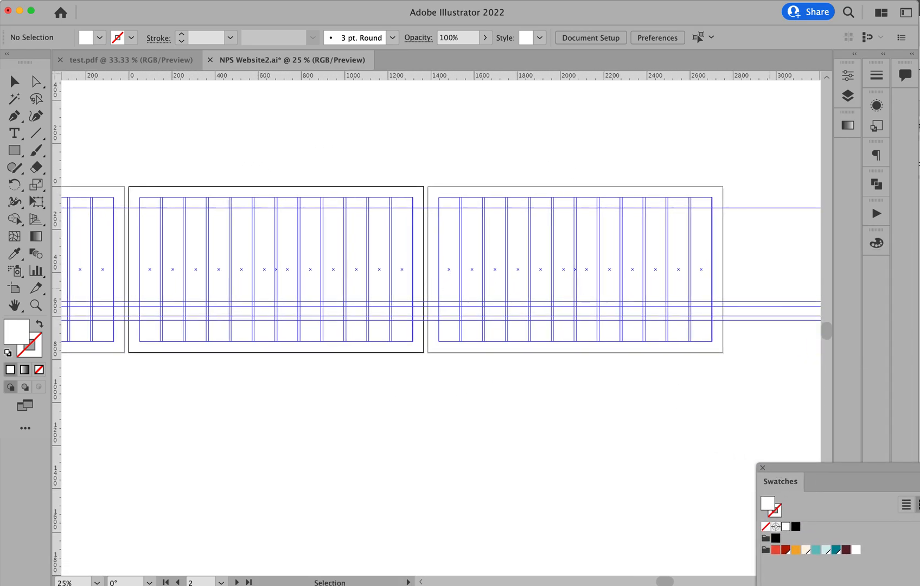
# Undo the addition of the second and third artboards, keeping only the first one.
pyautogui.press('super+0')
pyautogui.hotkey('shift', 'pagedown')
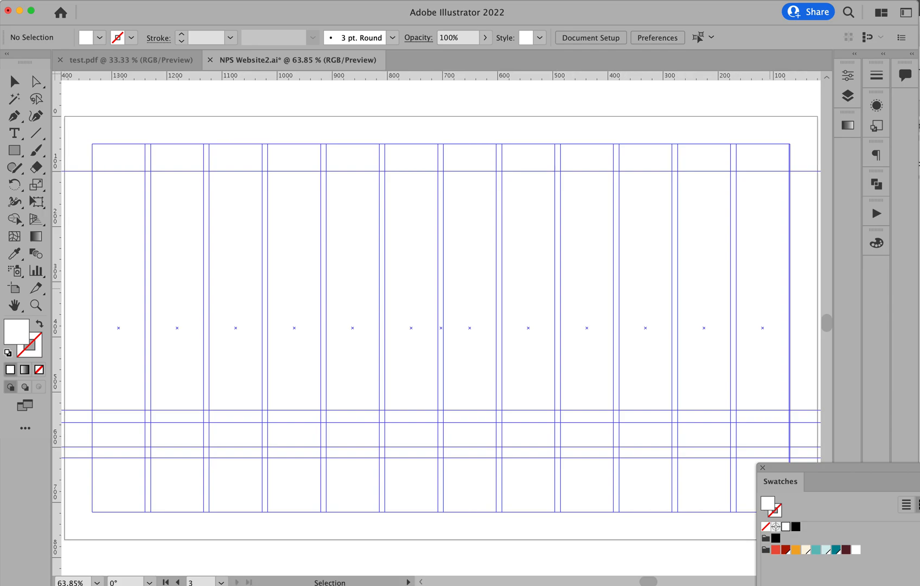
pyautogui.press('super+z')
pyautogui.press('alt+super+space')
pyautogui.click(555, 252)
pyautogui.moveTo(495, 363); pyautogui.dragTo(574, 191)
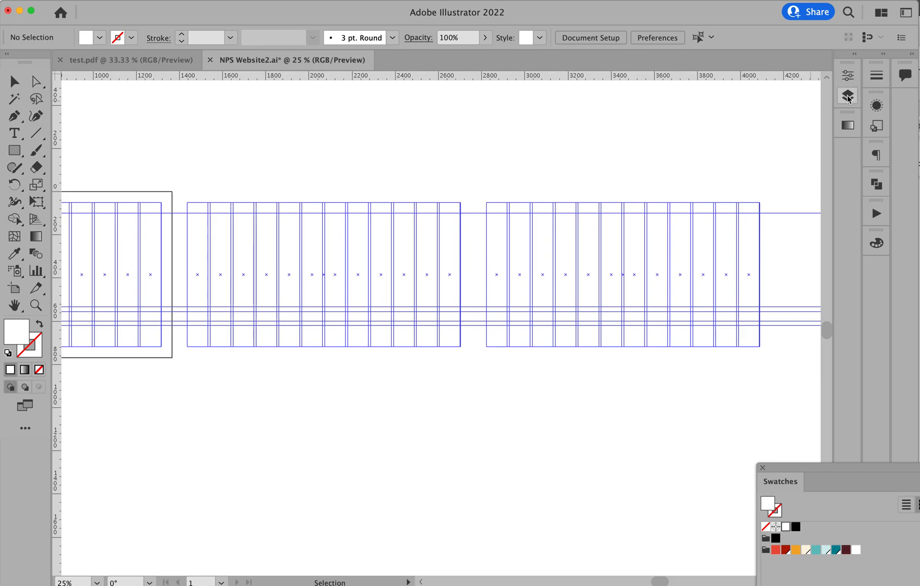
# Check the Guides layer and delete the two surplus column guide grids beside the remaining artboard.
pyautogui.click(848, 96)
pyautogui.click(725, 123)
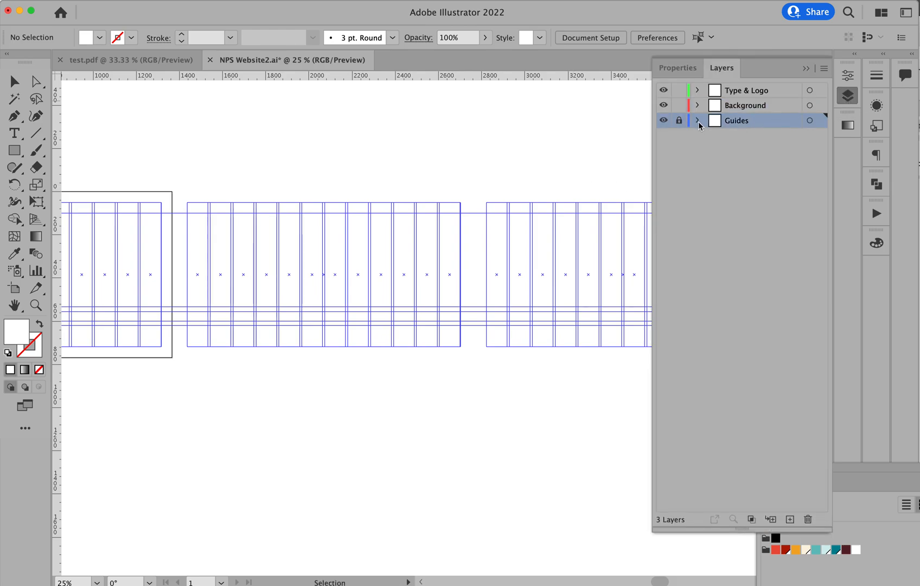
pyautogui.click(598, 123)
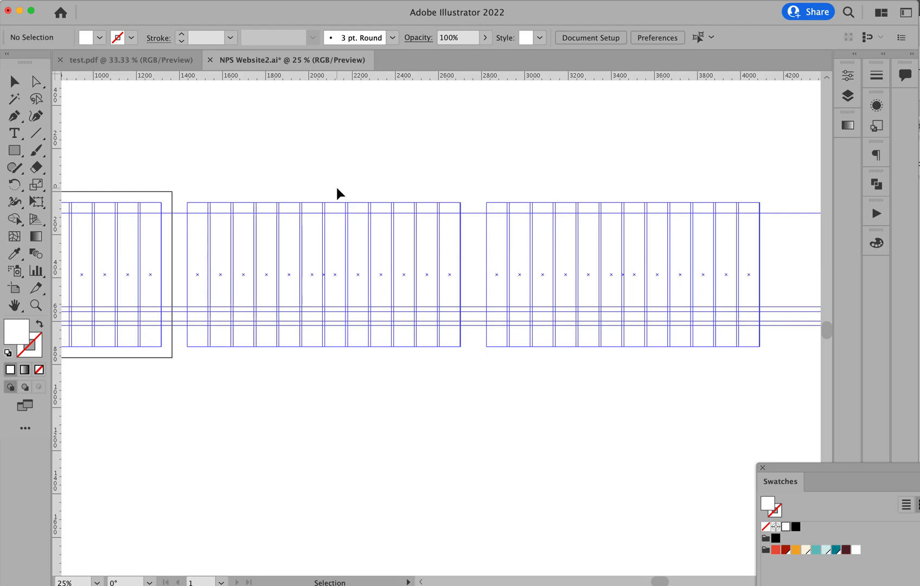
pyautogui.press('v')
pyautogui.moveTo(778, 275); pyautogui.dragTo(179, 253)
pyautogui.press('Delete')
# Draw a header rectangle across the artboard's full width down to the first horizontal guide and fill it with the dark maroon swatch.
pyautogui.press('space')
pyautogui.moveTo(115, 292); pyautogui.dragTo(551, 247)
pyautogui.click(532, 288)
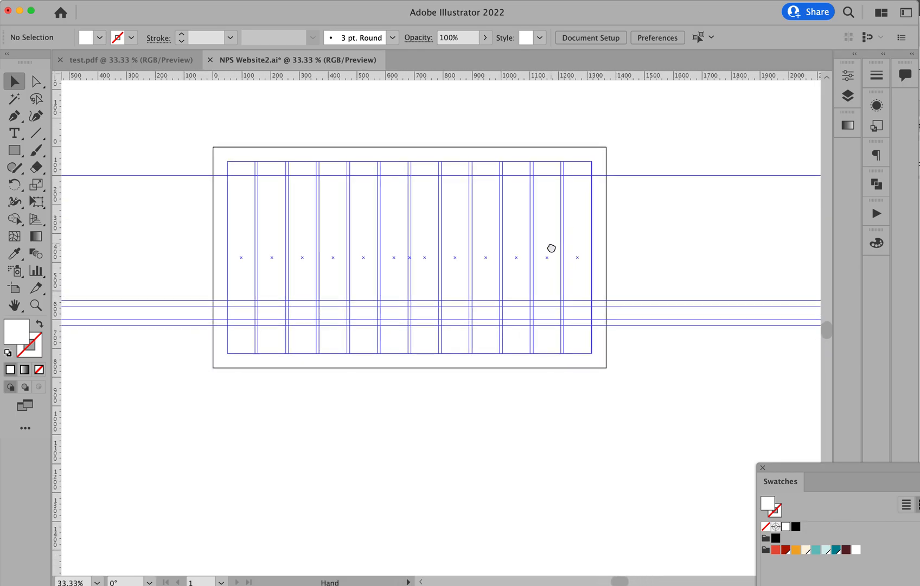
pyautogui.moveTo(191, 136); pyautogui.dragTo(700, 460)
pyautogui.moveTo(462, 329); pyautogui.dragTo(493, 349)
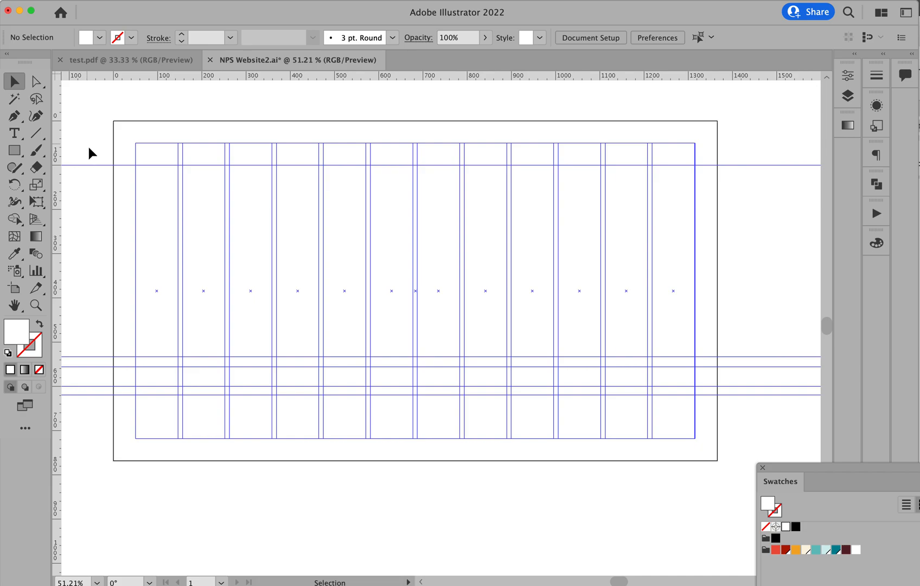
pyautogui.click(16, 151)
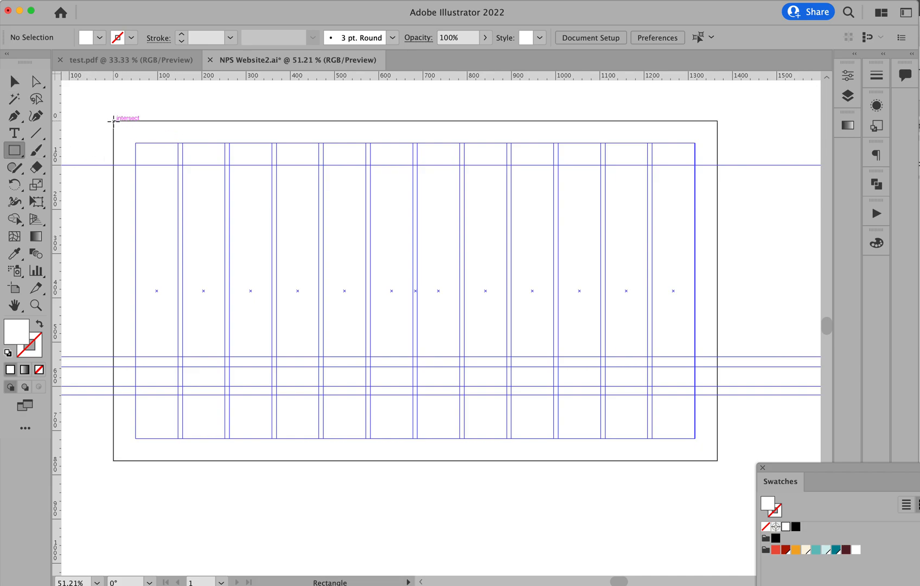
pyautogui.moveTo(114, 121); pyautogui.dragTo(718, 165)
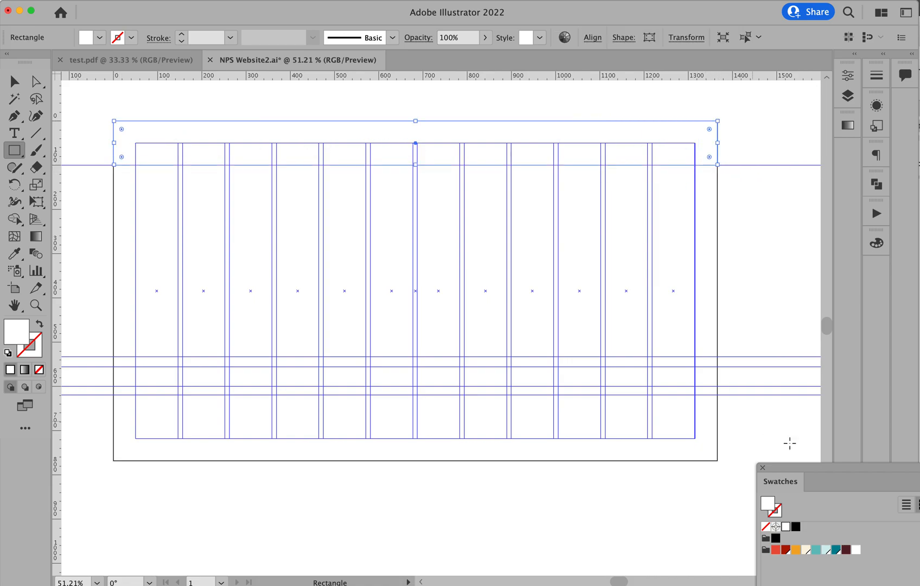
pyautogui.click(845, 549)
pyautogui.keyDown('super'); pyautogui.click(164, 109); pyautogui.keyUp('super')
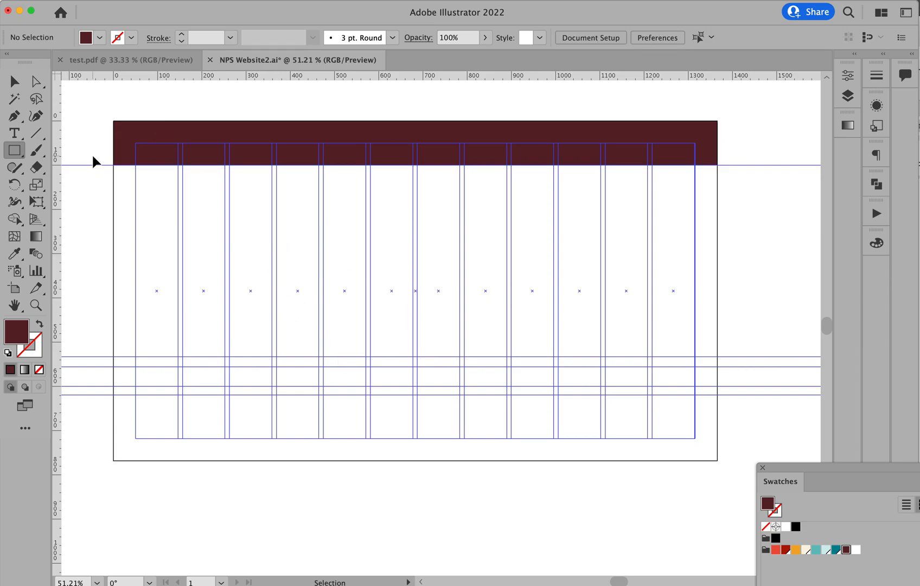
# Place a point text object on the blank canvas above and outside the artboard and repeatedly enlarge its placeholder text.
pyautogui.press('t')
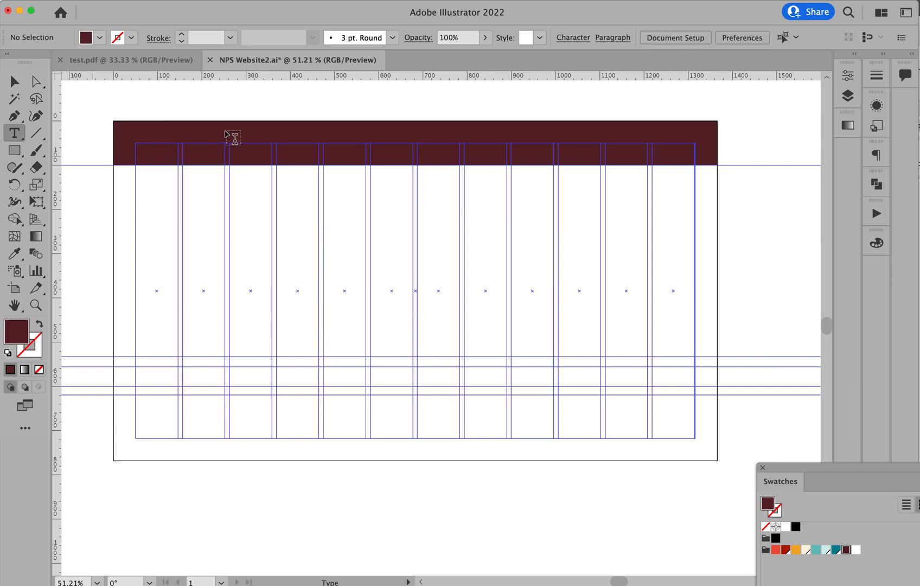
pyautogui.moveTo(205, 123); pyautogui.dragTo(371, 269)
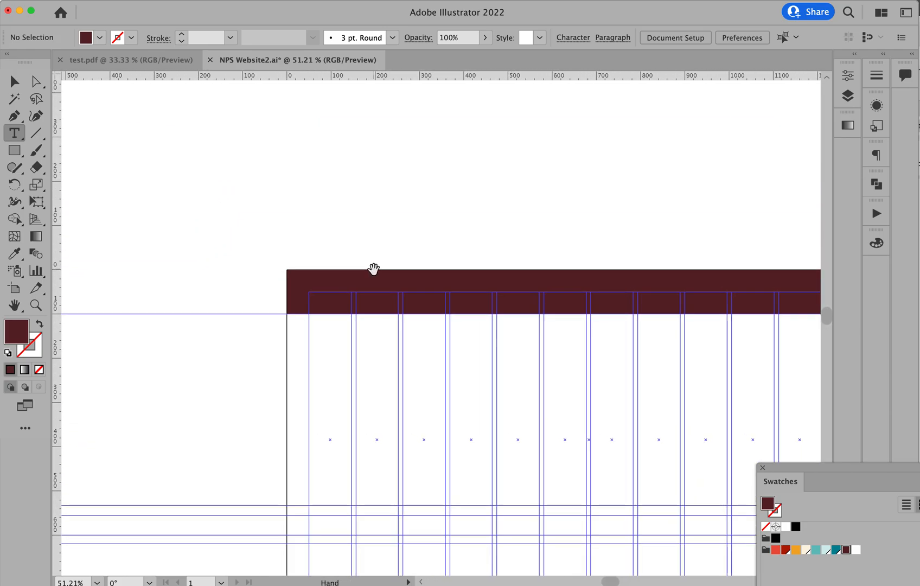
pyautogui.moveTo(197, 143); pyautogui.dragTo(213, 172)
pyautogui.keyDown('super'); pyautogui.click(216, 173); pyautogui.keyUp('super')
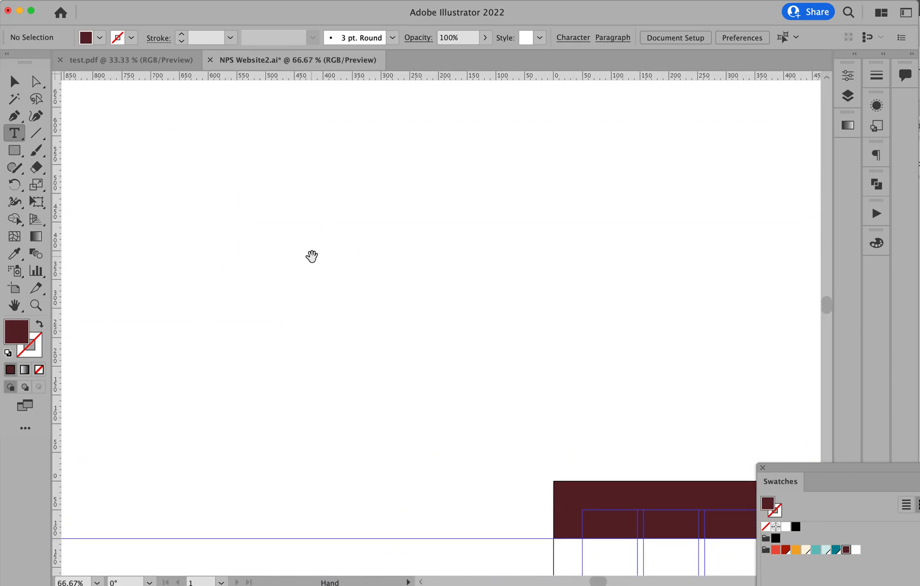
pyautogui.click(318, 177)
pyautogui.press('super+shift+period')
pyautogui.press('super+shift+period')
pyautogui.press('super+shift+period')
pyautogui.press('super+shift+period')
pyautogui.press('super+shift+period')
pyautogui.press('super+shift+period')
pyautogui.press('super+shift+period')
pyautogui.press('super+shift+period')
pyautogui.press('super+shift+period')
pyautogui.press('super+shift+period')
pyautogui.press('super+shift+period')
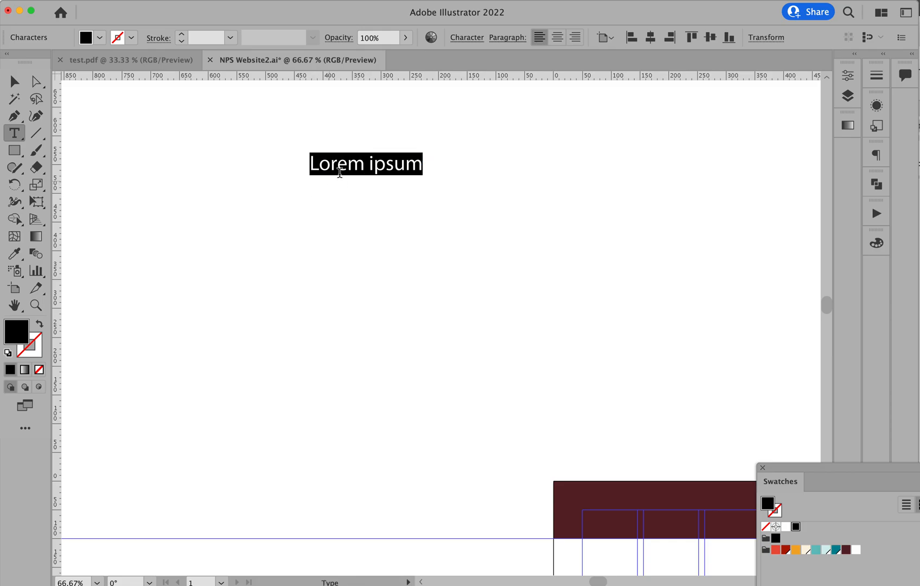
# Replace the placeholder with the heading "National Park Service" and deselect it.
pyautogui.write('f')
pyautogui.press('BackSpace')
pyautogui.write('National Park')
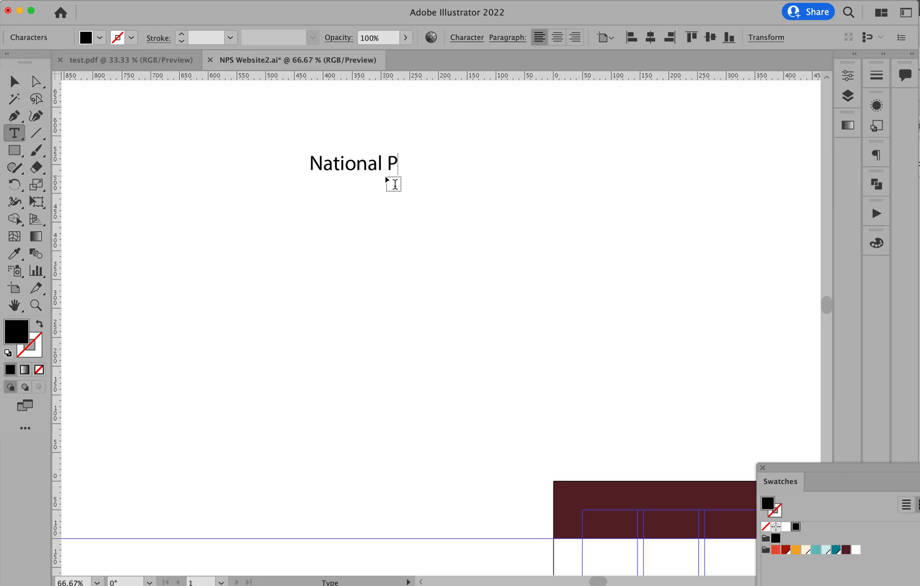
pyautogui.write('vice')
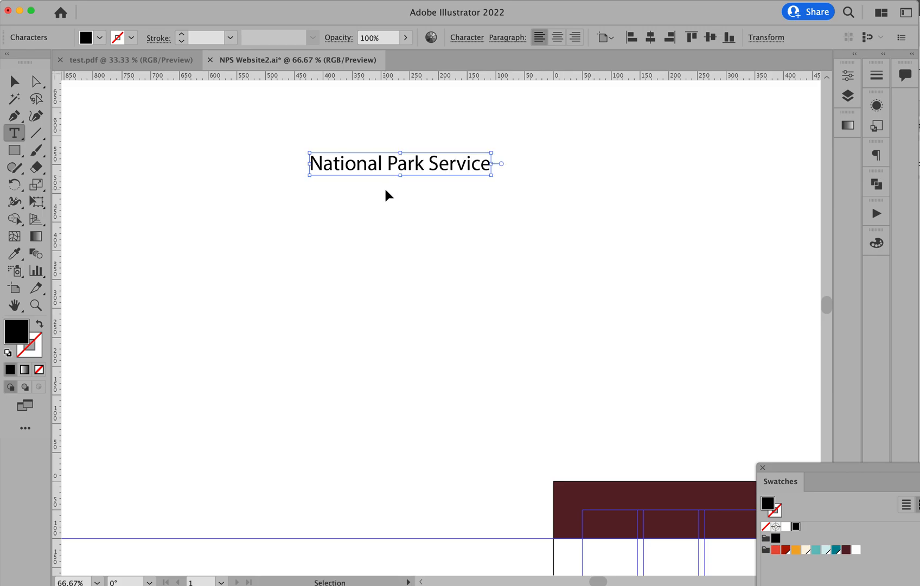
pyautogui.keyDown('super'); pyautogui.click(384, 186); pyautogui.keyUp('super')
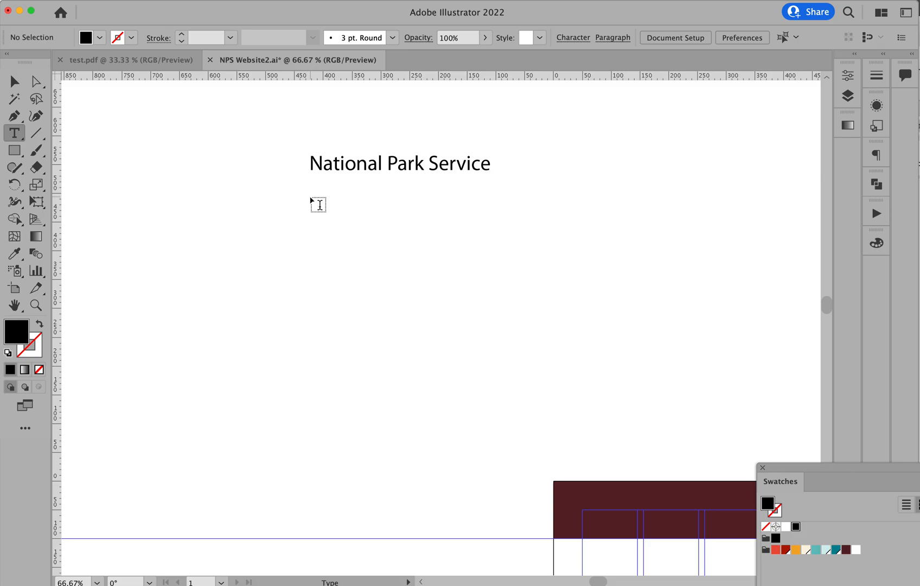
# Create an area text box about 300 px wide below the heading and check the Units preferences without changing them.
pyautogui.moveTo(311, 196); pyautogui.dragTo(483, 345)
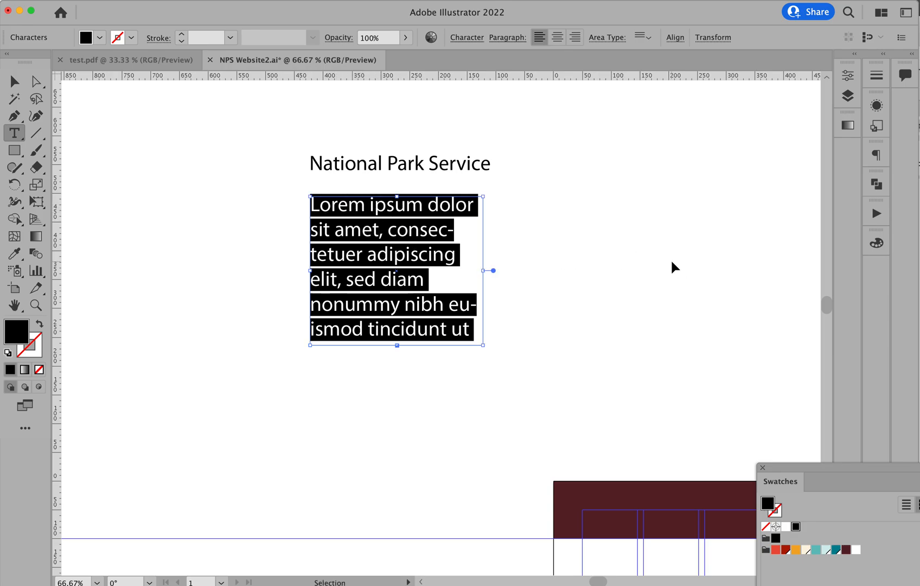
pyautogui.press('super+k')
pyautogui.click(565, 495)
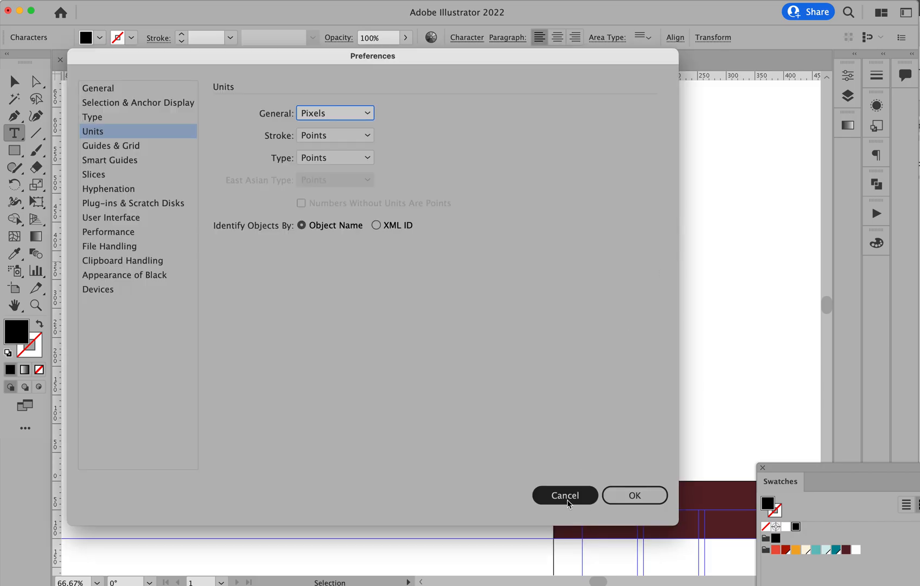
# Reduce the area text's font size in increments until the placeholder fits on three lines of small body text.
pyautogui.press('super+shift+comma')
pyautogui.press('super+shift+comma')
pyautogui.press('super+shift+comma')
pyautogui.press('super+shift+comma')
pyautogui.press('super+shift+comma')
pyautogui.press('super+shift+comma')
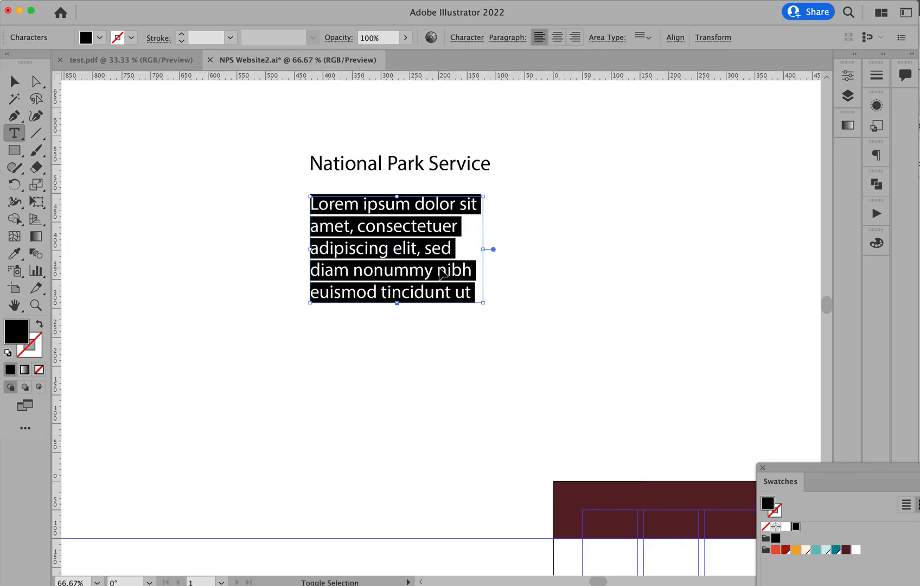
pyautogui.press('super+shift+comma')
pyautogui.press('super+shift+comma')
pyautogui.press('super+shift+comma')
pyautogui.press('super+shift+comma')
pyautogui.press('super+shift+comma')
pyautogui.press('super+shift+comma')
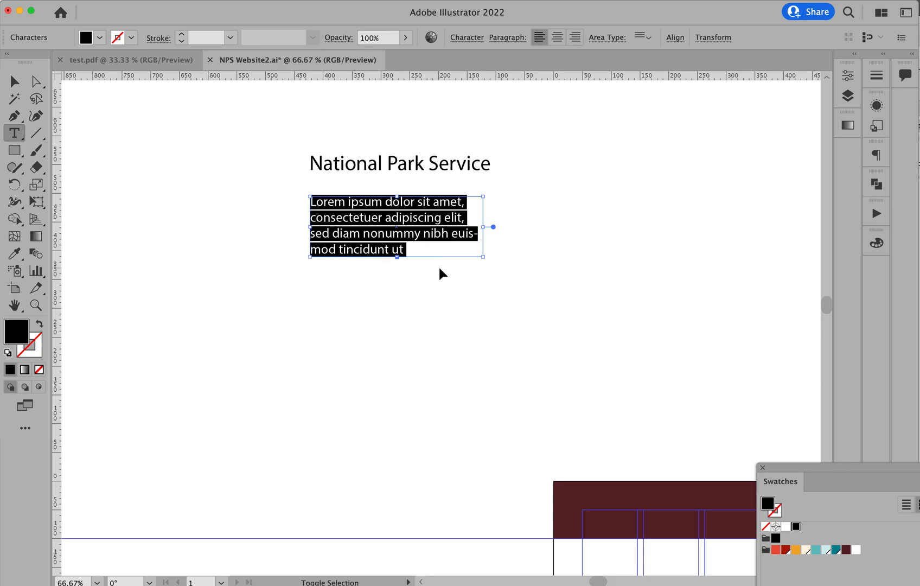
pyautogui.hotkey('alt', 'Down')
pyautogui.hotkey('alt', 'Down')
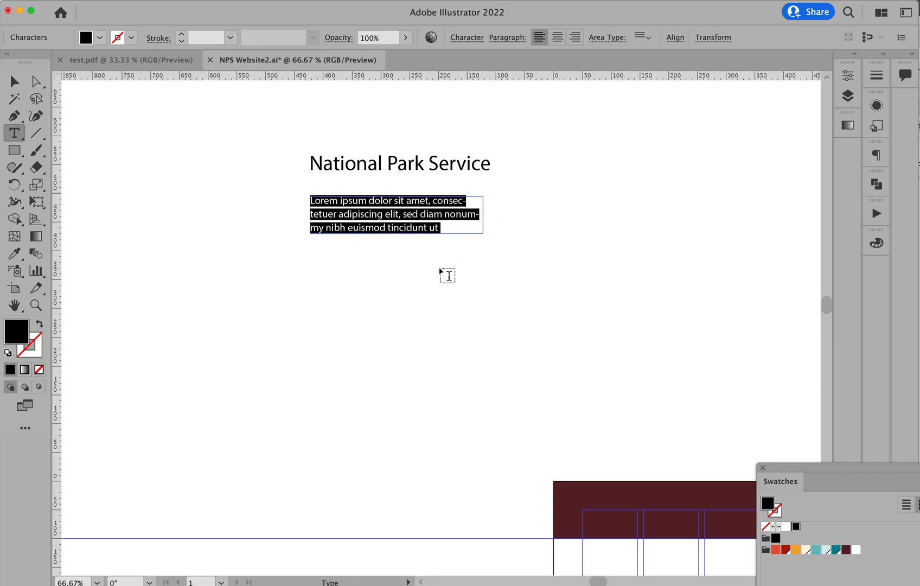
pyautogui.click(451, 228)
pyautogui.press('Escape')
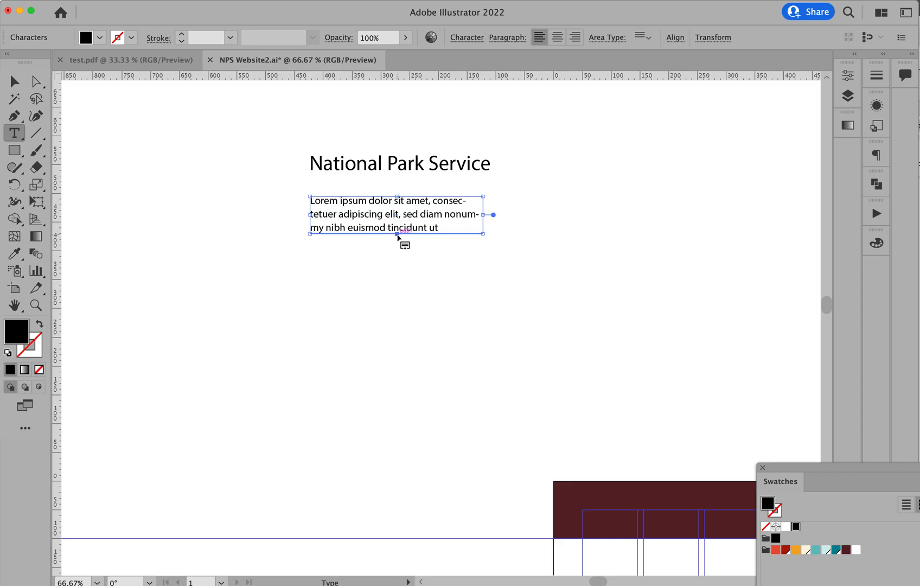
# Enlarge the paragraph's text box to about 320 px wide and 380 px high without scaling the text.
pyautogui.keyDown('super'); pyautogui.click(400, 268); pyautogui.keyUp('super')
pyautogui.press('v')
pyautogui.click(406, 229)
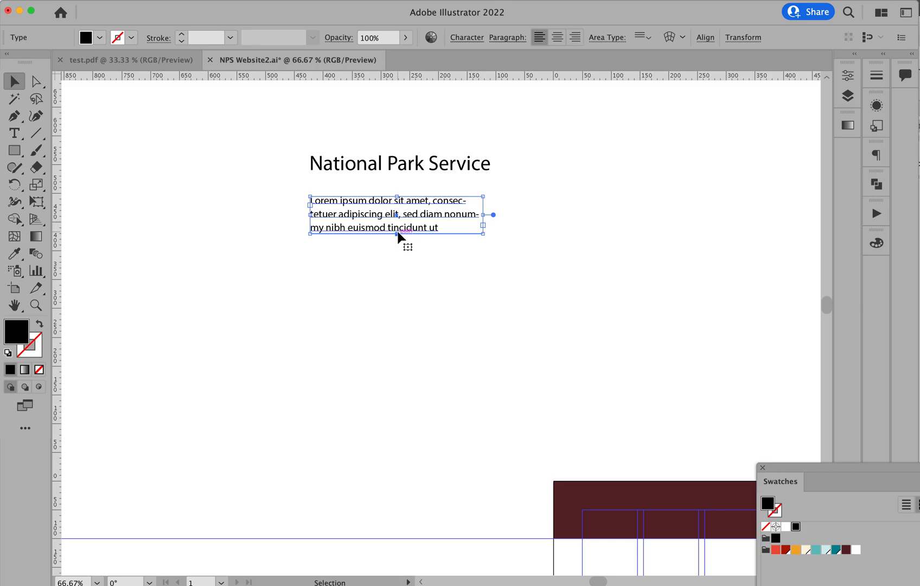
pyautogui.moveTo(484, 235); pyautogui.dragTo(493, 413)
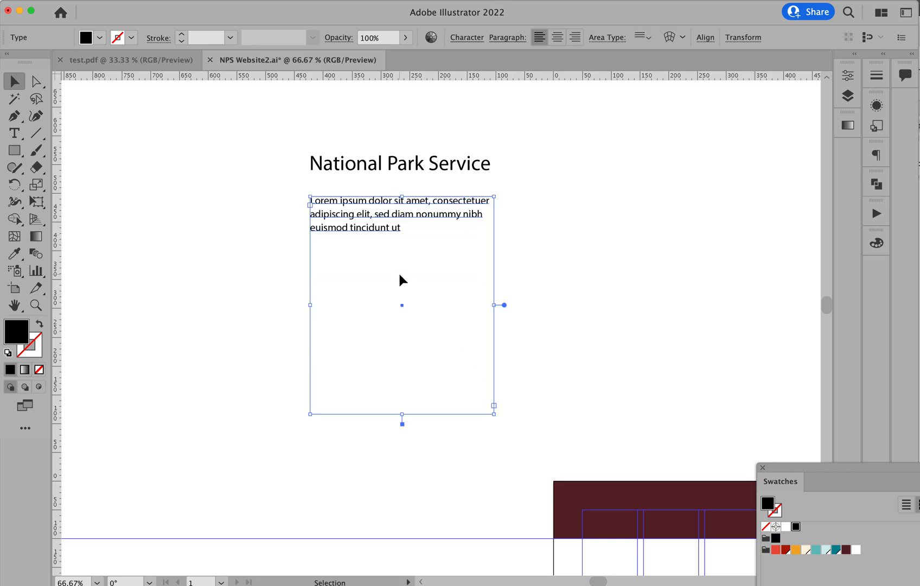
# Fill the rest of the paragraph's text box with placeholder text, starting after "tincidunt ut".
pyautogui.press('t')
pyautogui.click(403, 227)
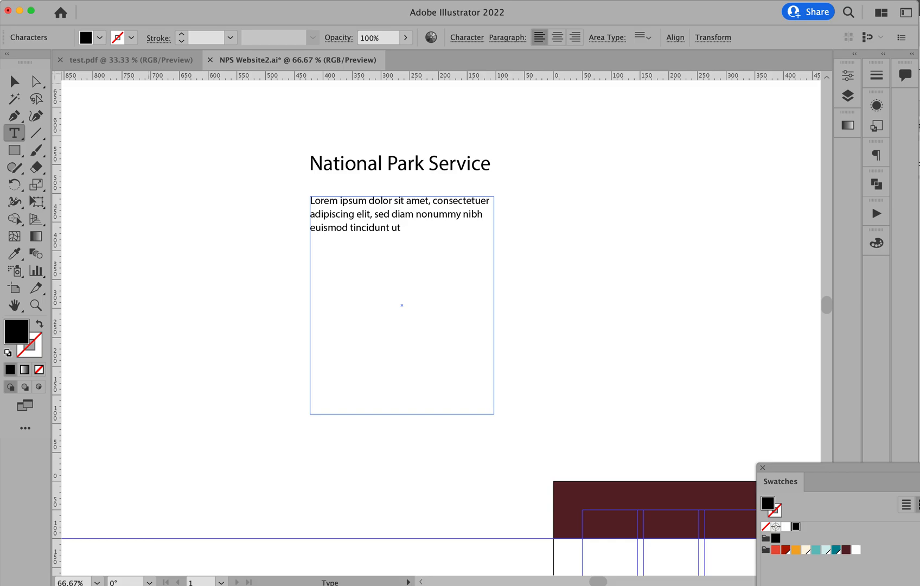
pyautogui.click(0, 0)
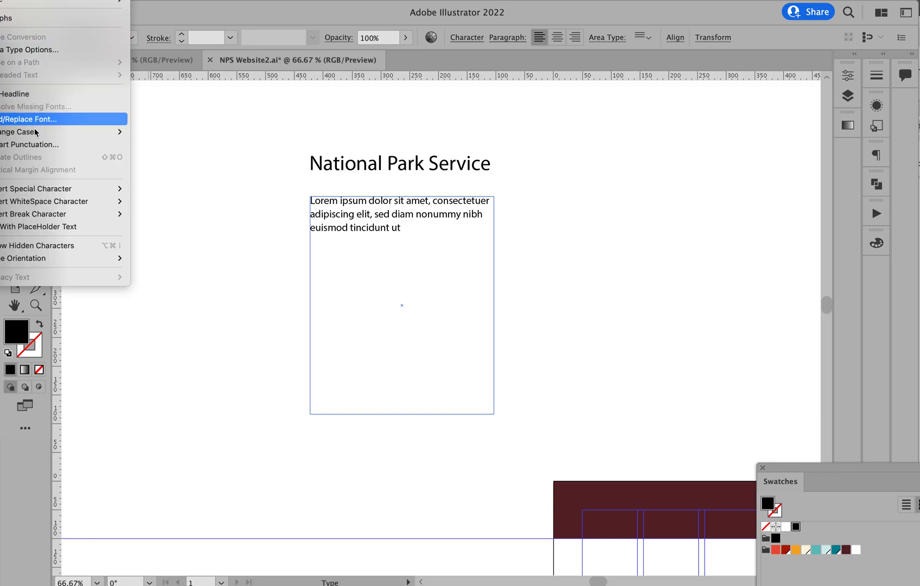
pyautogui.moveTo(42, 217)
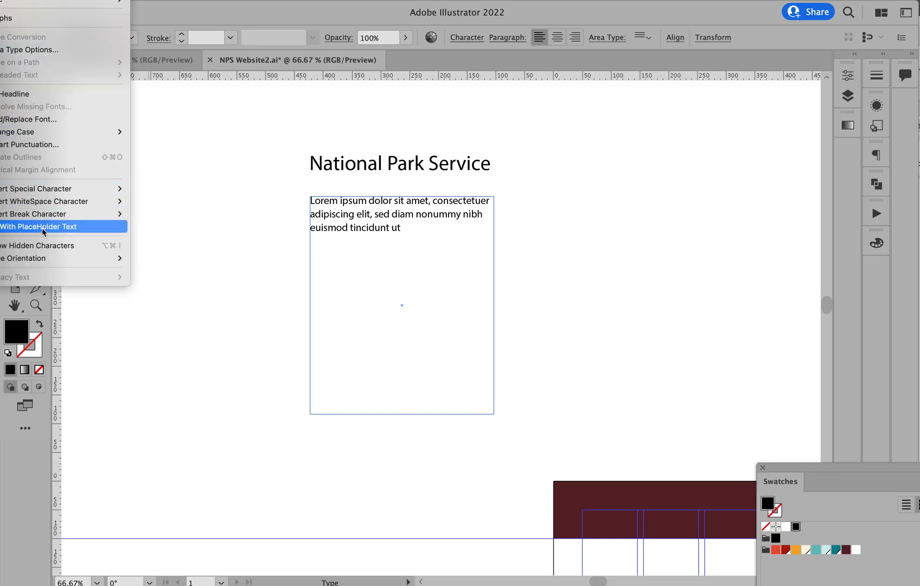
pyautogui.click(42, 231)
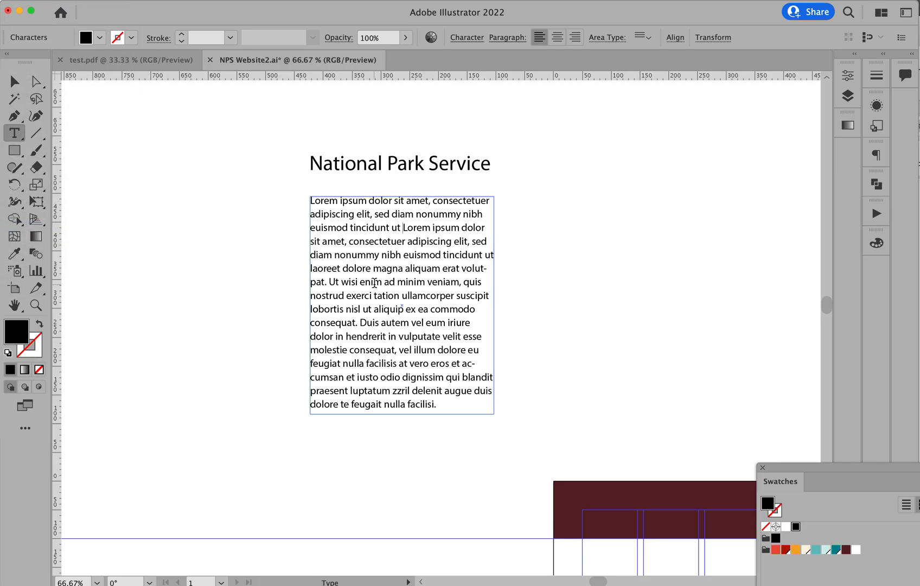
pyautogui.keyDown('super'); pyautogui.click(204, 283); pyautogui.keyUp('super')
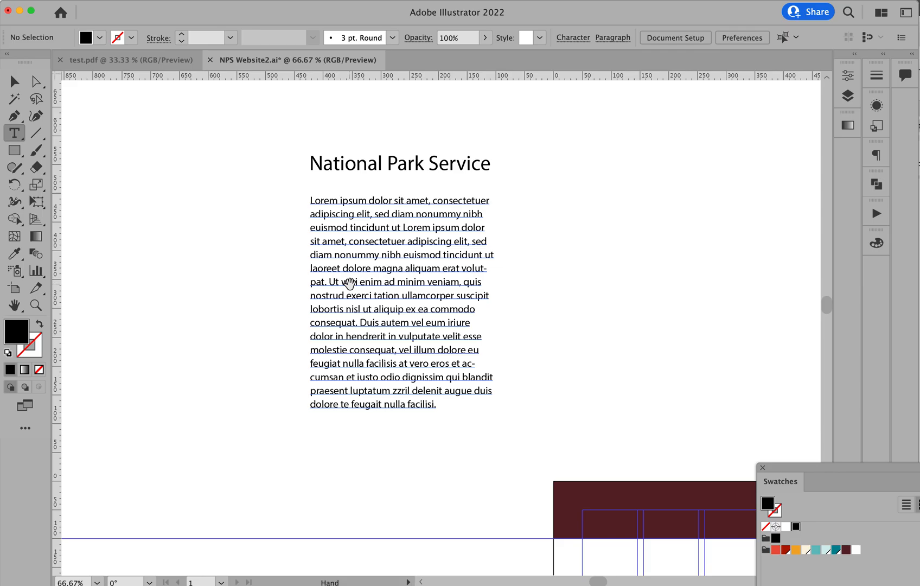
# Narrow the paragraph's text box to about 285 px and position it below the heading with their left edges aligned.
pyautogui.moveTo(355, 290); pyautogui.dragTo(354, 279)
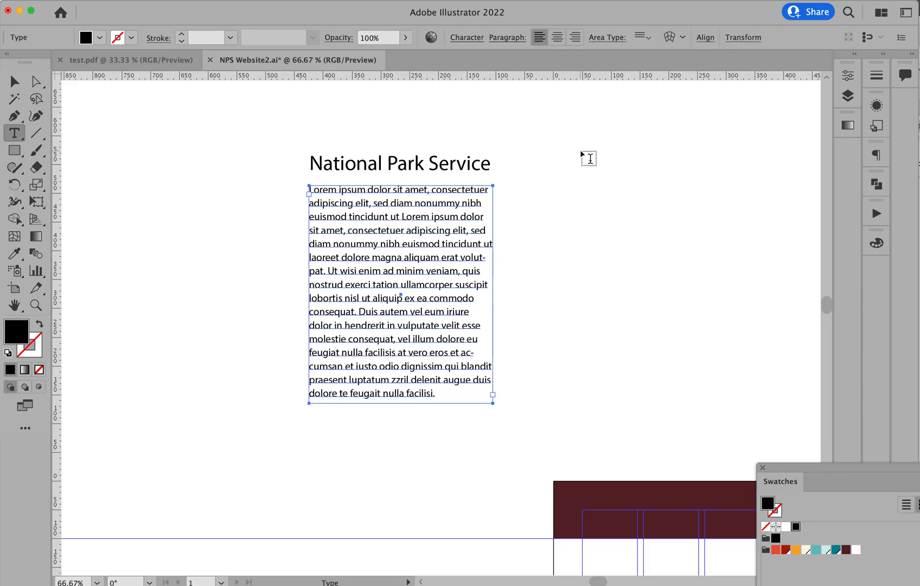
pyautogui.press('super')
pyautogui.moveTo(492, 295); pyautogui.dragTo(473, 307)
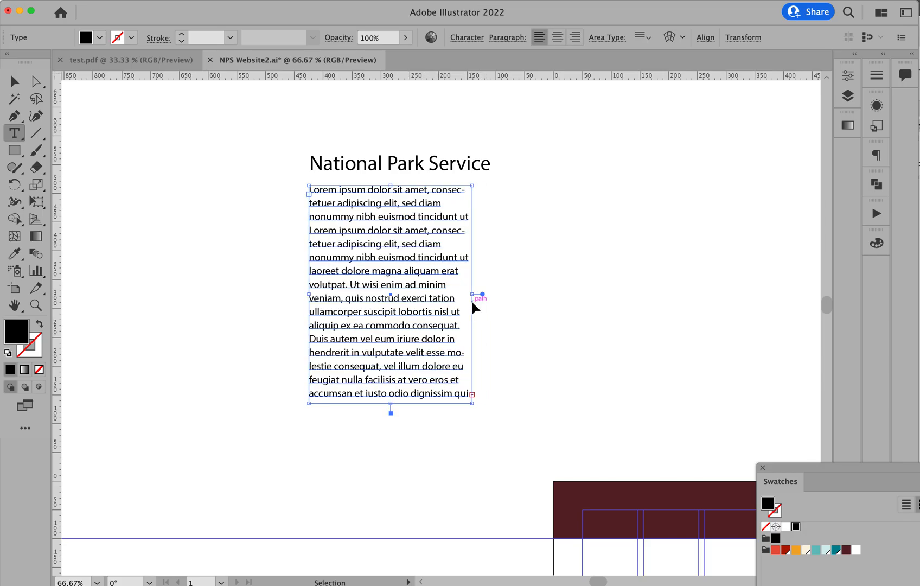
pyautogui.press('Escape')
pyautogui.click(510, 340)
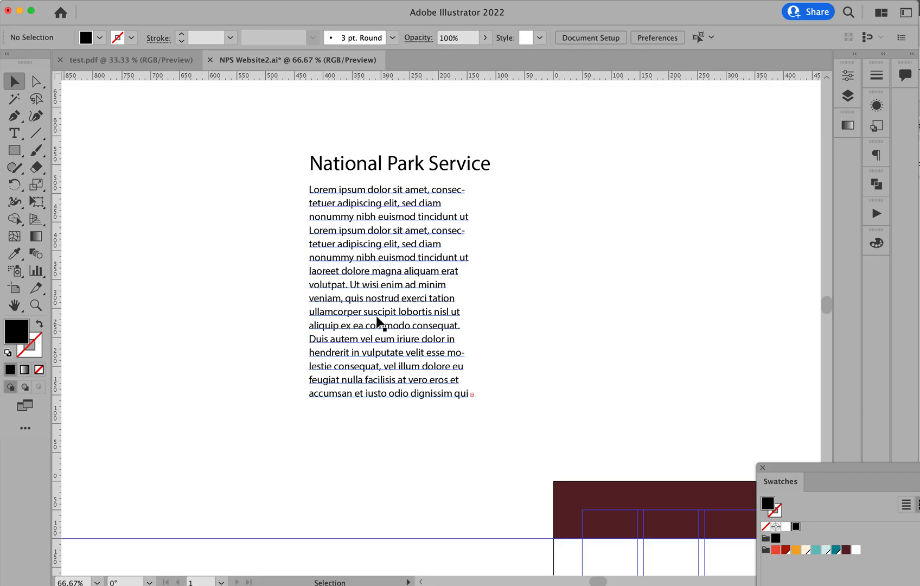
pyautogui.moveTo(389, 314); pyautogui.dragTo(380, 342)
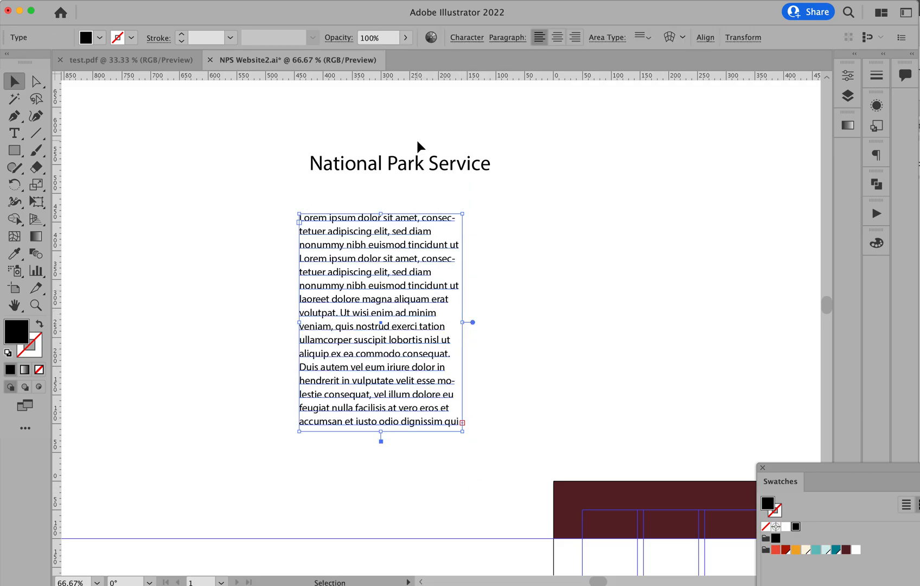
pyautogui.moveTo(418, 168); pyautogui.dragTo(408, 174)
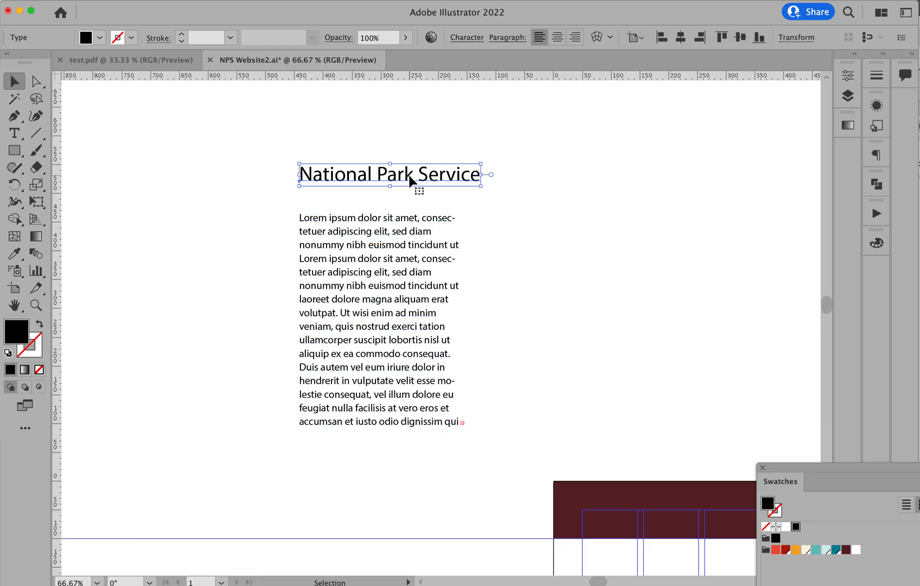
# Try transforming the heading and rotating and reshaping the paragraph's text box, undoing each change.
pyautogui.moveTo(490, 189)
pyautogui.mouseDown()
pyautogui.moveTo(469, 115)
pyautogui.moveTo(492, 206)
pyautogui.moveTo(484, 209)
pyautogui.moveTo(484, 169)
pyautogui.mouseUp()
pyautogui.press('super+z')
pyautogui.click(386, 282)
pyautogui.moveTo(466, 210)
pyautogui.mouseDown()
pyautogui.moveTo(464, 189)
pyautogui.moveTo(400, 186)
pyautogui.moveTo(329, 218)
pyautogui.moveTo(349, 197)
pyautogui.moveTo(462, 210)
pyautogui.moveTo(473, 452)
pyautogui.moveTo(418, 337)
pyautogui.moveTo(478, 230)
pyautogui.moveTo(467, 191)
pyautogui.mouseUp()
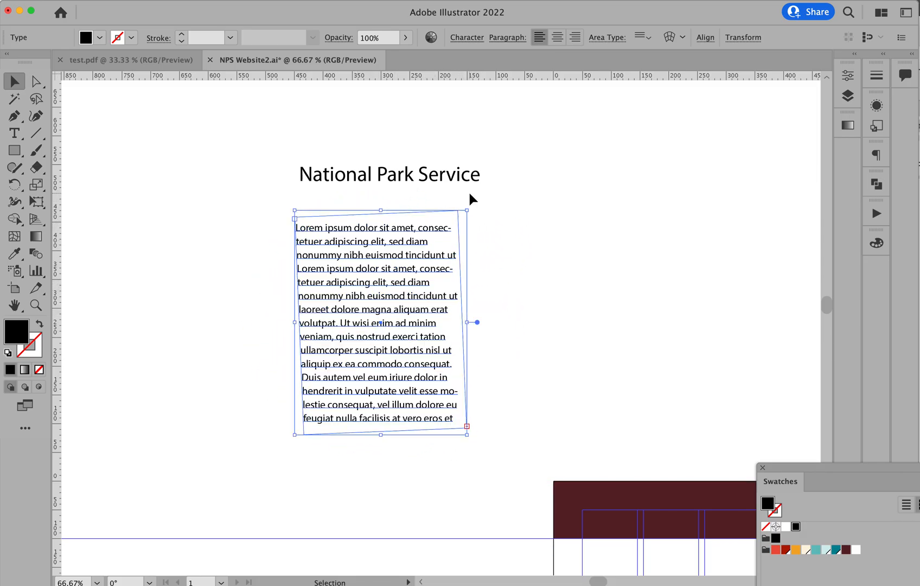
pyautogui.click(516, 287)
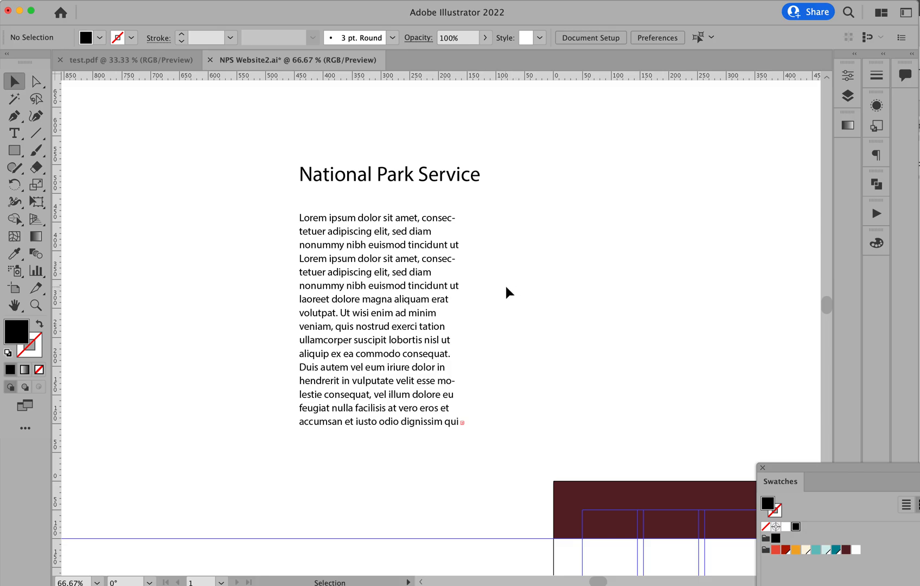
pyautogui.click(404, 293)
pyautogui.moveTo(468, 210); pyautogui.dragTo(406, 192)
pyautogui.press('super+z')
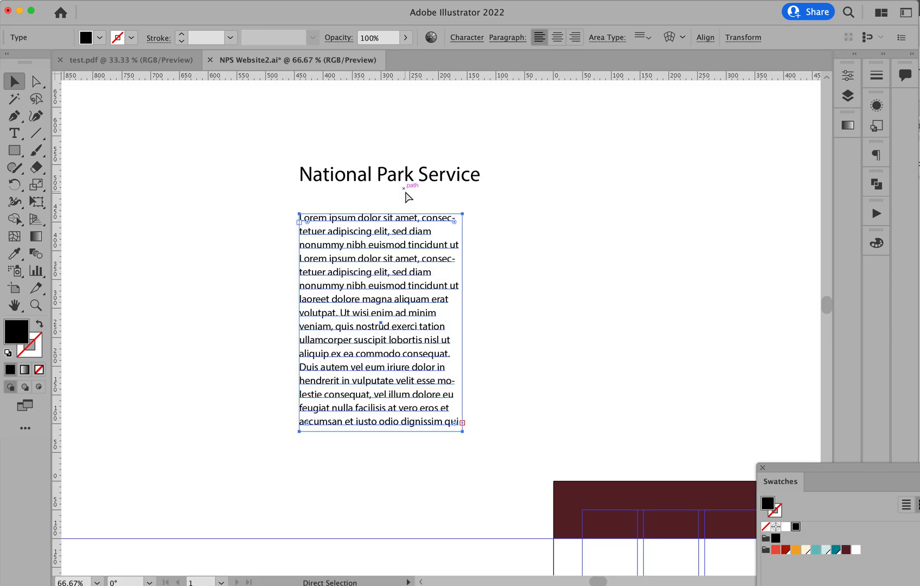
pyautogui.click(520, 294)
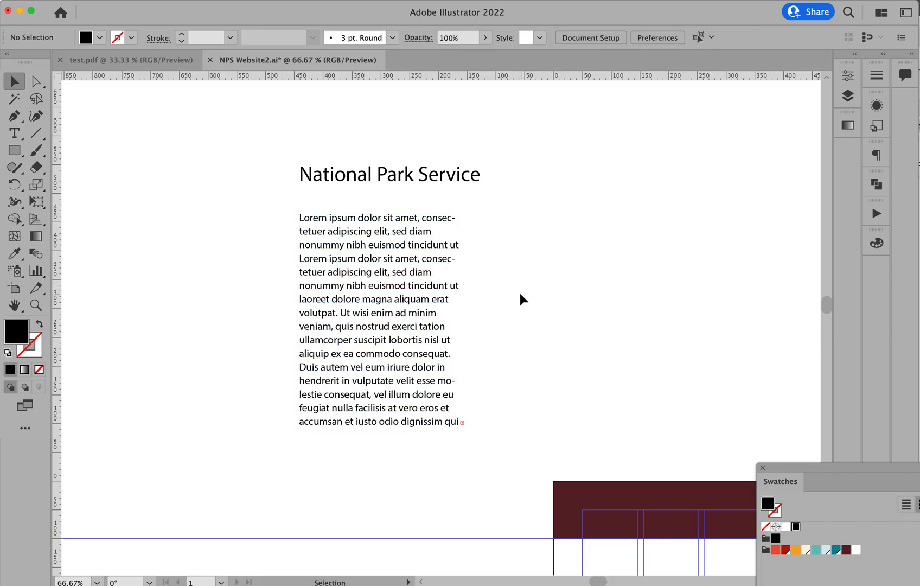
pyautogui.click(420, 277)
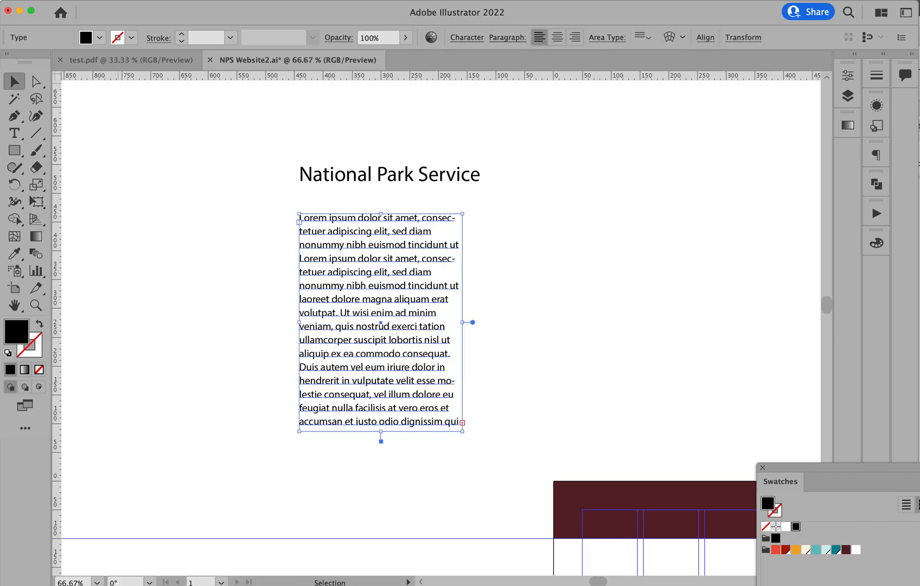
pyautogui.click(0, 0)
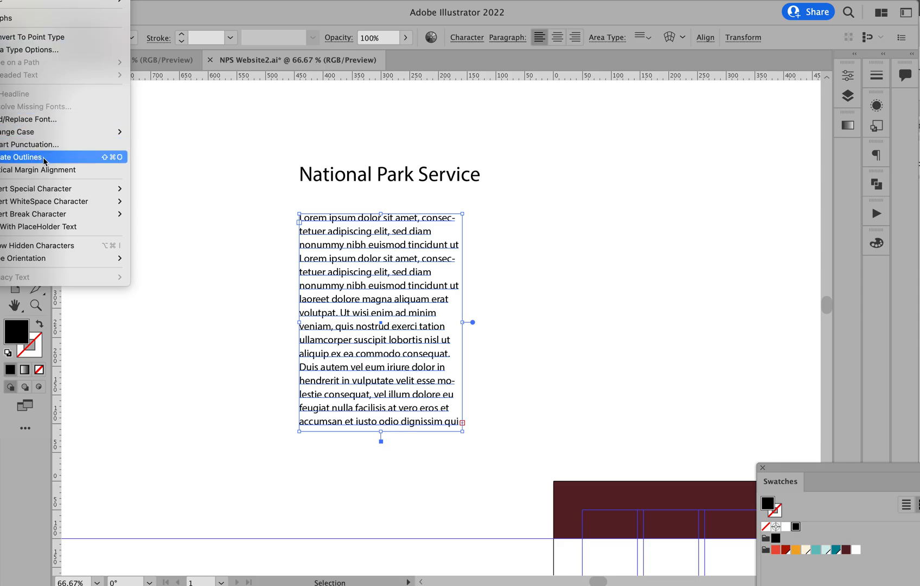
pyautogui.click(267, 176)
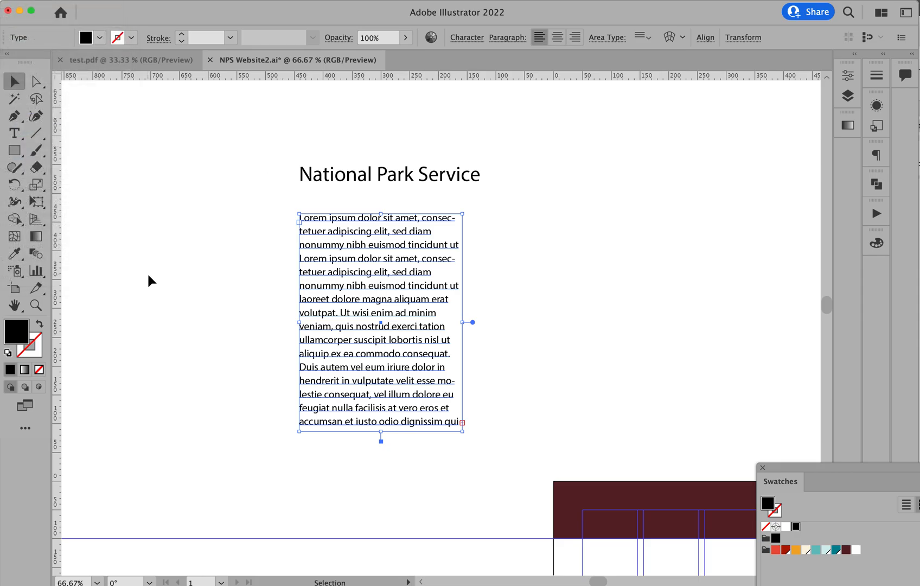
# Add a point text "X" on the blank canvas beside the paragraph and scale it up until it is taller than the paragraph.
pyautogui.press('super+shift+a')
pyautogui.press('n')
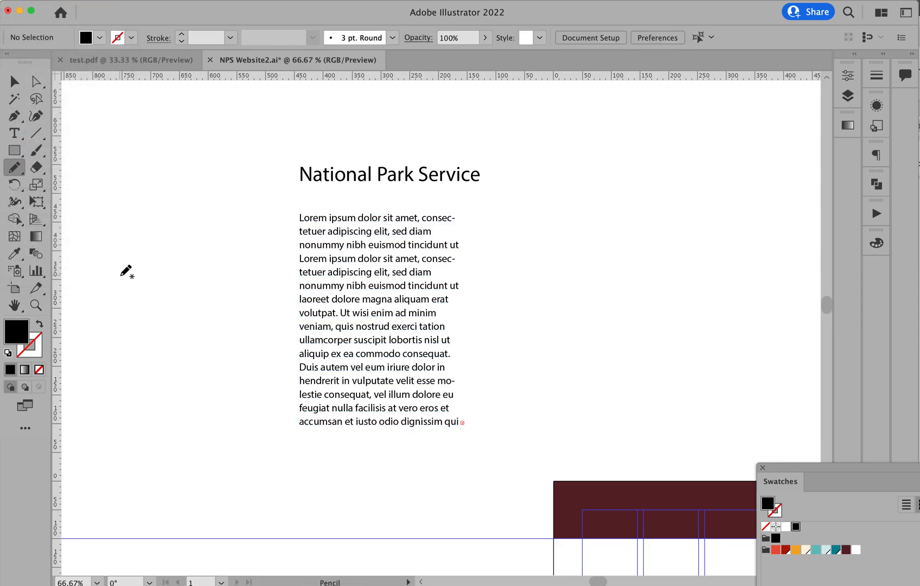
pyautogui.press('t')
pyautogui.click(119, 273)
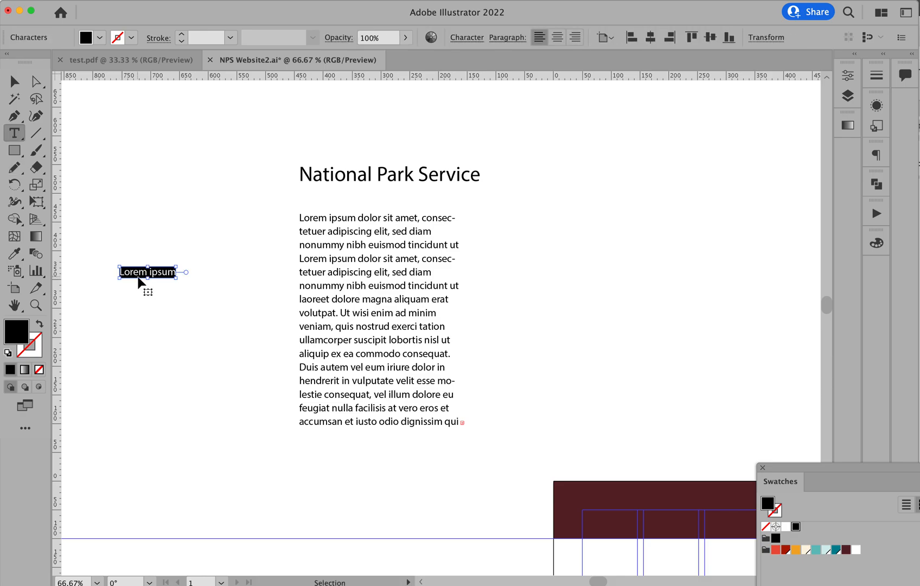
pyautogui.write('X')
pyautogui.moveTo(128, 278); pyautogui.dragTo(245, 405)
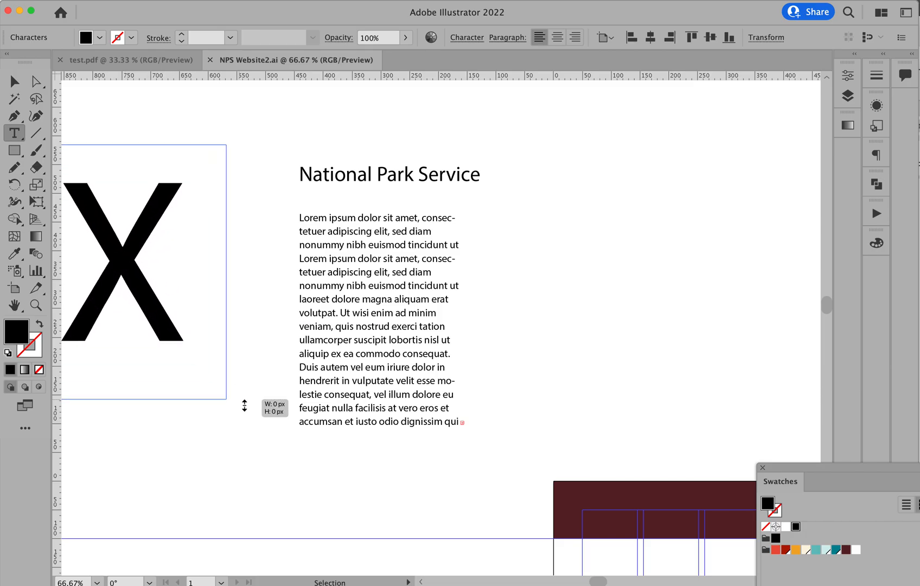
# Move the large X closer to the paragraph, replace its letter with T, and change it back to X.
pyautogui.moveTo(181, 338); pyautogui.dragTo(239, 338)
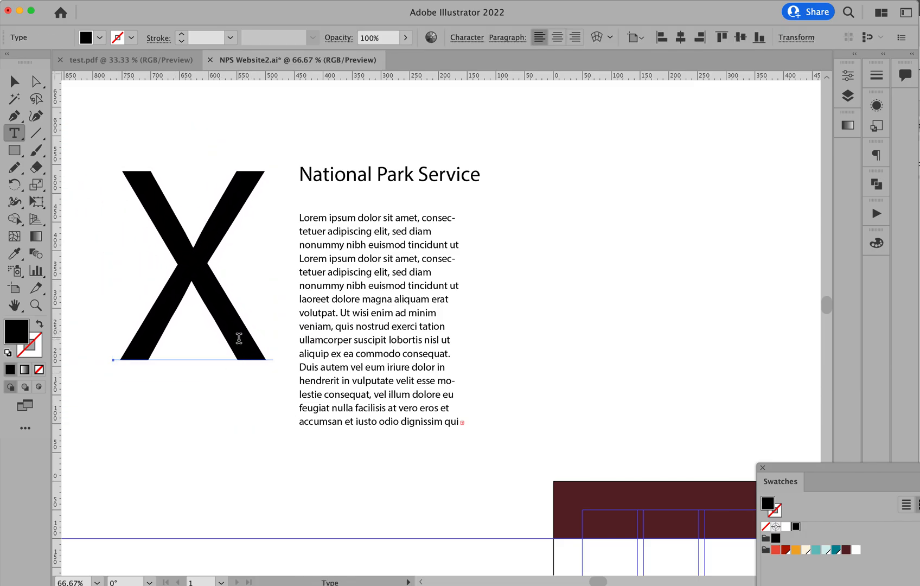
pyautogui.doubleClick(193, 287)
pyautogui.write('T')
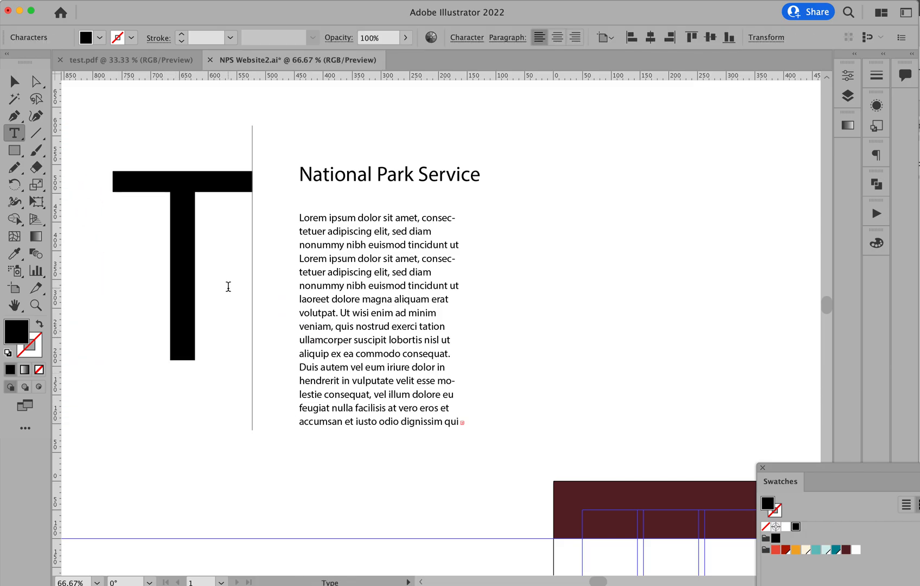
pyautogui.doubleClick(183, 287)
pyautogui.write('X')
pyautogui.press('Escape')
pyautogui.press('t')
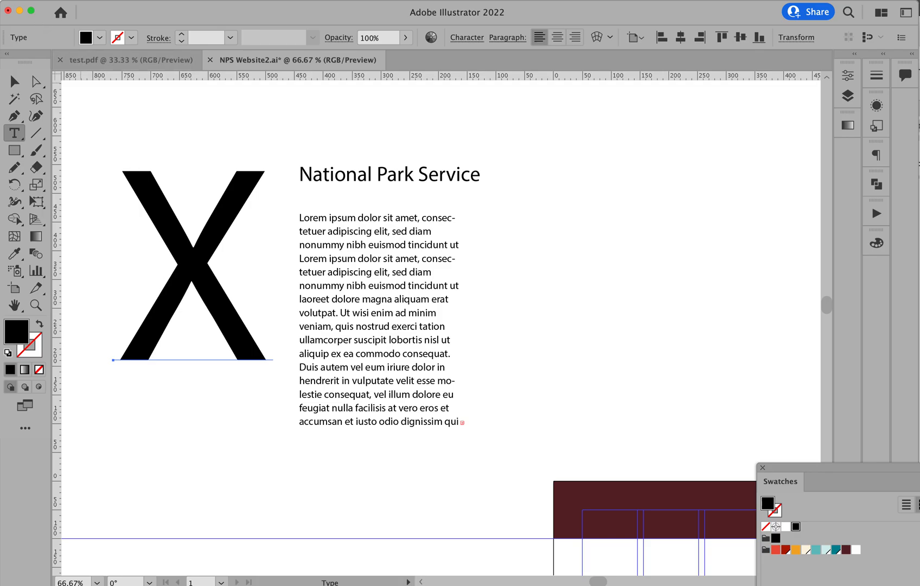
# Convert the large X from live text to outlines.
pyautogui.click(0, 0)
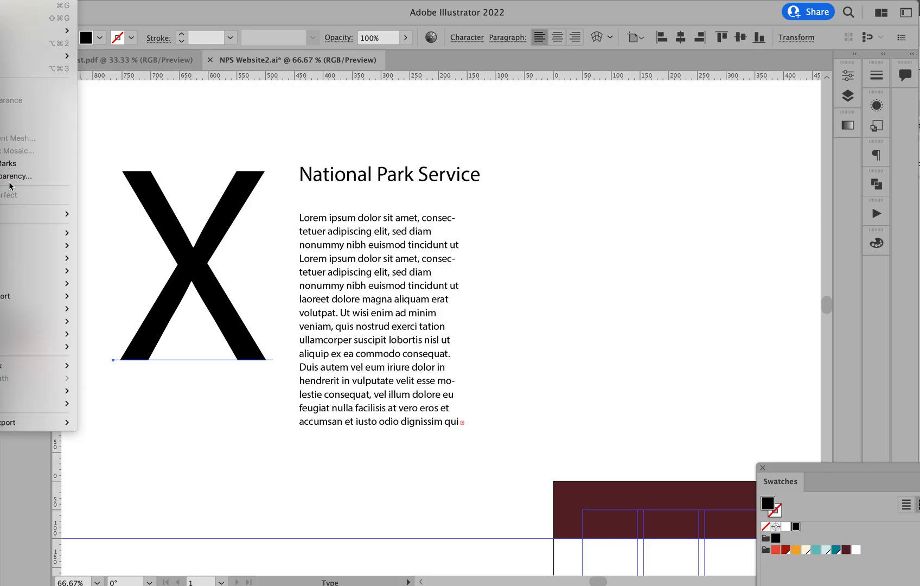
pyautogui.moveTo(7, 0)
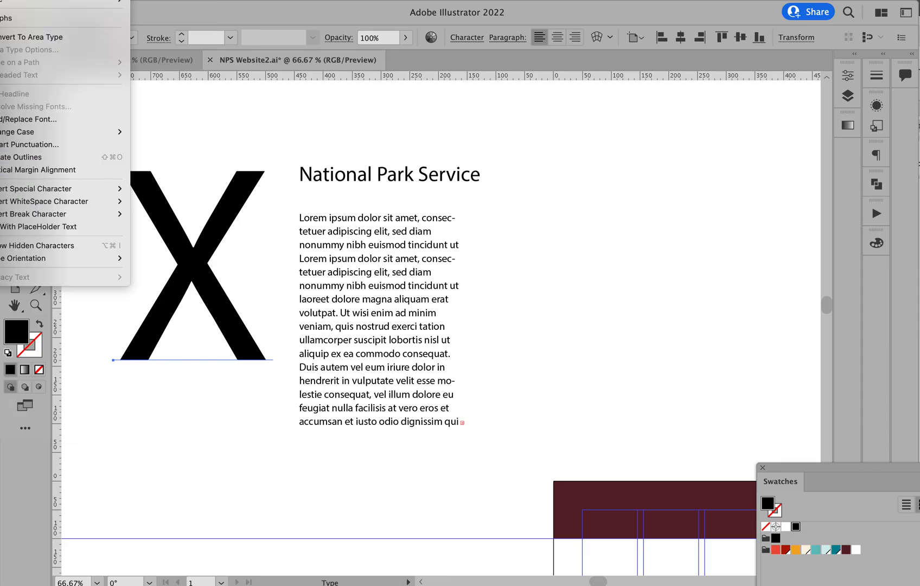
pyautogui.click(34, 157)
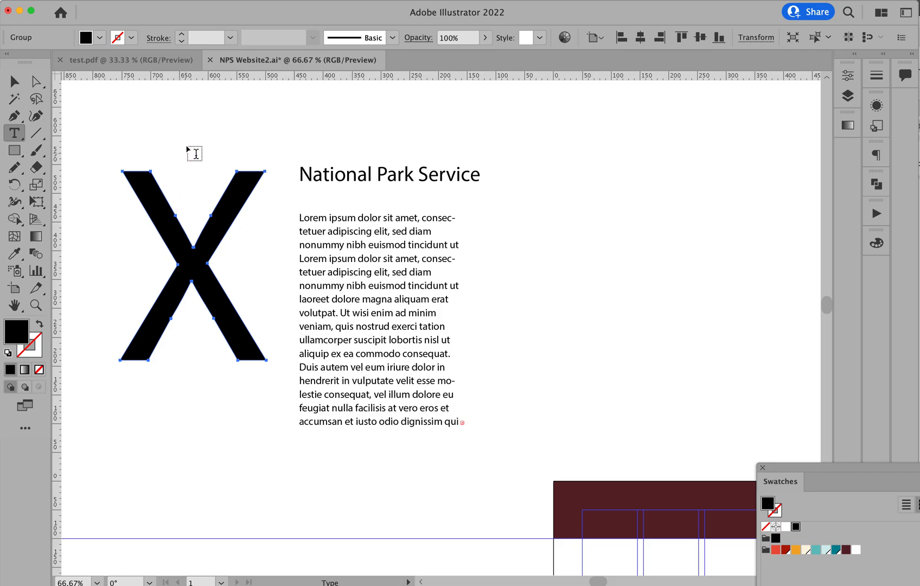
# Try moving individual anchor points on the outlined X's lower leg, undoing each change and deselecting the shape.
pyautogui.keyDown('super'); pyautogui.click(195, 192); pyautogui.keyUp('super')
pyautogui.keyDown('super'); pyautogui.click(171, 245); pyautogui.keyUp('super')
pyautogui.moveTo(517, 374); pyautogui.dragTo(349, 320)
pyautogui.press('v')
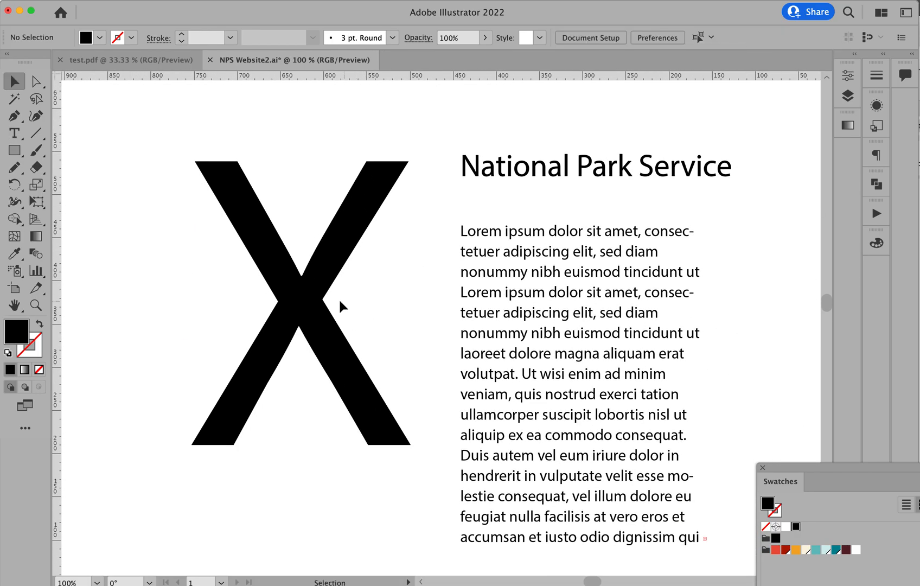
pyautogui.click(303, 278)
pyautogui.press('a')
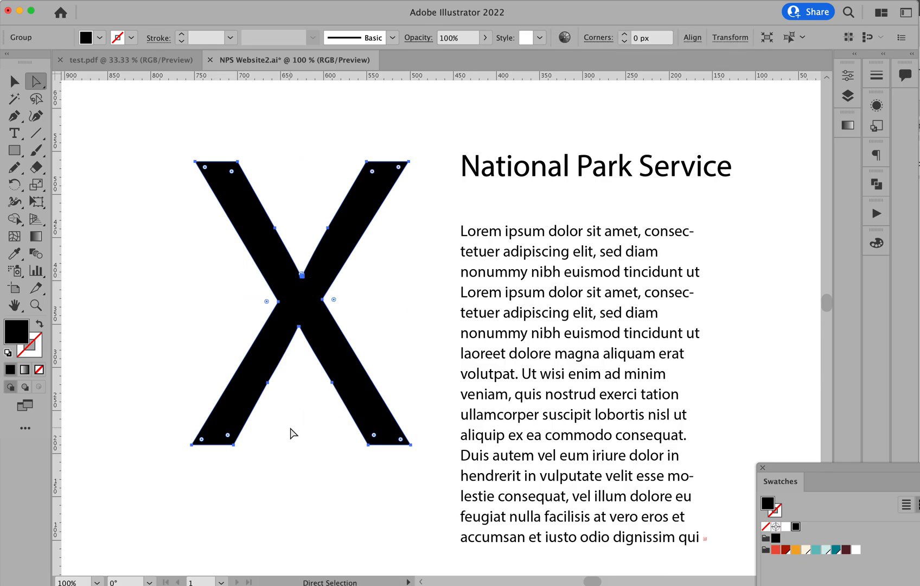
pyautogui.click(241, 463)
pyautogui.moveTo(233, 444); pyautogui.dragTo(274, 512)
pyautogui.press('super+z')
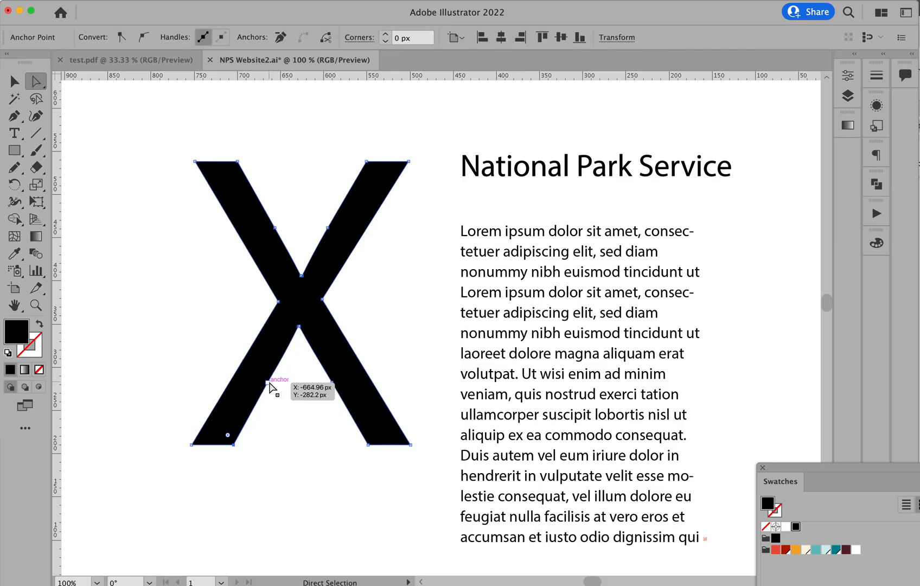
pyautogui.moveTo(268, 387); pyautogui.dragTo(303, 431)
pyautogui.press('super+z')
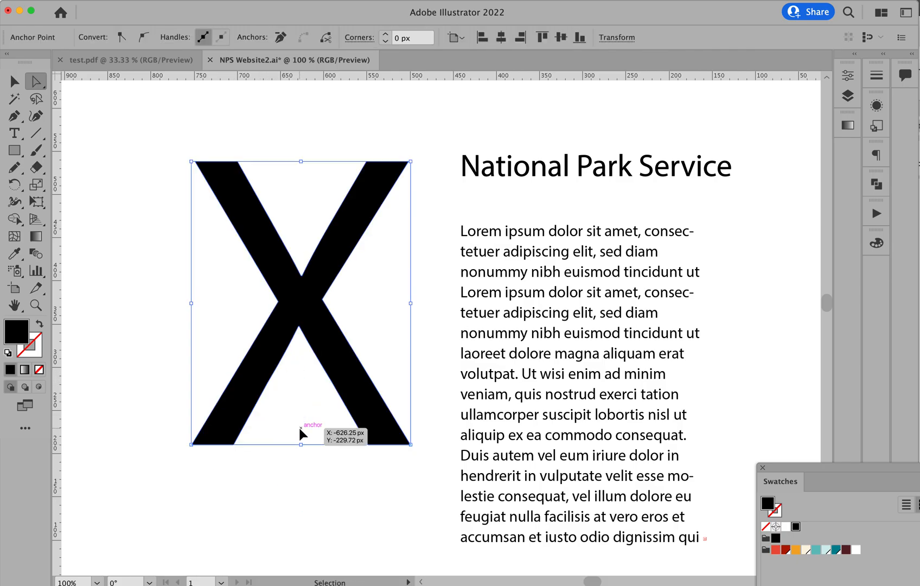
pyautogui.click(135, 308)
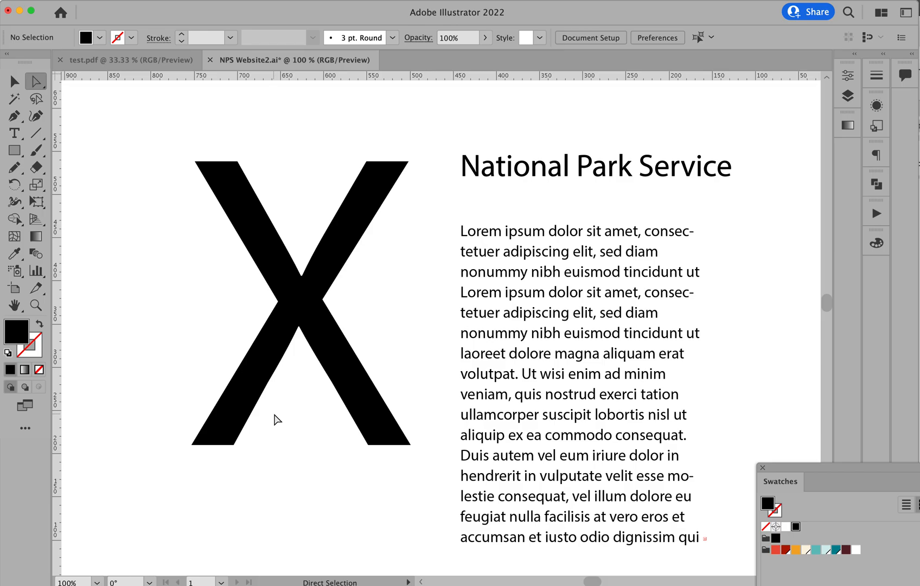
# Move the "National Park Service" heading onto the dark red header bar and fill it with white.
pyautogui.moveTo(438, 394); pyautogui.dragTo(206, 381)
pyautogui.keyDown('alt'); pyautogui.keyDown('super'); pyautogui.click(452, 382); pyautogui.keyUp('super'); pyautogui.keyUp('alt')
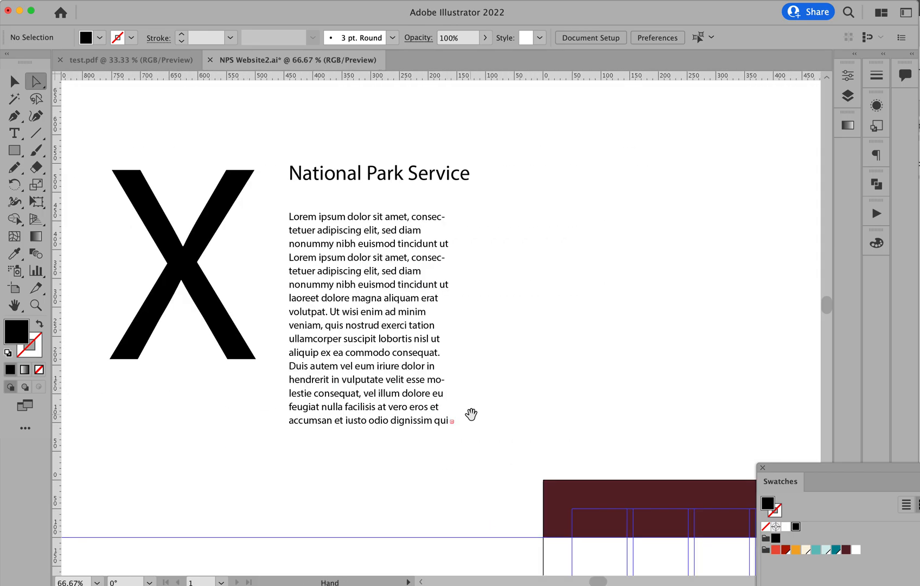
pyautogui.keyDown('alt'); pyautogui.keyDown('super'); pyautogui.click(471, 414); pyautogui.keyUp('super'); pyautogui.keyUp('alt')
pyautogui.moveTo(517, 418); pyautogui.dragTo(329, 390)
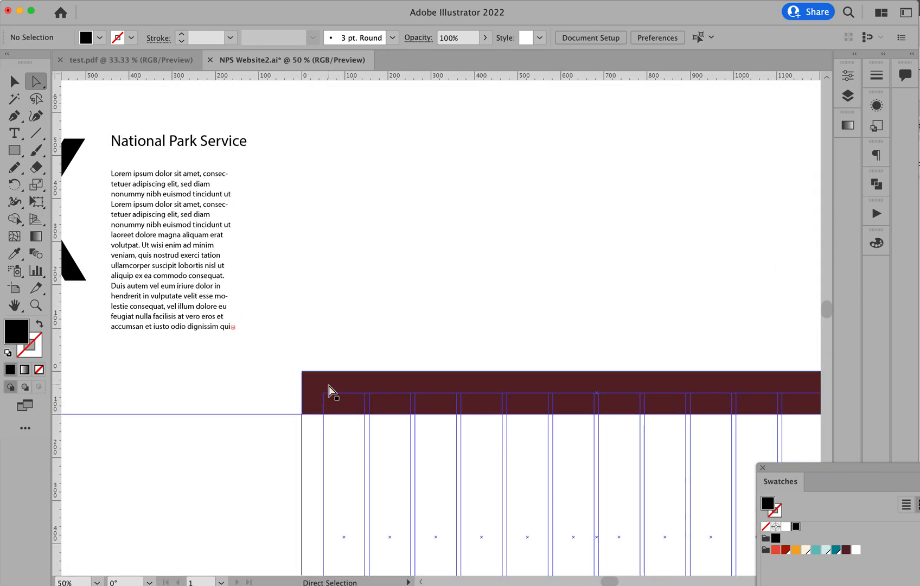
pyautogui.press('v')
pyautogui.moveTo(207, 150); pyautogui.dragTo(442, 404)
pyautogui.click(785, 526)
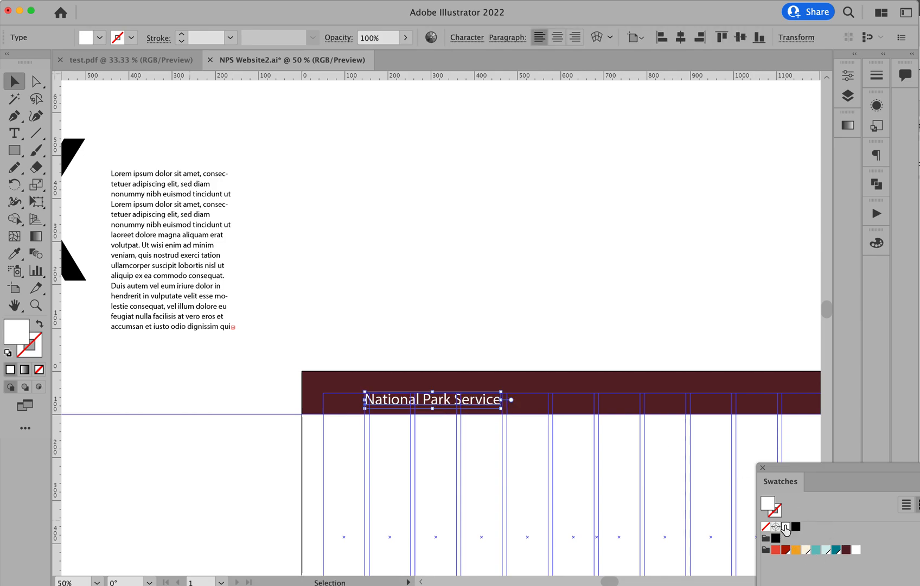
pyautogui.click(454, 300)
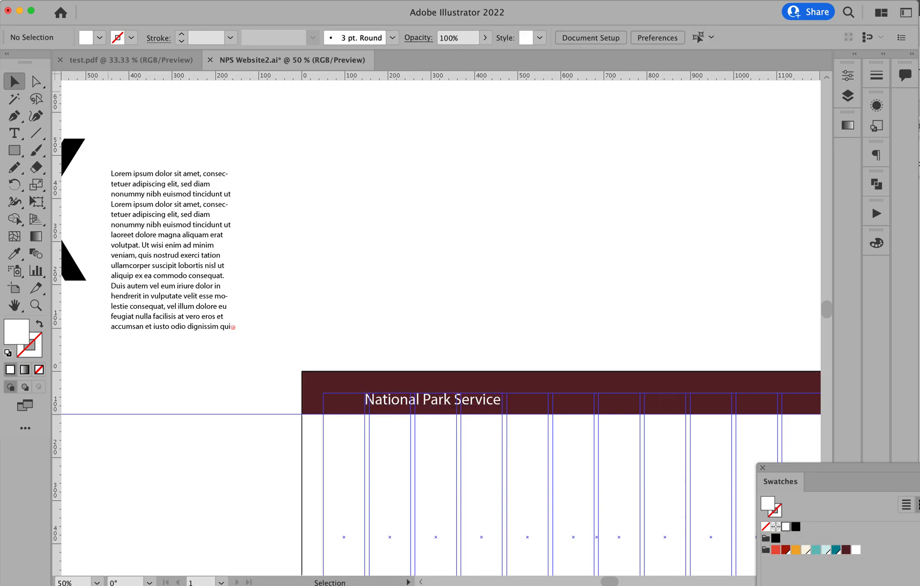
# Start placing a file and browse to 2022 Spring > FDM > Assignments > Assn 2 Webite Demo > Images.
pyautogui.click(0, 0)
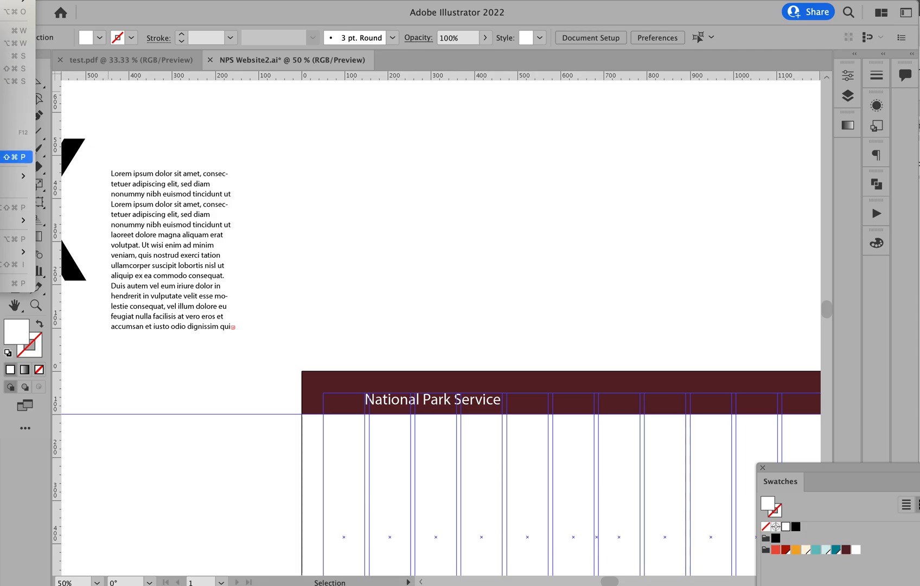
pyautogui.click(6, 159)
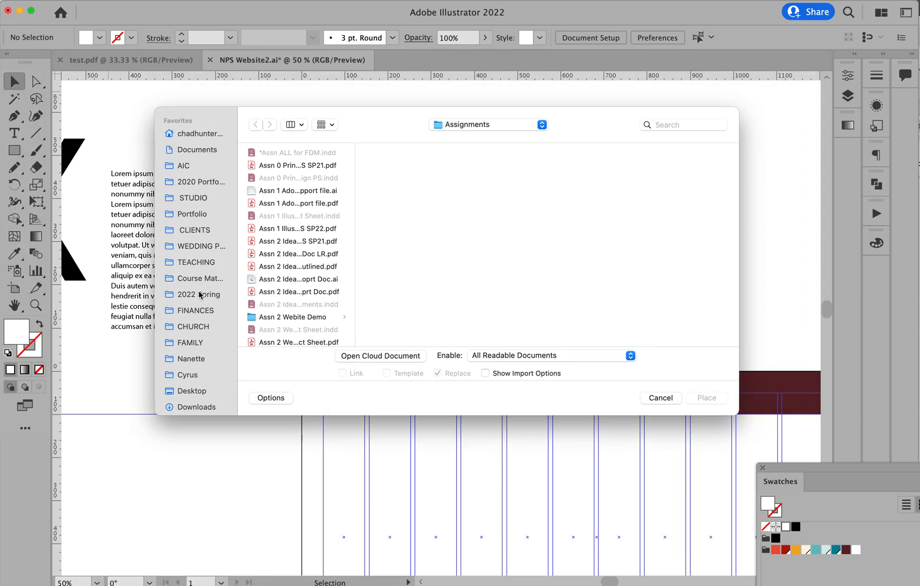
pyautogui.click(206, 296)
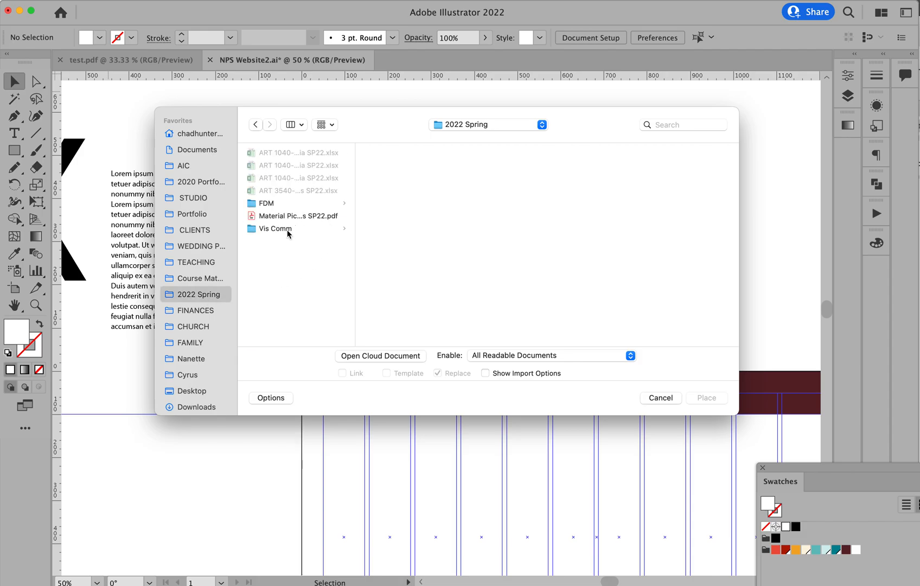
pyautogui.click(288, 230)
pyautogui.click(296, 205)
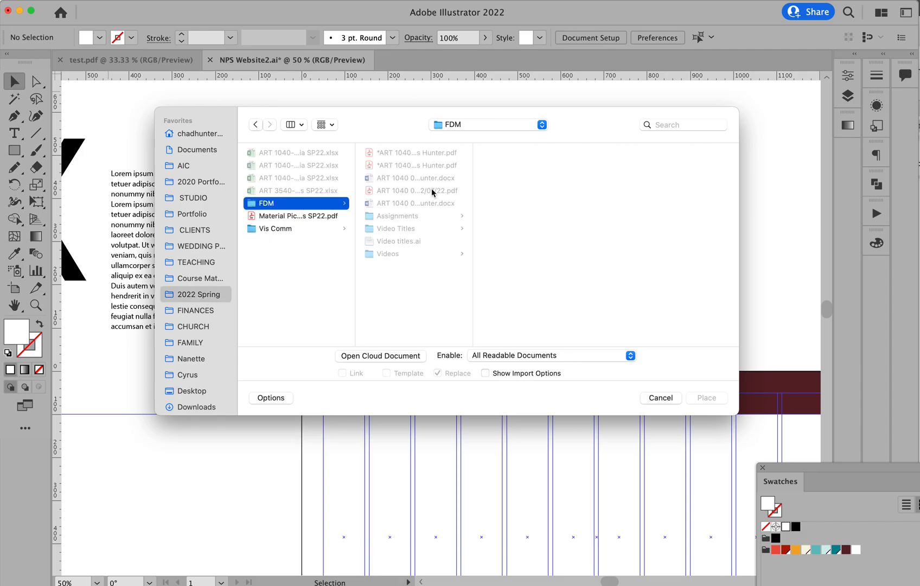
pyautogui.click(414, 217)
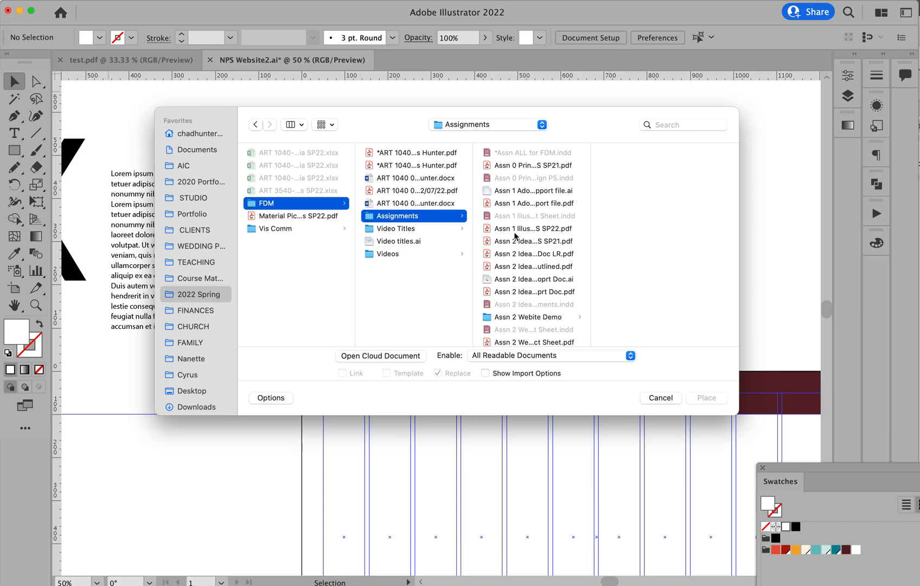
pyautogui.click(528, 318)
pyautogui.click(634, 152)
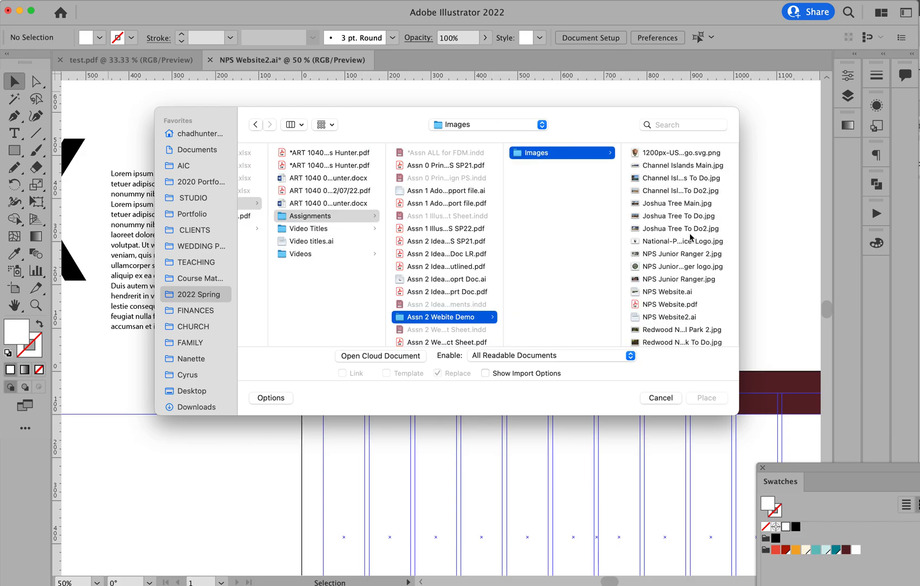
# Place the 1200px National Park Service logo PNG one column wide at the header's first grid column.
pyautogui.click(664, 154)
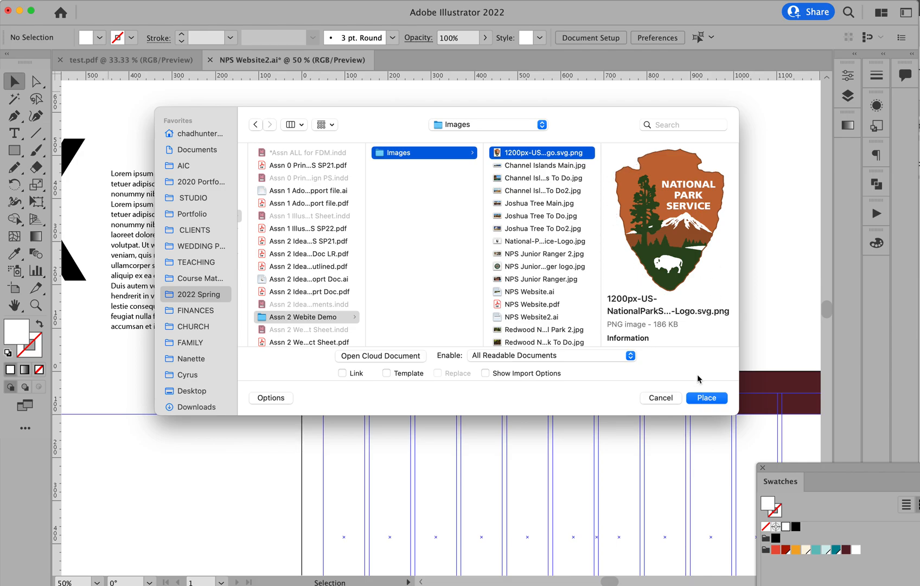
pyautogui.click(706, 398)
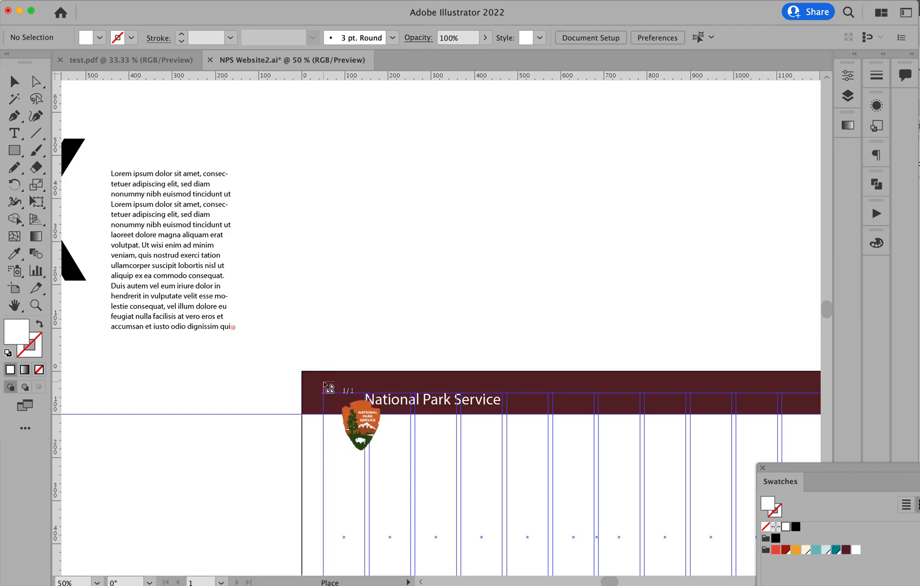
pyautogui.moveTo(324, 382); pyautogui.dragTo(366, 455)
pyautogui.click(396, 352)
# Move the white heading away from the logo and increase its font size to 39 pt.
pyautogui.press('z')
pyautogui.moveTo(308, 361); pyautogui.dragTo(457, 485)
pyautogui.scroll(-3, 456, 486)
pyautogui.hscroll(2, 456, 485)
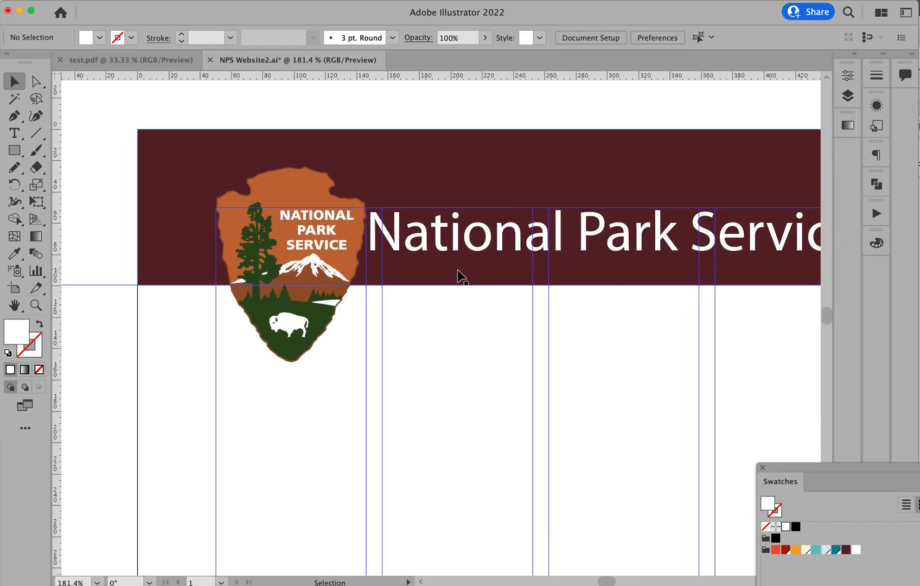
pyautogui.moveTo(452, 254); pyautogui.dragTo(478, 255)
pyautogui.press('super+shift+period')
pyautogui.press('super+shift+period')
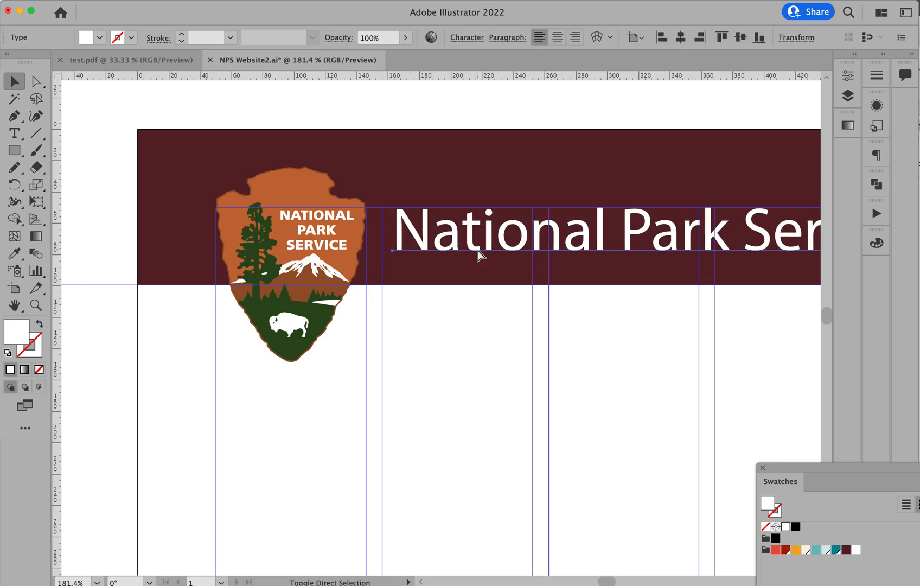
# Adjust the heading's font size up to 48 pt and back down to 45 pt.
pyautogui.click(847, 77)
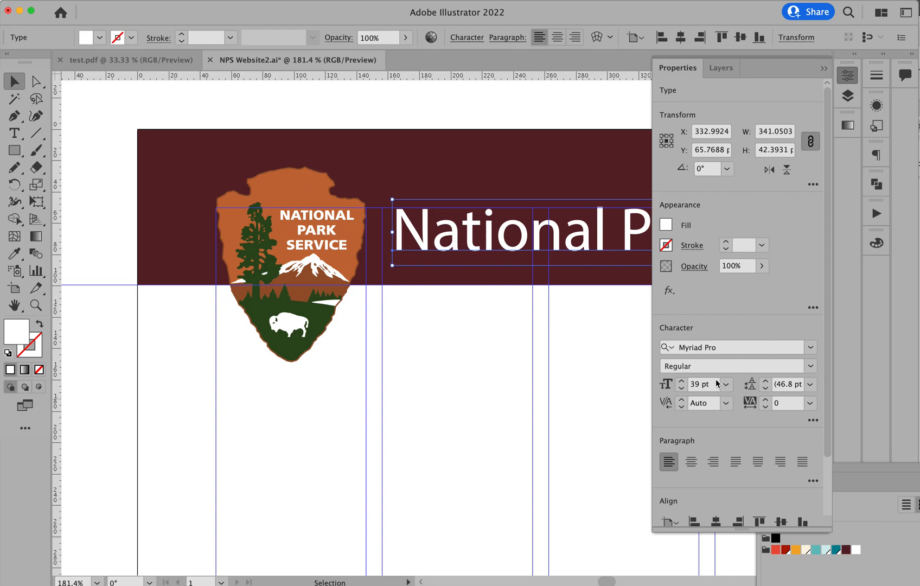
pyautogui.click(681, 381)
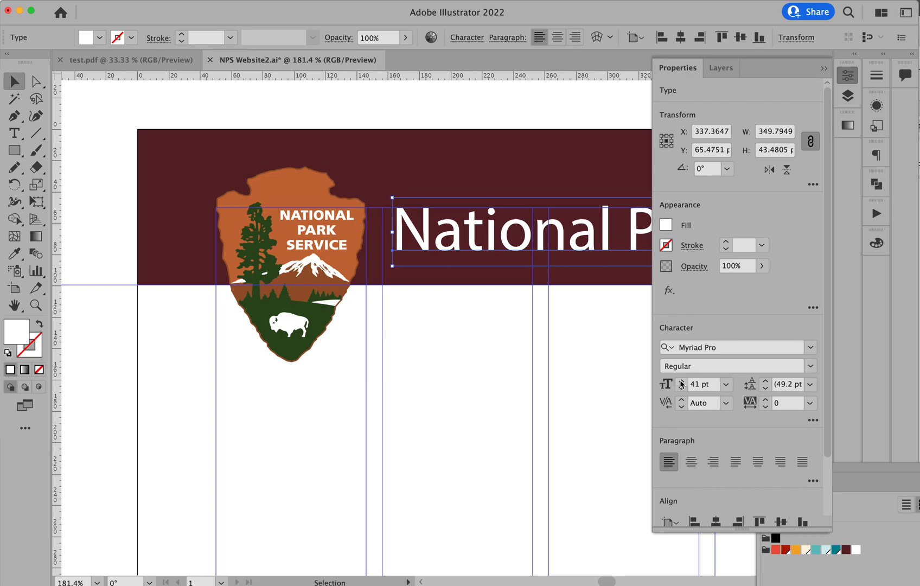
pyautogui.click(681, 380)
pyautogui.click(681, 380)
pyautogui.click(681, 380)
pyautogui.click(682, 381)
pyautogui.click(681, 381)
pyautogui.click(681, 381)
pyautogui.click(681, 380)
pyautogui.click(681, 381)
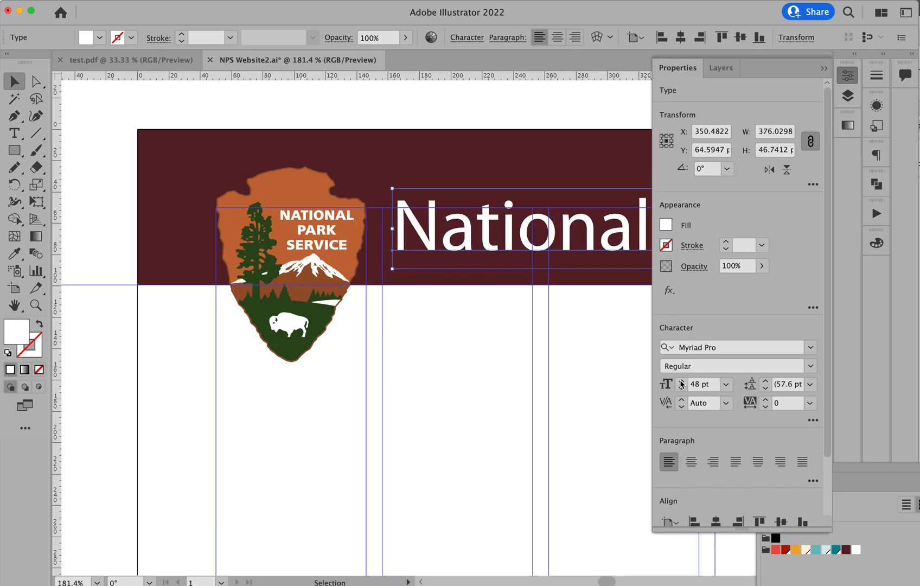
pyautogui.click(681, 389)
pyautogui.click(681, 389)
pyautogui.click(681, 389)
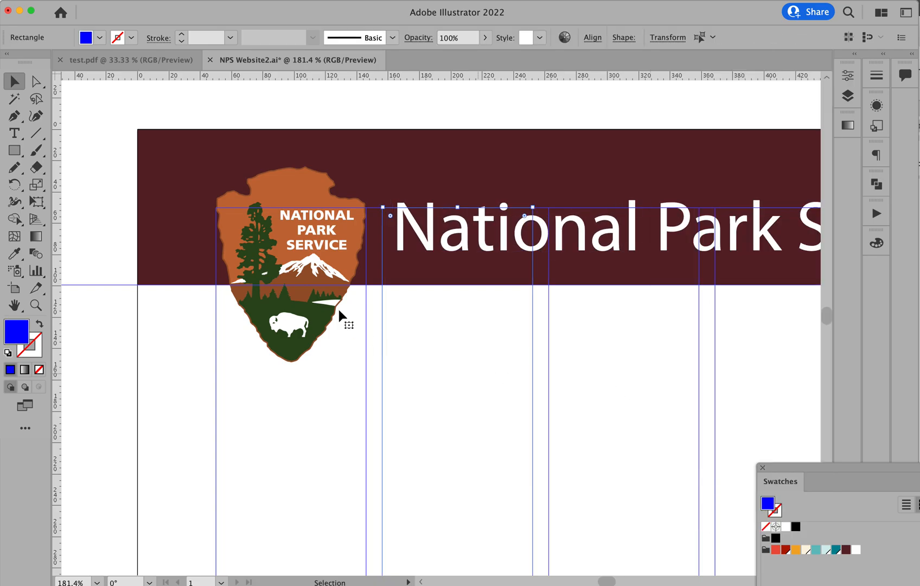
# Shrink the logo to about 74 px wide against the first column guide and move the heading closer to it.
pyautogui.moveTo(298, 308); pyautogui.dragTo(298, 295)
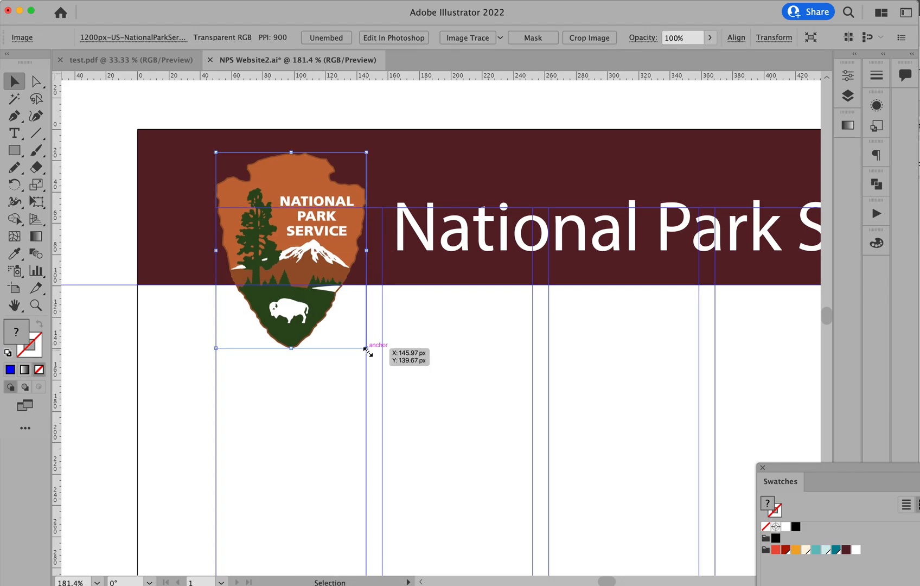
pyautogui.moveTo(366, 349); pyautogui.dragTo(333, 305)
pyautogui.moveTo(289, 263); pyautogui.dragTo(285, 271)
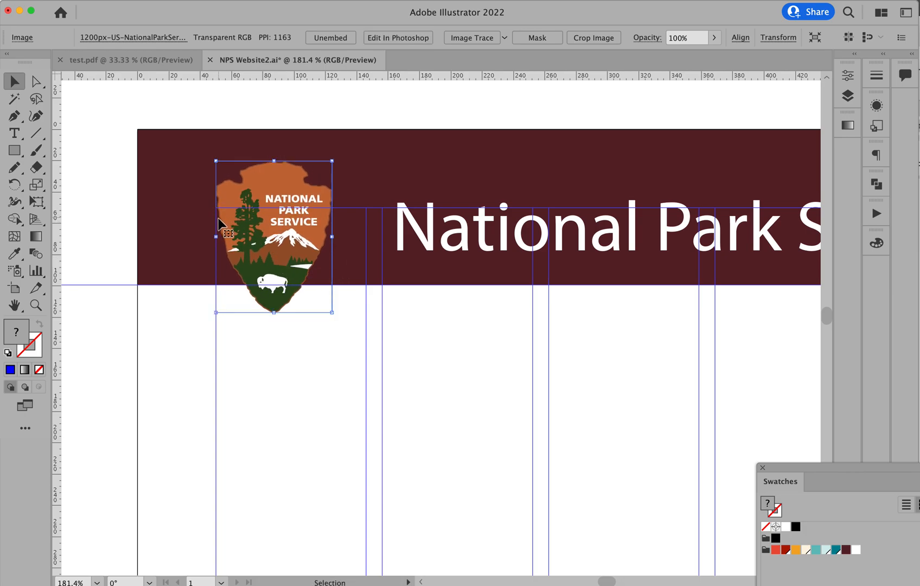
pyautogui.moveTo(420, 231); pyautogui.dragTo(389, 230)
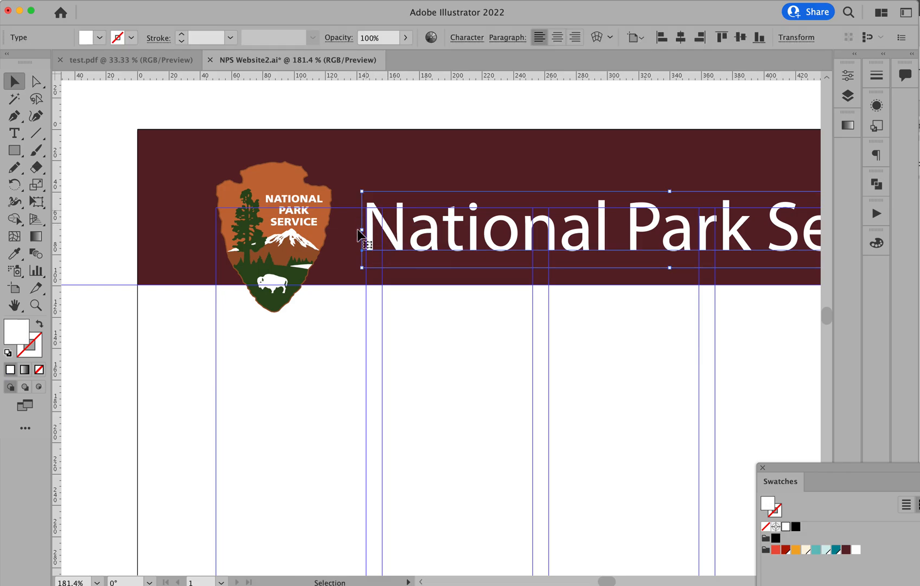
pyautogui.click(437, 103)
# Draw a horizontal line about 50 px long inward from the column grid's top outer corner at the header's far end.
pyautogui.keyDown('alt'); pyautogui.keyDown('super'); pyautogui.click(555, 268); pyautogui.keyUp('super'); pyautogui.keyUp('alt')
pyautogui.keyDown('alt'); pyautogui.keyDown('super'); pyautogui.click(555, 271); pyautogui.keyUp('super'); pyautogui.keyUp('alt')
pyautogui.keyDown('alt'); pyautogui.keyDown('super'); pyautogui.click(552, 277); pyautogui.keyUp('super'); pyautogui.keyUp('alt')
pyautogui.moveTo(471, 376); pyautogui.dragTo(440, 213)
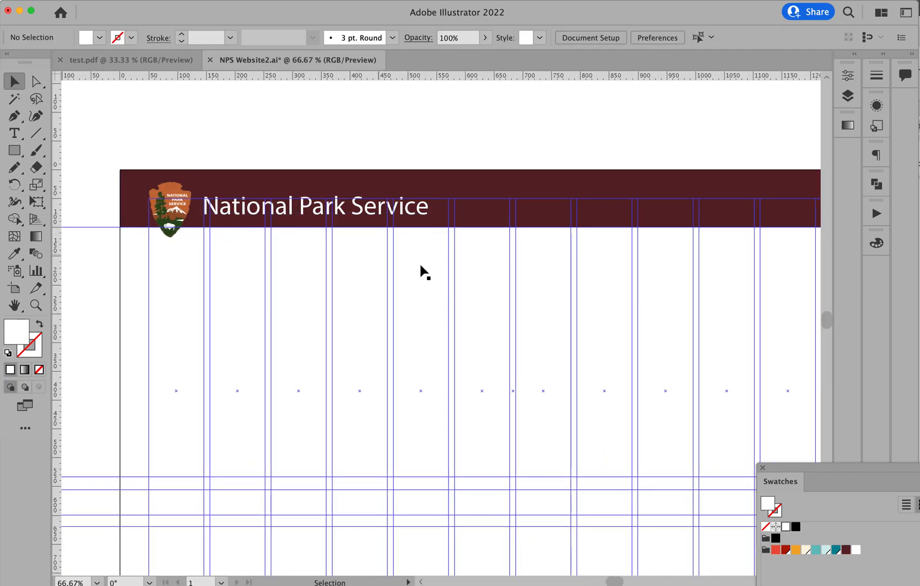
pyautogui.press('space')
pyautogui.moveTo(571, 251); pyautogui.dragTo(327, 228)
pyautogui.moveTo(566, 130); pyautogui.dragTo(665, 239)
pyautogui.moveTo(344, 376); pyautogui.dragTo(494, 375)
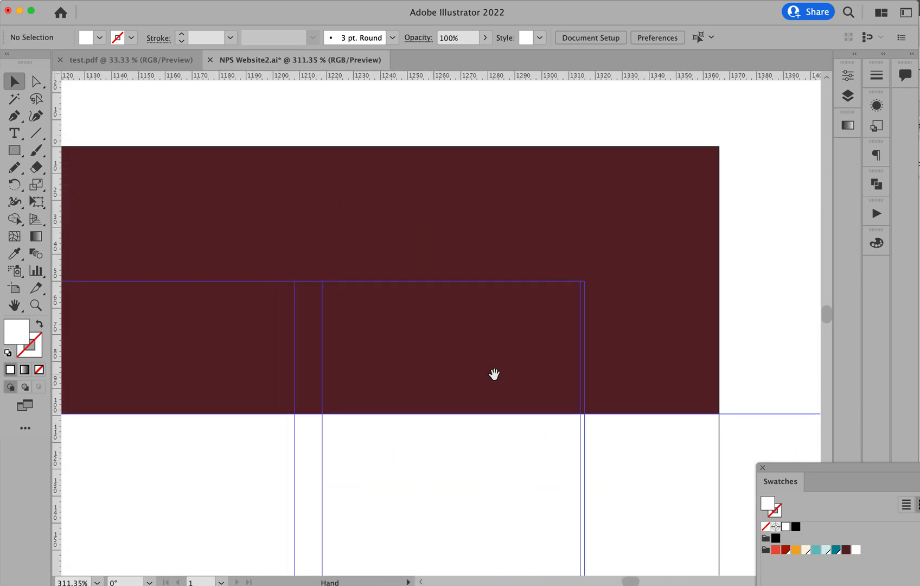
pyautogui.click(35, 133)
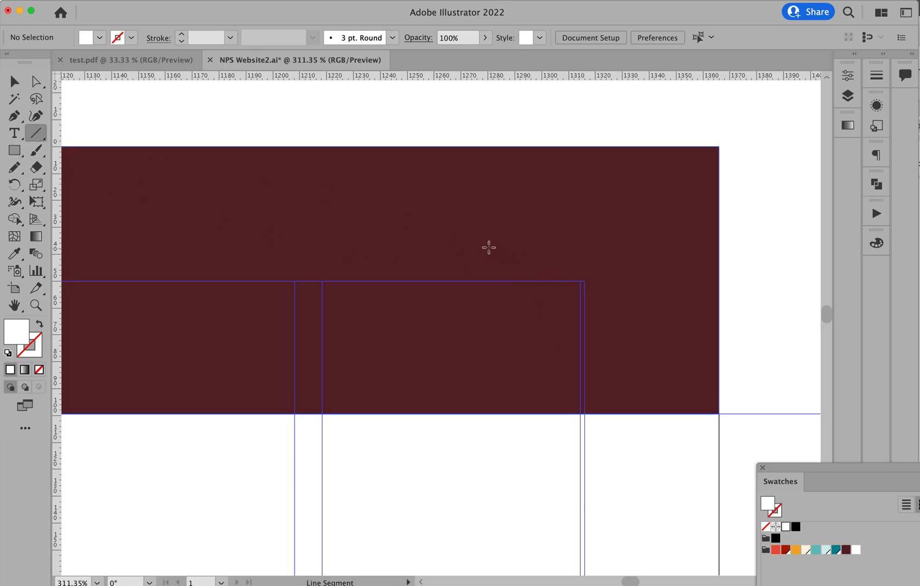
pyautogui.moveTo(584, 280); pyautogui.dragTo(451, 280)
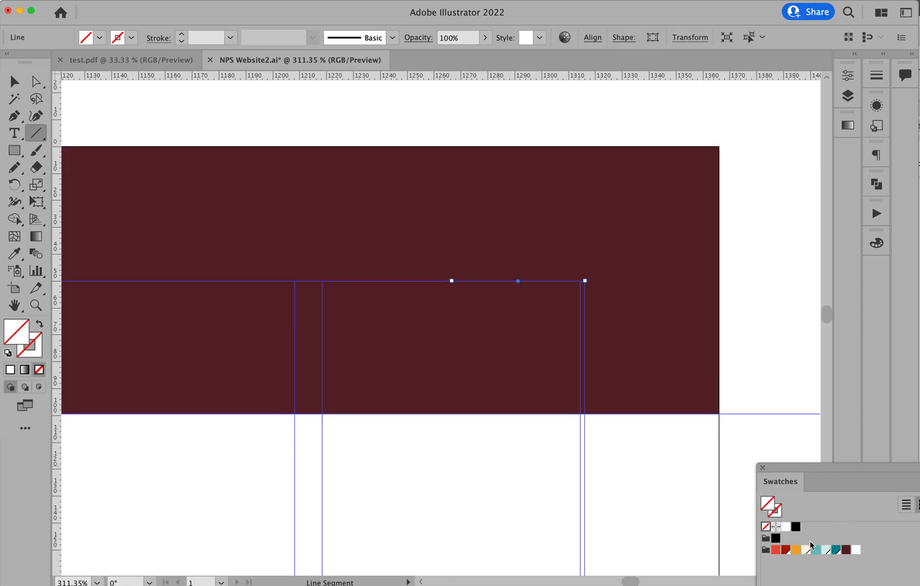
# Give the short header line a white stroke with a 4 pt weight.
pyautogui.click(785, 526)
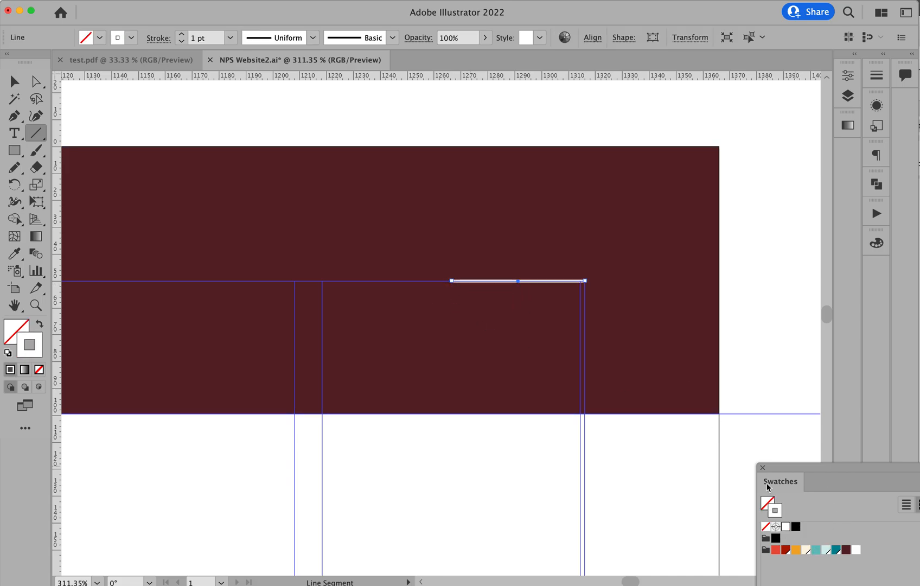
pyautogui.click(180, 34)
pyautogui.click(180, 34)
pyautogui.click(180, 34)
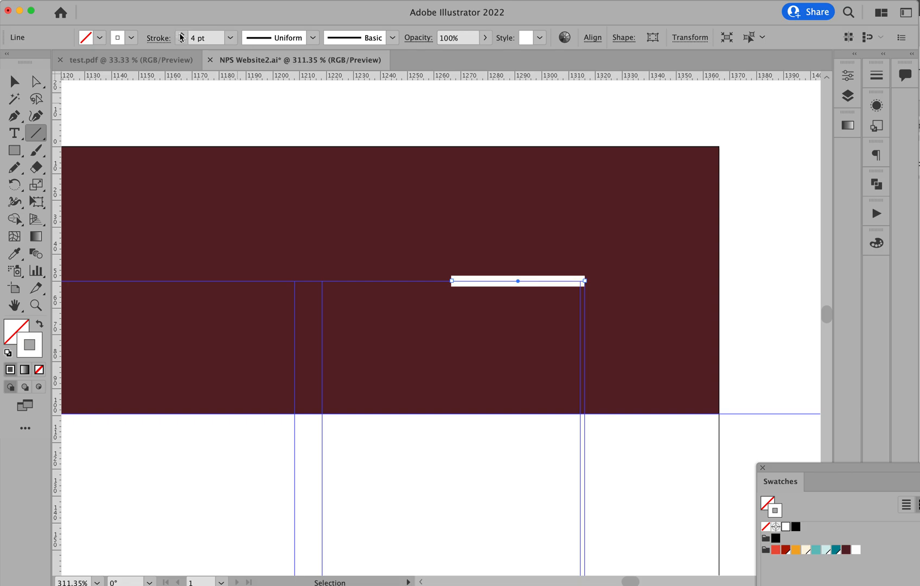
# Lengthen the white line to about 65 px by extending its inner endpoint away from the margin guide.
pyautogui.press('a')
pyautogui.click(749, 261)
pyautogui.moveTo(451, 282); pyautogui.dragTo(409, 283)
pyautogui.click(754, 260)
pyautogui.press('v')
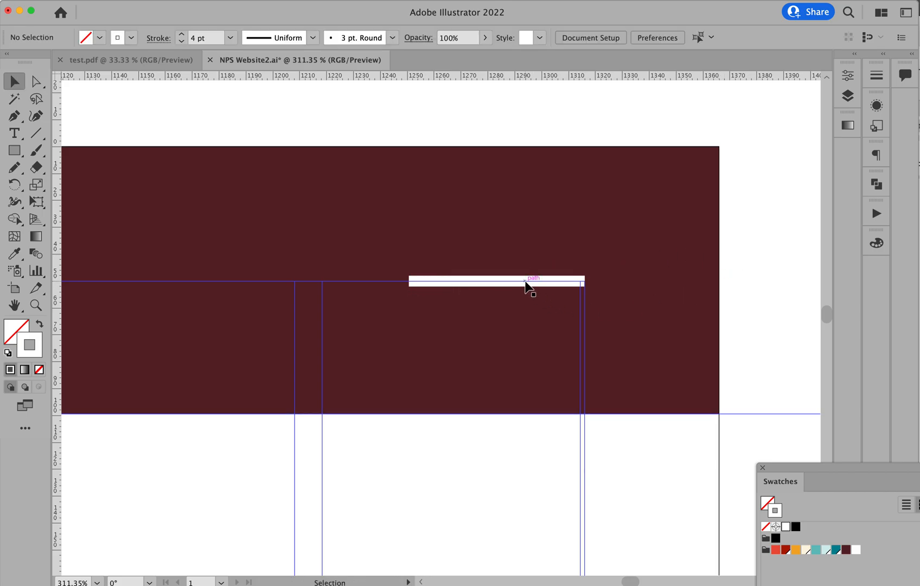
# Duplicate the white line twice below at equal spacing and move all three lines slightly up in the header.
pyautogui.moveTo(524, 282); pyautogui.dragTo(524, 321)
pyautogui.hotkey('ctrl', 'd')
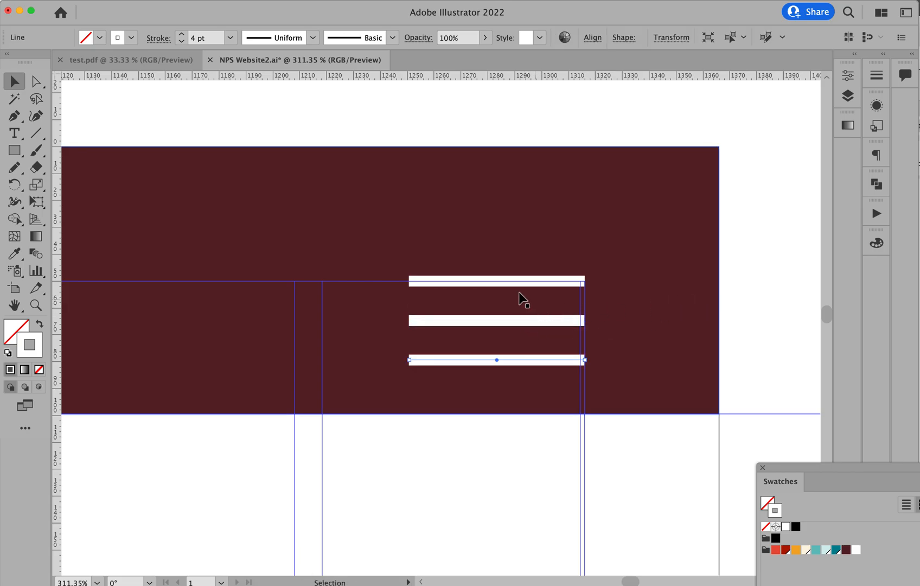
pyautogui.keyDown('shift'); pyautogui.click(511, 282); pyautogui.keyUp('shift')
pyautogui.keyDown('shift'); pyautogui.click(509, 321); pyautogui.keyUp('shift')
pyautogui.moveTo(507, 324); pyautogui.dragTo(507, 304)
# Scale the three-line menu icon down to about 50 px wide, keeping its outer edge on the margin guide.
pyautogui.hotkey('ctrl', '0')
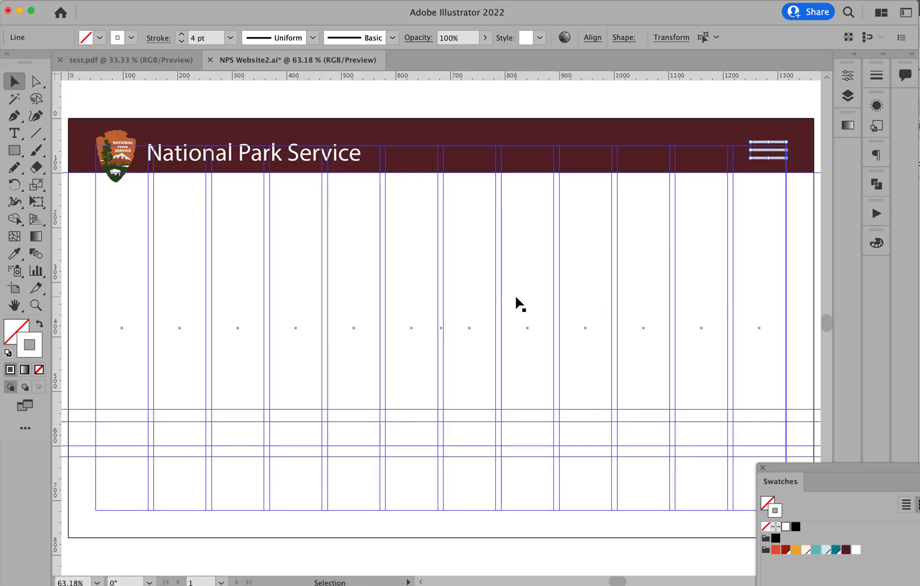
pyautogui.moveTo(749, 150); pyautogui.dragTo(761, 150)
pyautogui.click(733, 154)
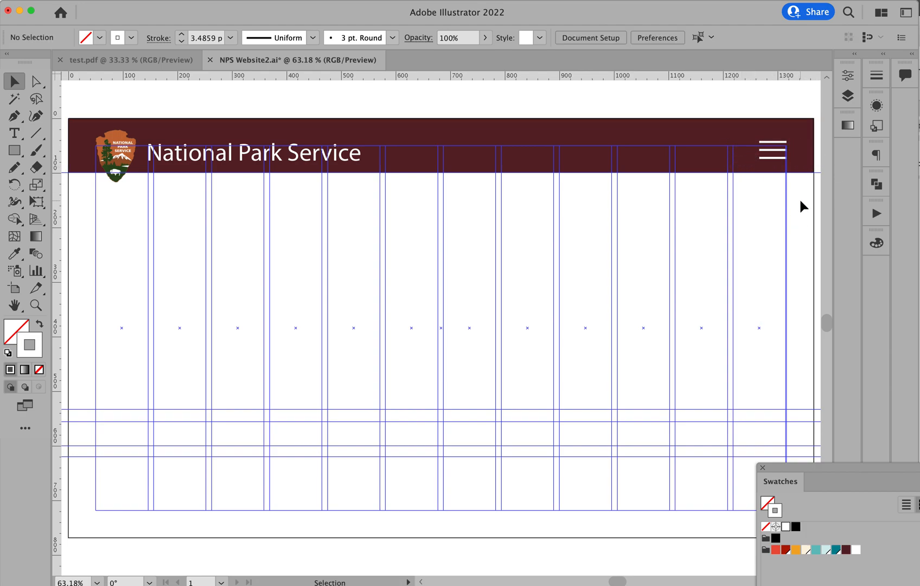
# Draw an unfilled white-outlined circle about 28 px in diameter in the header beside the menu icon.
pyautogui.press('z')
pyautogui.moveTo(687, 129); pyautogui.dragTo(805, 224)
pyautogui.moveTo(676, 253); pyautogui.dragTo(624, 359)
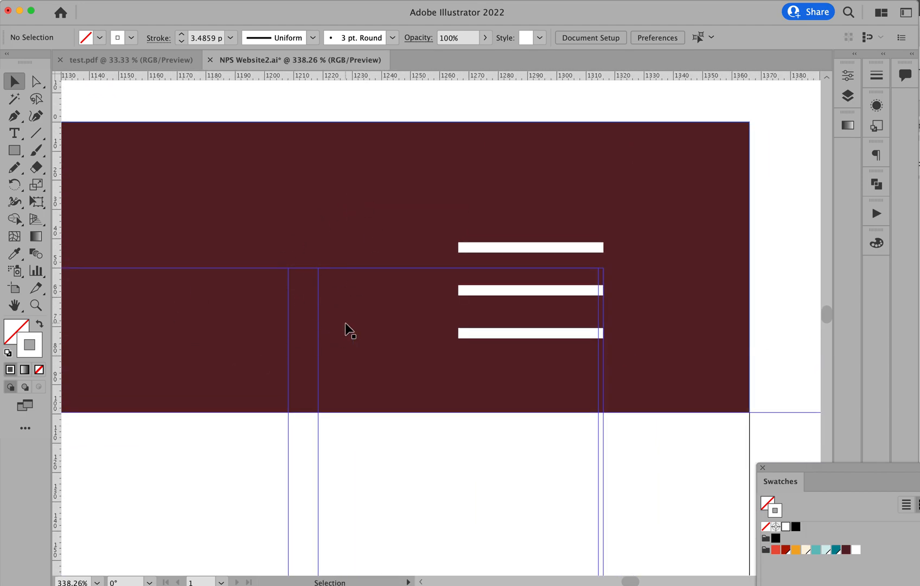
pyautogui.click(14, 151)
pyautogui.click(79, 193)
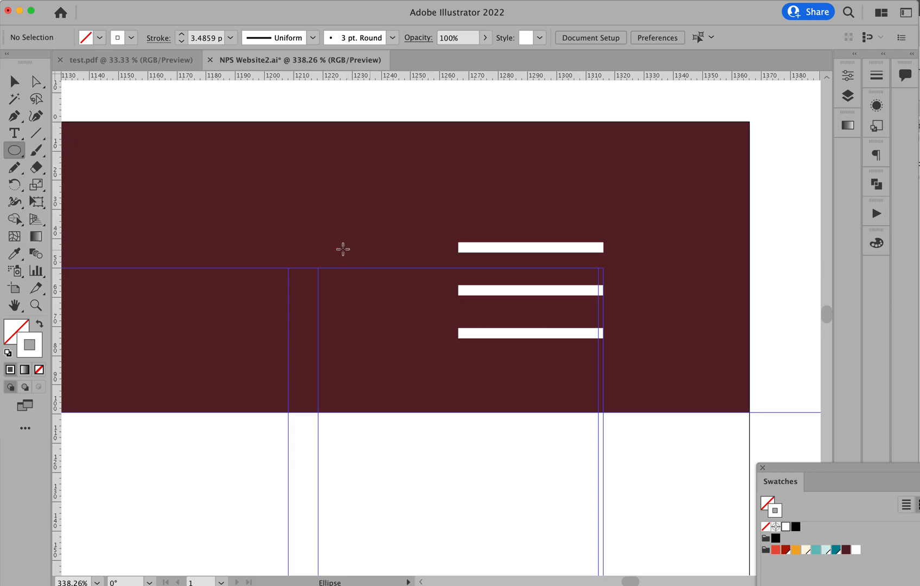
pyautogui.moveTo(289, 257); pyautogui.dragTo(329, 295)
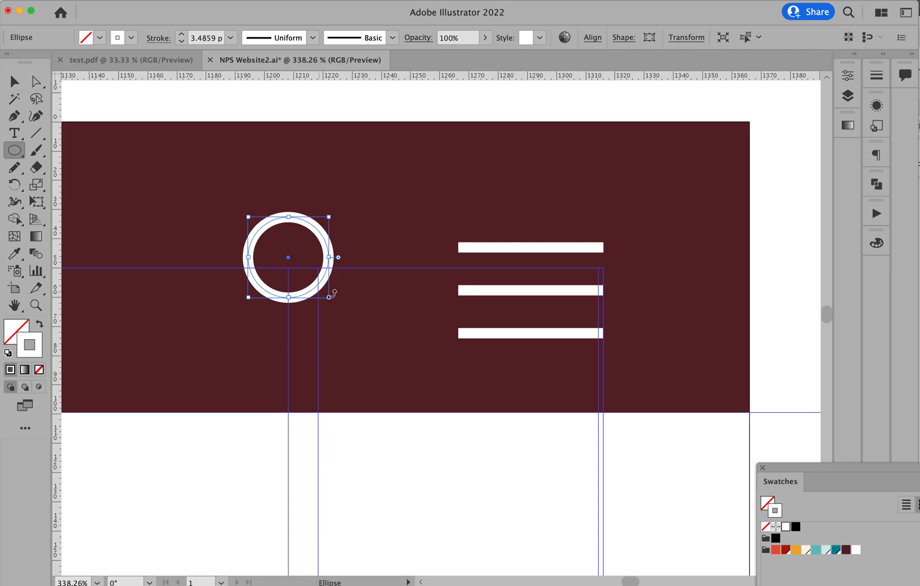
# Draw a narrow rounded rectangle about 16 px tall directly under the circle as the magnifying glass handle.
pyautogui.click(21, 155)
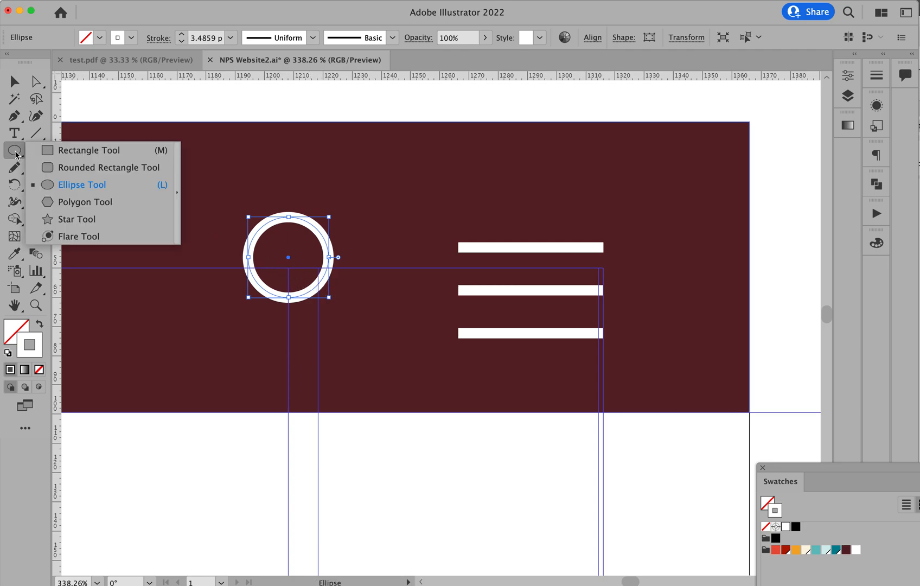
pyautogui.click(72, 170)
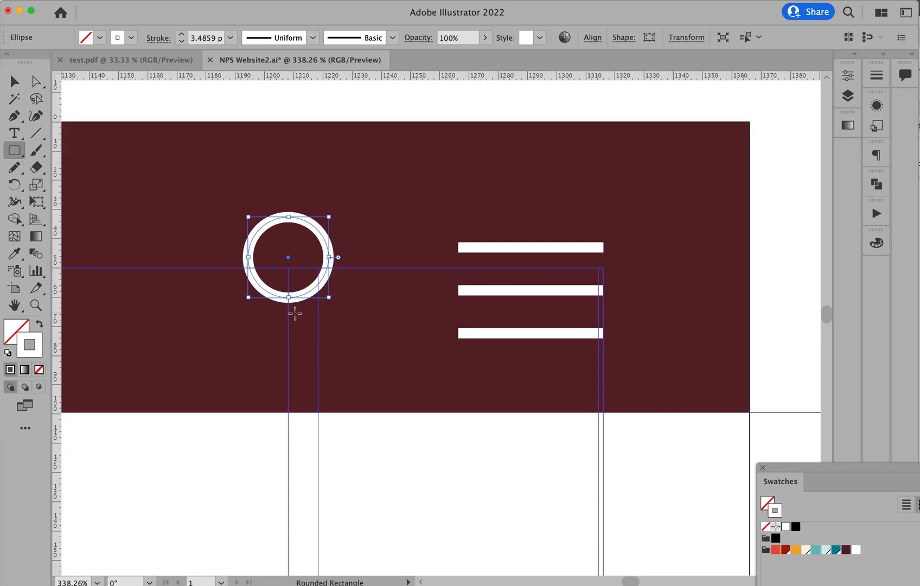
pyautogui.moveTo(288, 321); pyautogui.dragTo(292, 343)
pyautogui.press('v')
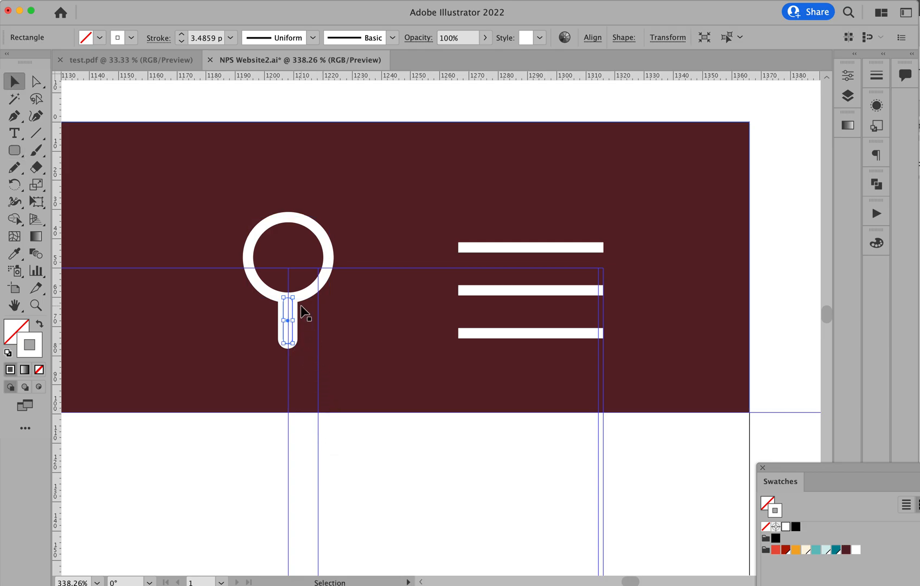
pyautogui.click(293, 104)
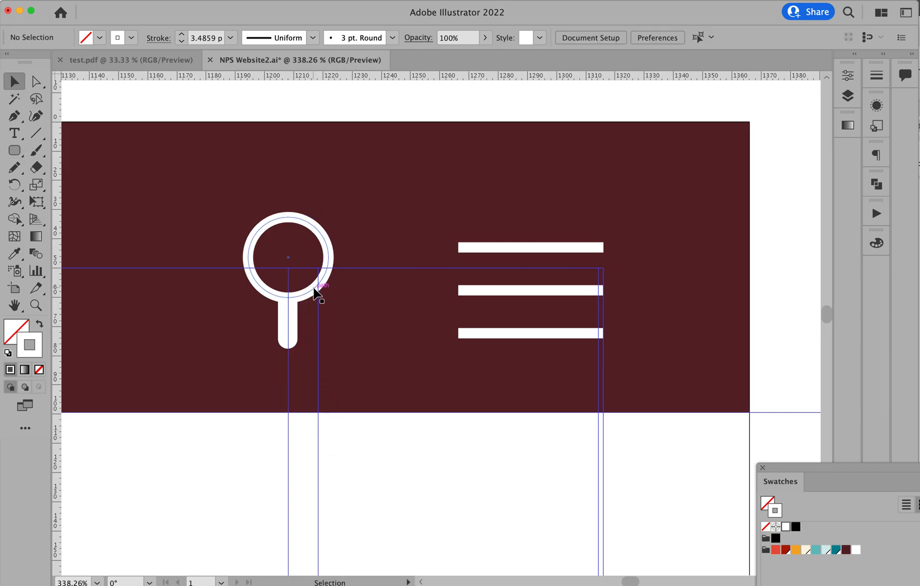
# Group the circle and its handle into one magnifying glass icon.
pyautogui.click(314, 293)
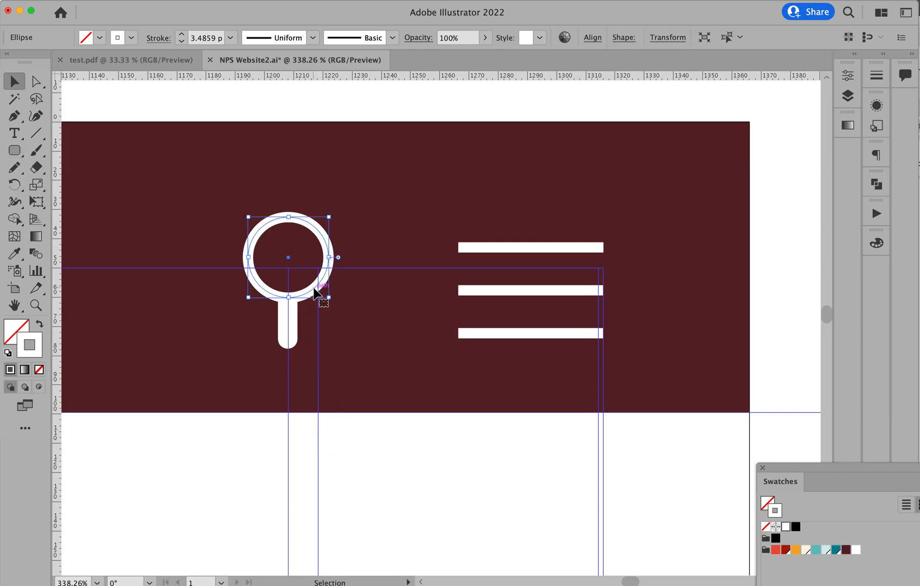
pyautogui.keyDown('shift'); pyautogui.click(292, 320); pyautogui.keyUp('shift')
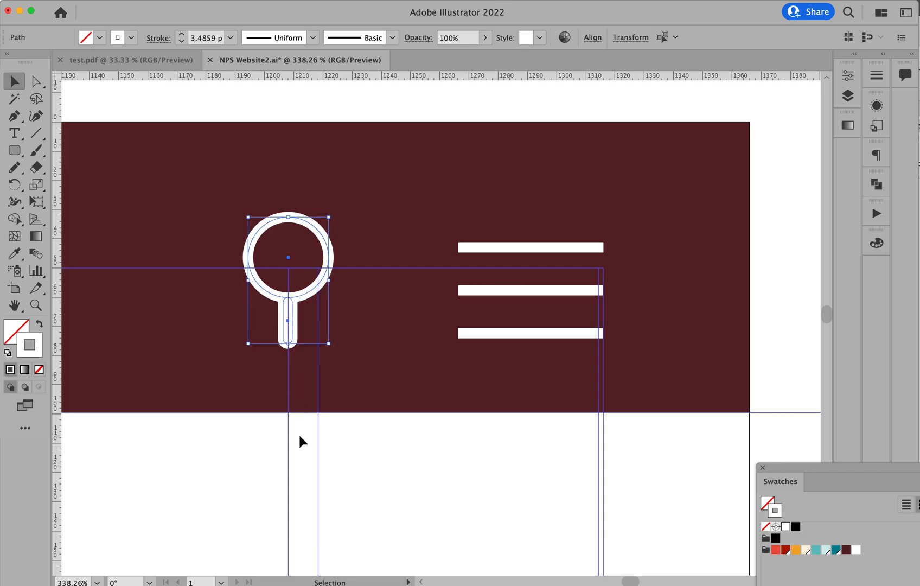
pyautogui.click(0, 0)
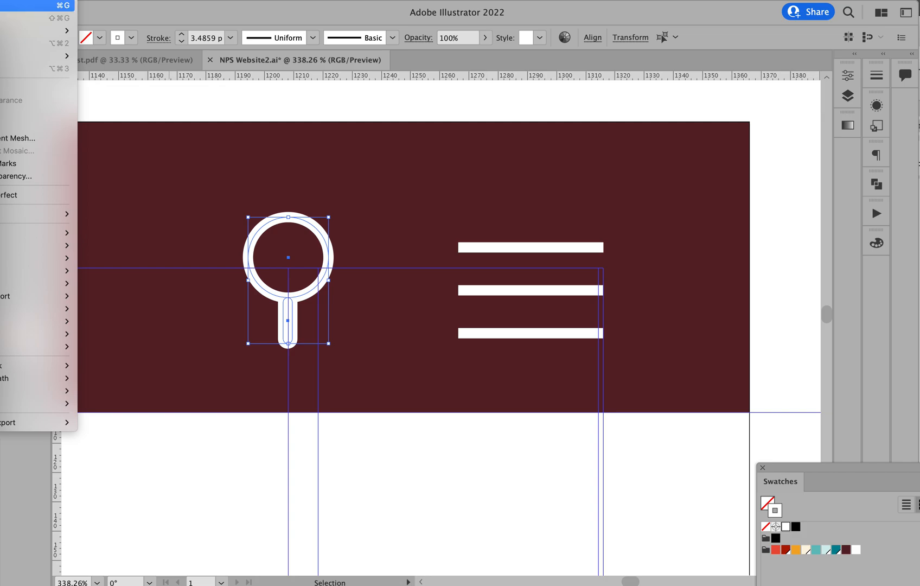
pyautogui.click(16, 5)
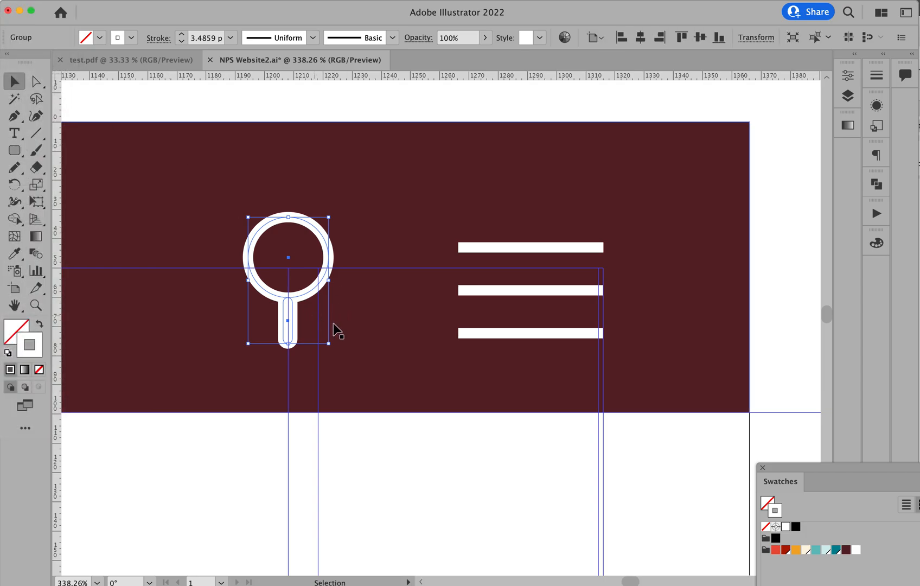
# Move the magnifying glass closer to the menu icon and rotate it about 30° counterclockwise.
pyautogui.click(301, 295)
pyautogui.moveTo(302, 297); pyautogui.dragTo(357, 313)
pyautogui.moveTo(385, 362); pyautogui.dragTo(423, 334)
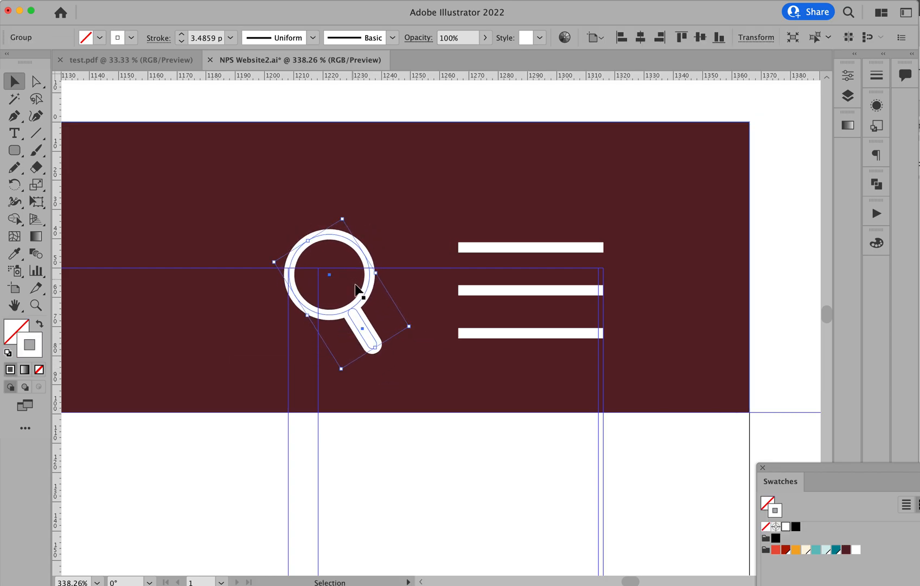
pyautogui.moveTo(357, 293); pyautogui.dragTo(343, 290)
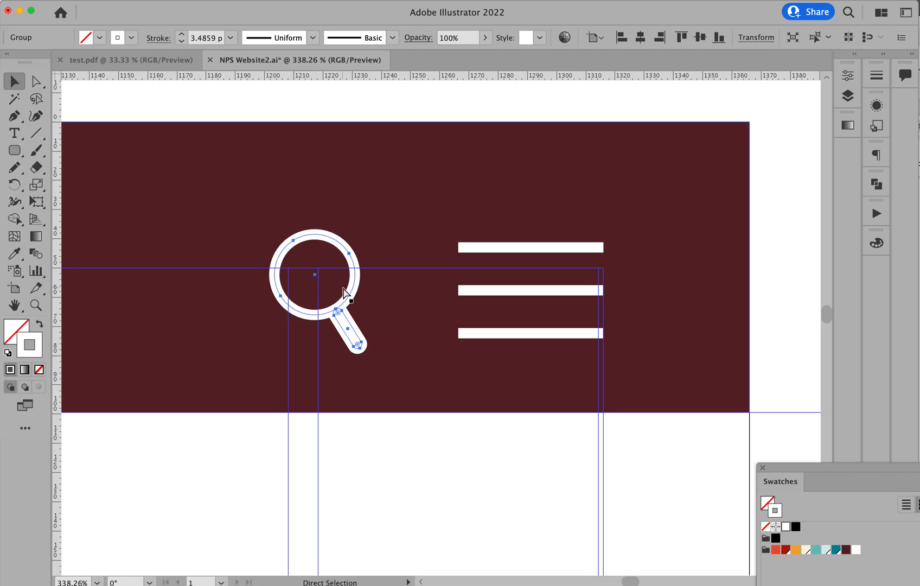
# Rotate the magnifying glass slightly further counterclockwise so its handle slants more diagonally.
pyautogui.press('super+0')
pyautogui.click(534, 111)
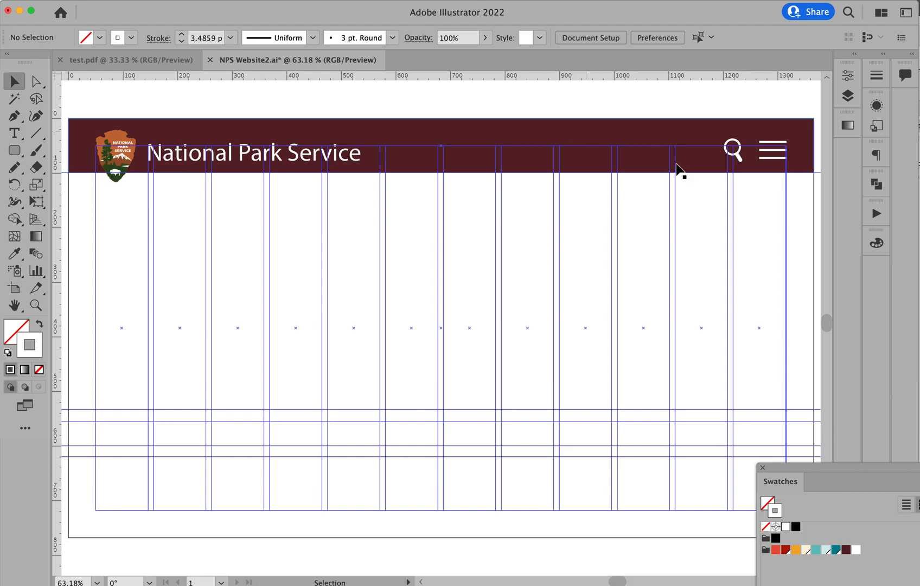
pyautogui.click(739, 162)
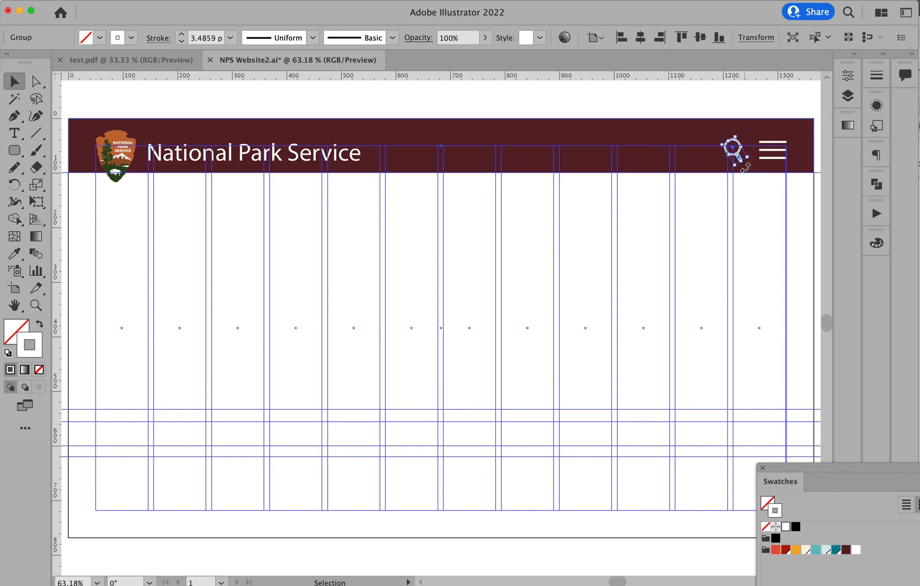
pyautogui.moveTo(744, 167); pyautogui.dragTo(747, 167)
pyautogui.click(623, 131)
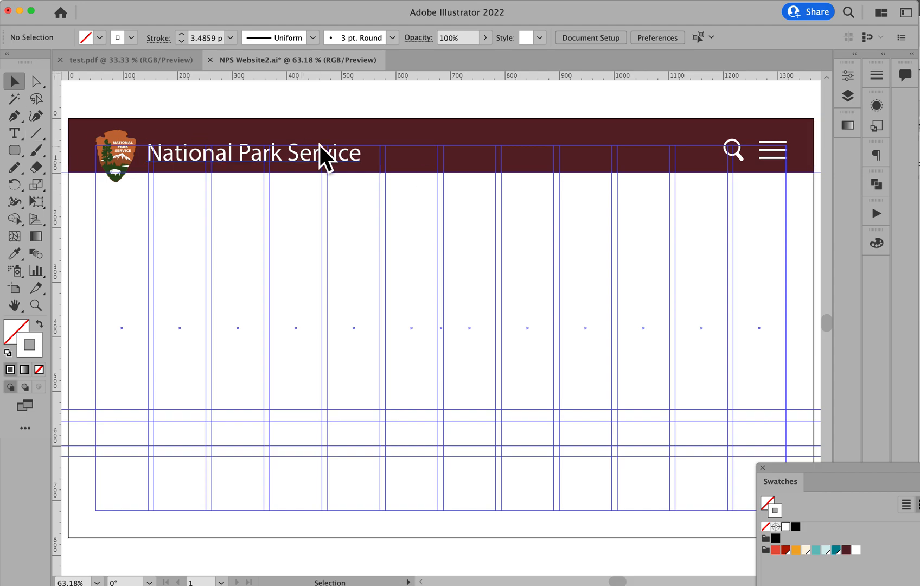
# Hide the guides and move the maroon header rectangle from the Guides layer to the Background layer.
pyautogui.moveTo(450, 187); pyautogui.dragTo(447, 183)
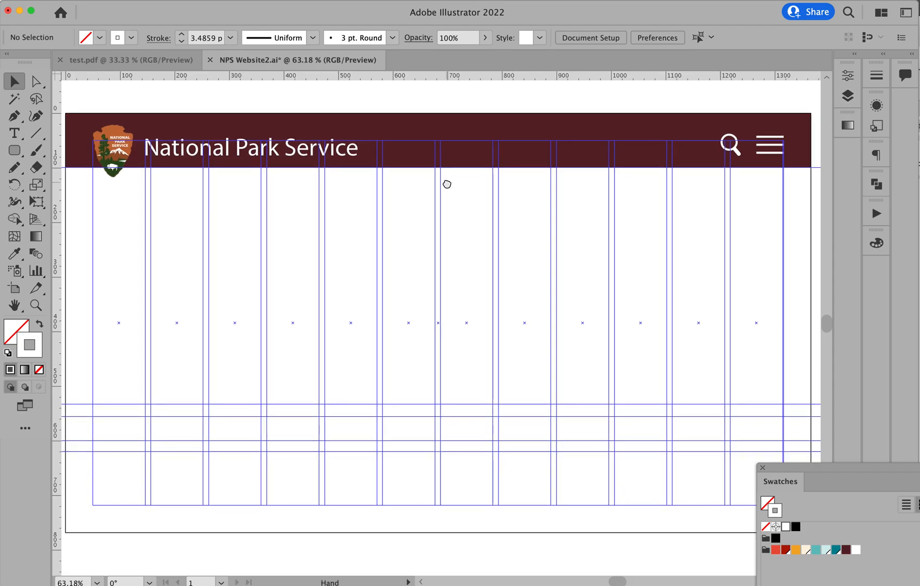
pyautogui.press('super+semicolon')
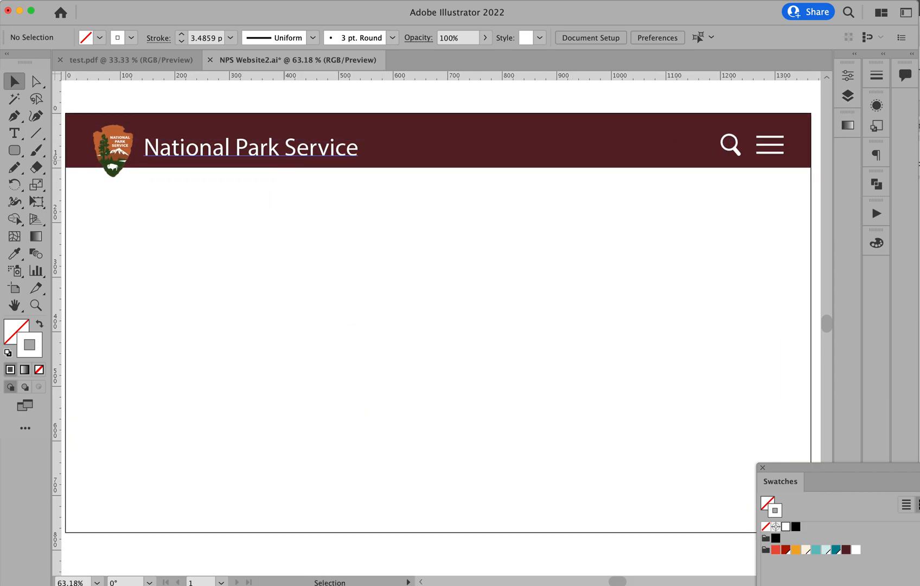
pyautogui.click(847, 95)
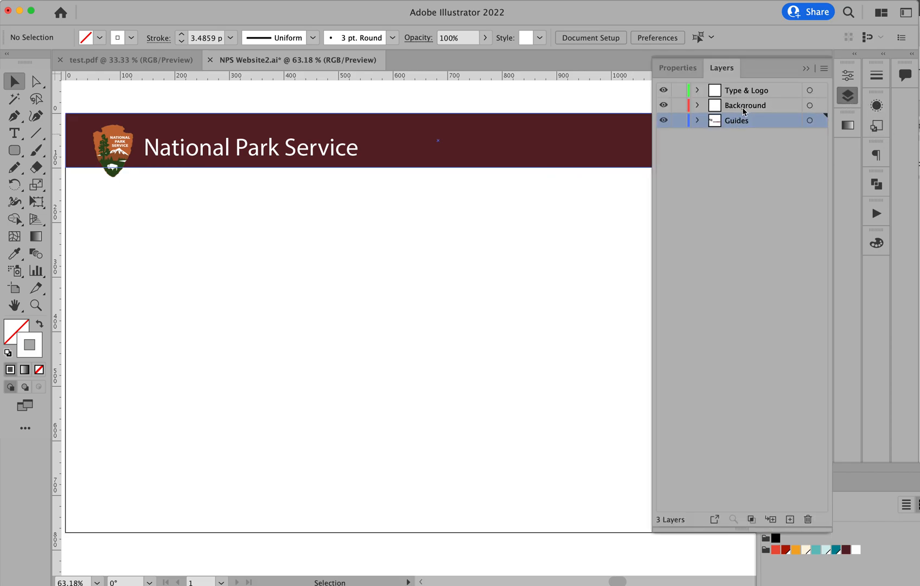
pyautogui.click(556, 125)
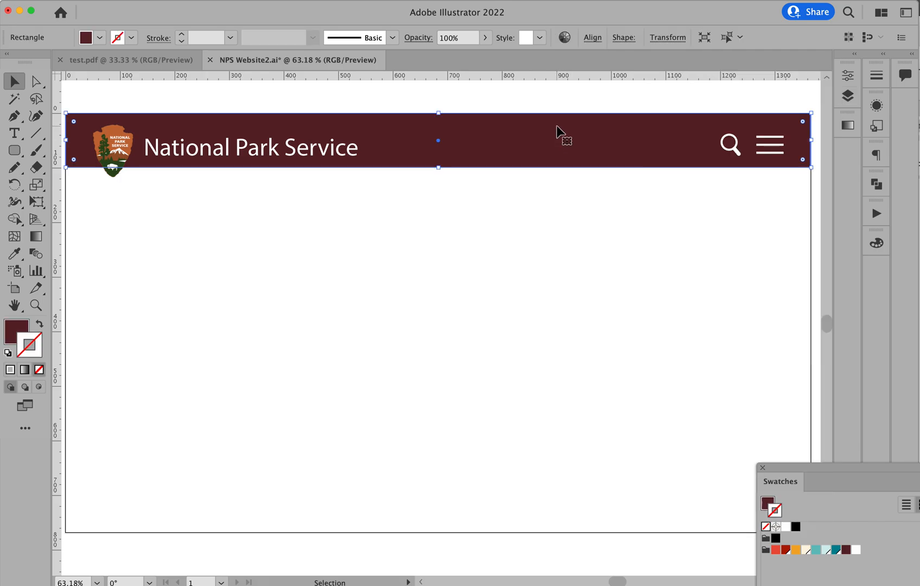
pyautogui.click(849, 99)
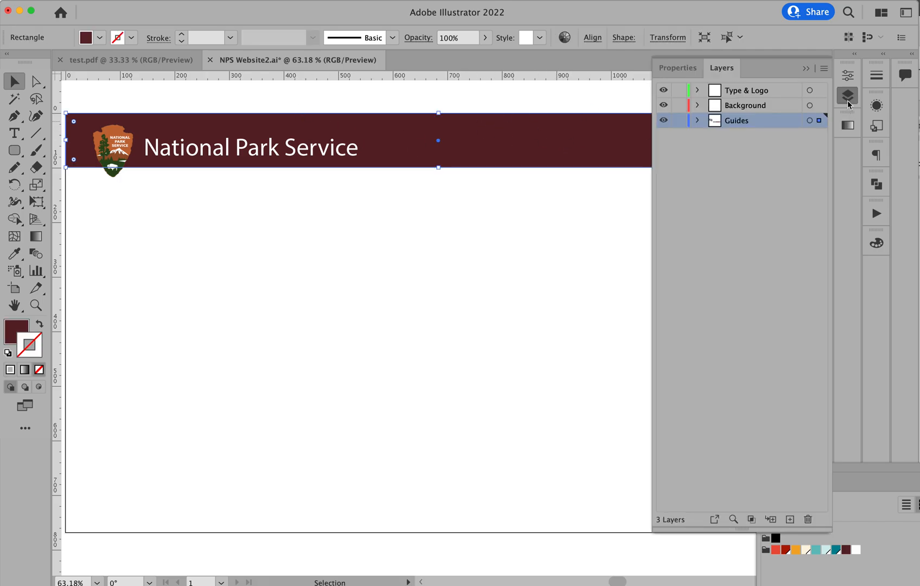
pyautogui.moveTo(817, 121); pyautogui.dragTo(818, 106)
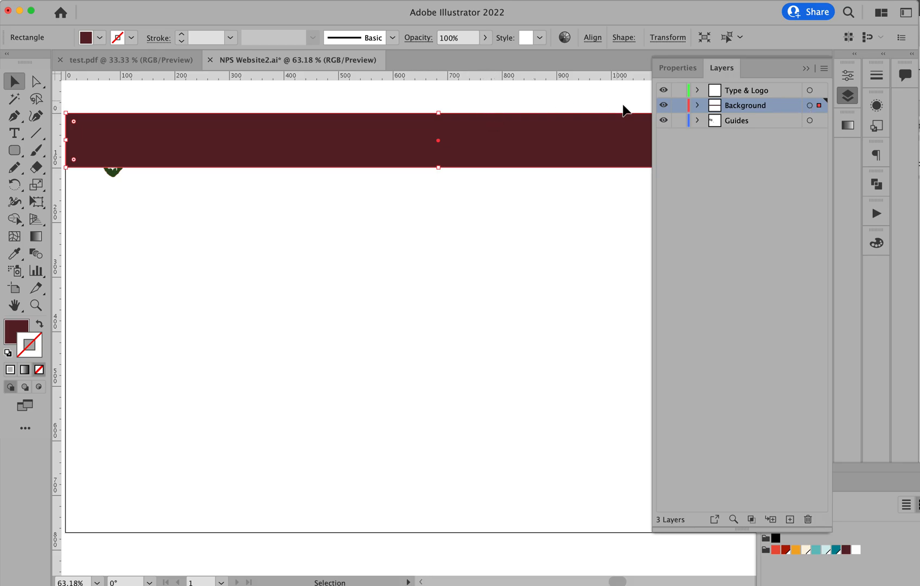
# Lock and hide the Background layer.
pyautogui.click(677, 107)
pyautogui.click(663, 106)
pyautogui.keyDown('alt'); pyautogui.keyDown('super'); pyautogui.click(475, 167); pyautogui.keyUp('super'); pyautogui.keyUp('alt')
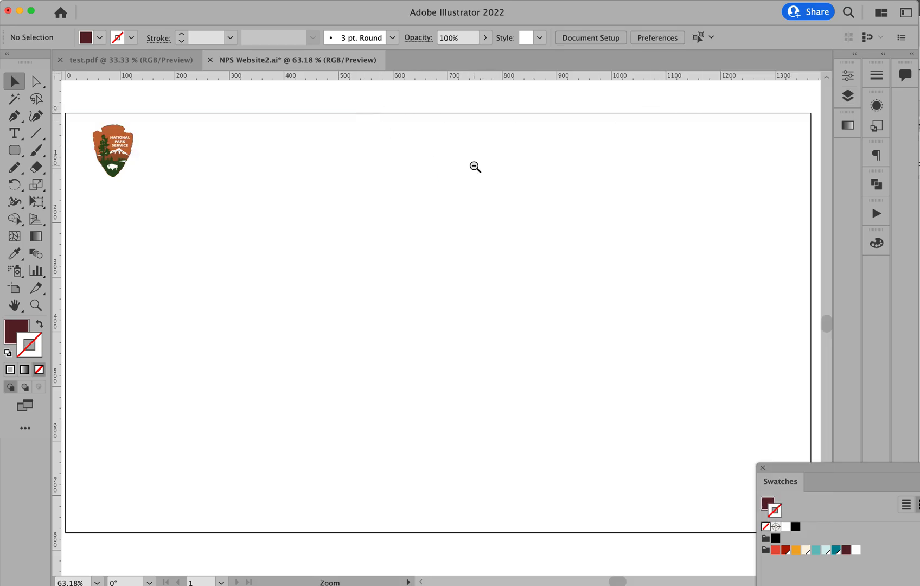
# Select the logo, heading, magnifying glass and menu lines together and move them to the Type & Logo layer.
pyautogui.moveTo(493, 194); pyautogui.dragTo(484, 147)
pyautogui.moveTo(96, 216); pyautogui.dragTo(700, 307)
pyautogui.click(847, 96)
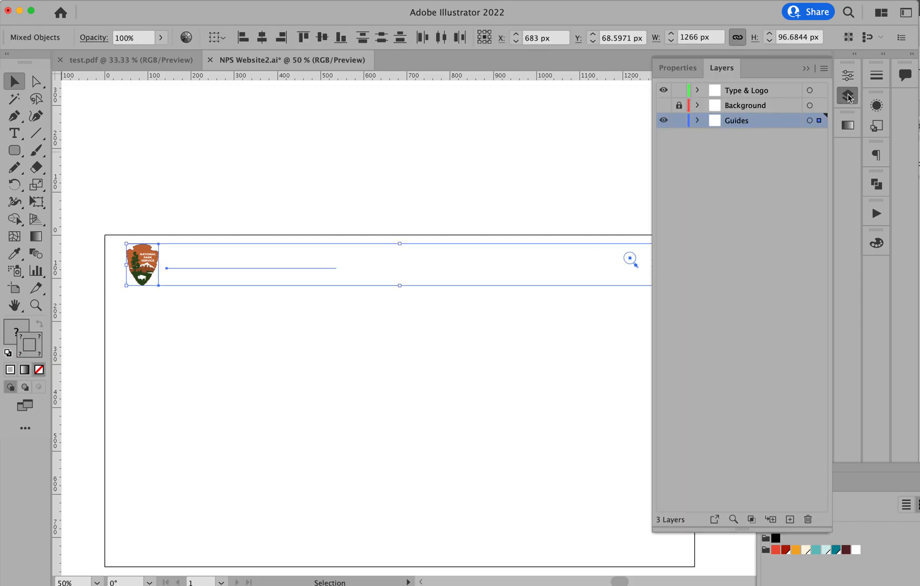
pyautogui.moveTo(819, 120); pyautogui.dragTo(818, 90)
pyautogui.click(806, 69)
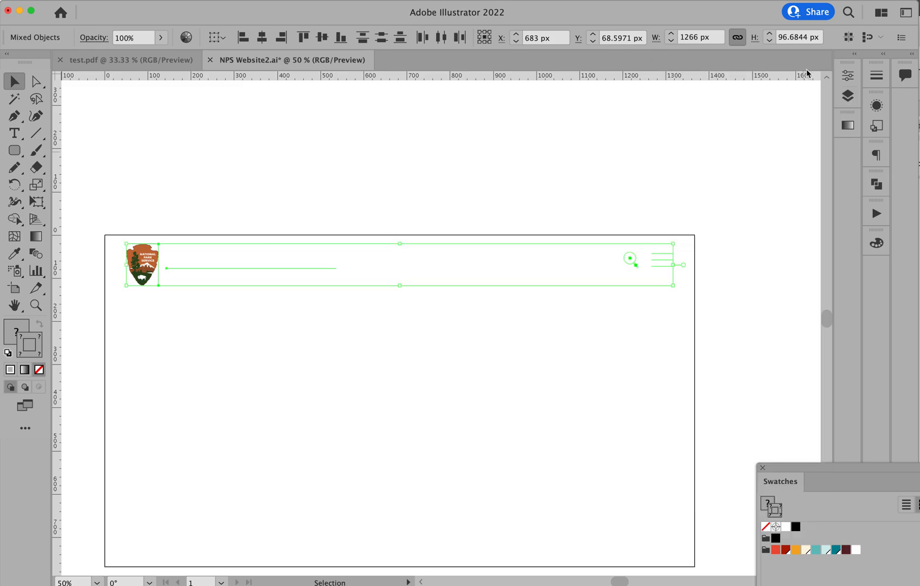
# Show the Background layer again and deselect the header elements.
pyautogui.click(851, 98)
pyautogui.click(663, 107)
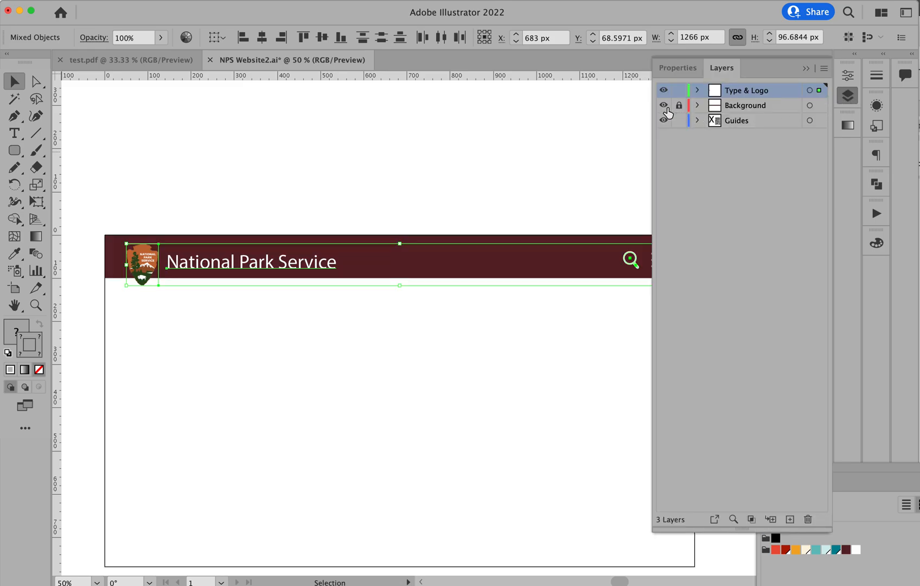
pyautogui.click(806, 69)
pyautogui.click(694, 158)
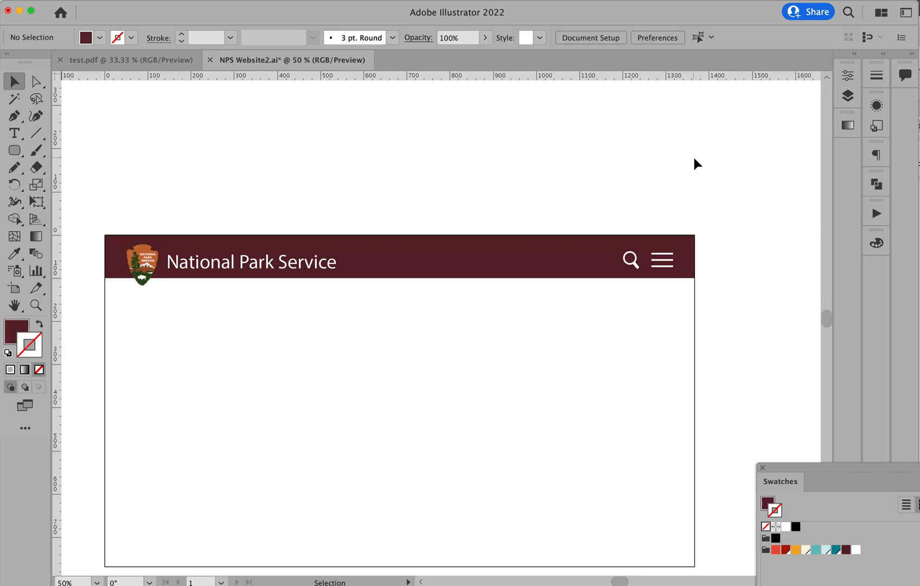
# Draw a rectangle covering the artboard area below the maroon header and fill it with the cream swatch.
pyautogui.scroll(-5, 518, 309)
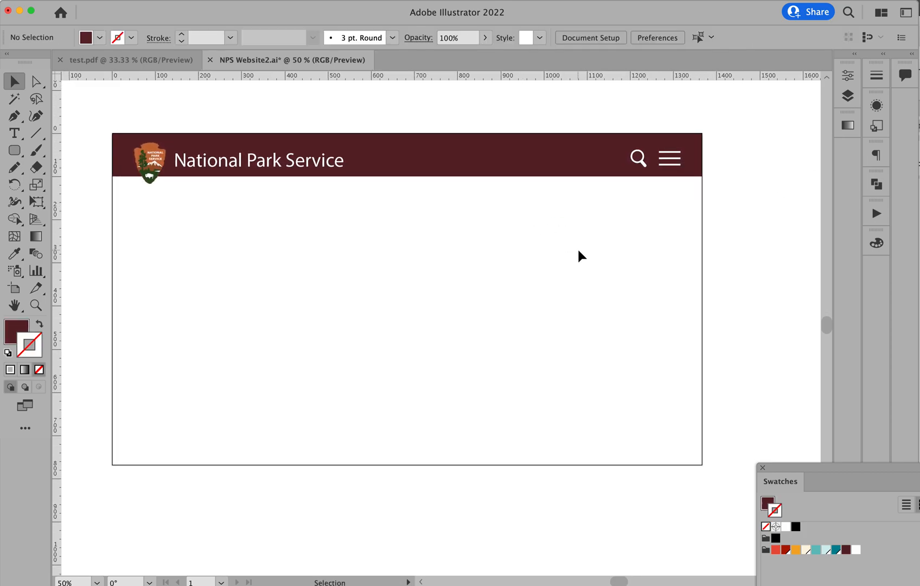
pyautogui.moveTo(14, 150); pyautogui.dragTo(77, 153)
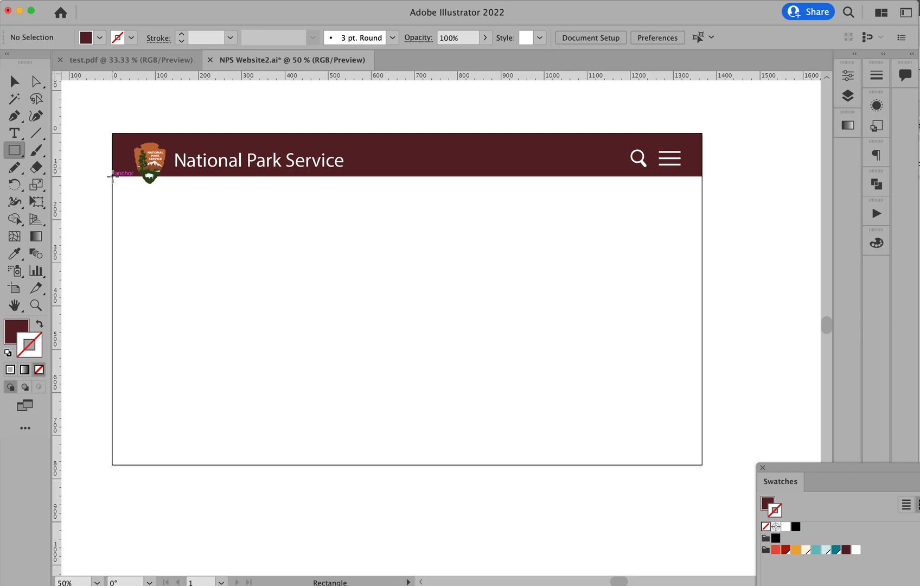
pyautogui.moveTo(111, 177); pyautogui.dragTo(701, 465)
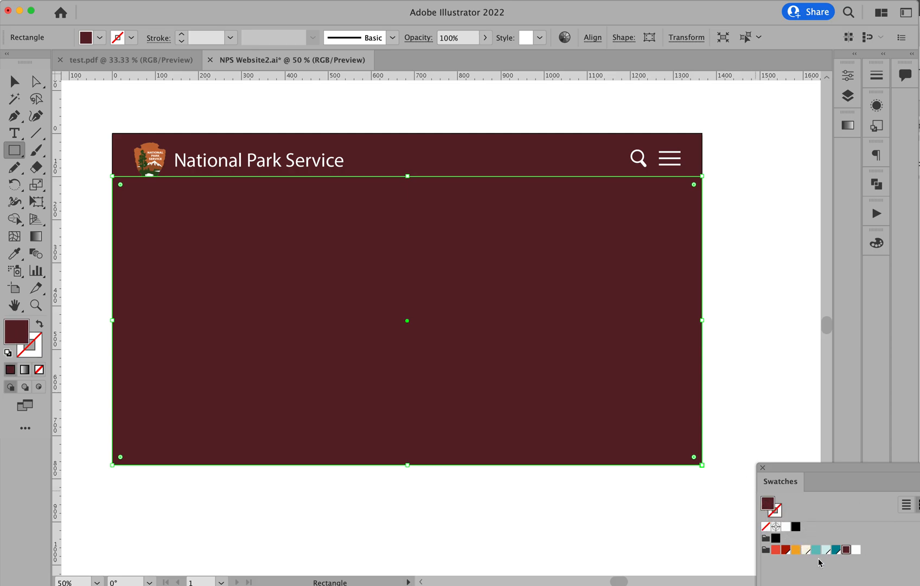
pyautogui.click(806, 549)
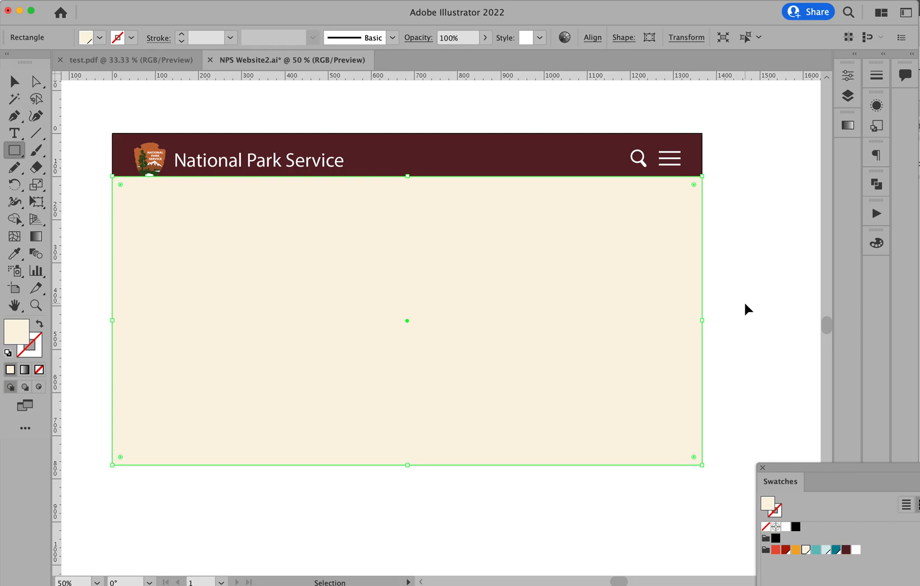
# Unlock the Background layer and move the cream rectangle into it from the Type & Logo layer, then deselect it.
pyautogui.click(850, 98)
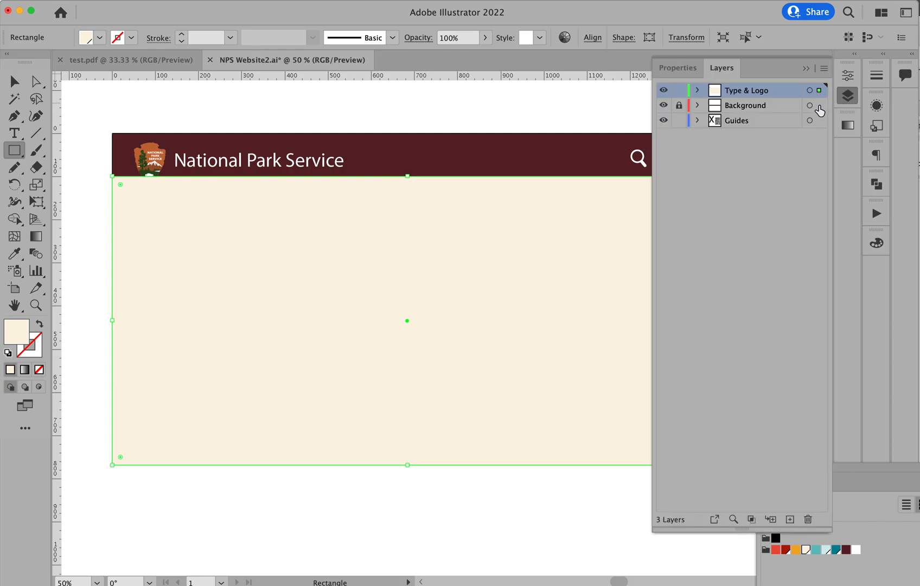
pyautogui.click(678, 104)
pyautogui.moveTo(819, 90); pyautogui.dragTo(818, 107)
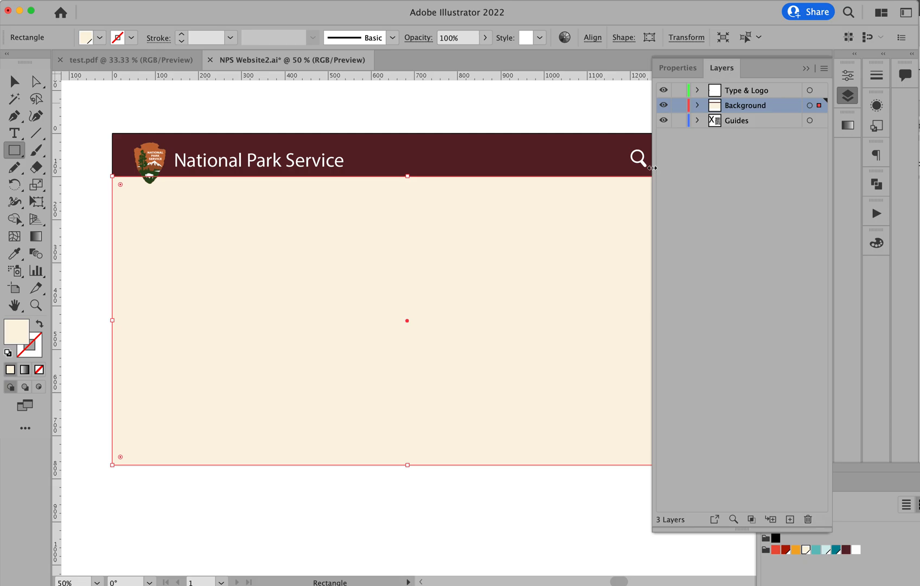
pyautogui.moveTo(652, 168); pyautogui.dragTo(659, 169)
pyautogui.click(806, 68)
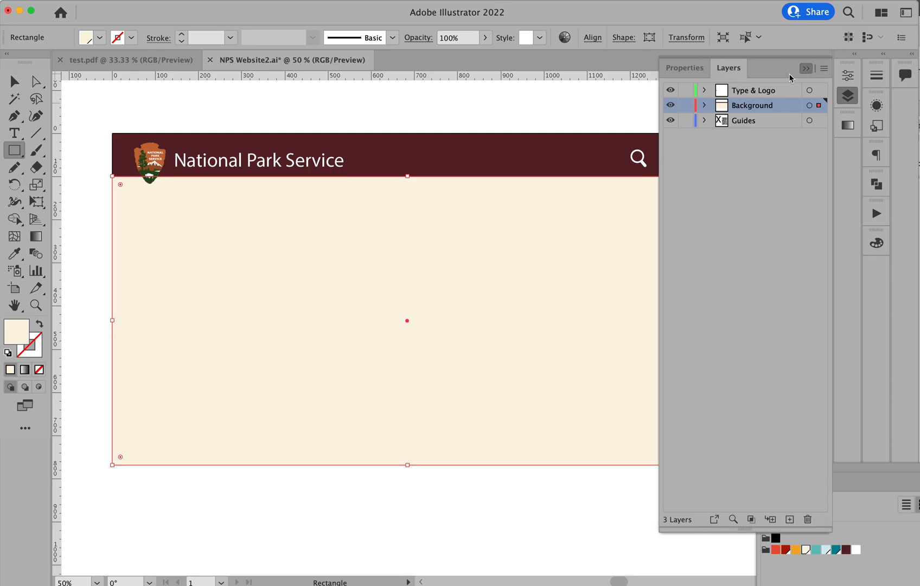
pyautogui.keyDown('super'); pyautogui.click(636, 110); pyautogui.keyUp('super')
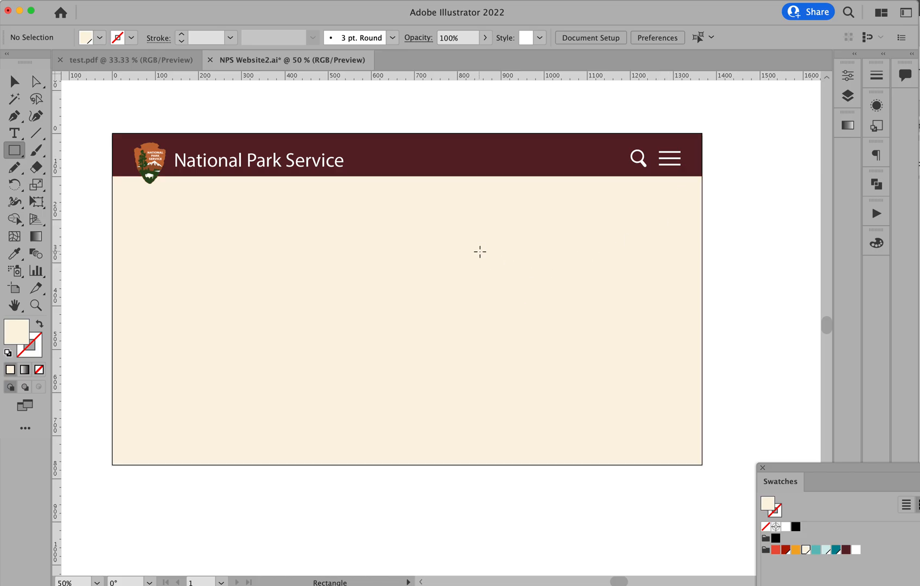
pyautogui.moveTo(382, 227); pyautogui.dragTo(407, 230)
pyautogui.moveTo(146, 132); pyautogui.dragTo(211, 214)
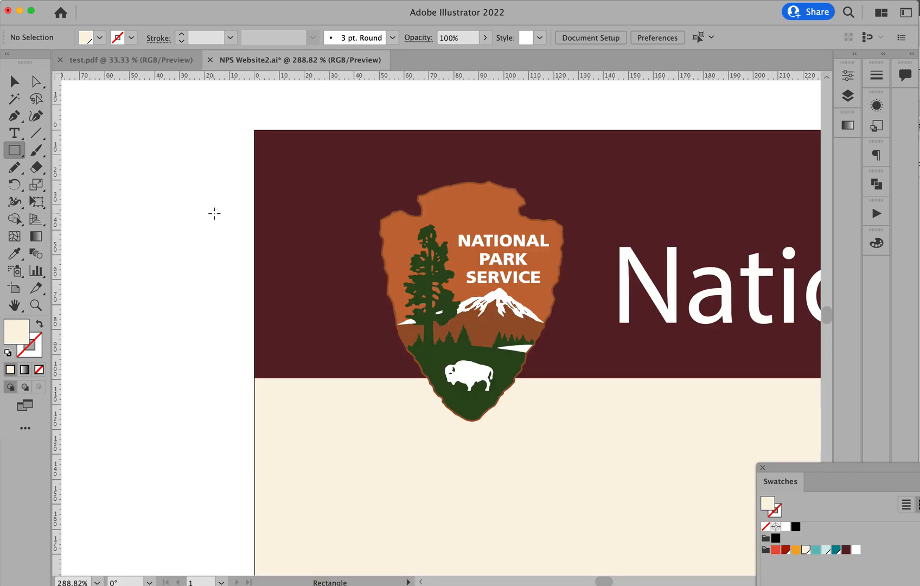
pyautogui.press('super+0')
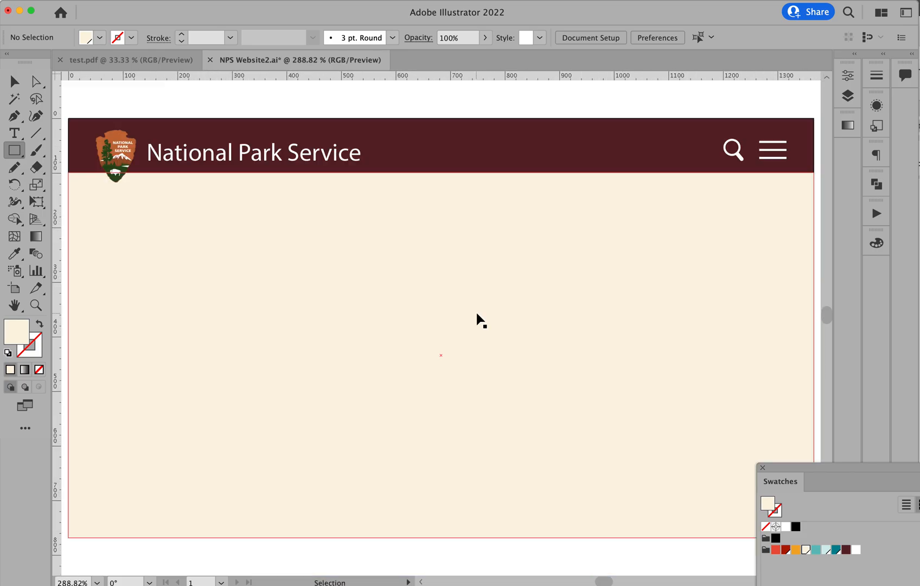
pyautogui.keyDown('alt'); pyautogui.keyDown('super'); pyautogui.click(509, 308); pyautogui.keyUp('super'); pyautogui.keyUp('alt')
pyautogui.moveTo(512, 368); pyautogui.dragTo(553, 341)
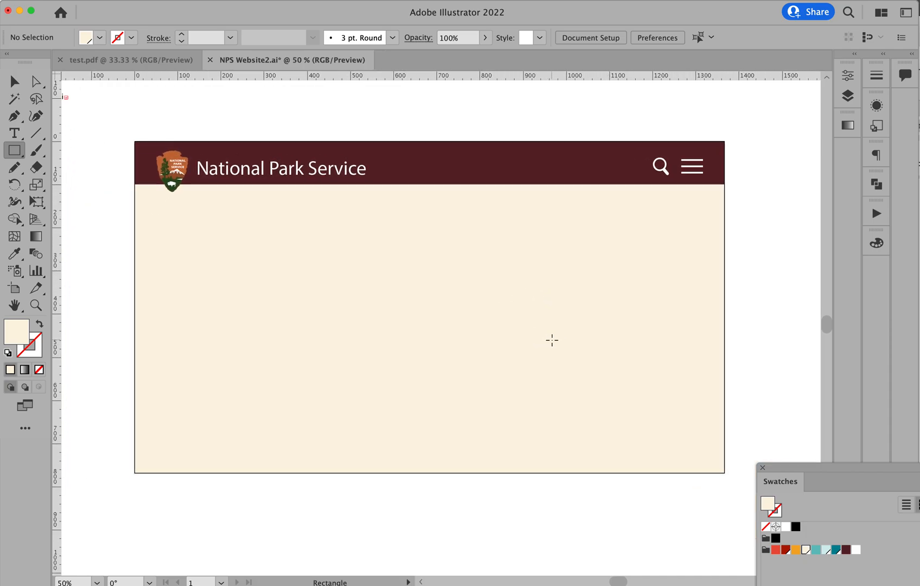
pyautogui.press('v')
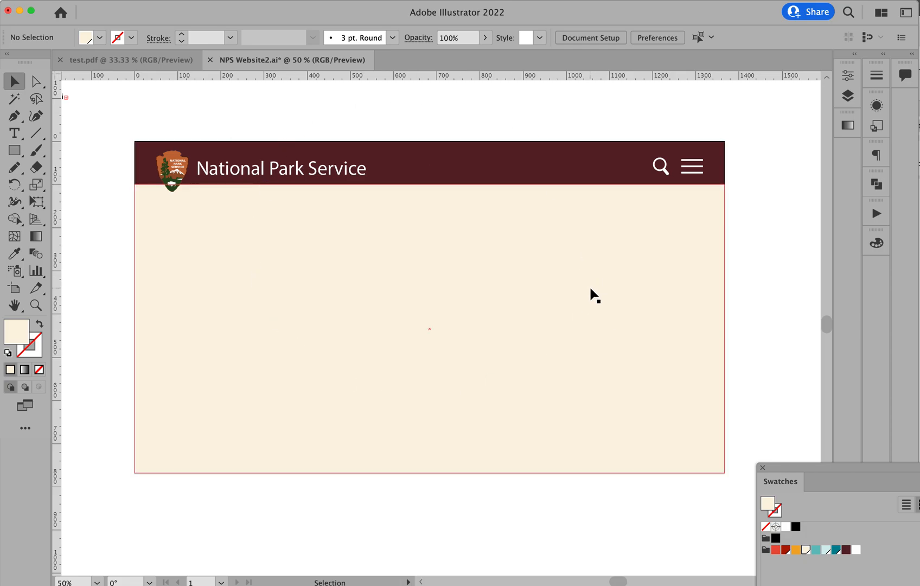
# Duplicate Artboard 1 with its header and background twice.
pyautogui.moveTo(641, 245); pyautogui.dragTo(528, 257)
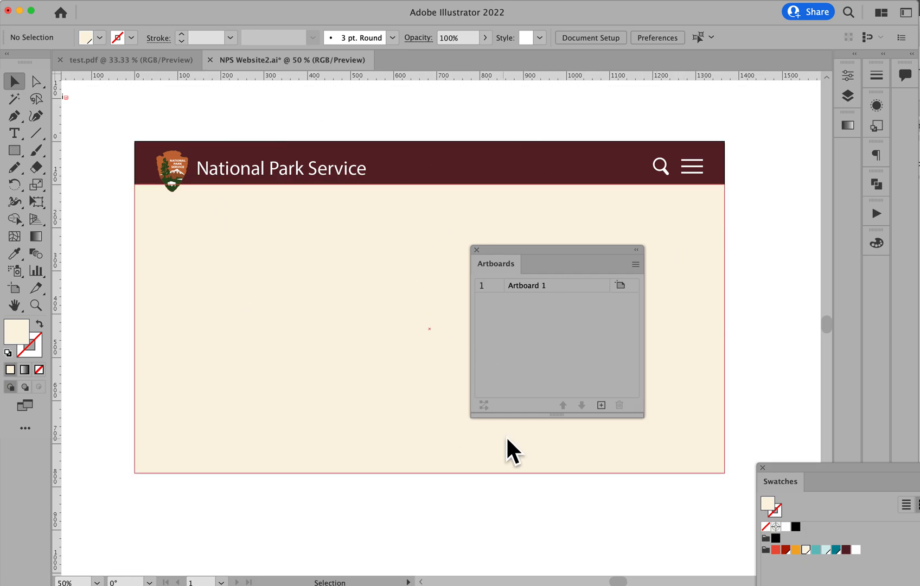
pyautogui.click(558, 288)
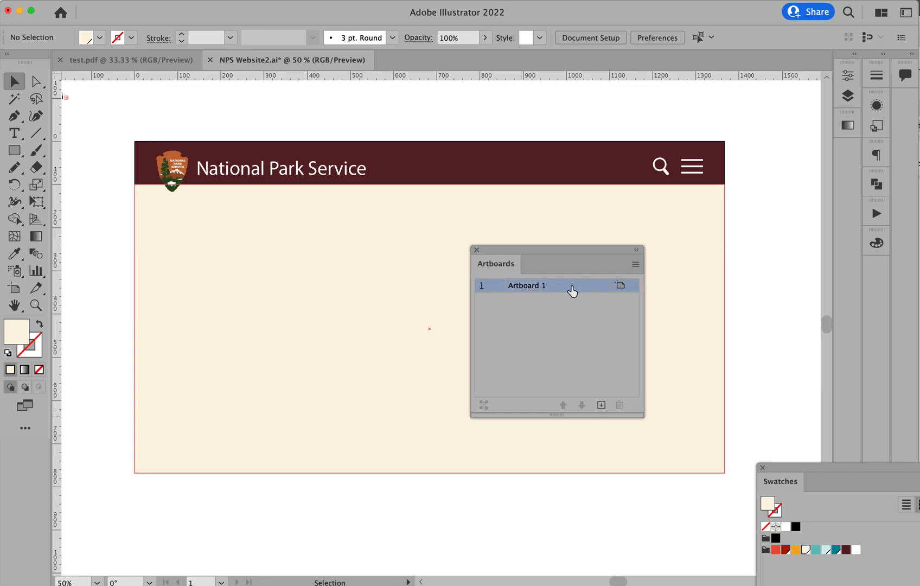
pyautogui.click(635, 264)
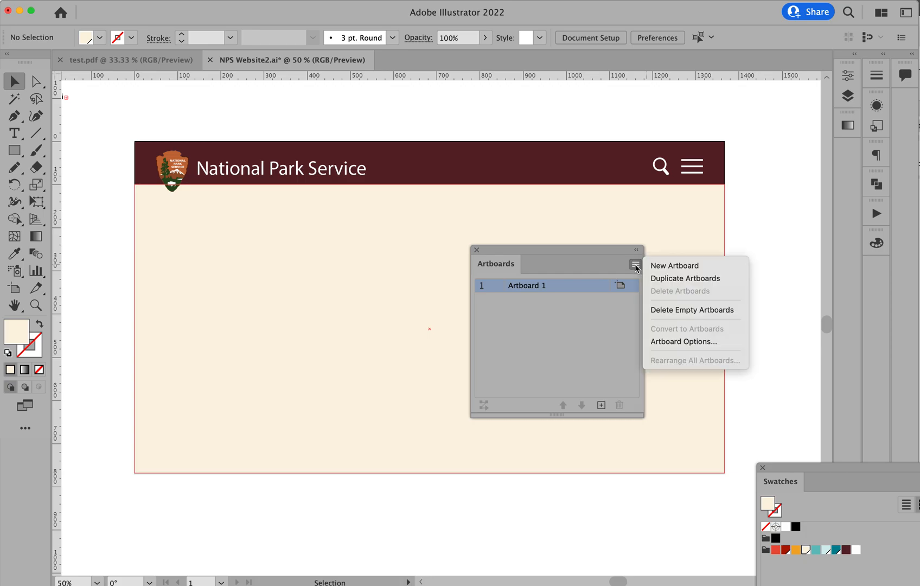
pyautogui.click(646, 274)
pyautogui.click(635, 265)
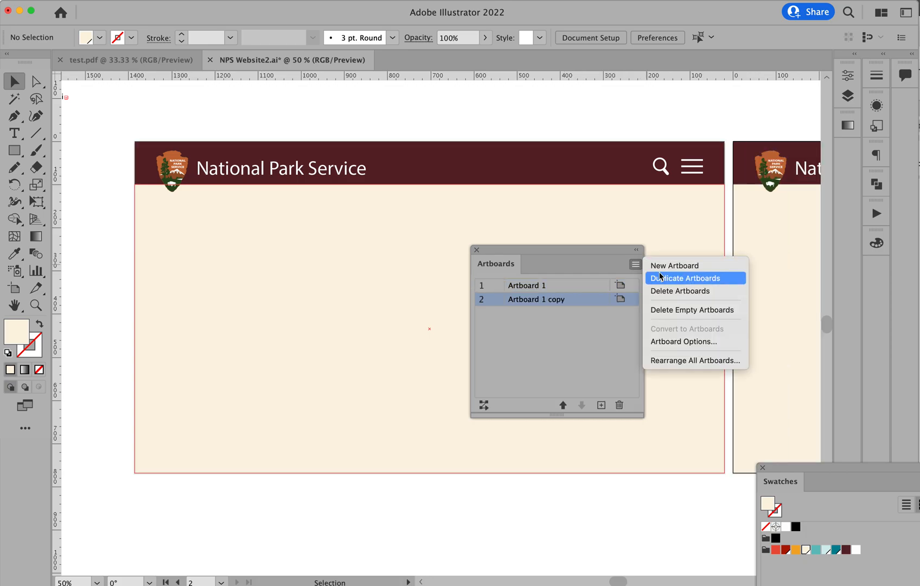
pyautogui.click(661, 279)
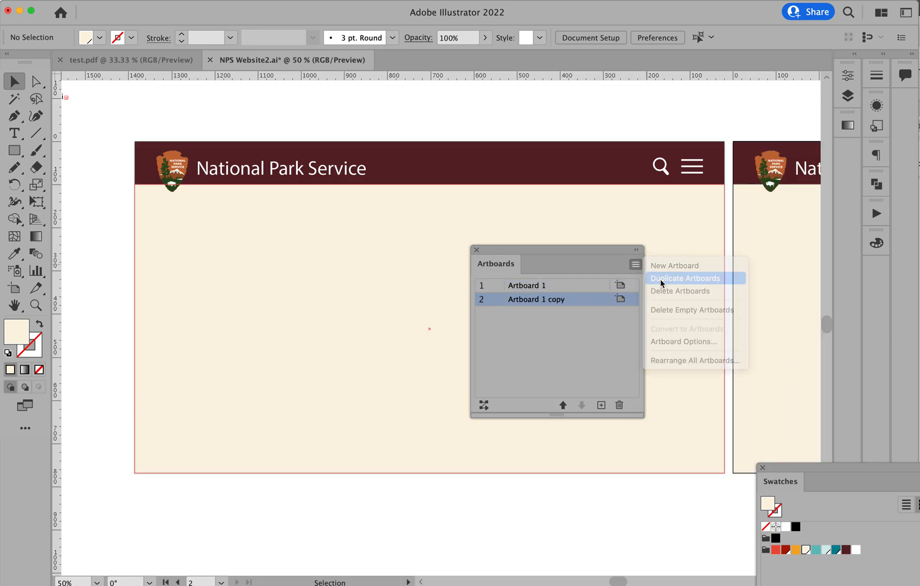
pyautogui.click(476, 250)
# Show the guides with all three artboards in view.
pyautogui.moveTo(674, 264); pyautogui.dragTo(96, 280)
pyautogui.moveTo(687, 311); pyautogui.dragTo(512, 304)
pyautogui.keyDown('alt'); pyautogui.keyDown('super'); pyautogui.click(497, 311); pyautogui.keyUp('super'); pyautogui.keyUp('alt')
pyautogui.keyDown('alt'); pyautogui.keyDown('super'); pyautogui.click(490, 324); pyautogui.keyUp('super'); pyautogui.keyUp('alt')
pyautogui.keyDown('alt'); pyautogui.keyDown('super'); pyautogui.click(489, 326); pyautogui.keyUp('super'); pyautogui.keyUp('alt')
pyautogui.moveTo(398, 354); pyautogui.dragTo(472, 315)
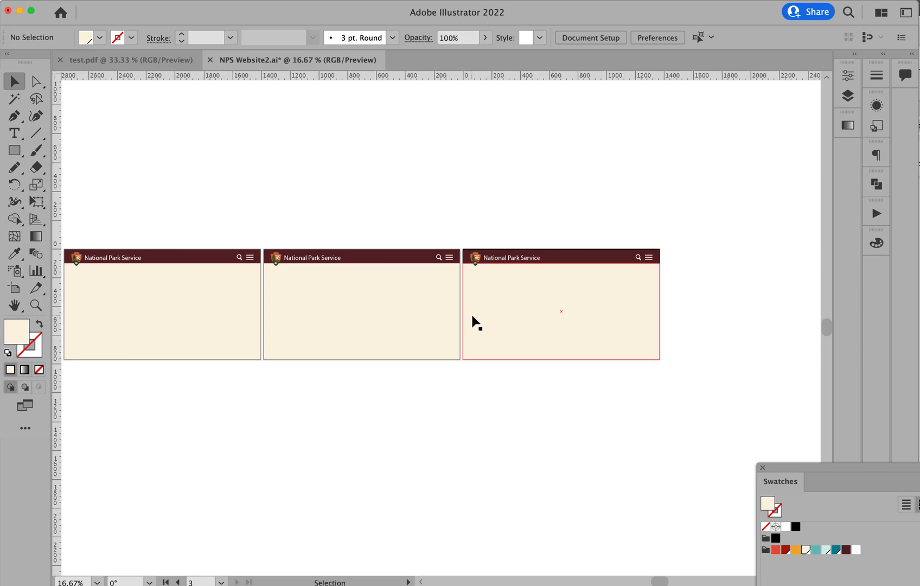
pyautogui.click(847, 97)
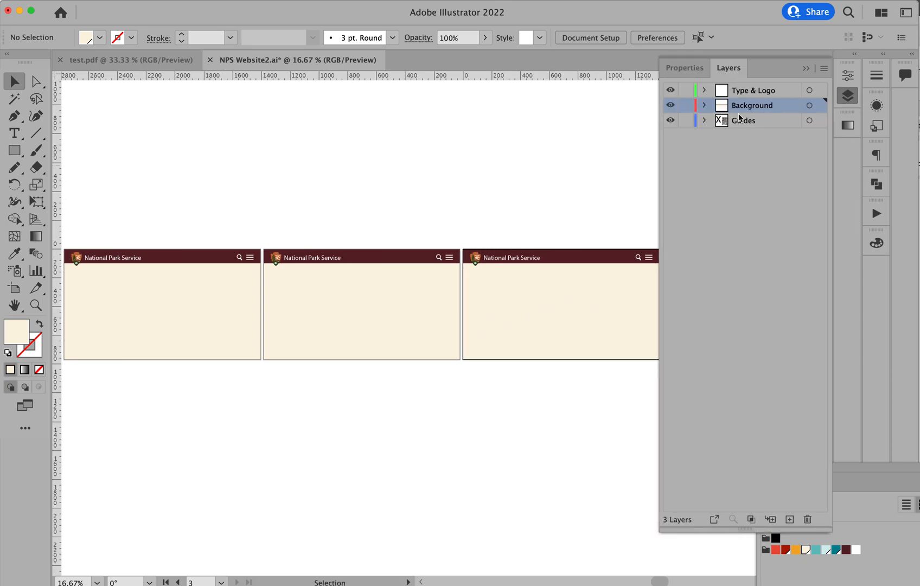
pyautogui.click(805, 68)
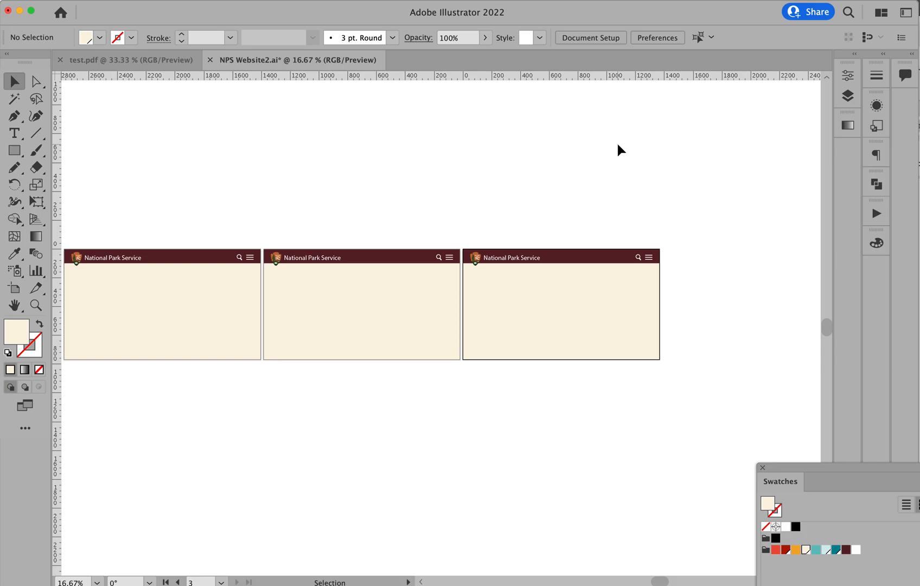
pyautogui.press('super')
pyautogui.press('super+semicolon')
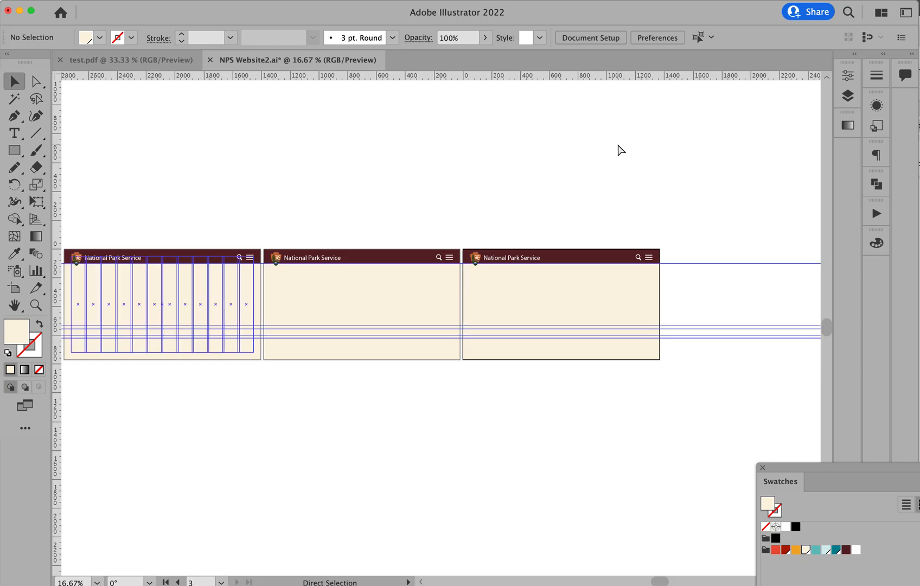
pyautogui.moveTo(256, 283); pyautogui.dragTo(320, 273)
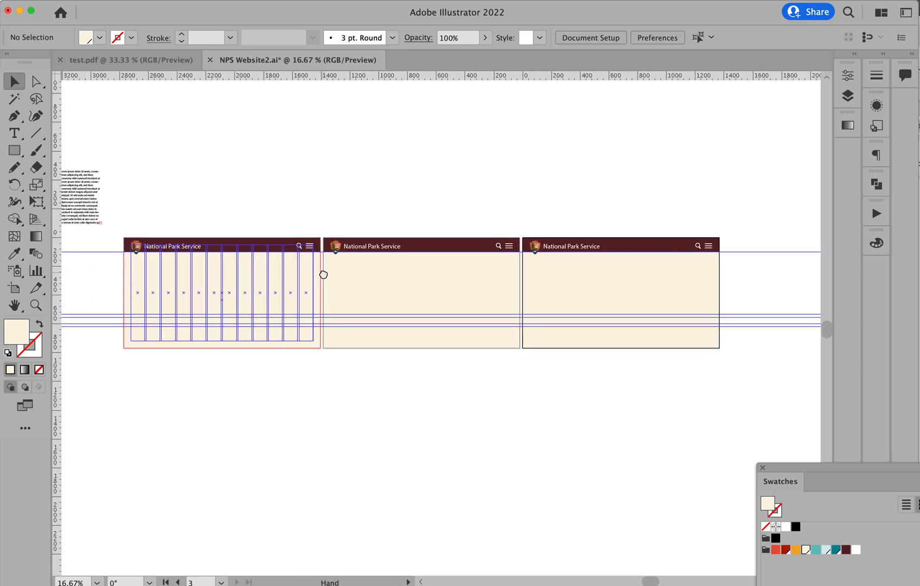
# Undo both artboard duplications.
pyautogui.press('super+z')
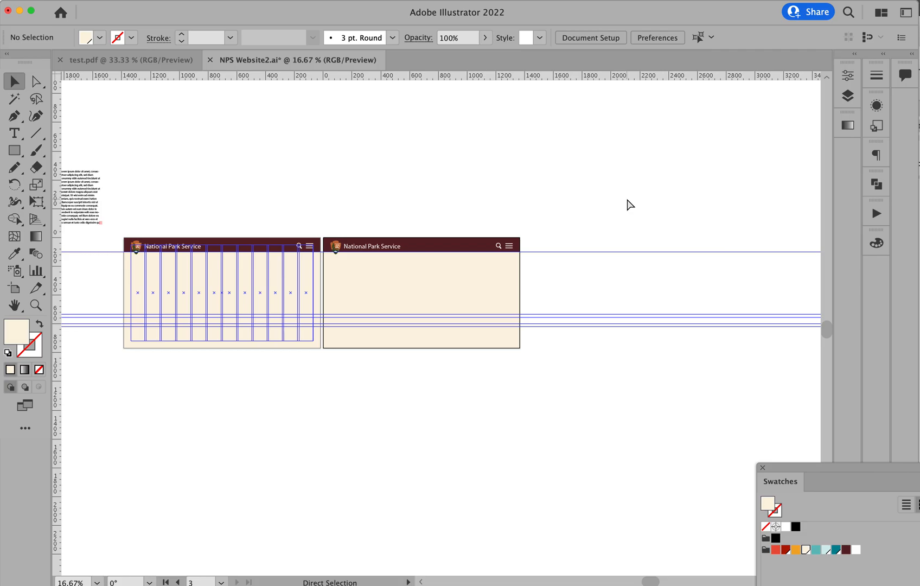
pyautogui.press('super+z')
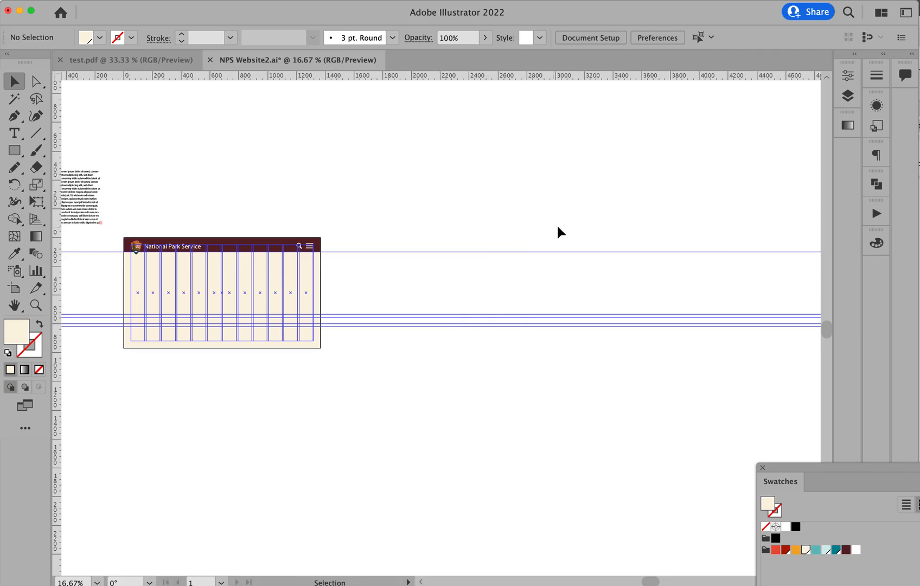
# Display the list of artboards again and place it clear of the artboard.
pyautogui.click(116, 1)
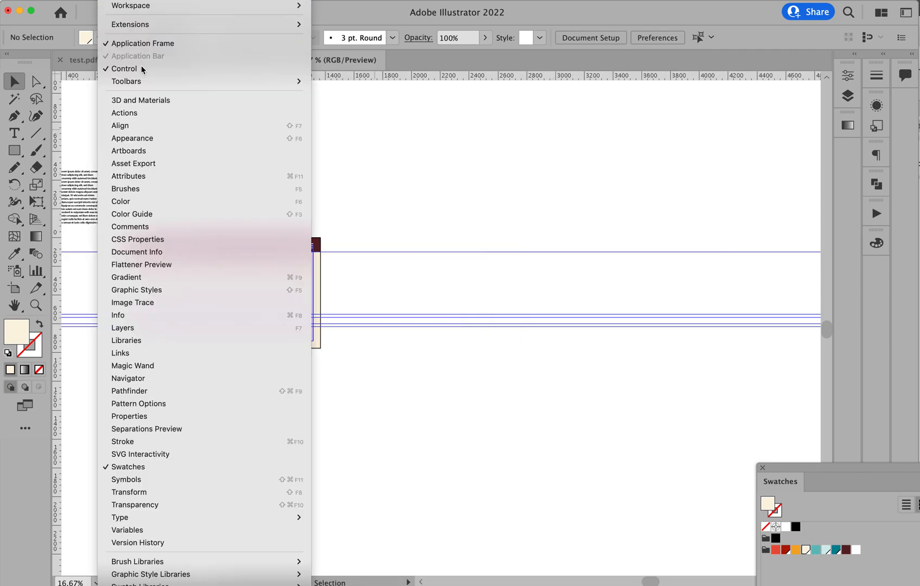
pyautogui.click(152, 150)
pyautogui.moveTo(554, 250); pyautogui.dragTo(603, 188)
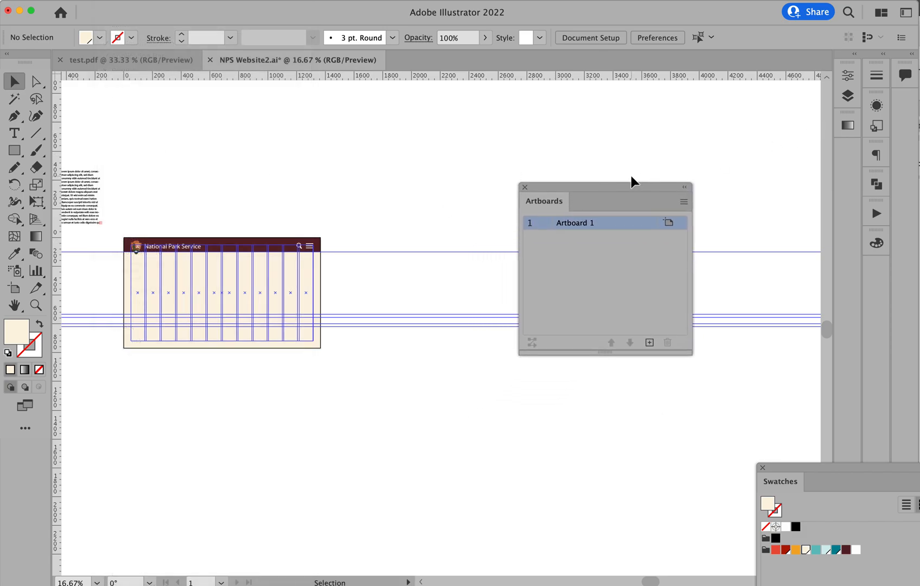
# Delete the large black X group next to the lorem ipsum text outside the artboard.
pyautogui.click(853, 98)
pyautogui.click(852, 98)
pyautogui.click(851, 98)
pyautogui.click(228, 202)
pyautogui.press('space')
pyautogui.moveTo(175, 179); pyautogui.dragTo(390, 179)
pyautogui.moveTo(163, 139); pyautogui.dragTo(263, 220)
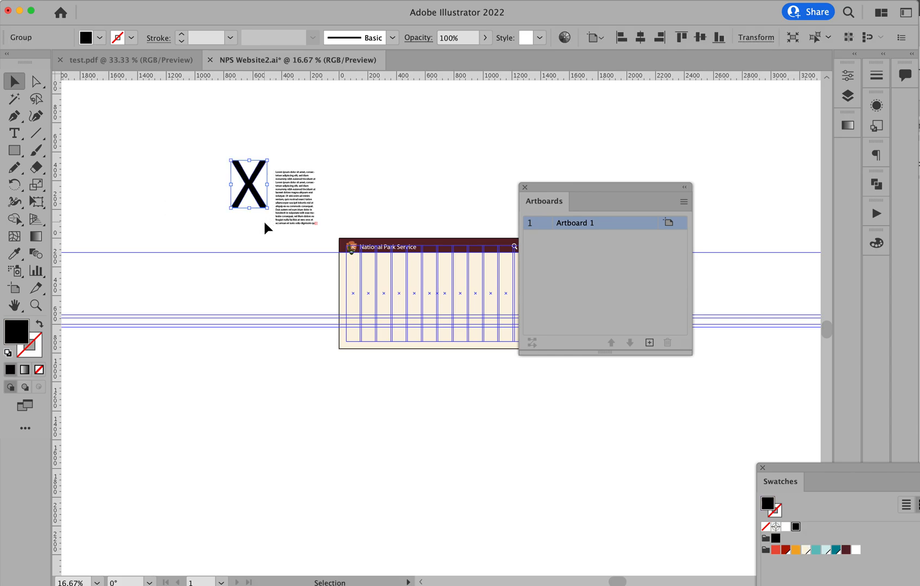
pyautogui.press('Delete')
pyautogui.press('space')
pyautogui.moveTo(373, 170); pyautogui.dragTo(186, 152)
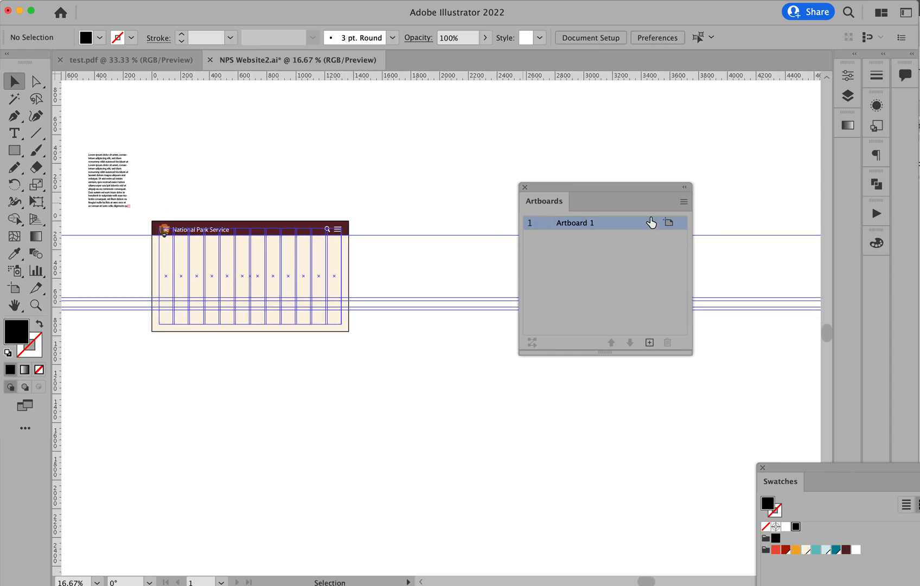
# Duplicate Artboard 1 and its copy so three artboards carry the header, background and column guides, and close the artboard list.
pyautogui.click(683, 203)
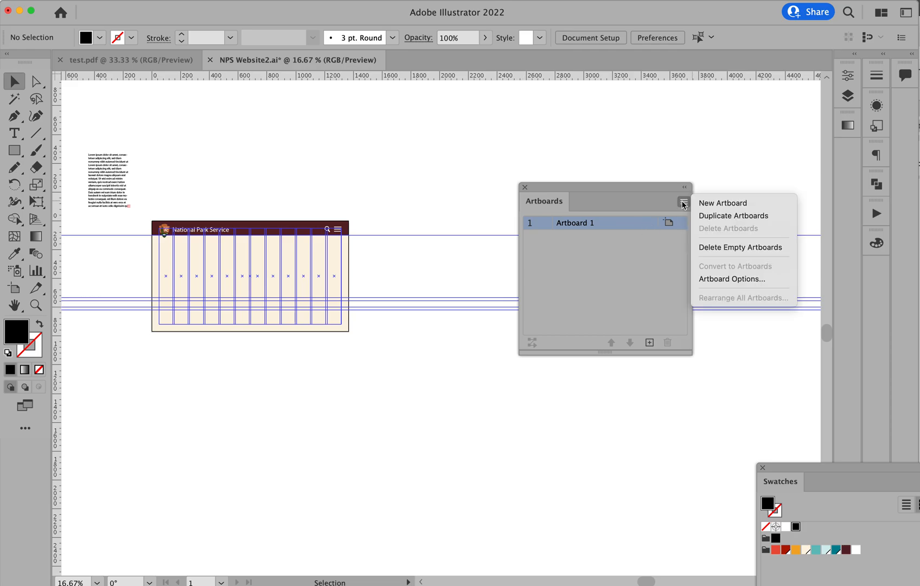
pyautogui.click(712, 216)
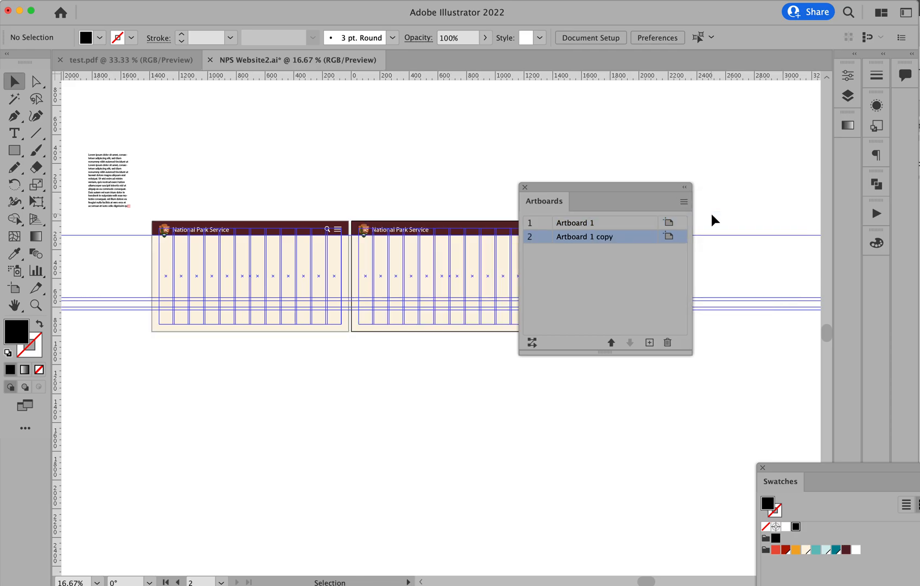
pyautogui.click(683, 203)
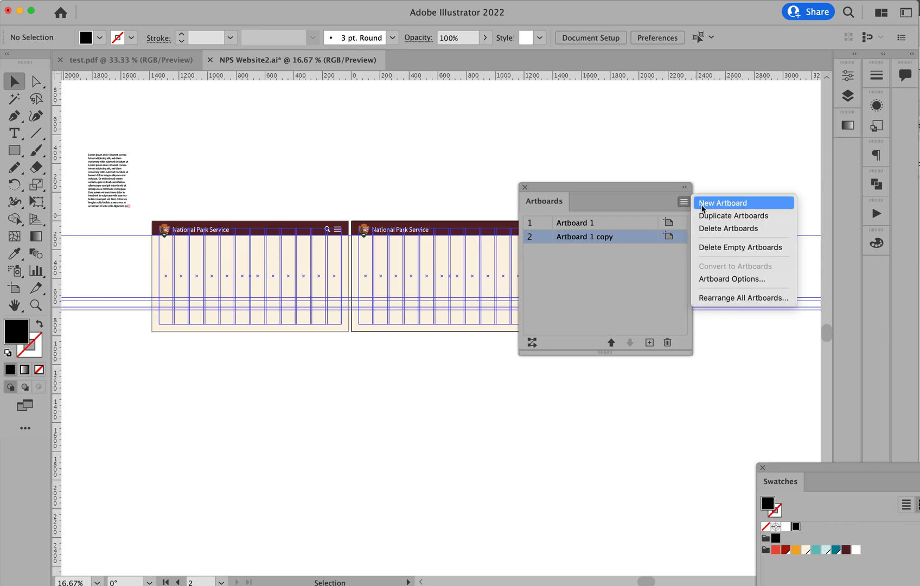
pyautogui.click(719, 217)
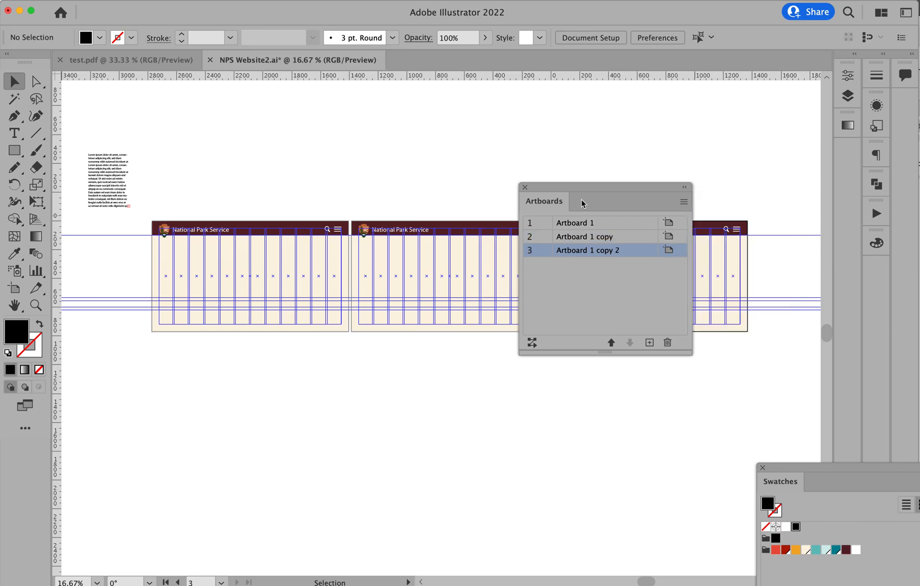
pyautogui.click(524, 187)
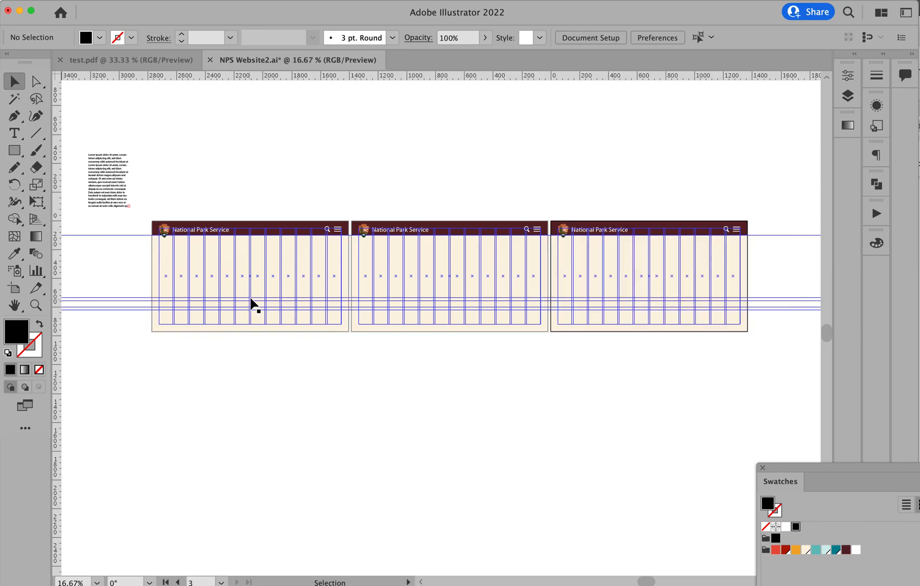
# Place Redwood National Park.jpg on the first artboard, about 1266 px wide so it spans all the column guides.
pyautogui.hscroll(-4, 277, 294)
pyautogui.click(239, 271)
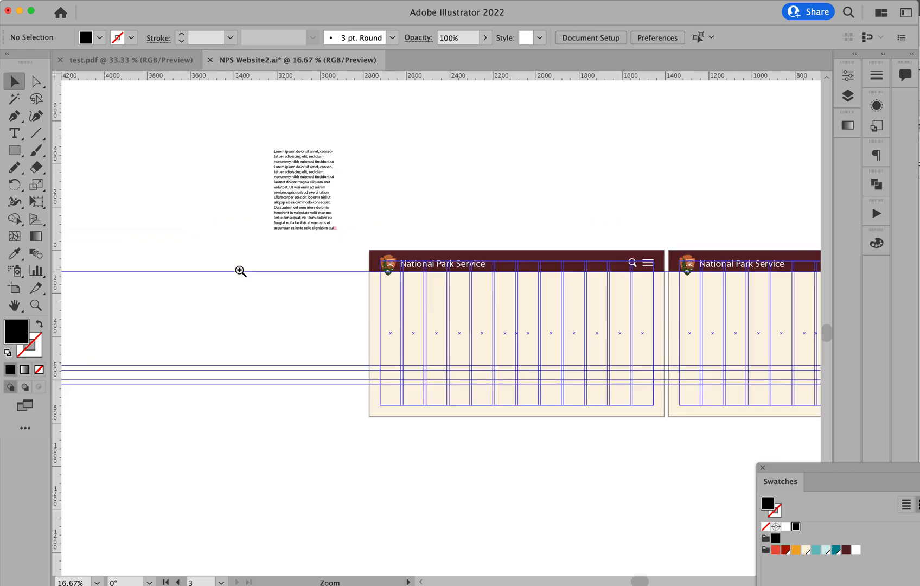
pyautogui.click(581, 365)
pyautogui.click(439, 320)
pyautogui.moveTo(346, 265); pyautogui.dragTo(445, 290)
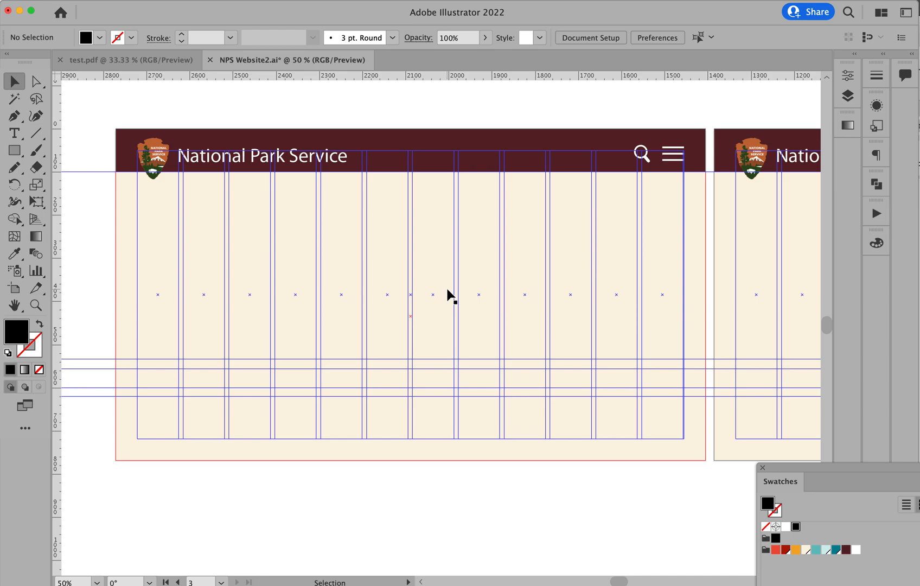
pyautogui.scroll(-1, 446, 290)
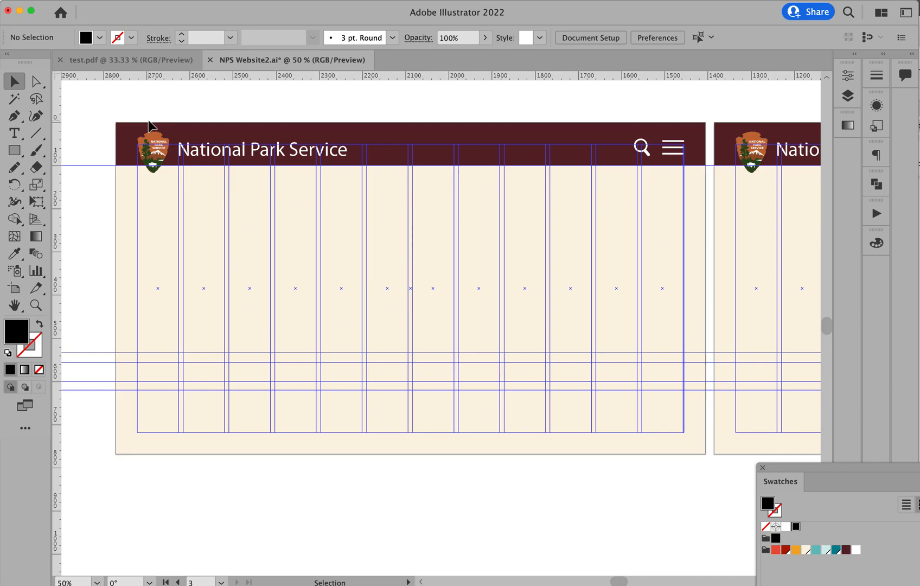
pyautogui.click(1, 2)
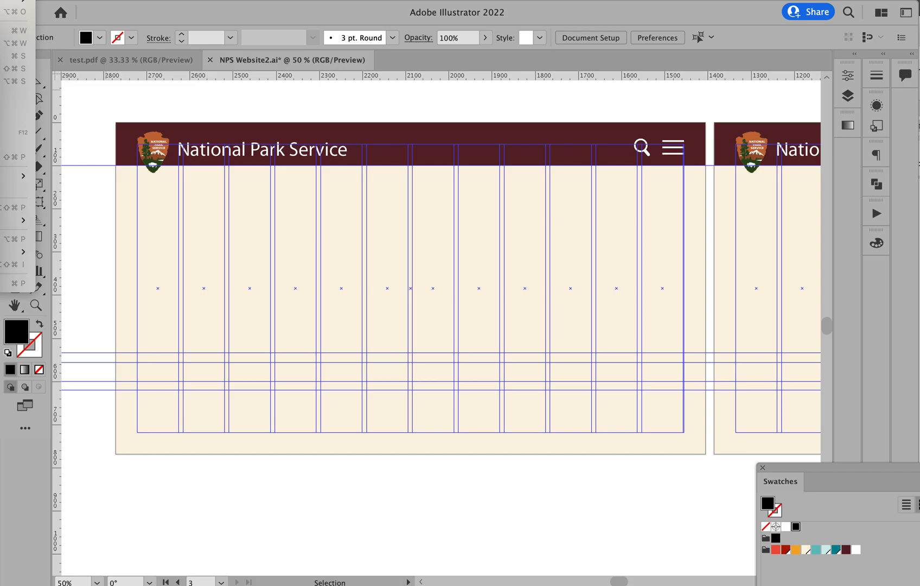
pyautogui.click(11, 156)
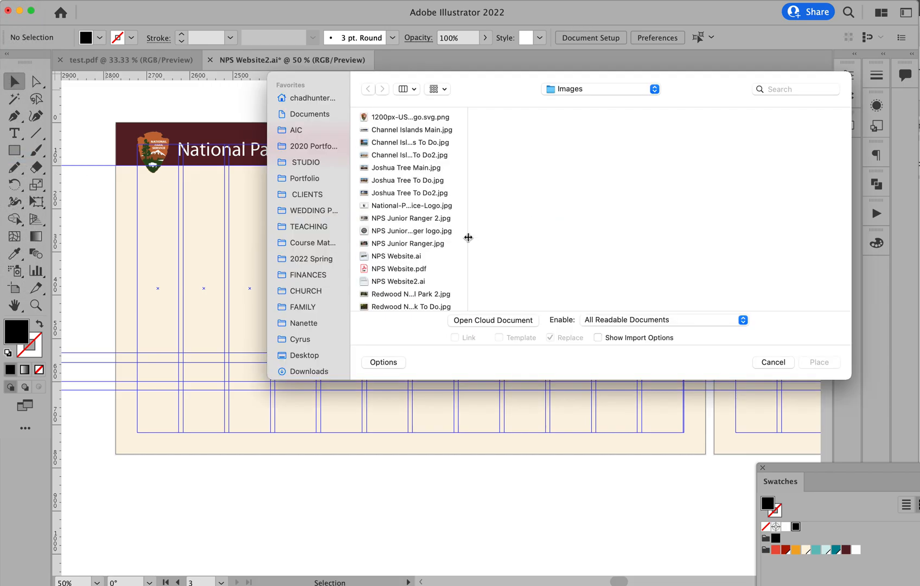
pyautogui.moveTo(468, 236); pyautogui.dragTo(525, 237)
pyautogui.scroll(-3, 495, 250)
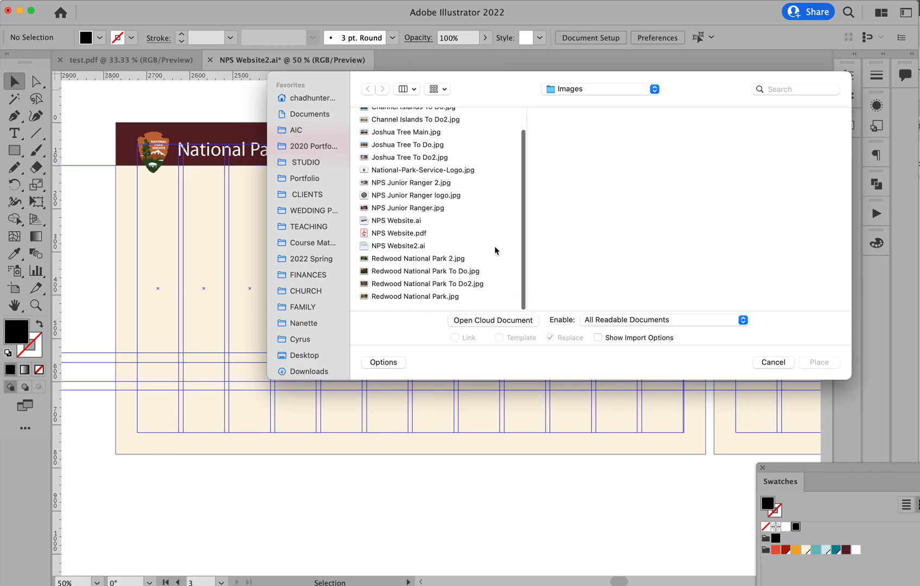
pyautogui.click(417, 299)
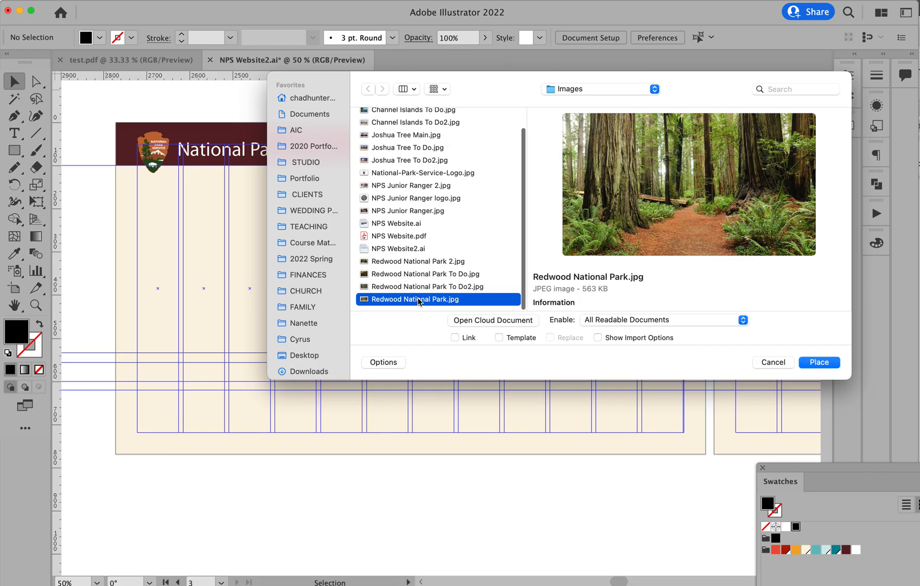
pyautogui.doubleClick(417, 298)
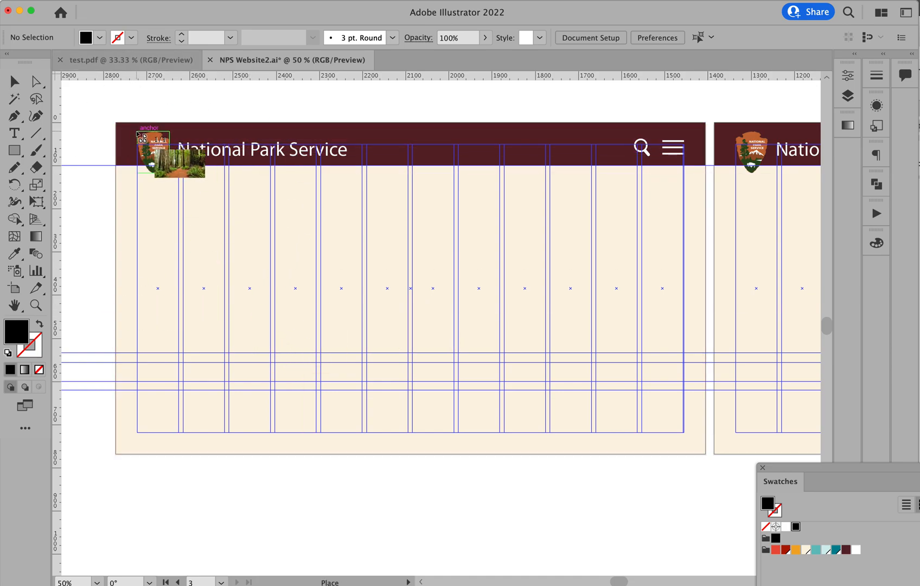
pyautogui.moveTo(138, 132); pyautogui.dragTo(711, 443)
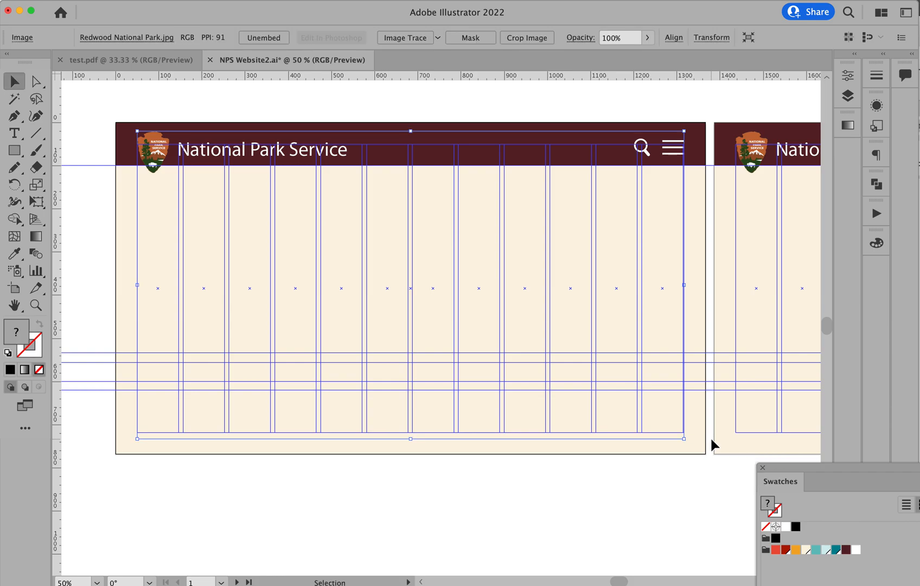
# Move the placed redwood photo from the Guides layer to the Type & Logo layer.
pyautogui.click(847, 76)
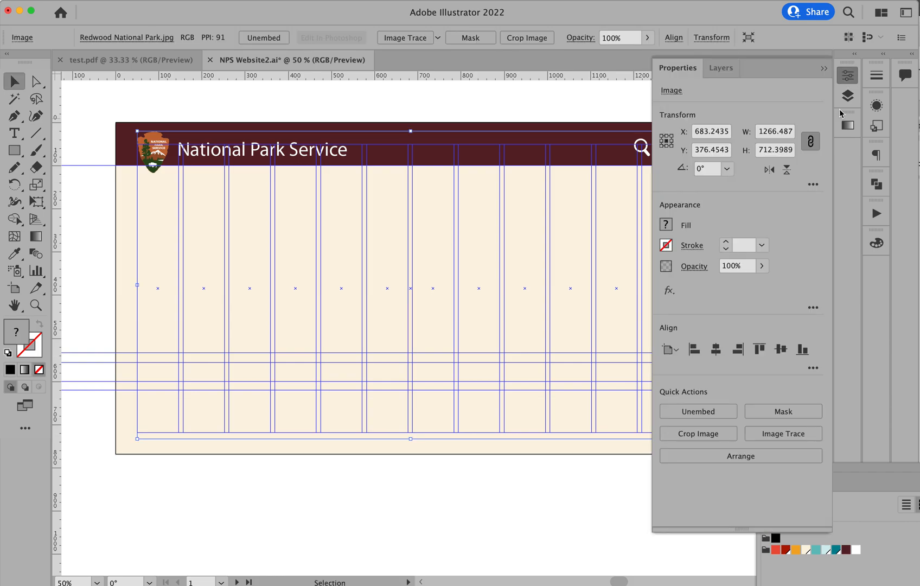
pyautogui.click(848, 96)
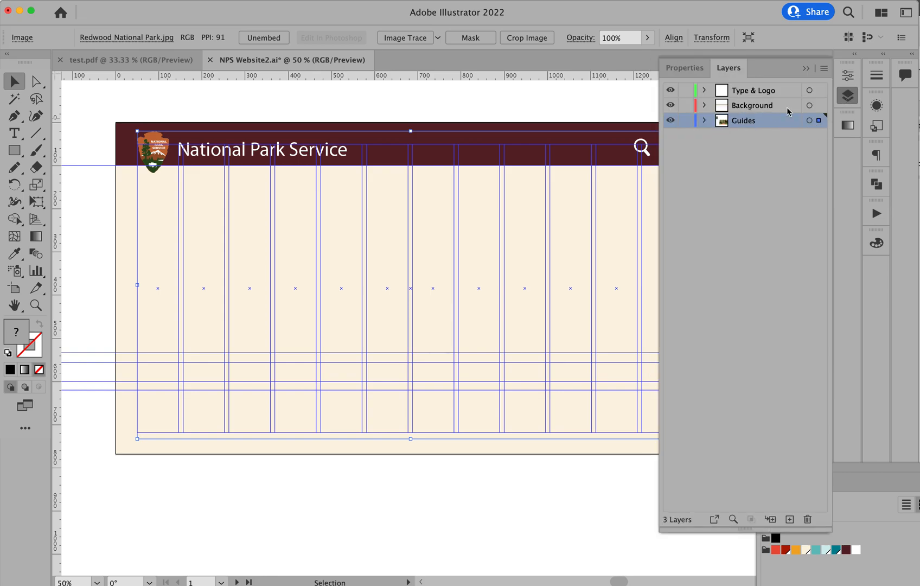
pyautogui.moveTo(818, 120); pyautogui.dragTo(819, 93)
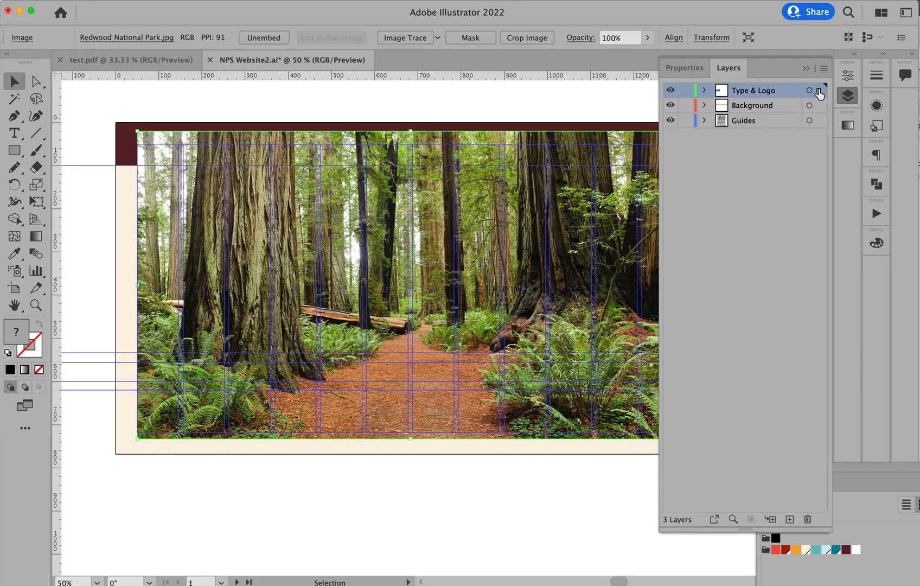
pyautogui.click(805, 68)
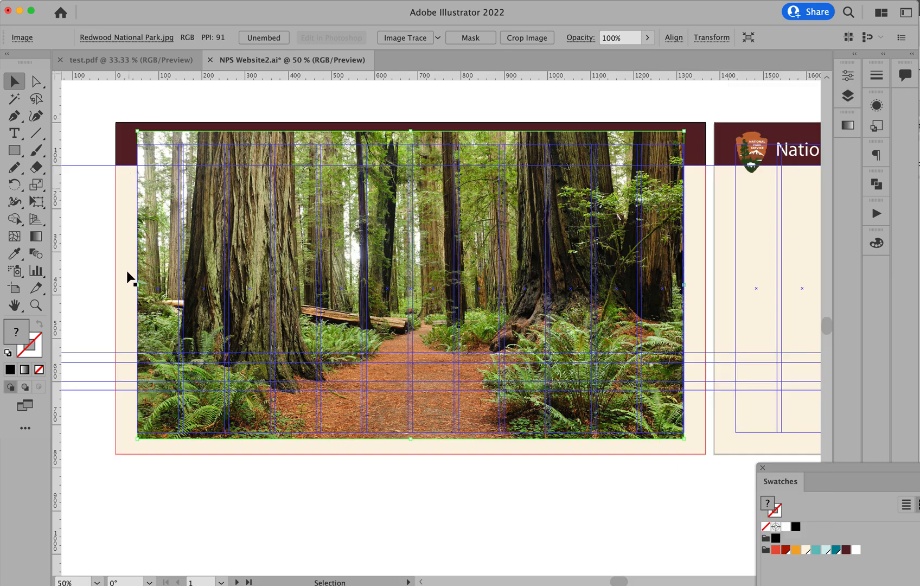
# Move the redwood photo straight up until its bottom edge meets the lowest horizontal guide.
pyautogui.moveTo(292, 312); pyautogui.dragTo(293, 291)
pyautogui.moveTo(292, 290); pyautogui.dragTo(294, 266)
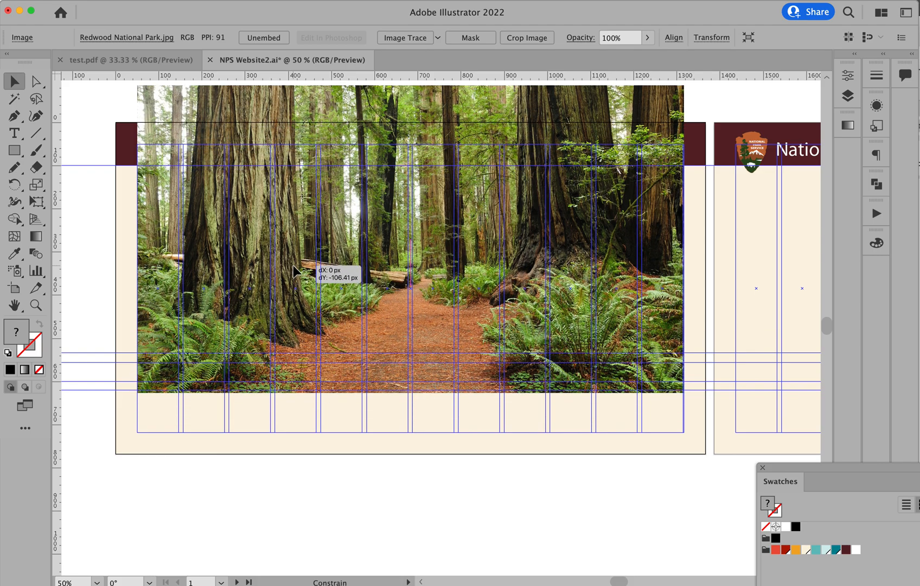
pyautogui.moveTo(294, 265); pyautogui.dragTo(294, 265)
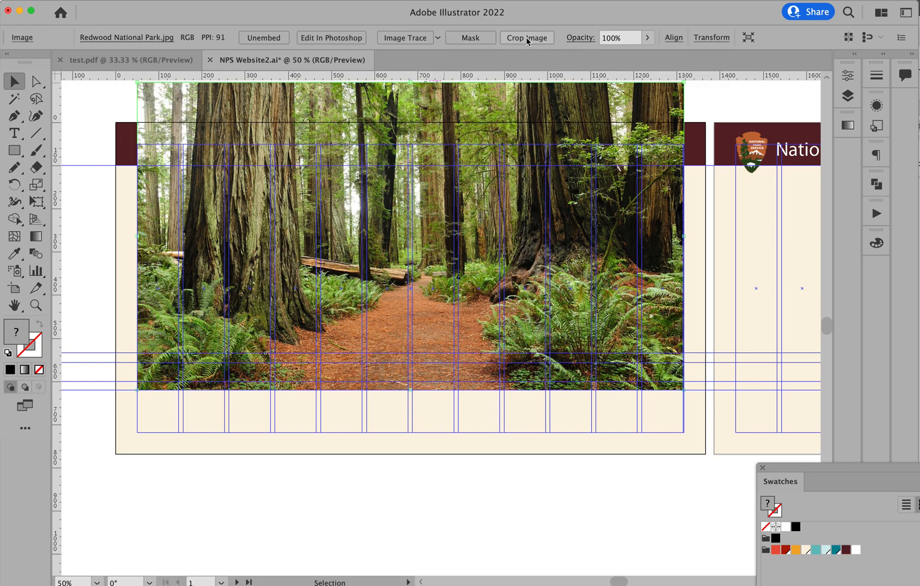
# Crop the redwood photo to about 1266 × 435 px, between the header's bottom edge and the first horizontal guide below it.
pyautogui.click(850, 80)
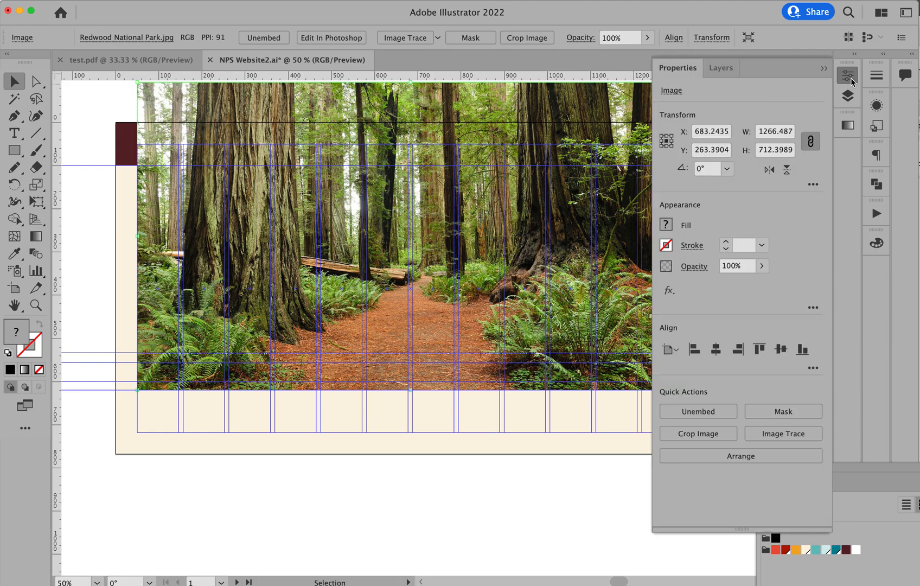
pyautogui.click(704, 433)
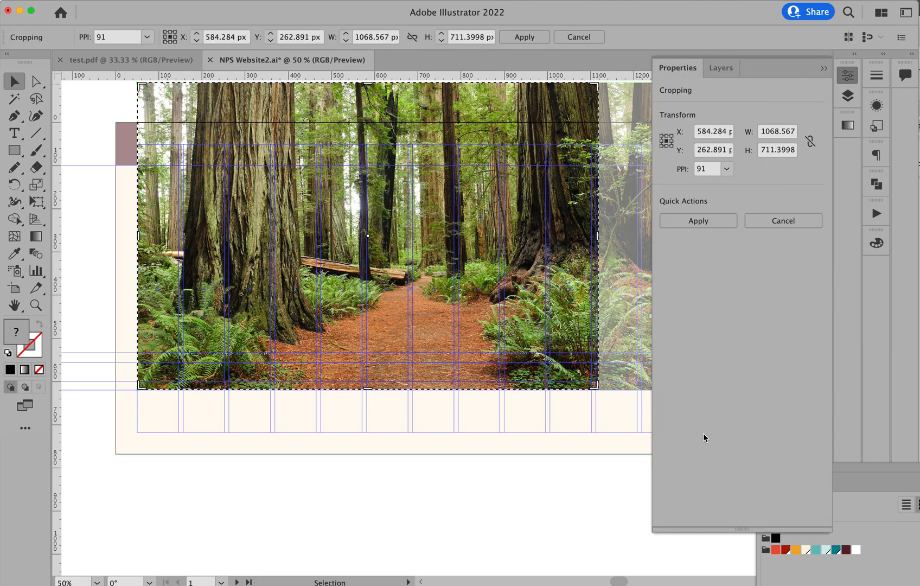
pyautogui.click(823, 69)
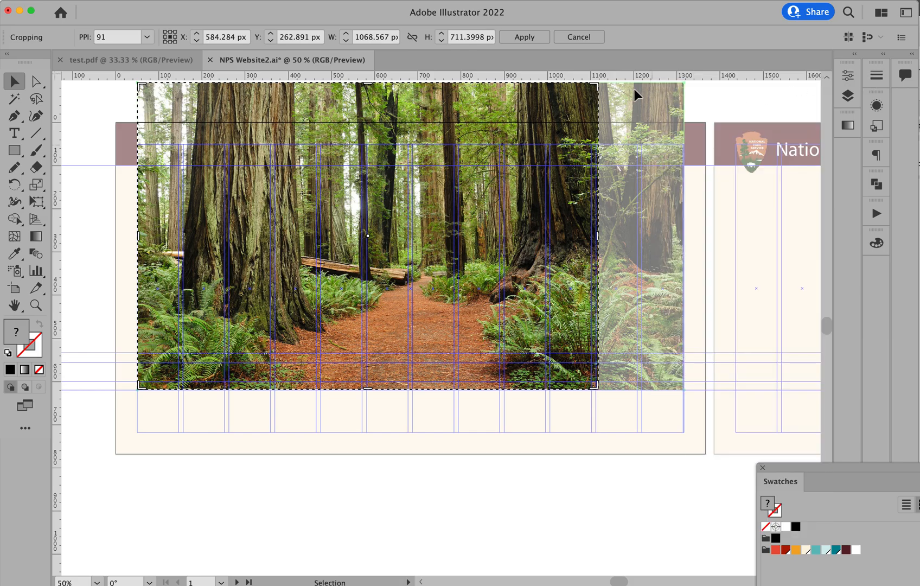
pyautogui.moveTo(598, 84); pyautogui.dragTo(684, 167)
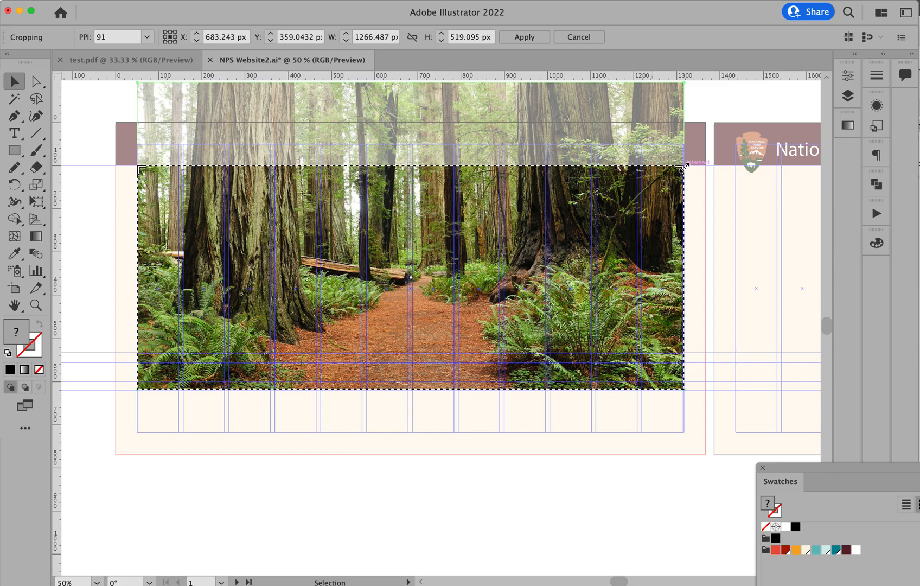
pyautogui.moveTo(414, 389); pyautogui.dragTo(404, 353)
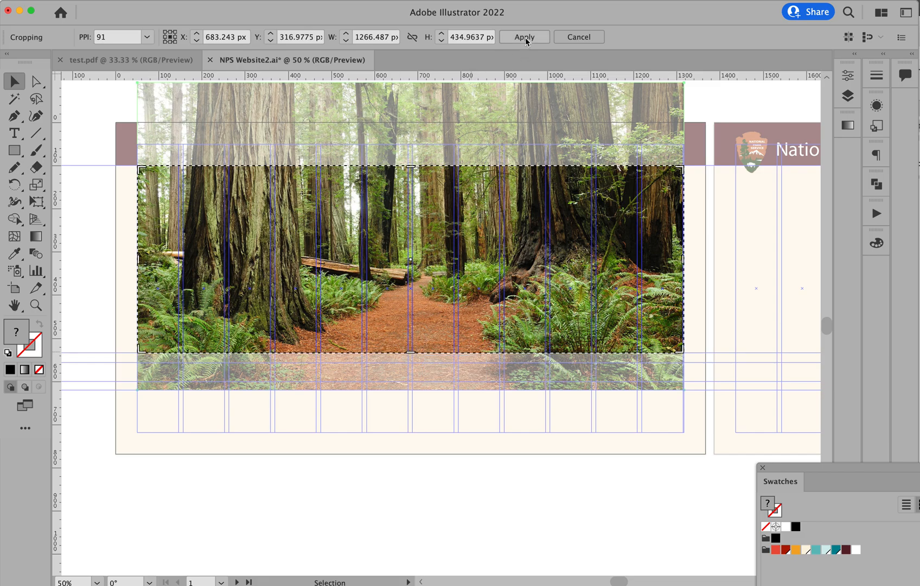
pyautogui.click(847, 75)
pyautogui.click(697, 221)
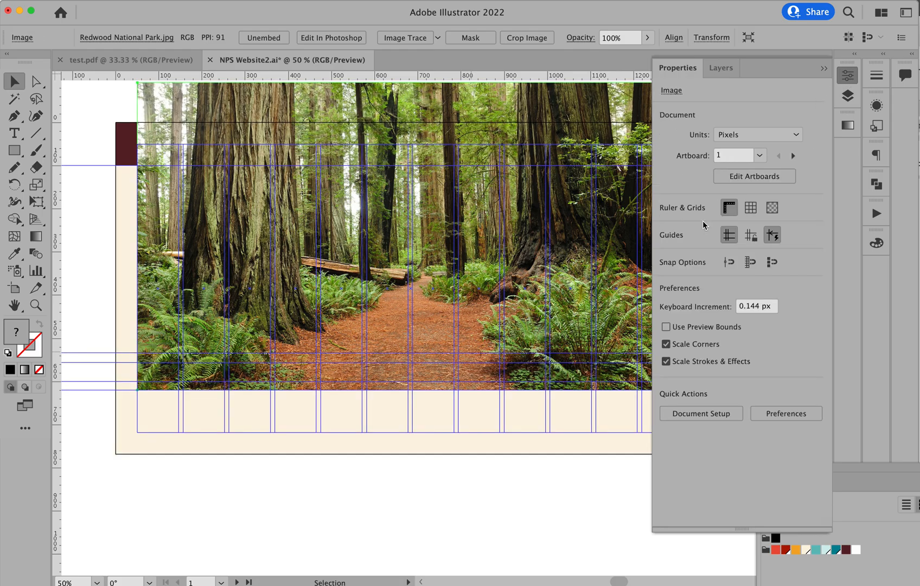
pyautogui.click(824, 69)
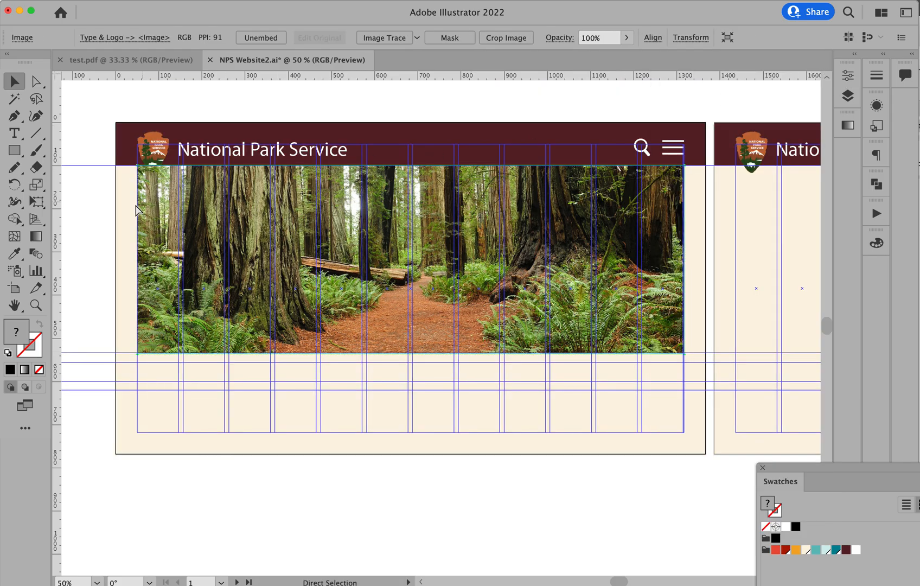
# Hide the guides and add a new layer named Photo between the Type & Logo and Background layers.
pyautogui.click(93, 210)
pyautogui.press('super+semicolon')
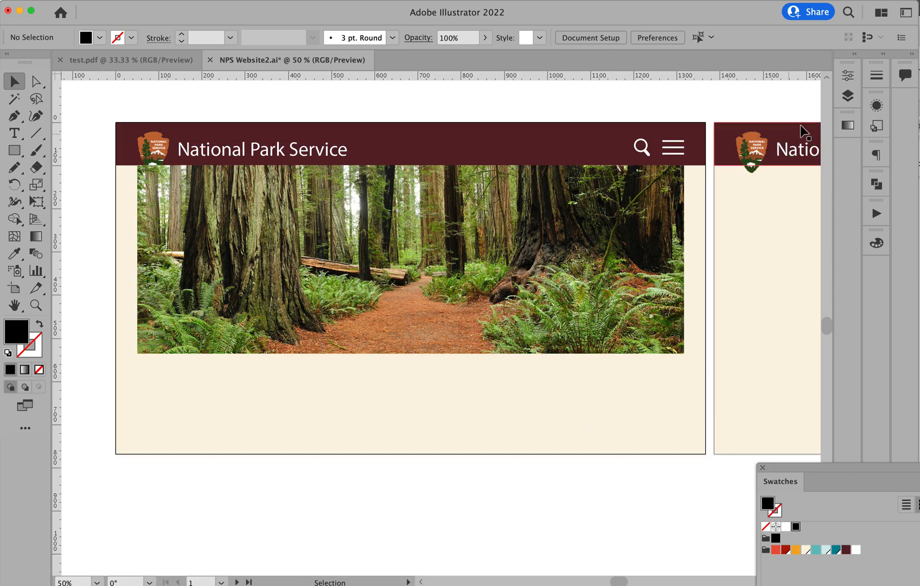
pyautogui.click(847, 95)
pyautogui.click(791, 106)
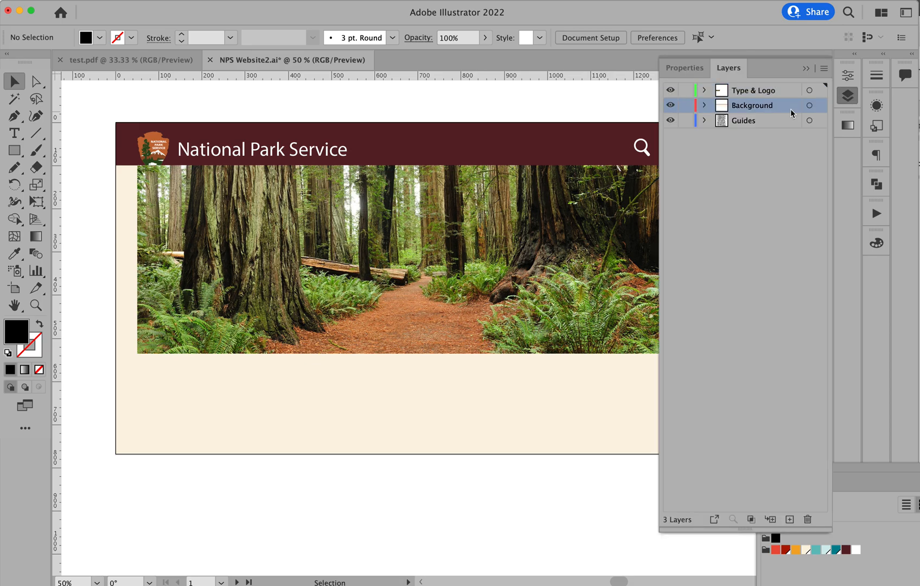
pyautogui.click(789, 520)
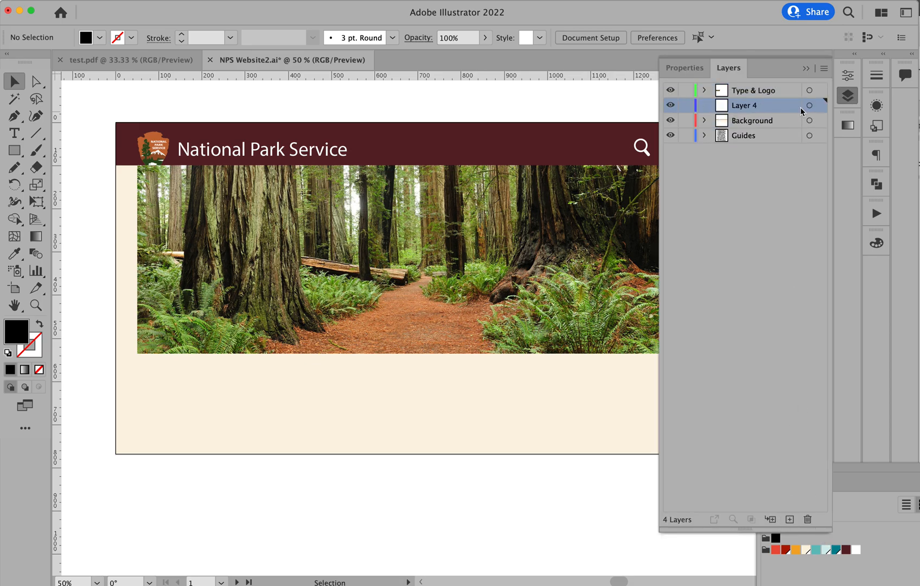
pyautogui.doubleClick(740, 106)
pyautogui.write('Photo')
pyautogui.press('Return')
# Move the cropped redwood photo from the Type & Logo layer to the Photo layer and deselect it.
pyautogui.click(491, 240)
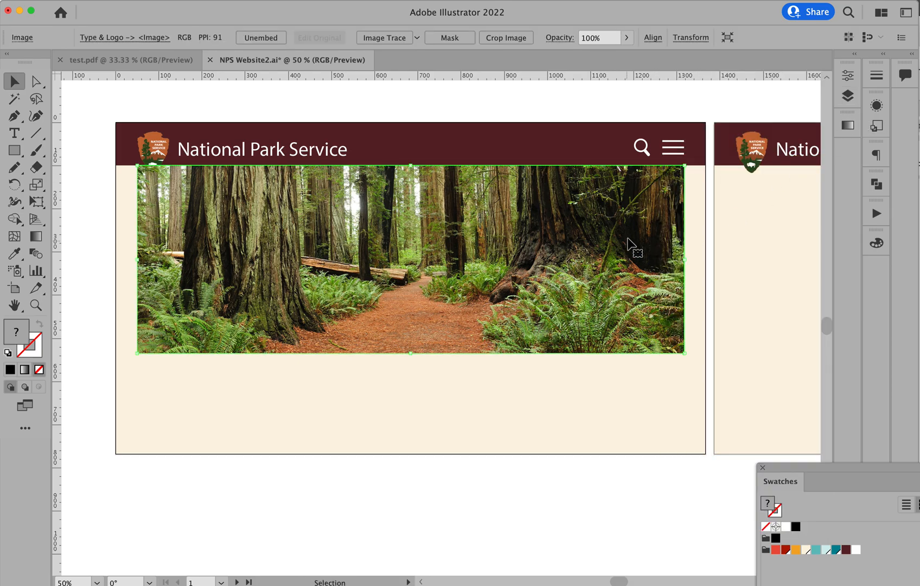
pyautogui.click(847, 97)
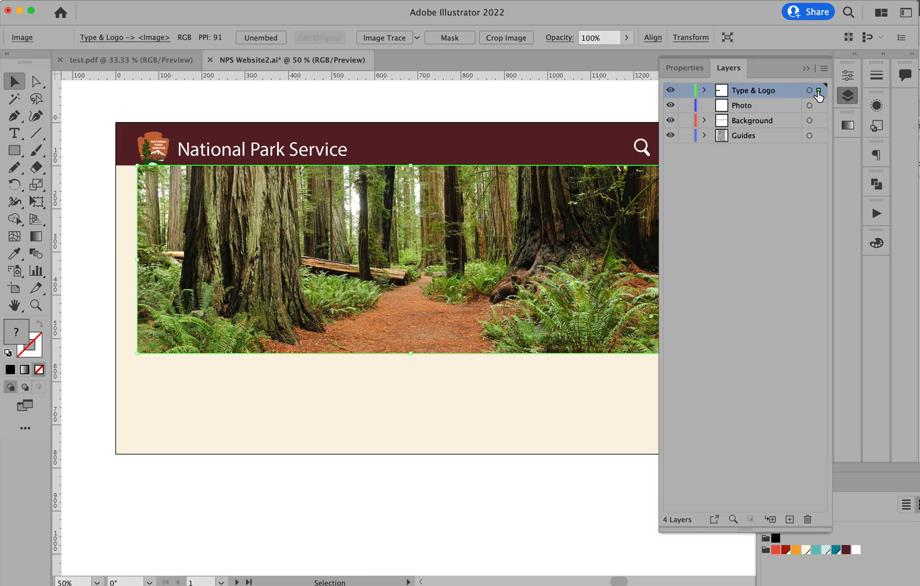
pyautogui.moveTo(818, 90); pyautogui.dragTo(818, 105)
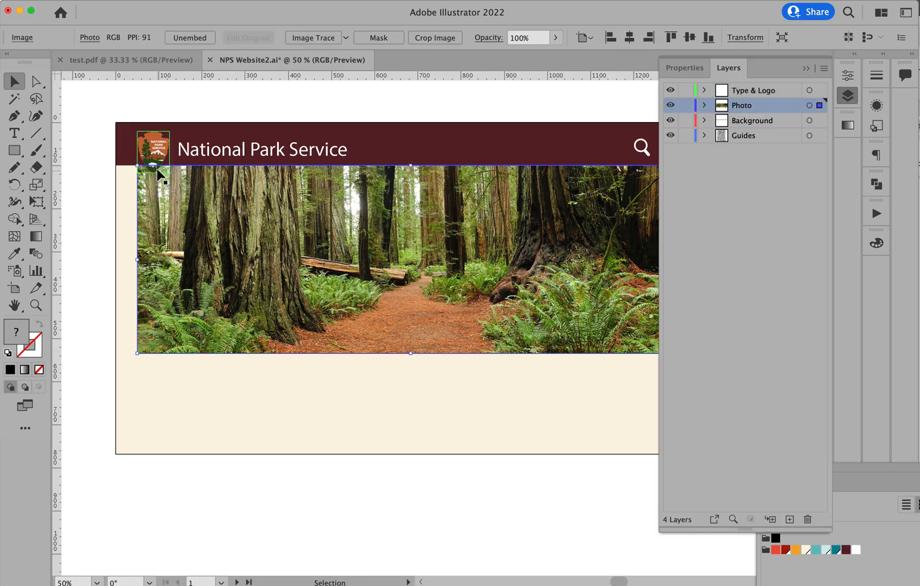
pyautogui.click(382, 113)
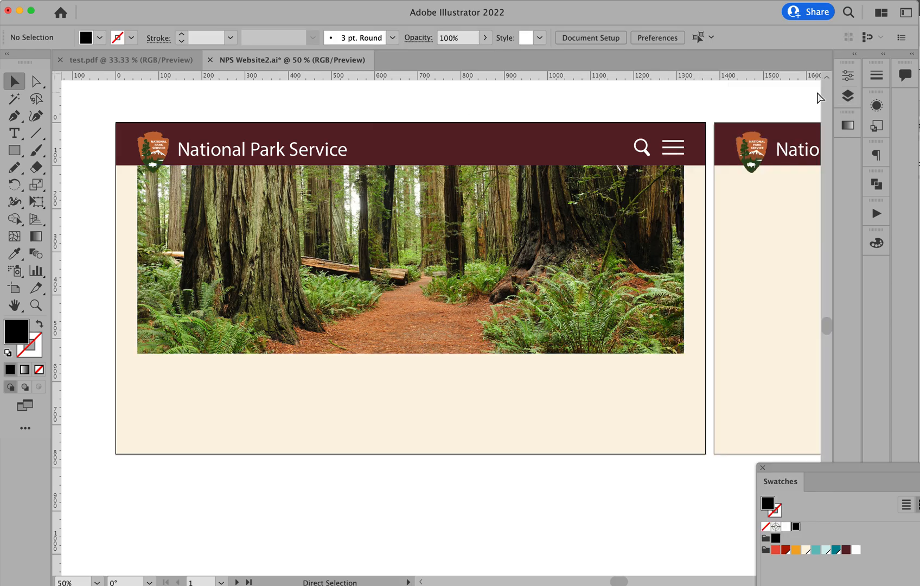
# Show the column and horizontal guides on the artboards again.
pyautogui.press('space')
pyautogui.moveTo(425, 243); pyautogui.dragTo(407, 242)
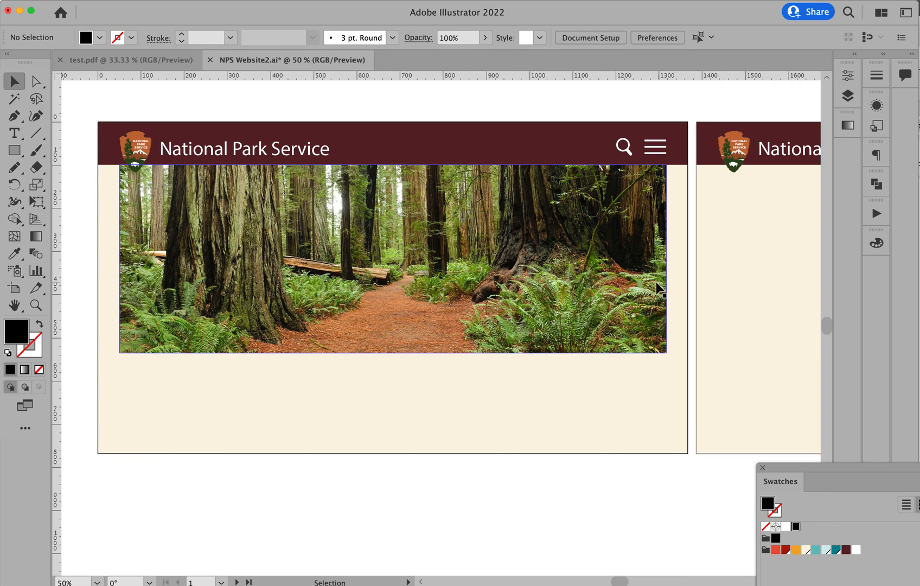
pyautogui.moveTo(712, 118); pyautogui.dragTo(276, 120)
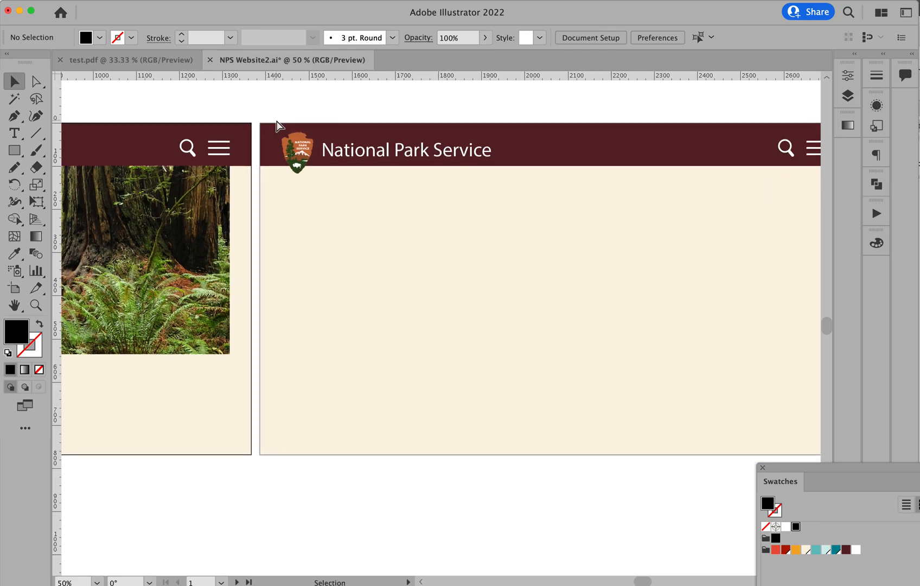
pyautogui.press('super+semicolon')
pyautogui.moveTo(388, 80)
pyautogui.mouseDown()
pyautogui.moveTo(367, 284)
pyautogui.moveTo(380, 72)
pyautogui.mouseUp()
pyautogui.moveTo(242, 282); pyautogui.dragTo(692, 269)
pyautogui.moveTo(477, 270); pyautogui.dragTo(519, 251)
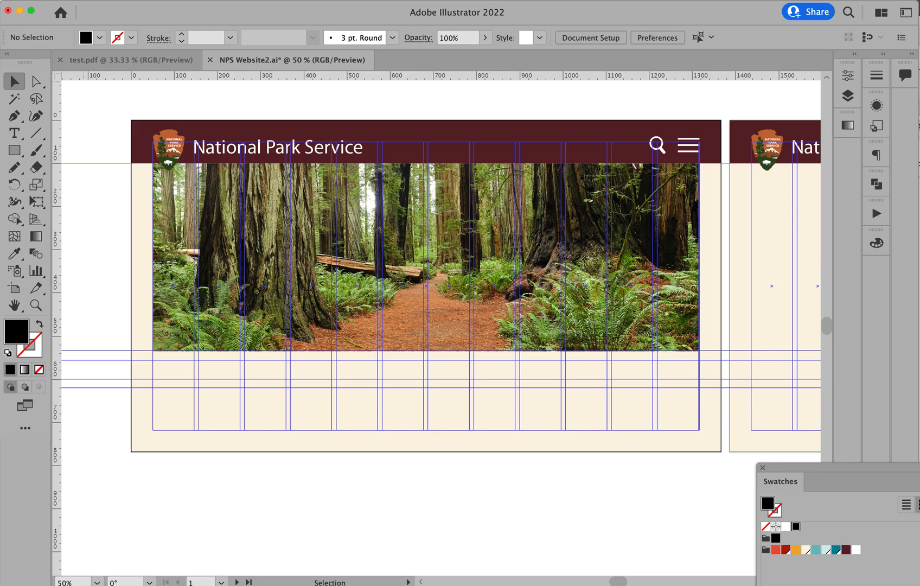
# Place Redwood National Park To Do.jpg below the main photo, starting at the left margin and second horizontal guide, about four columns wide.
pyautogui.click(0, 0)
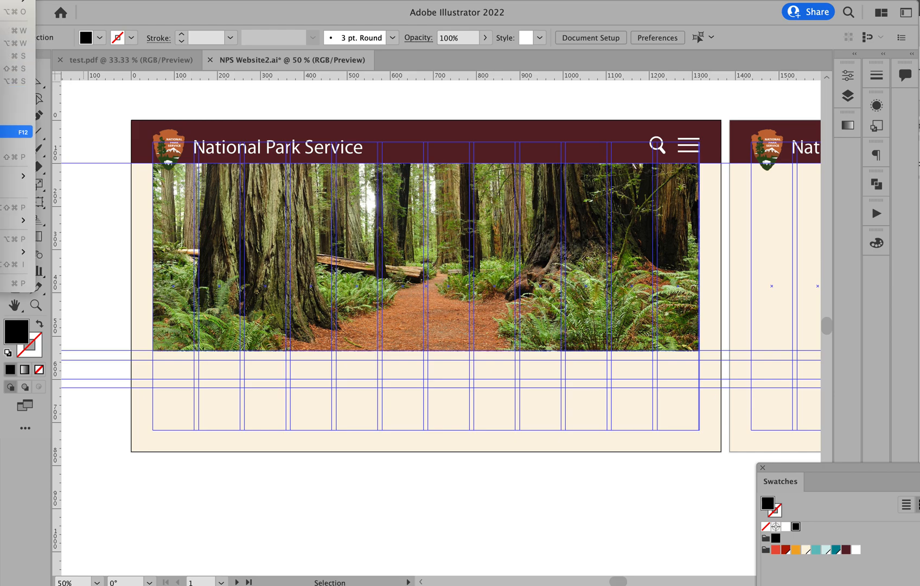
pyautogui.click(14, 156)
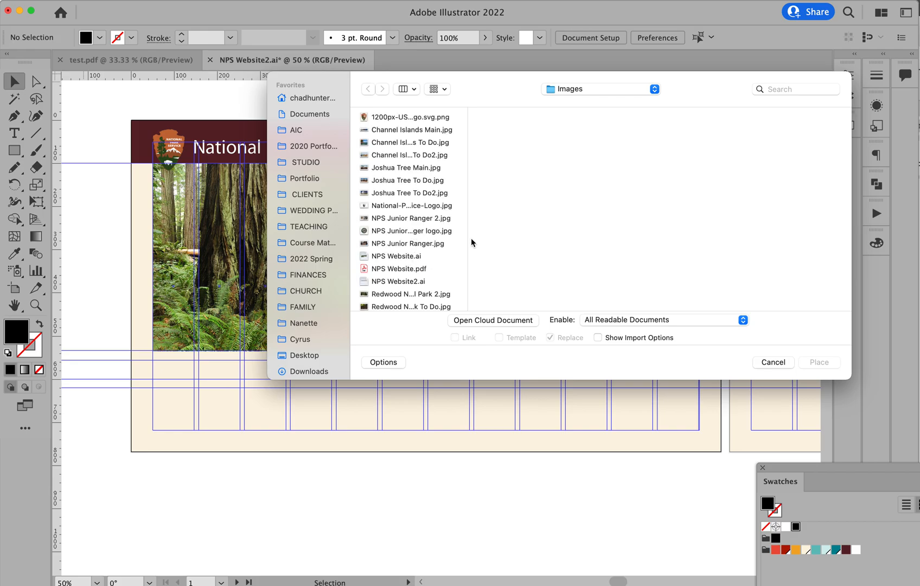
pyautogui.moveTo(468, 241); pyautogui.dragTo(524, 240)
pyautogui.scroll(-2, 473, 250)
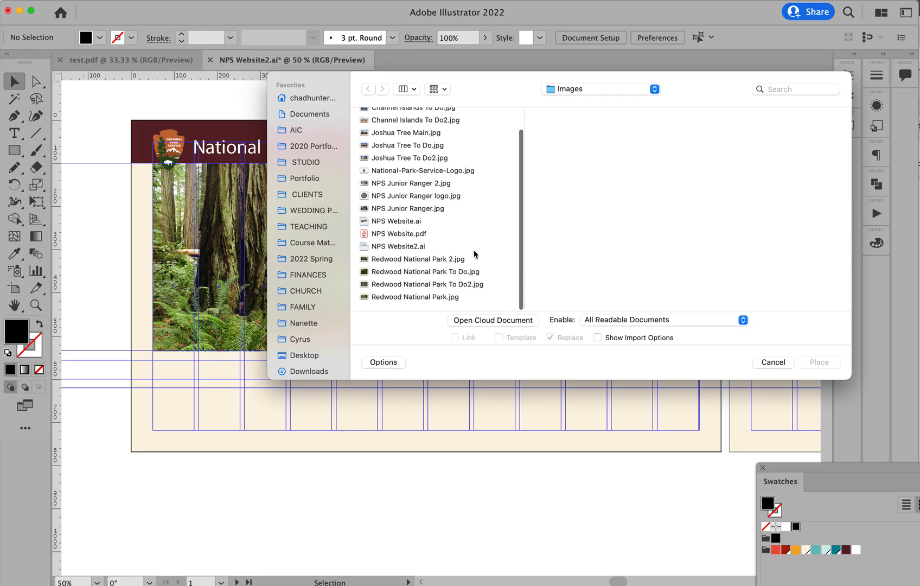
pyautogui.click(426, 273)
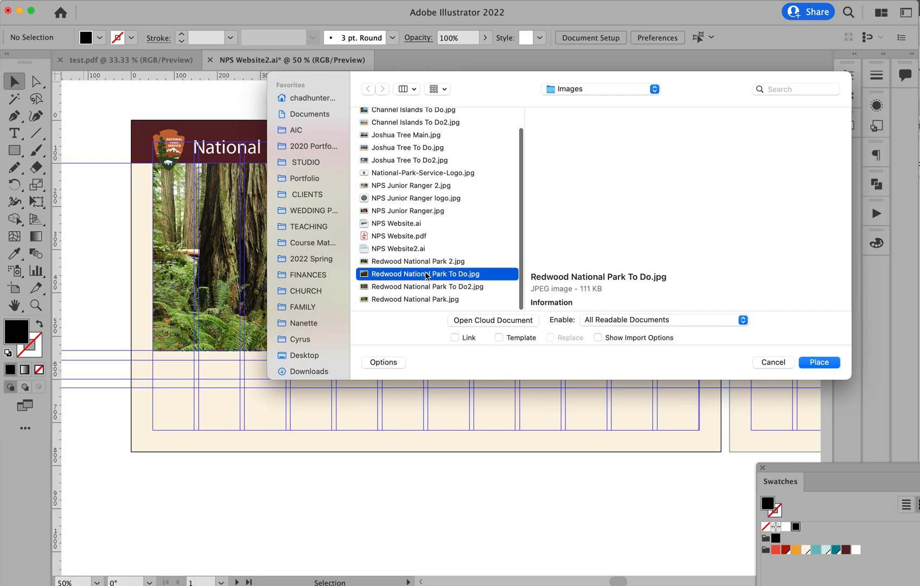
pyautogui.doubleClick(426, 273)
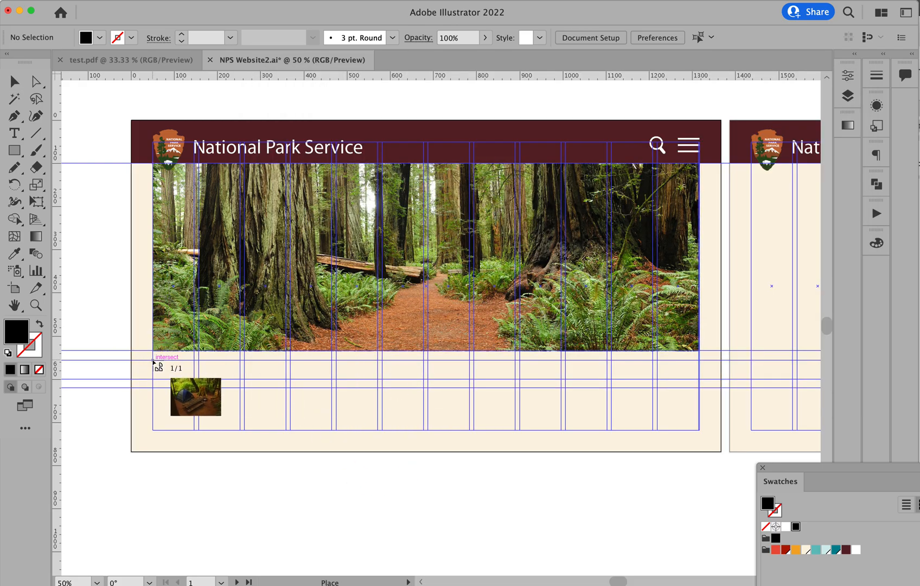
pyautogui.moveTo(152, 358)
pyautogui.mouseDown()
pyautogui.moveTo(304, 470)
pyautogui.moveTo(360, 492)
pyautogui.mouseUp()
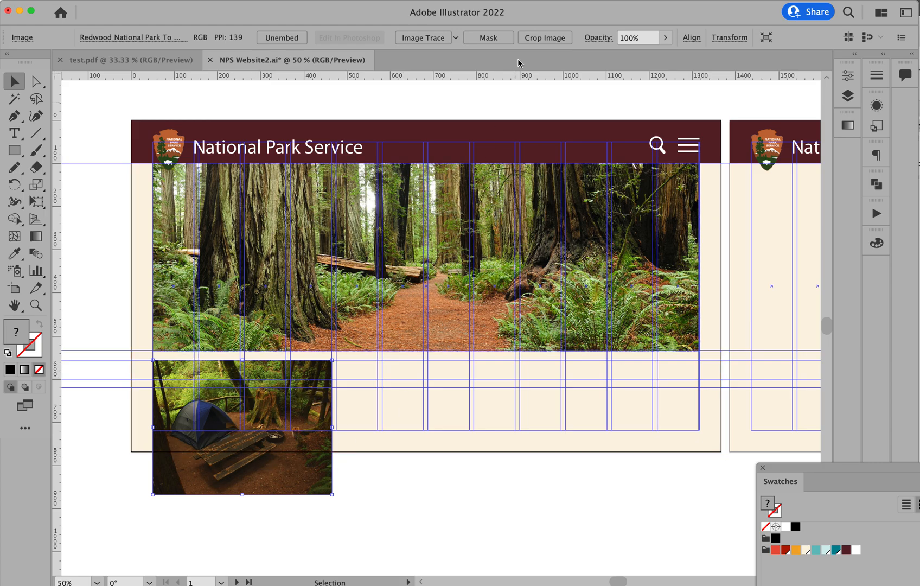
# Crop the camping photo to about 415 × 213 px, trimming its lower part at the artboard's bottom edge.
pyautogui.click(556, 37)
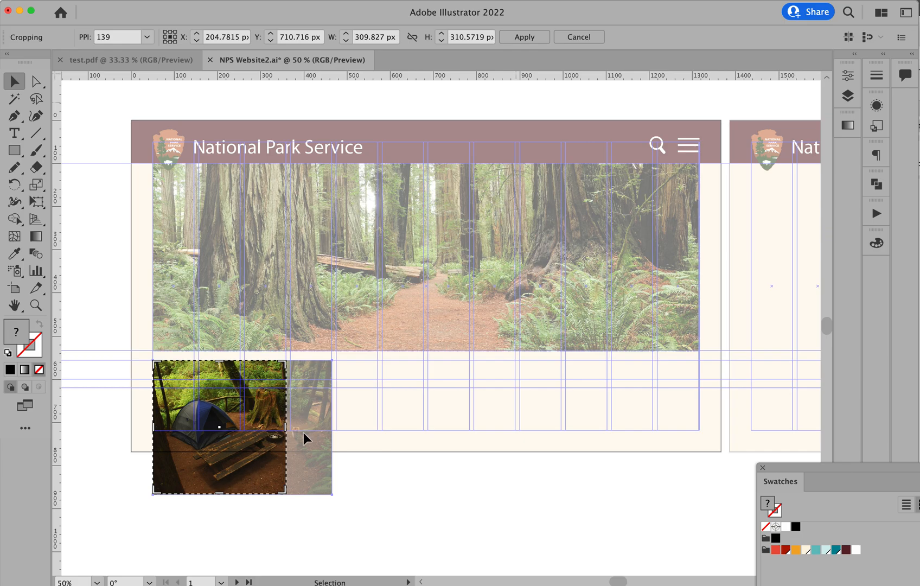
pyautogui.moveTo(286, 494); pyautogui.dragTo(337, 453)
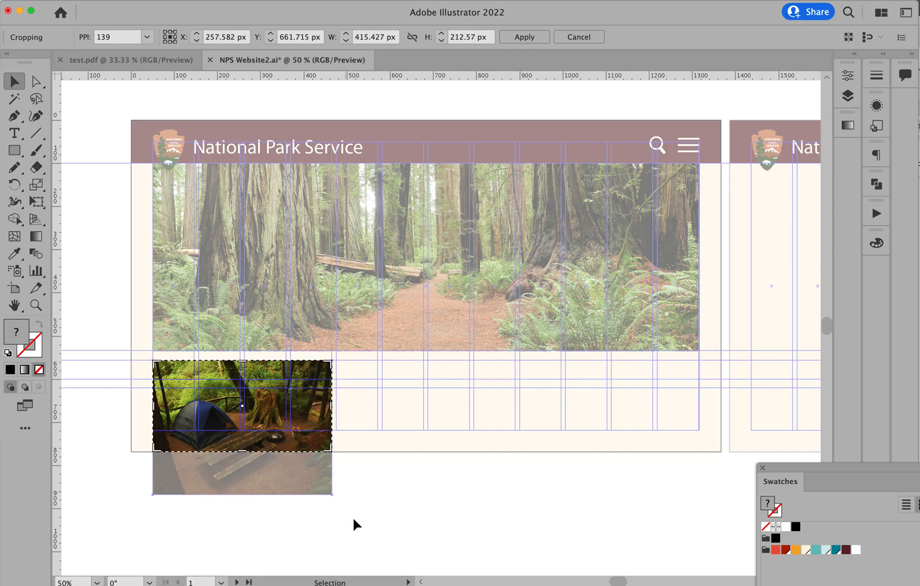
pyautogui.click(525, 37)
pyautogui.click(507, 110)
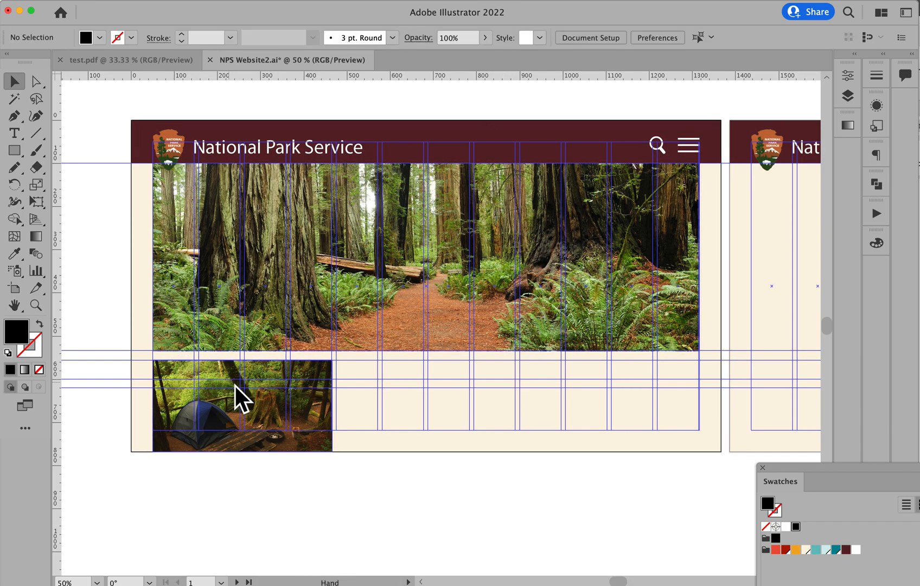
# Place Redwood National Park To Do2.jpg beside the camping photo, starting at the next column and spanning about four columns.
pyautogui.moveTo(386, 417); pyautogui.dragTo(360, 402)
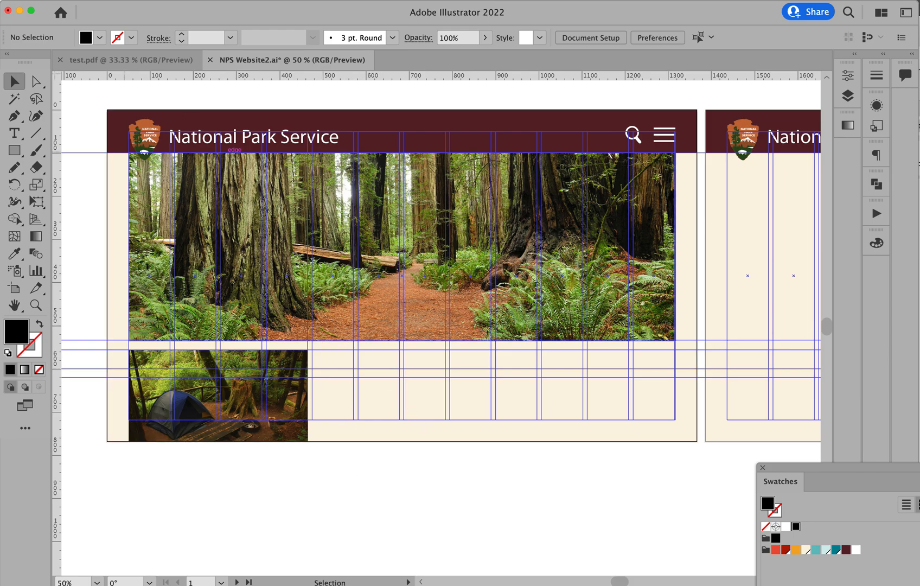
pyautogui.click(0, 0)
pyautogui.click(10, 157)
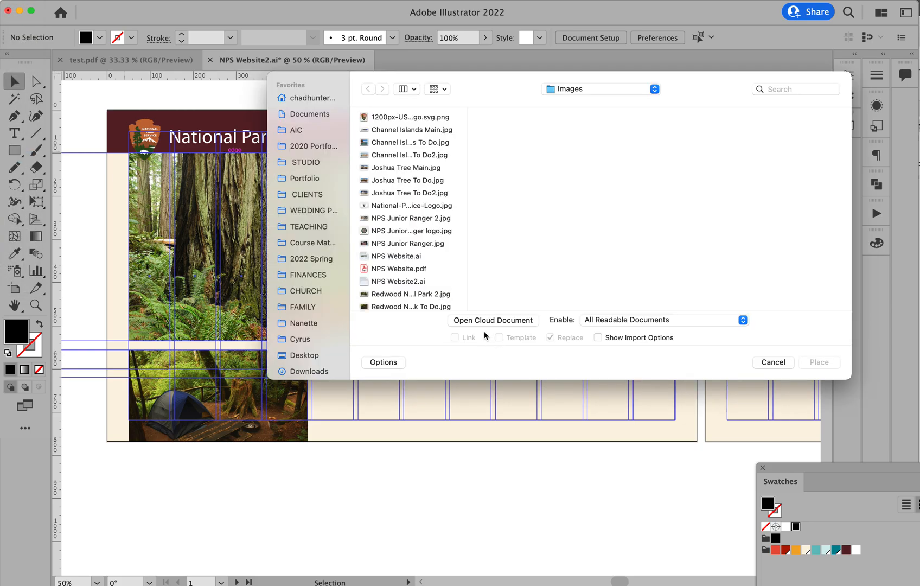
pyautogui.scroll(-3, 438, 277)
pyautogui.click(434, 288)
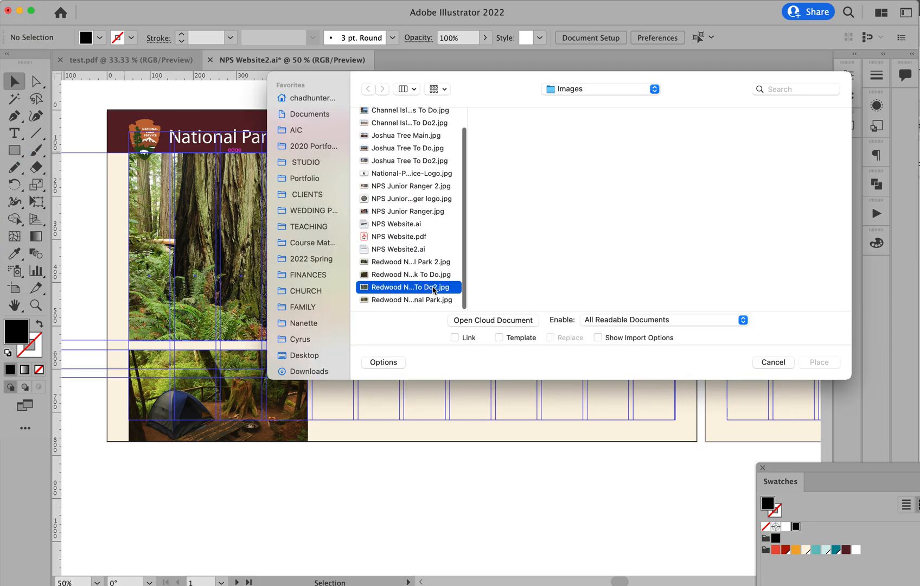
pyautogui.doubleClick(434, 287)
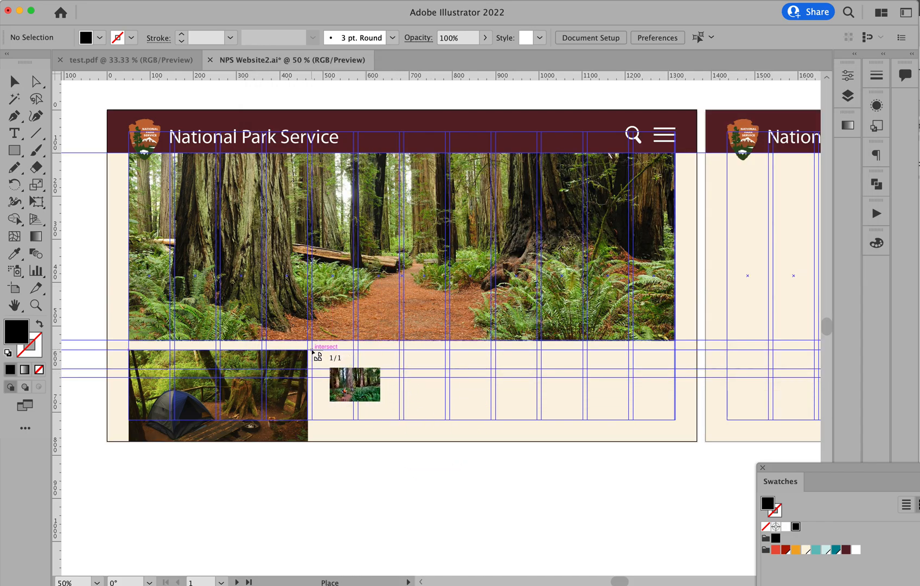
pyautogui.moveTo(312, 349)
pyautogui.mouseDown()
pyautogui.moveTo(430, 438)
pyautogui.moveTo(488, 467)
pyautogui.moveTo(485, 480)
pyautogui.mouseUp()
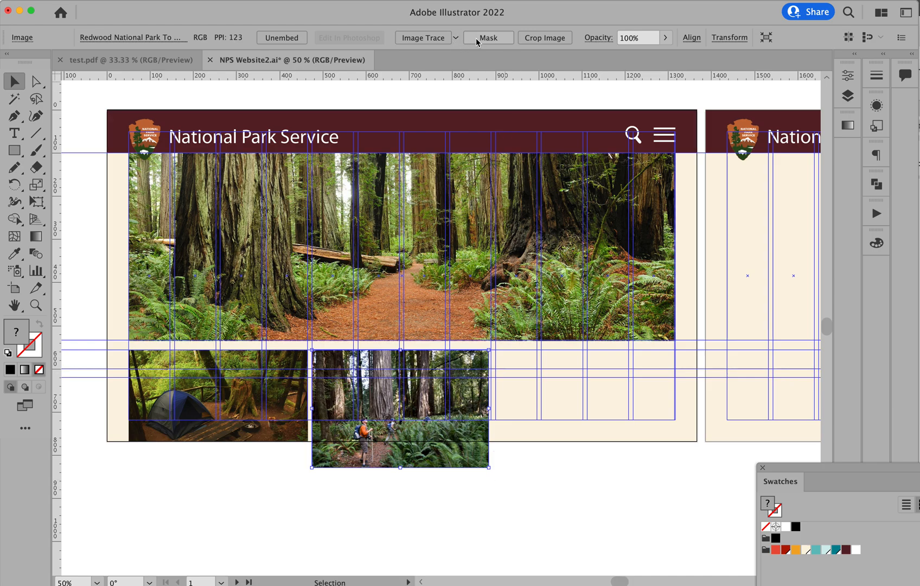
# Crop the hiker photo to about 406 × 221 px, trimming its lower part.
pyautogui.click(544, 38)
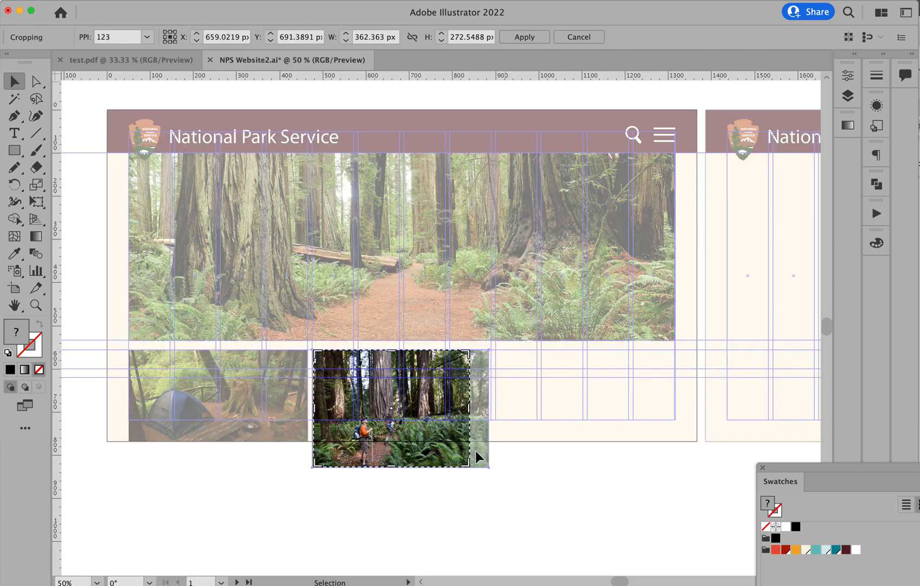
pyautogui.moveTo(470, 465); pyautogui.dragTo(492, 444)
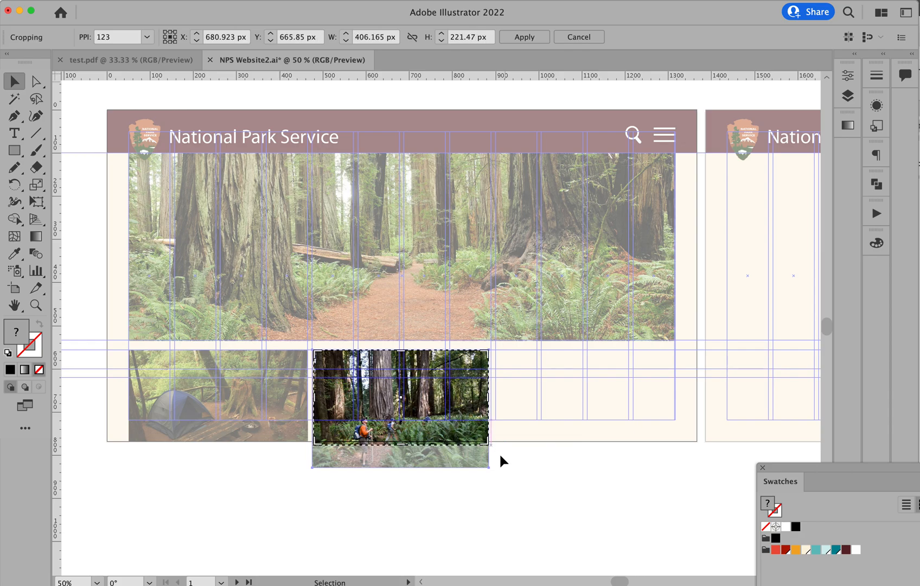
pyautogui.press('Return')
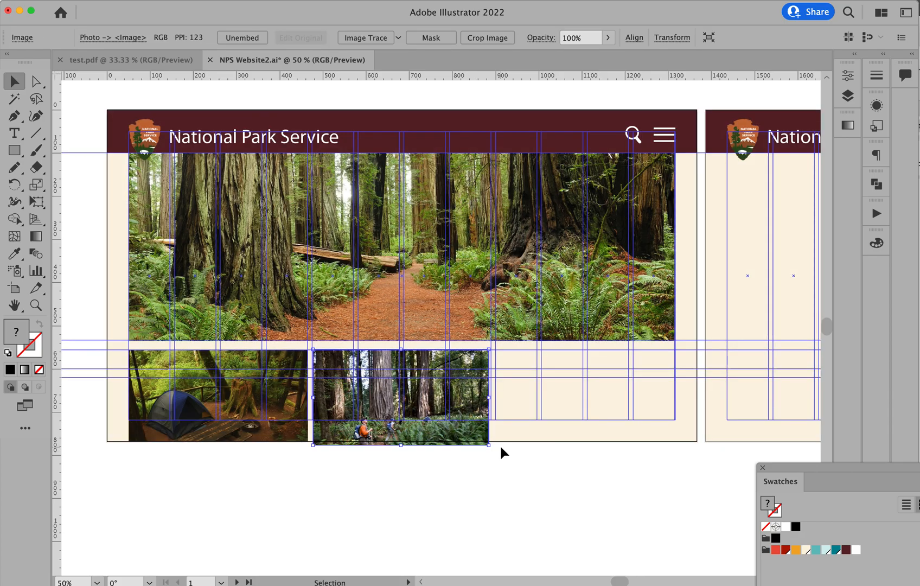
# Enlarge the hiker photo slightly to reach the column guide and crop it again to about 412 × 216 px.
pyautogui.moveTo(489, 445); pyautogui.dragTo(494, 452)
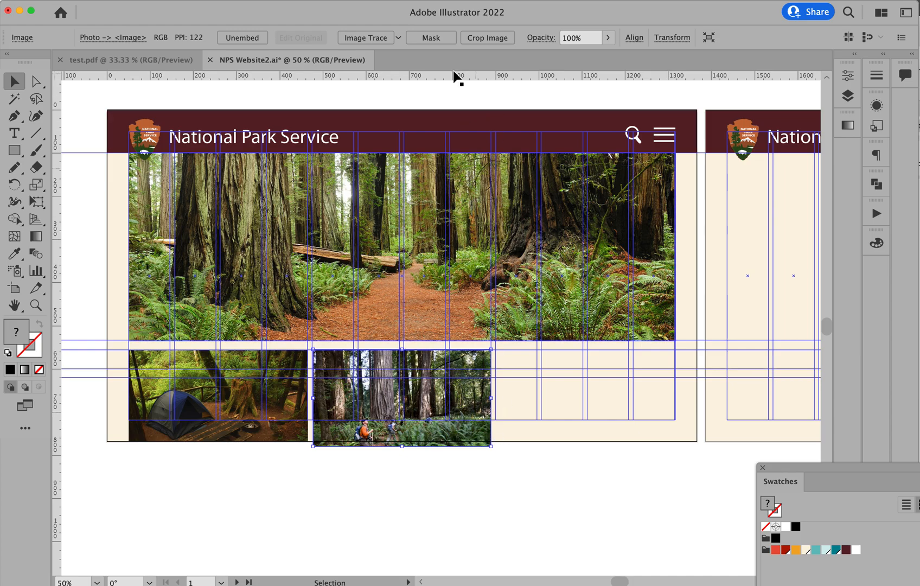
pyautogui.click(474, 38)
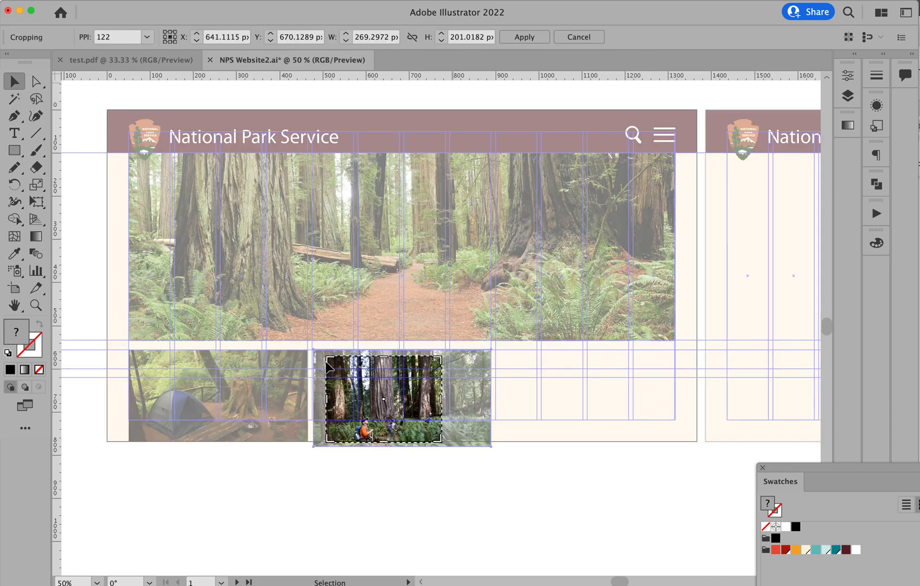
pyautogui.moveTo(327, 357); pyautogui.dragTo(313, 350)
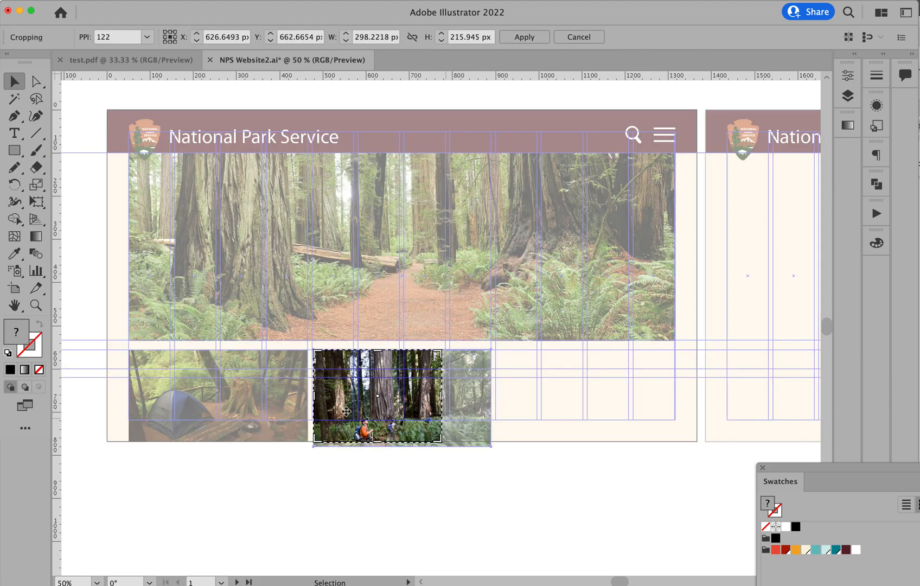
pyautogui.moveTo(443, 397); pyautogui.dragTo(491, 397)
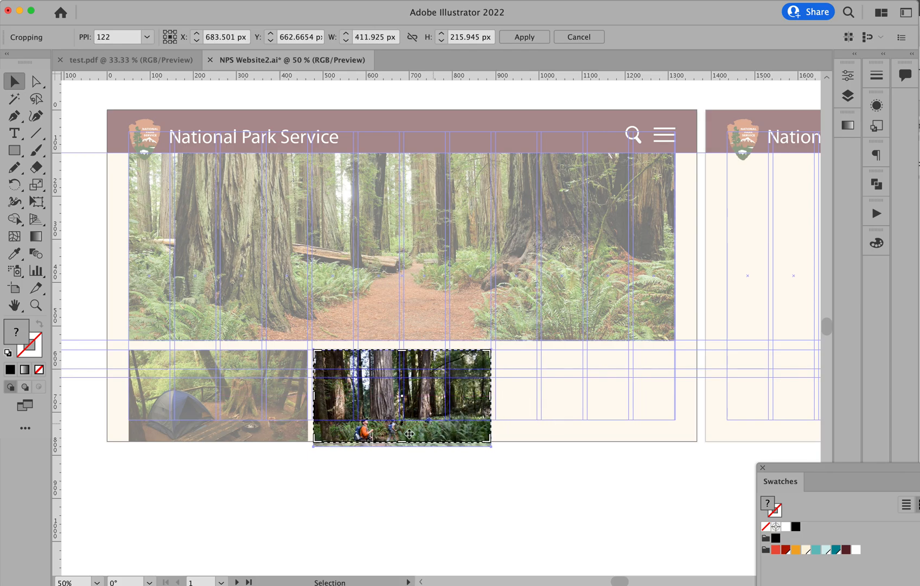
pyautogui.click(524, 37)
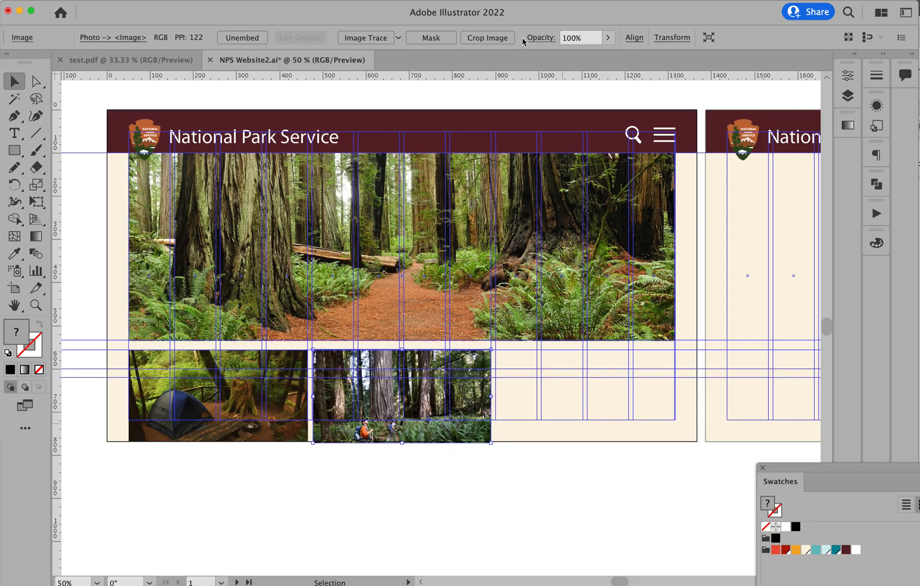
pyautogui.click(476, 498)
# Move the camping and hiker photos down together so their top edges meet the fourth horizontal guide.
pyautogui.press('space')
pyautogui.moveTo(515, 435); pyautogui.dragTo(492, 430)
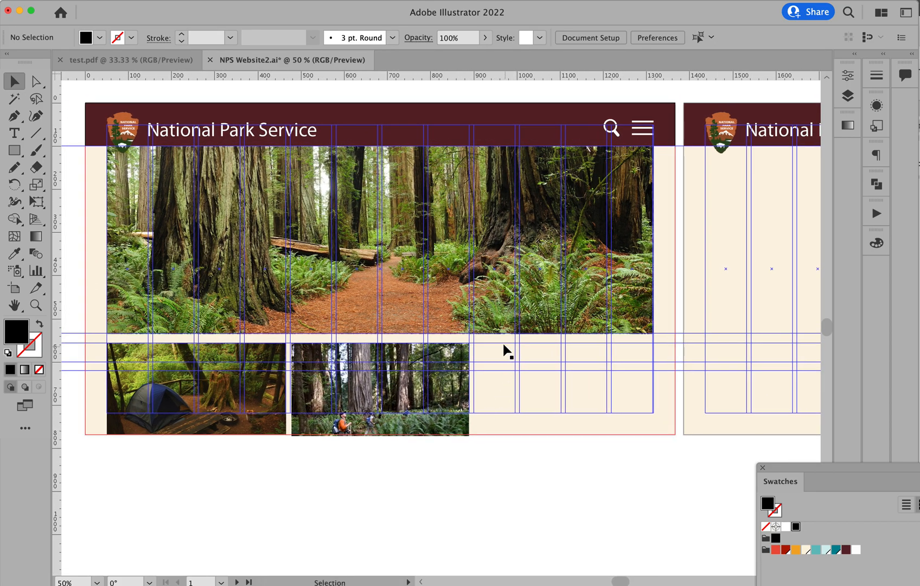
pyautogui.click(217, 396)
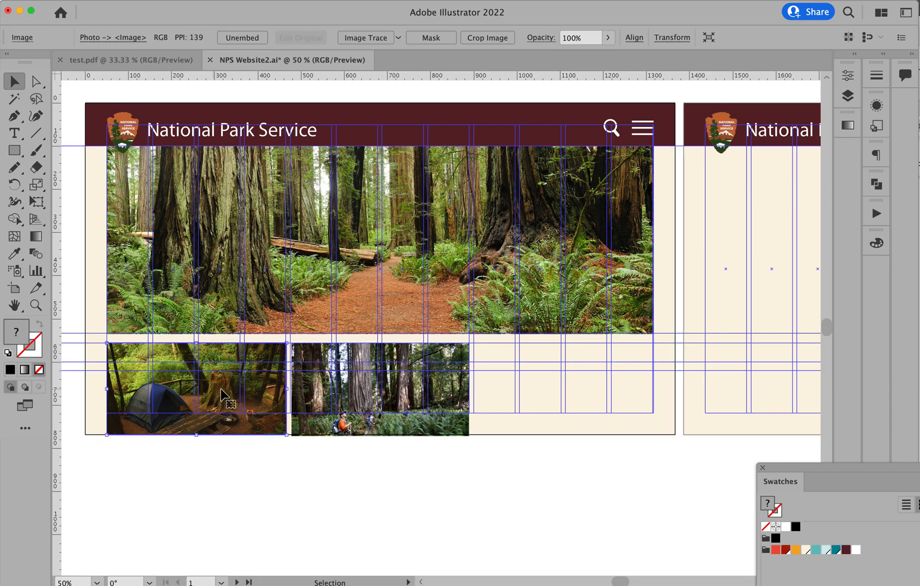
pyautogui.keyDown('shift'); pyautogui.click(360, 397); pyautogui.keyUp('shift')
pyautogui.moveTo(362, 396); pyautogui.dragTo(362, 424)
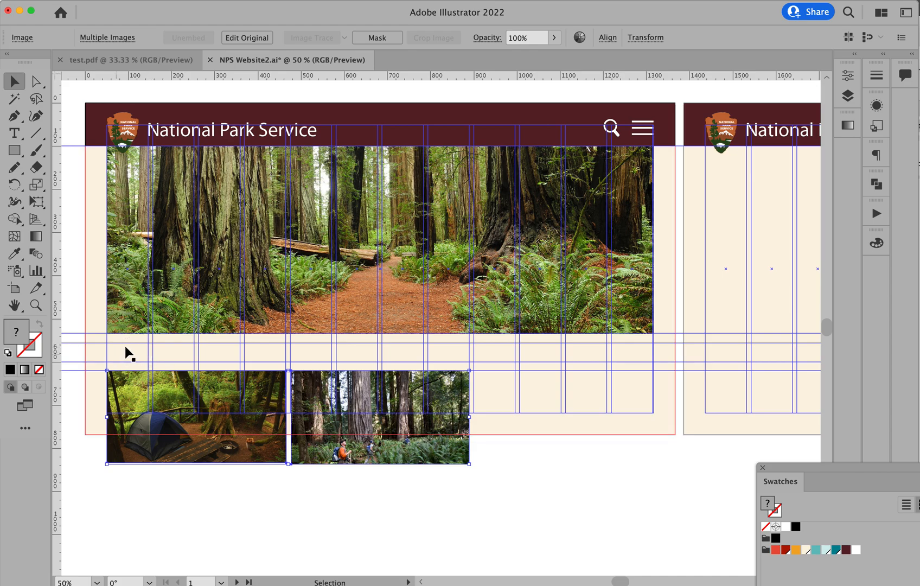
pyautogui.click(250, 520)
# Duplicate the header's "National Park Service" text into the gap above the camping photo and color the copy dark teal.
pyautogui.press('t')
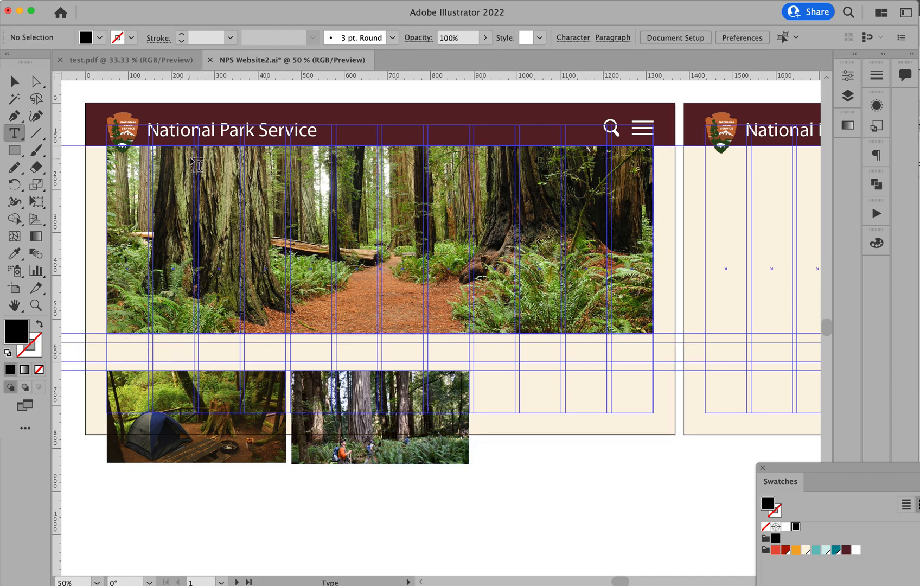
pyautogui.moveTo(180, 147); pyautogui.dragTo(139, 358)
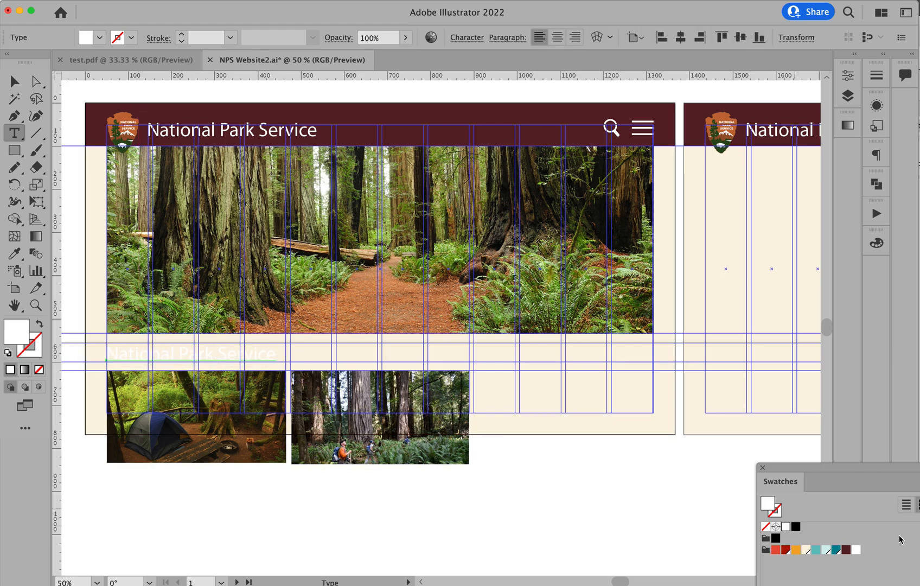
pyautogui.click(837, 549)
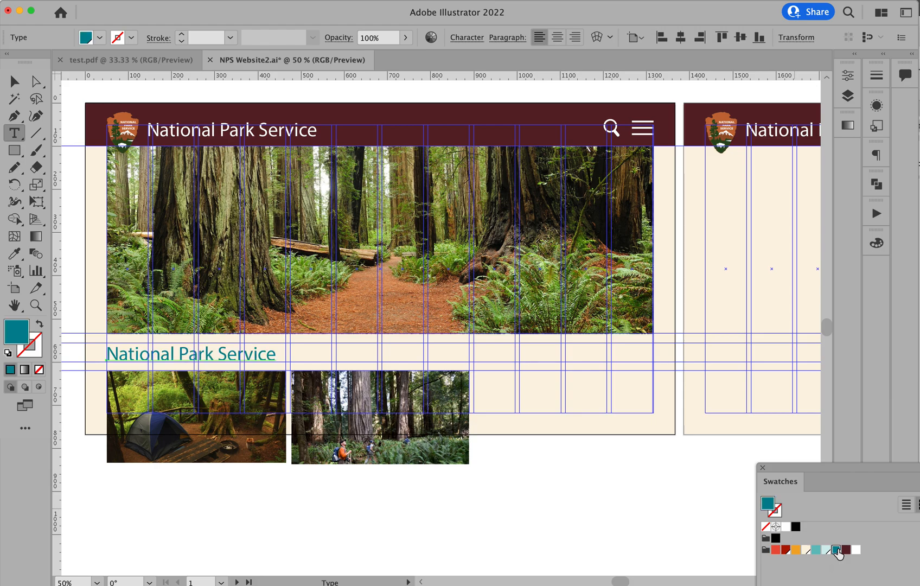
pyautogui.click(786, 549)
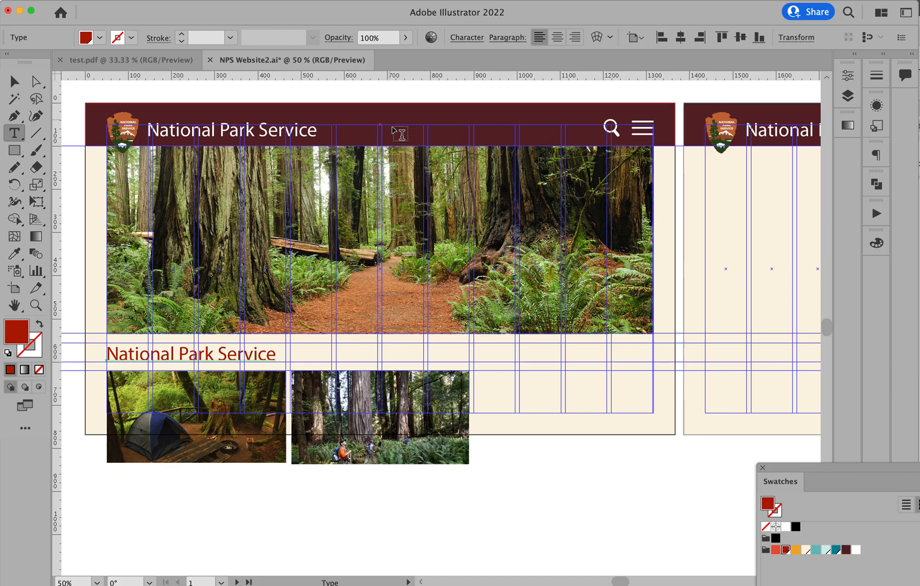
pyautogui.click(775, 550)
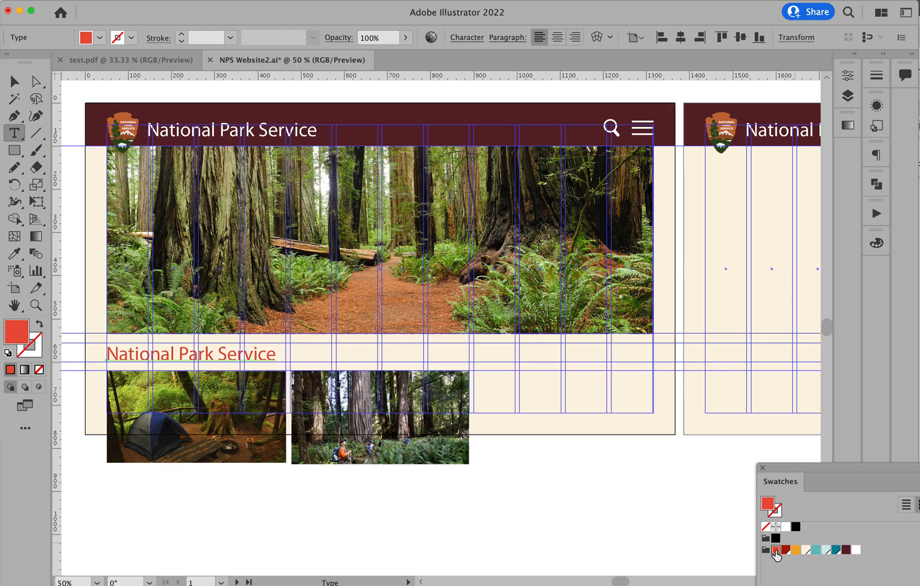
pyautogui.click(835, 549)
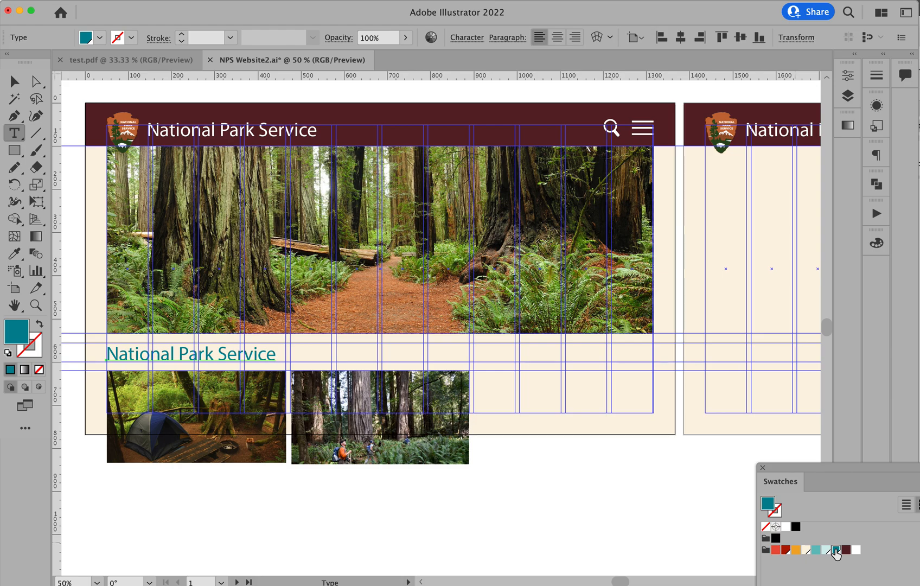
pyautogui.keyDown('super'); pyautogui.click(597, 523); pyautogui.keyUp('super')
# Align the teal text copy with the left margin and set its baseline on the third horizontal guide.
pyautogui.press('super+space')
pyautogui.moveTo(104, 335); pyautogui.dragTo(270, 402)
pyautogui.press('v')
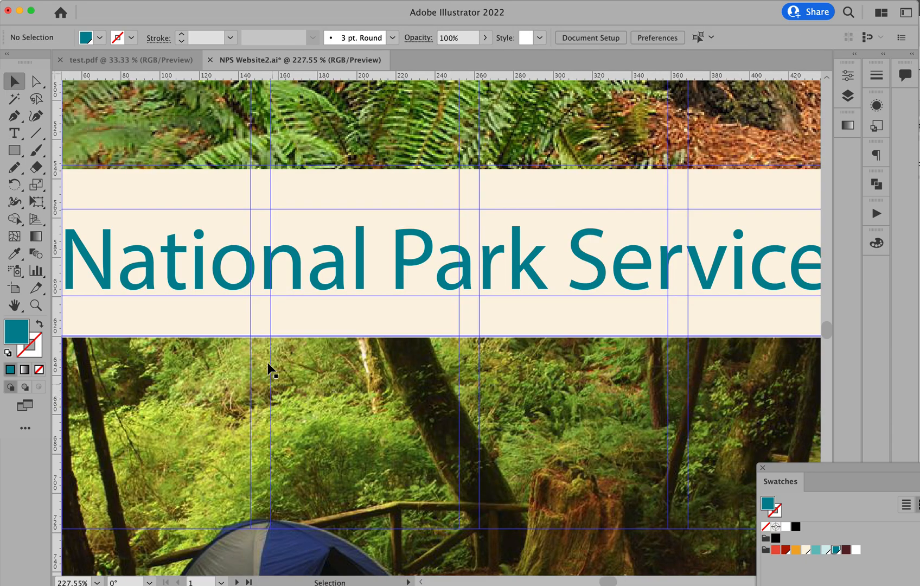
pyautogui.hscroll(-5, 273, 376)
pyautogui.moveTo(316, 374); pyautogui.dragTo(317, 371)
pyautogui.moveTo(316, 282); pyautogui.dragTo(313, 289)
# Replace the teal "National Park Service" text above the camping photo with the caption "Reserve a Campsite".
pyautogui.keyDown('alt'); pyautogui.keyDown('super'); pyautogui.click(642, 315); pyautogui.keyUp('super'); pyautogui.keyUp('alt')
pyautogui.keyDown('alt'); pyautogui.keyDown('super'); pyautogui.click(643, 315); pyautogui.keyUp('super'); pyautogui.keyUp('alt')
pyautogui.keyDown('alt'); pyautogui.keyDown('super'); pyautogui.click(642, 315); pyautogui.keyUp('super'); pyautogui.keyUp('alt')
pyautogui.keyDown('alt'); pyautogui.keyDown('super'); pyautogui.click(642, 315); pyautogui.keyUp('super'); pyautogui.keyUp('alt')
pyautogui.moveTo(507, 348); pyautogui.dragTo(658, 293)
pyautogui.doubleClick(295, 262)
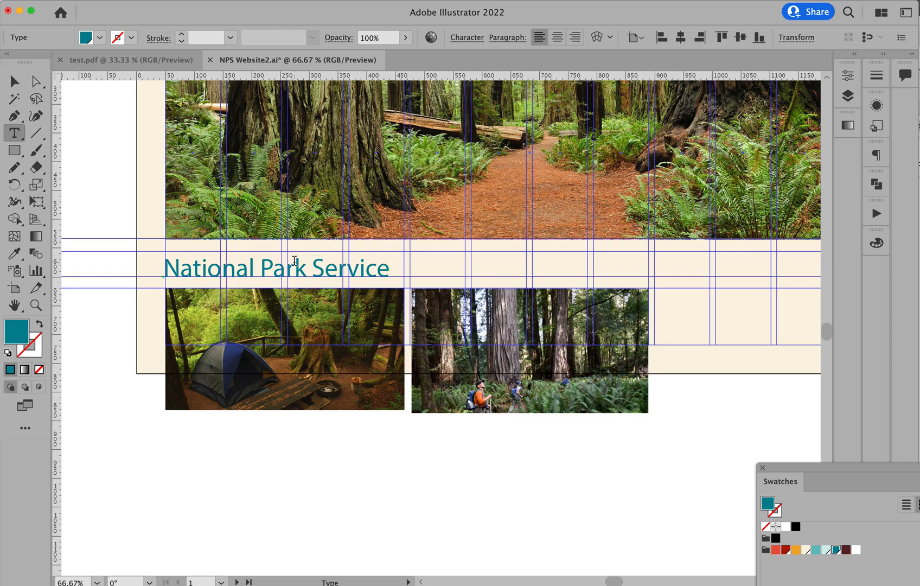
pyautogui.tripleClick(269, 269)
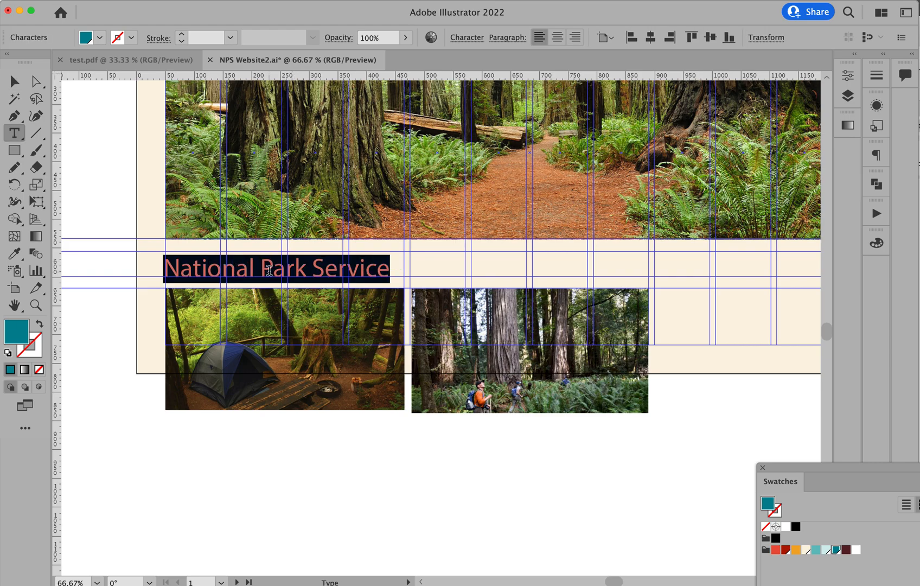
pyautogui.write('Cam')
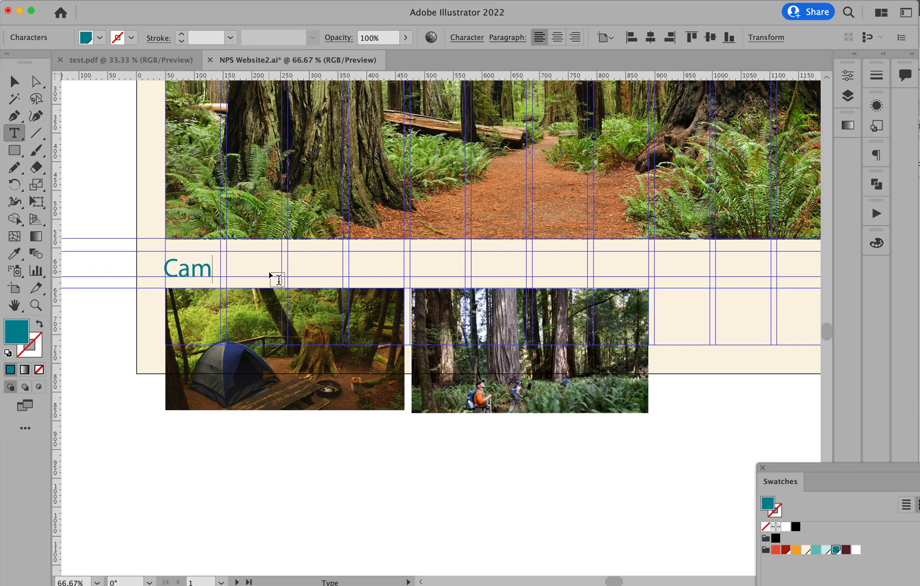
pyautogui.press('BackSpace')
pyautogui.press('BackSpace')
pyautogui.press('BackSpace')
pyautogui.write('Reserve')
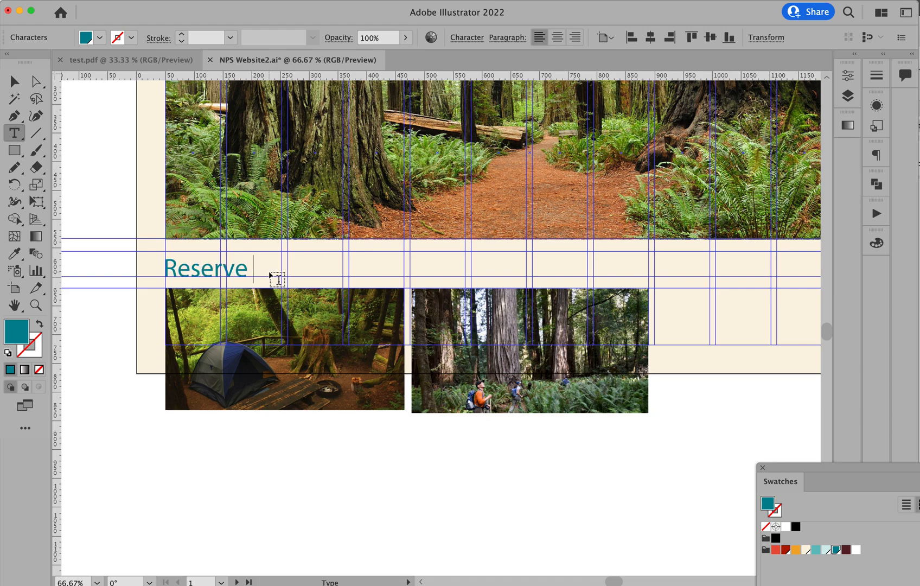
pyautogui.write(' a Campsite')
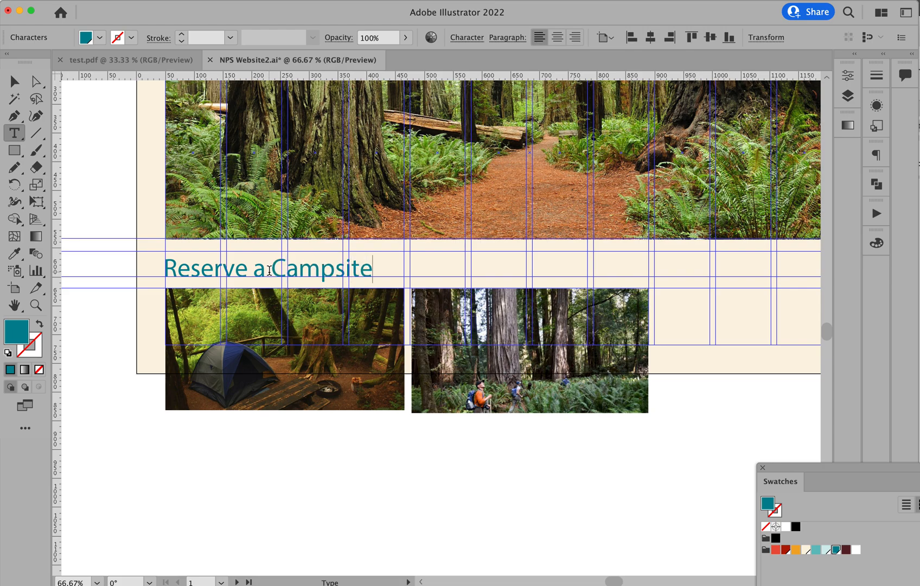
pyautogui.keyDown('super'); pyautogui.click(376, 456); pyautogui.keyUp('super')
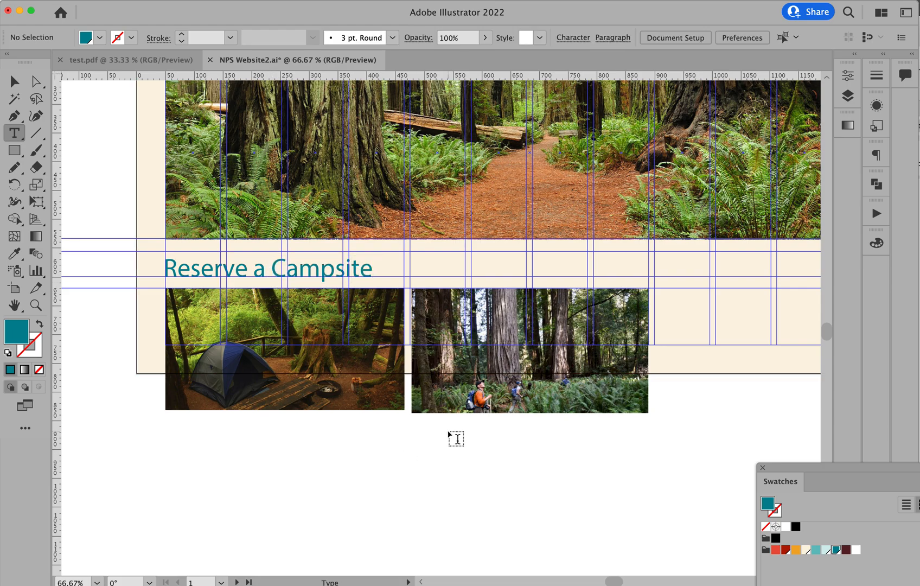
# Duplicate the "Reserve a Campsite" caption above the hiker photo and change the copy's text to "Hike the Redwoods".
pyautogui.press('v')
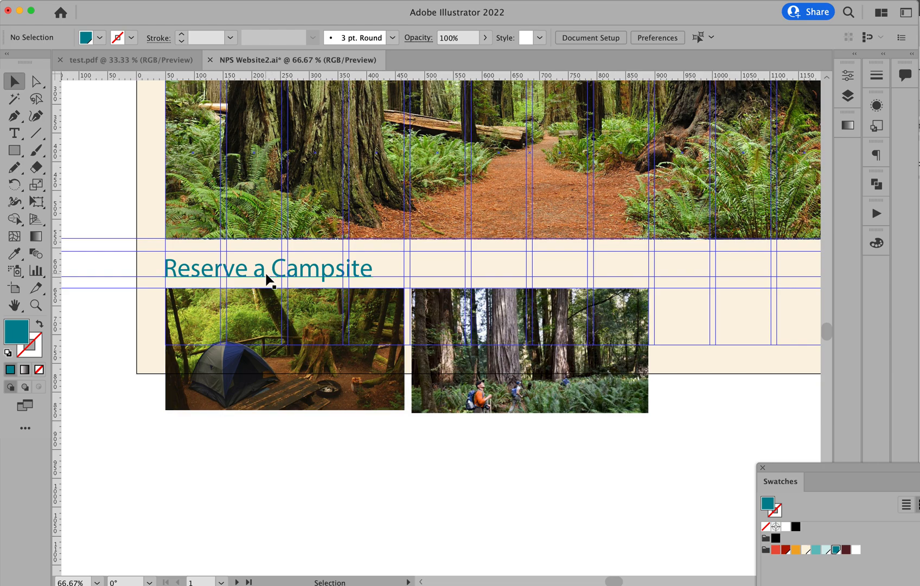
pyautogui.moveTo(260, 269); pyautogui.dragTo(504, 272)
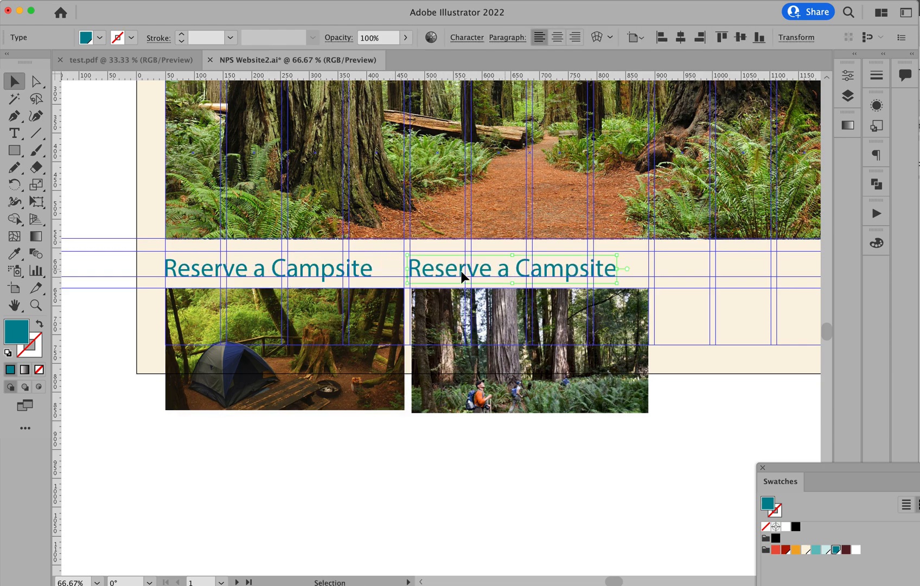
pyautogui.press('t')
pyautogui.click(428, 268)
pyautogui.press('super+a')
pyautogui.write('Hike the Redw')
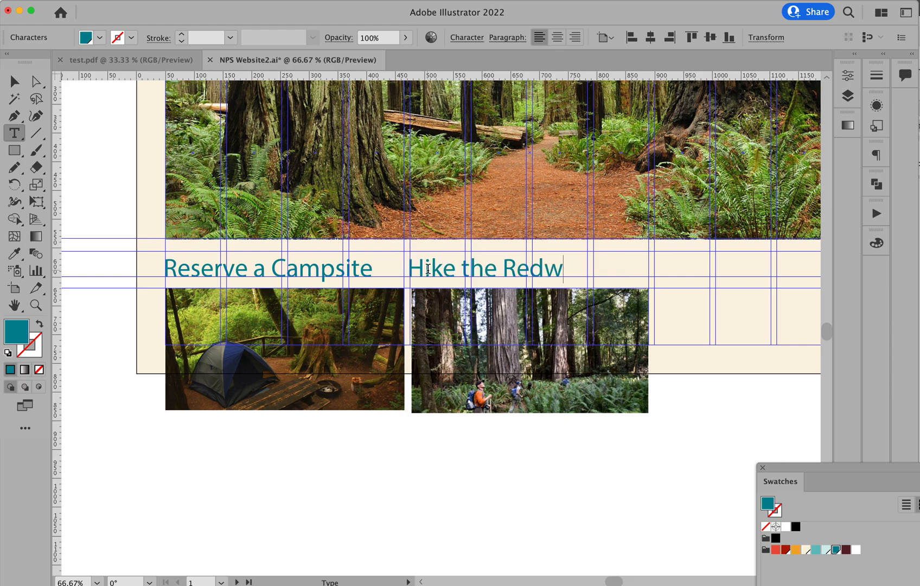
pyautogui.write('oods')
pyautogui.keyDown('super'); pyautogui.click(501, 451); pyautogui.keyUp('super')
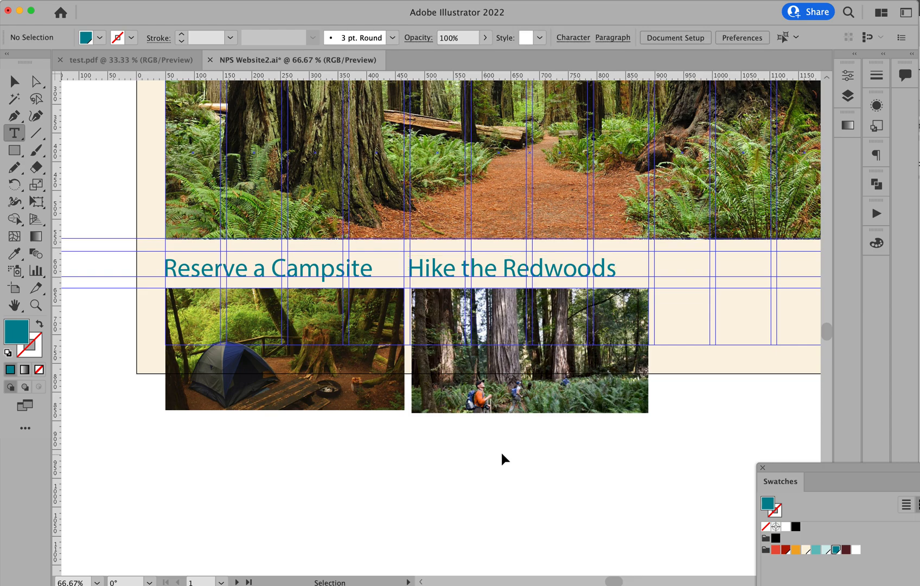
# Shift the hiker photo left onto its column guide and enlarge it slightly until its right edge meets the far column guide.
pyautogui.moveTo(626, 365); pyautogui.dragTo(689, 419)
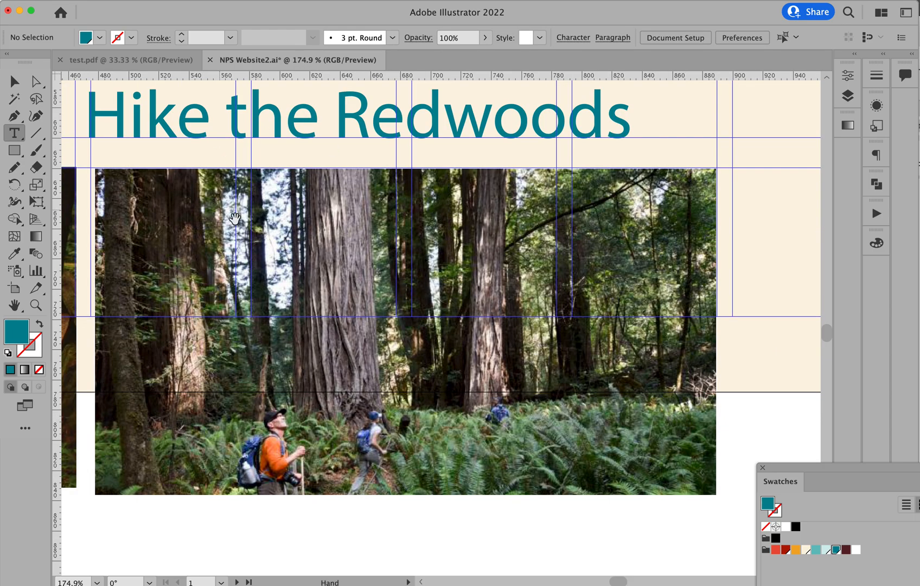
pyautogui.press('v')
pyautogui.moveTo(187, 236); pyautogui.dragTo(182, 235)
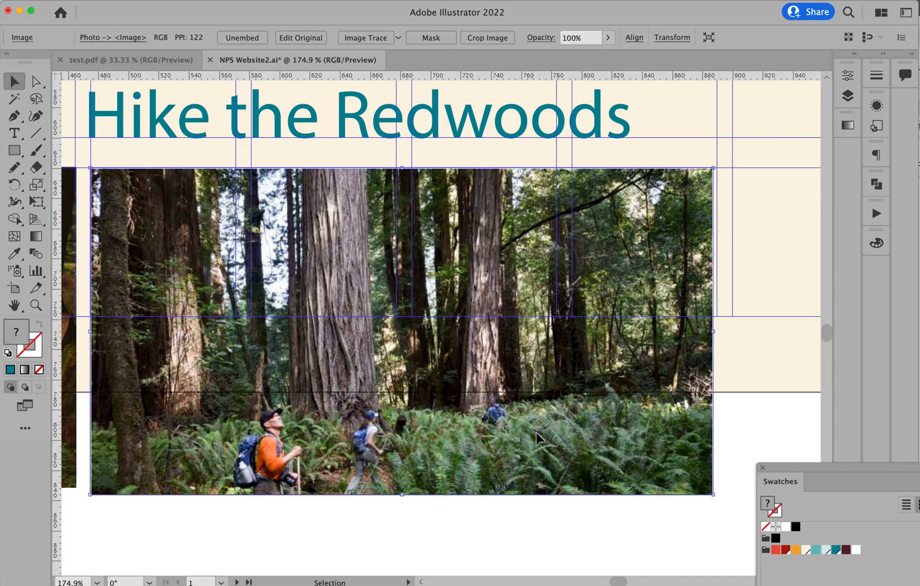
pyautogui.moveTo(711, 492); pyautogui.dragTo(720, 502)
pyautogui.click(625, 526)
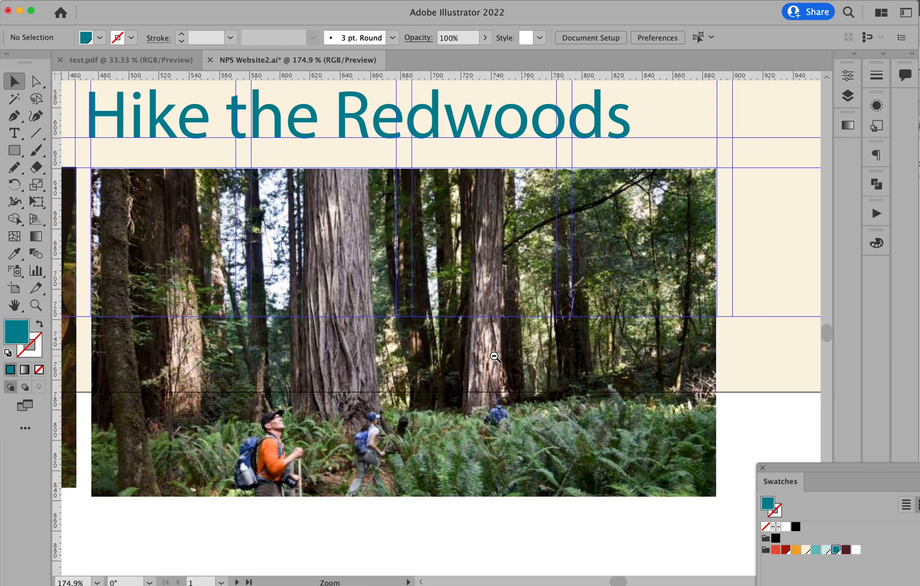
# Reduce the type size of the "Reserve a Campsite" and "Hike the Redwoods" captions together to about 80%.
pyautogui.keyDown('alt'); pyautogui.keyDown('super'); pyautogui.click(499, 361); pyautogui.keyUp('super'); pyautogui.keyUp('alt')
pyautogui.keyDown('alt'); pyautogui.keyDown('super'); pyautogui.click(499, 361); pyautogui.keyUp('super'); pyautogui.keyUp('alt')
pyautogui.keyDown('alt'); pyautogui.keyDown('super'); pyautogui.click(499, 361); pyautogui.keyUp('super'); pyautogui.keyUp('alt')
pyautogui.keyDown('alt'); pyautogui.keyDown('super'); pyautogui.click(499, 360); pyautogui.keyUp('super'); pyautogui.keyUp('alt')
pyautogui.moveTo(250, 213); pyautogui.dragTo(318, 264)
pyautogui.keyDown('alt'); pyautogui.keyDown('super'); pyautogui.click(496, 309); pyautogui.keyUp('super'); pyautogui.keyUp('alt')
pyautogui.moveTo(434, 318); pyautogui.dragTo(407, 315)
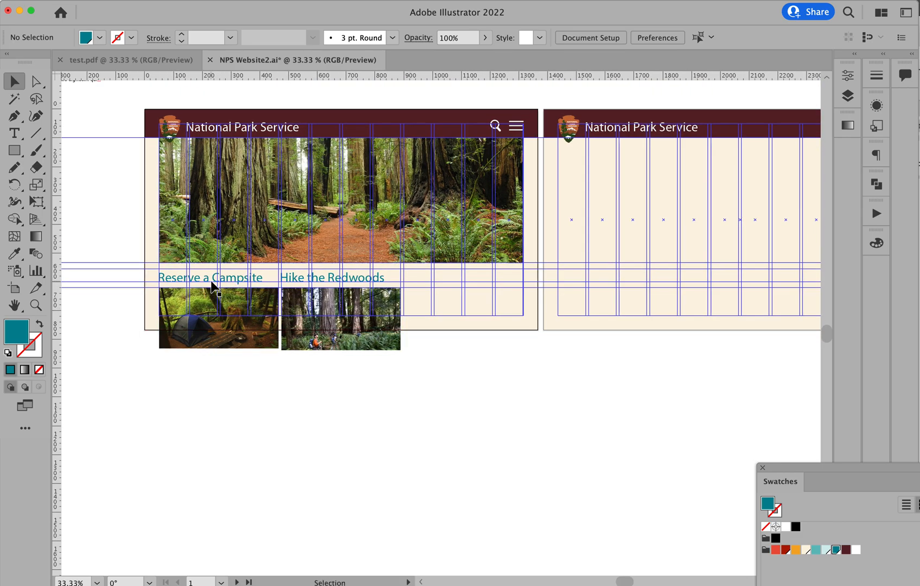
pyautogui.click(338, 278)
pyautogui.keyDown('shift'); pyautogui.click(230, 280); pyautogui.keyUp('shift')
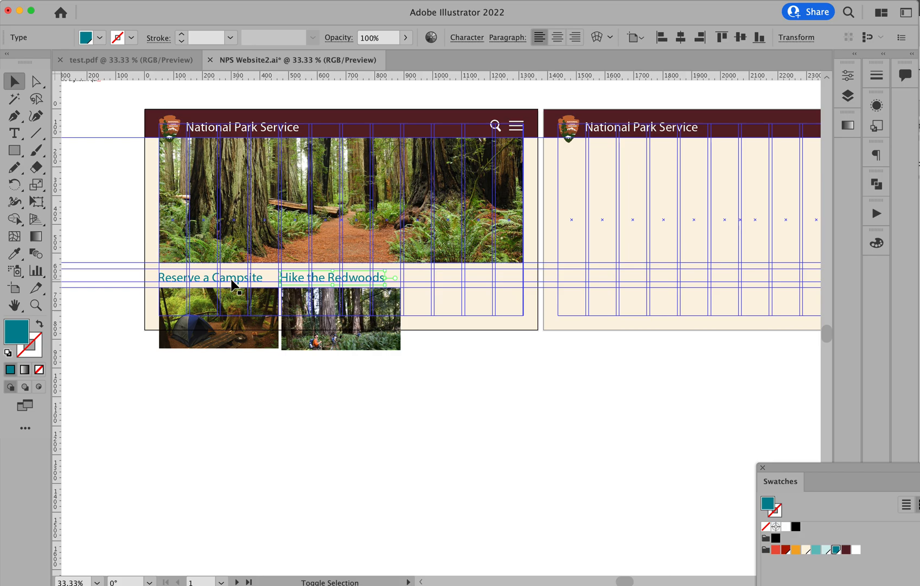
pyautogui.press('super+shift+comma')
pyautogui.press('super+shift+comma')
pyautogui.press('super+shift+comma')
pyautogui.press('super+shift+comma')
pyautogui.press('super+shift+comma')
pyautogui.press('super+shift+comma')
pyautogui.press('super+shift+comma')
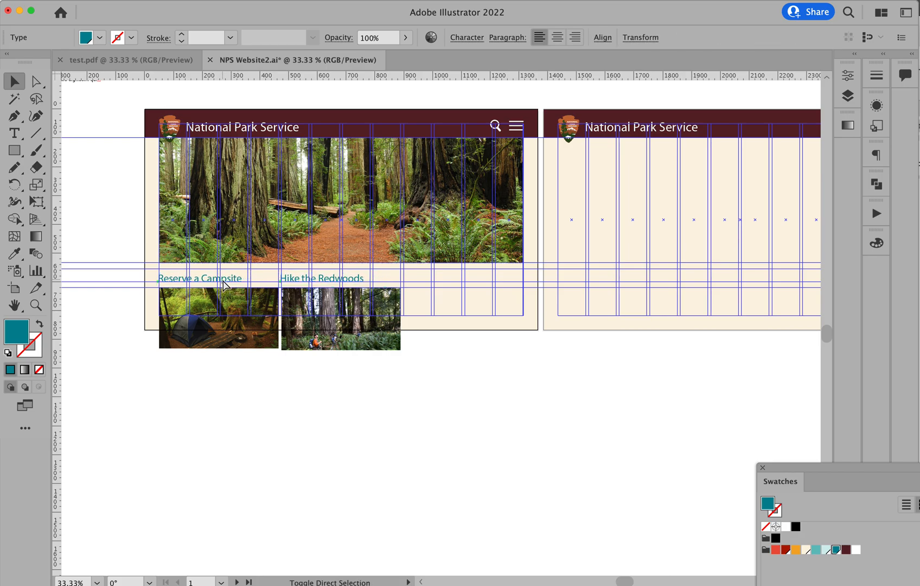
# Duplicate the "Hike the Redwoods" caption into the empty third column, keeping it level with the other captions.
pyautogui.click(352, 354)
pyautogui.moveTo(323, 282); pyautogui.dragTo(447, 281)
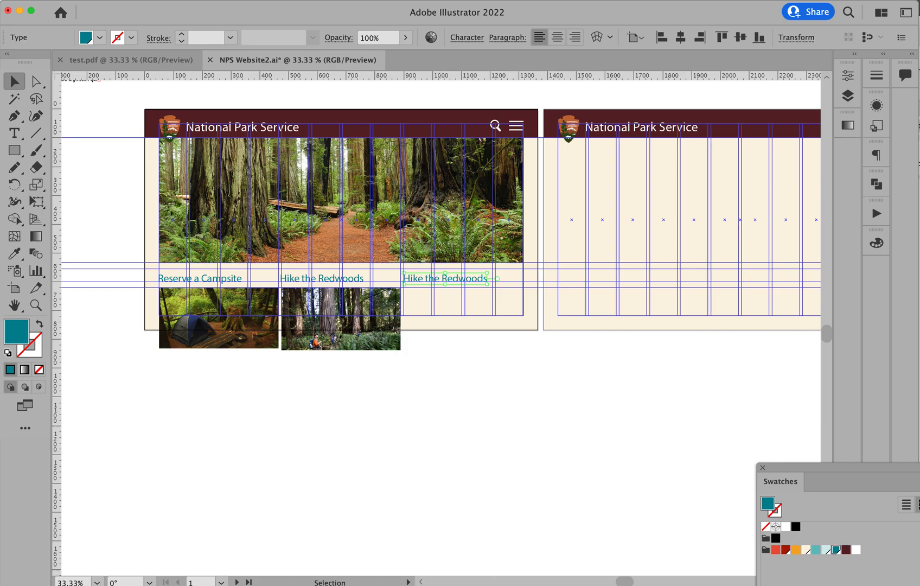
# Switch to the Safari browser and search Google for "national park service redwoods".
pyautogui.press('super+Tab')
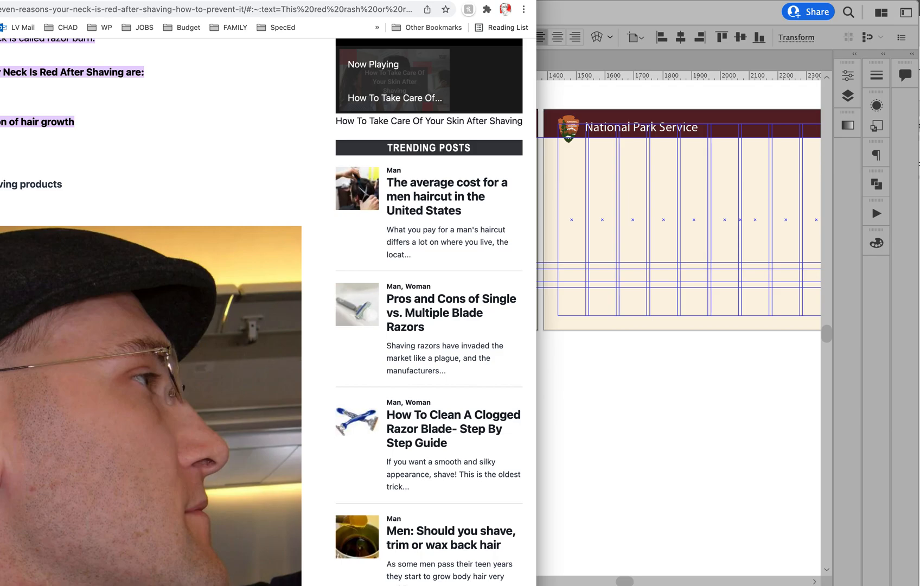
pyautogui.press('super+Tab')
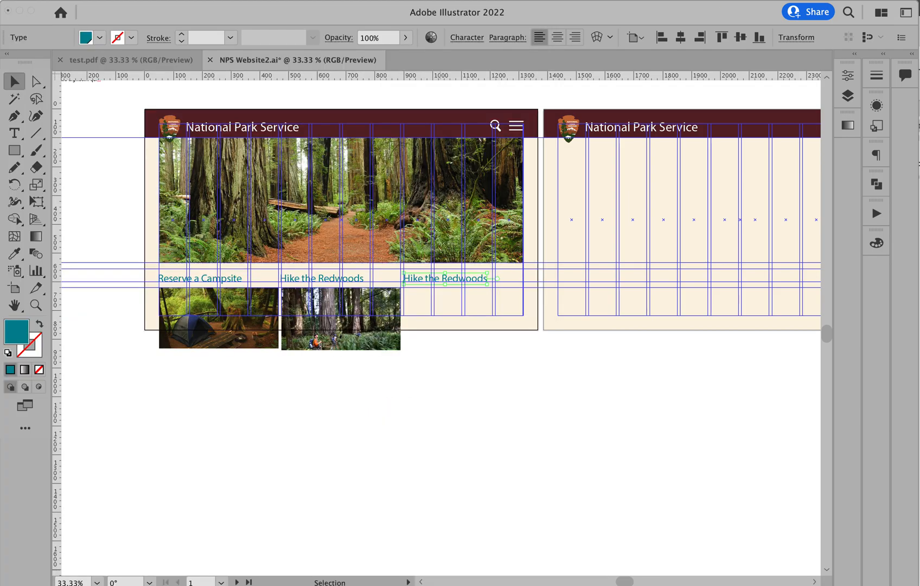
pyautogui.press('super+Tab')
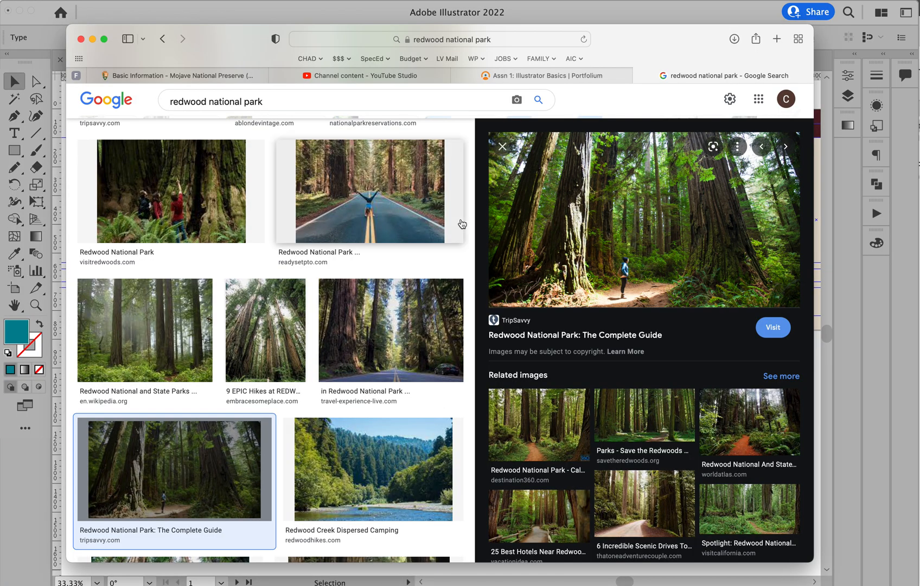
pyautogui.scroll(1, 460, 222)
pyautogui.click(483, 39)
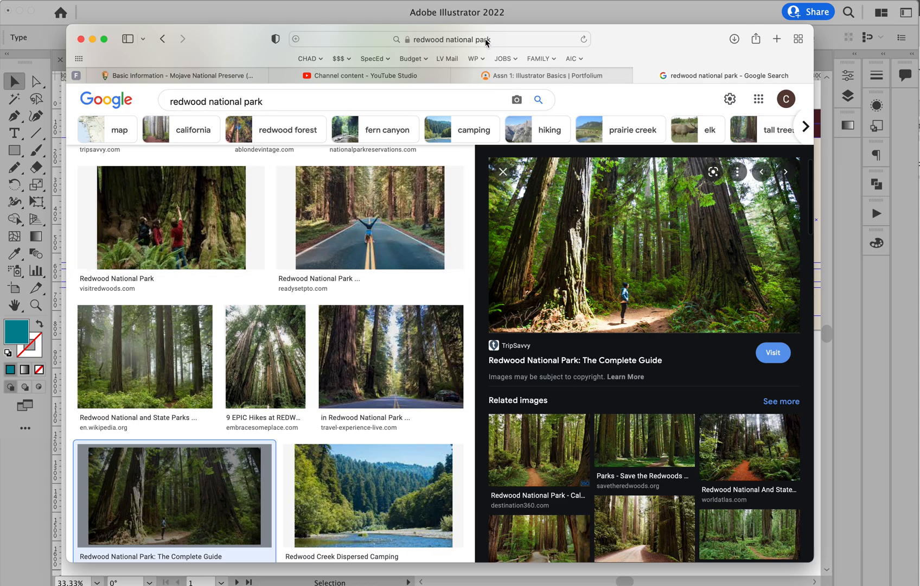
pyautogui.press('BackSpace')
pyautogui.write('service redwoods')
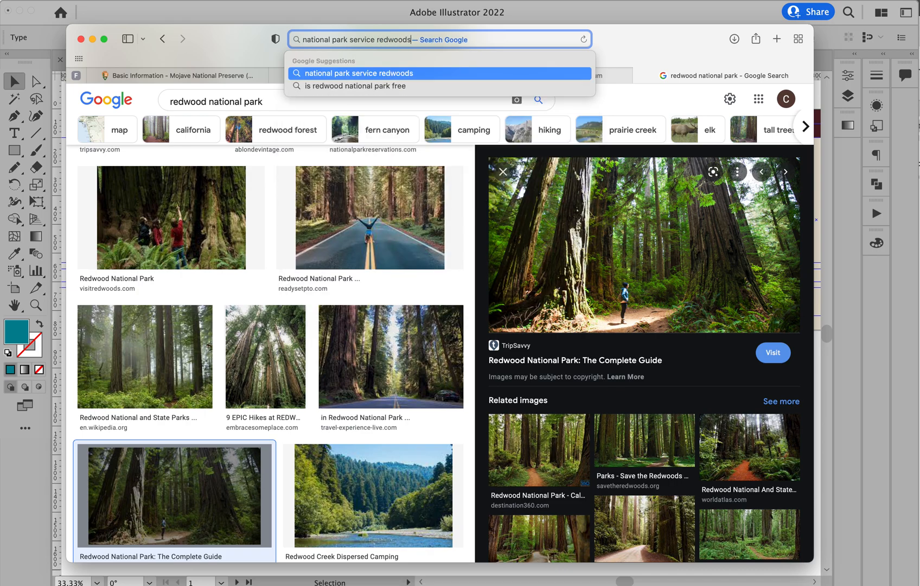
pyautogui.press('Return')
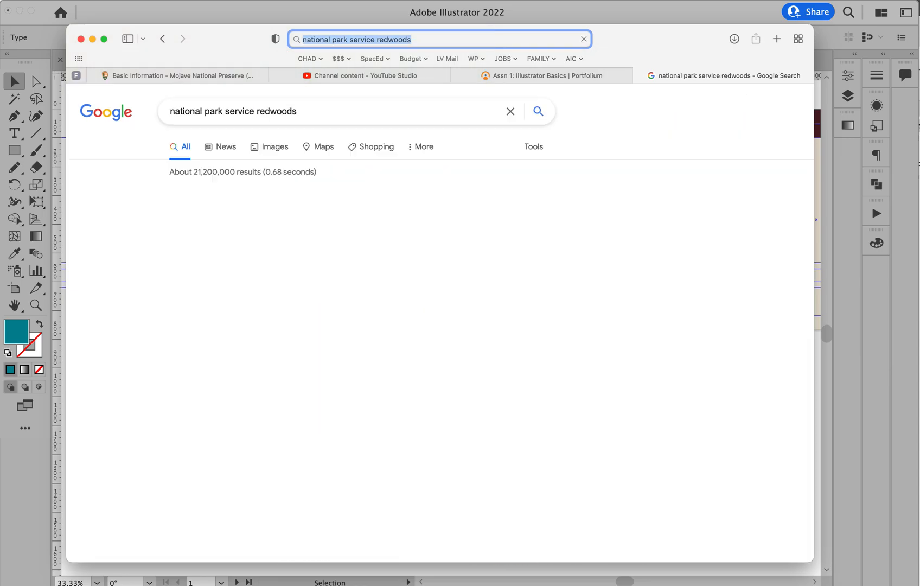
# Open the Redwood National and State Parks page on nps.gov and look through its featured topics for a third caption idea.
pyautogui.click(227, 210)
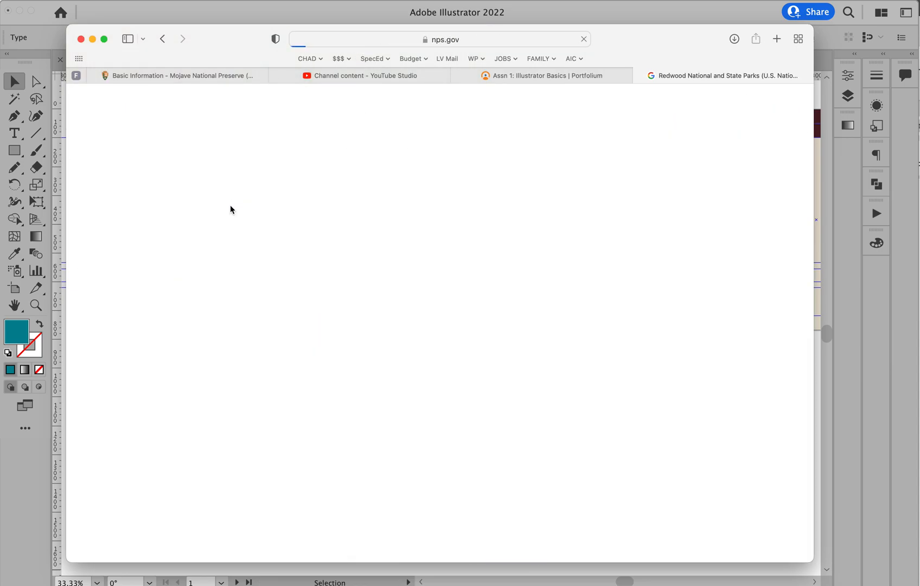
pyautogui.scroll(-10, 419, 389)
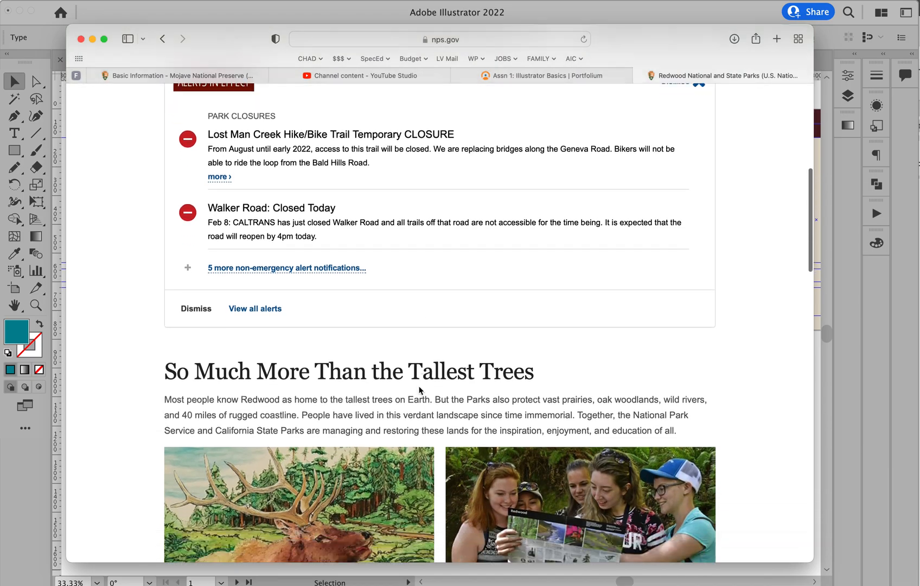
pyautogui.scroll(1, 419, 390)
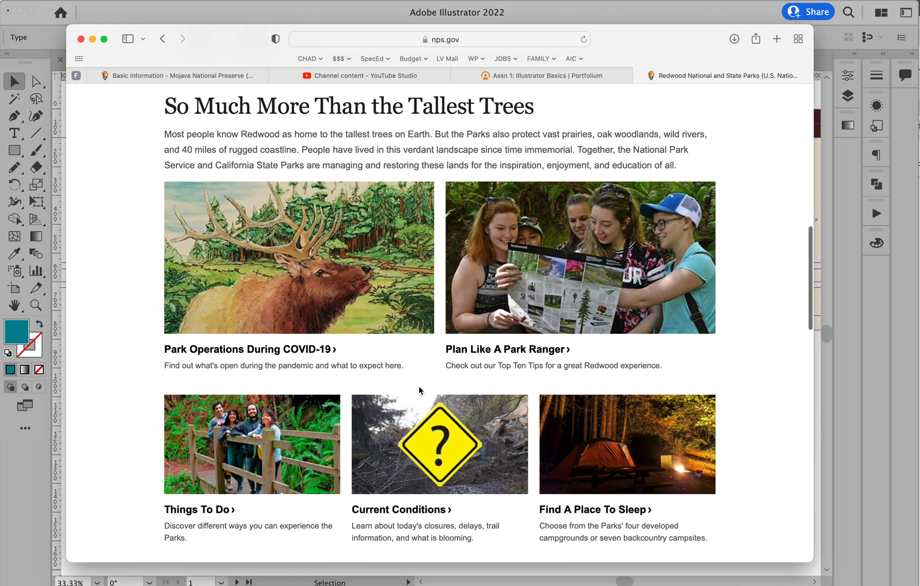
pyautogui.scroll(-3, 421, 386)
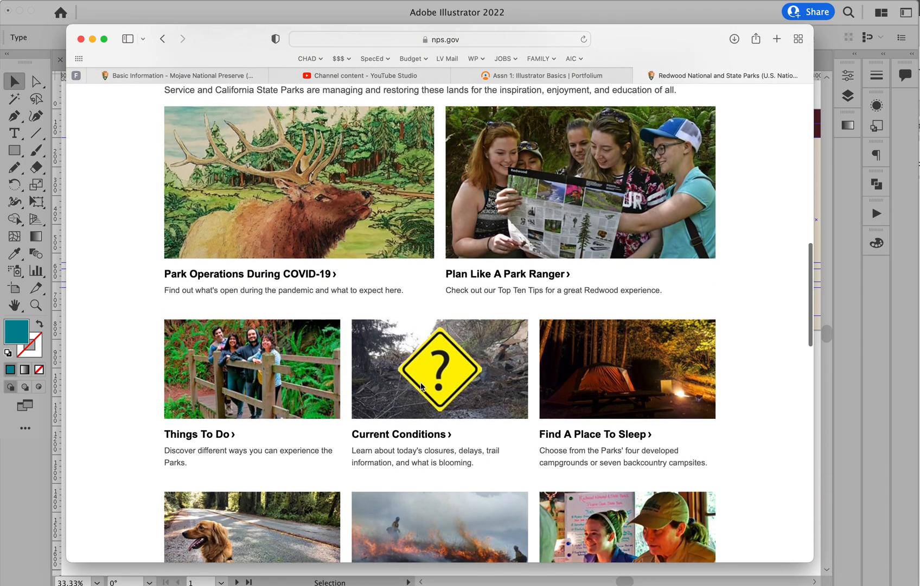
# Copy the five trip-length recommendations from the park's Things To Do page and switch back to Illustrator.
pyautogui.click(204, 428)
pyautogui.scroll(-5, 397, 371)
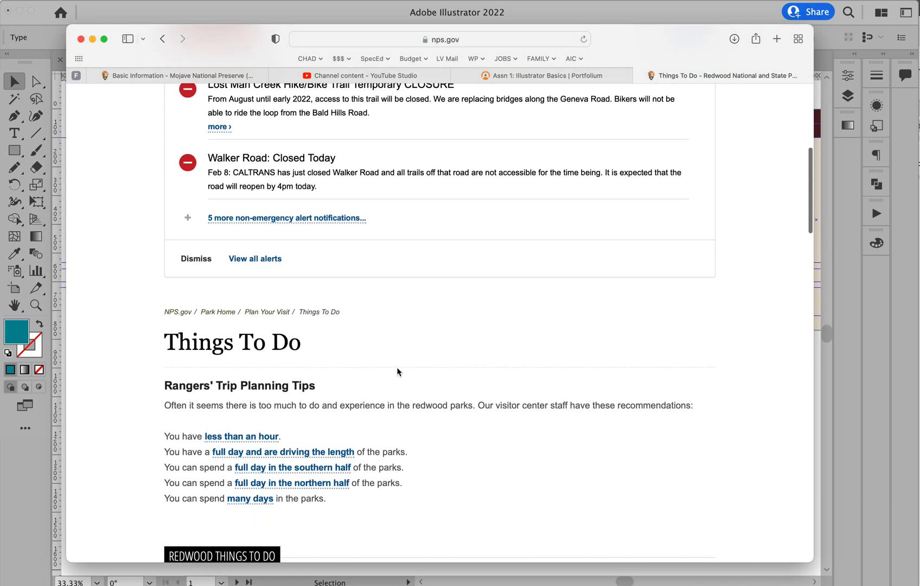
pyautogui.scroll(-5, 396, 371)
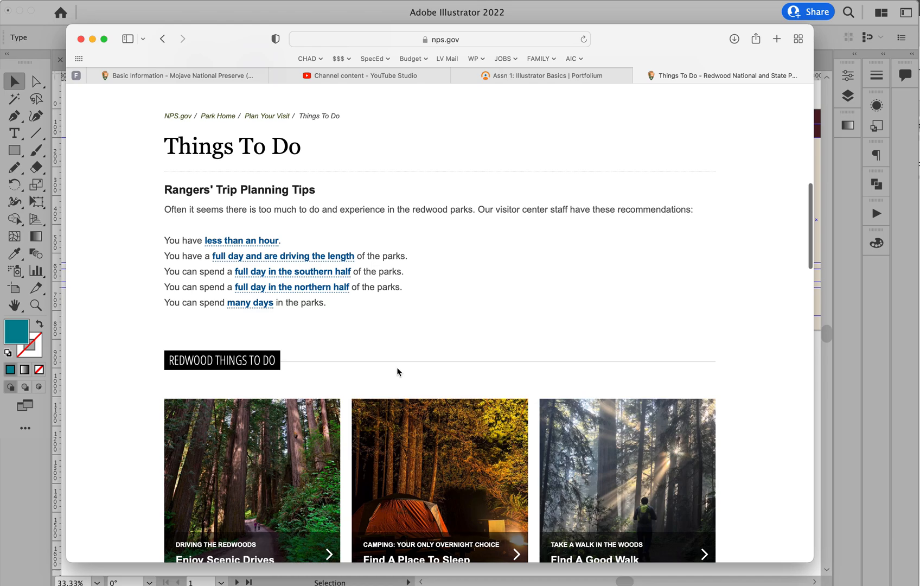
pyautogui.moveTo(165, 239); pyautogui.dragTo(330, 301)
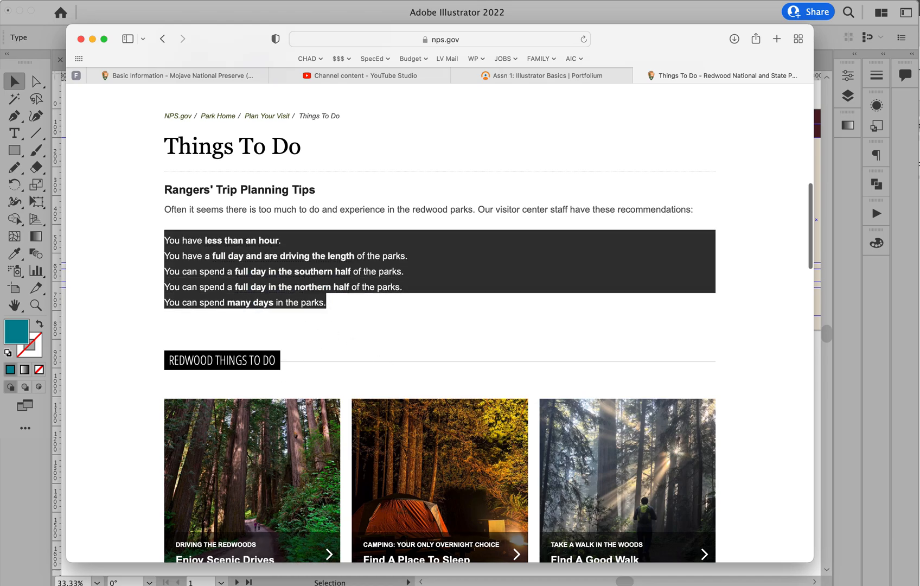
pyautogui.click(19, 518)
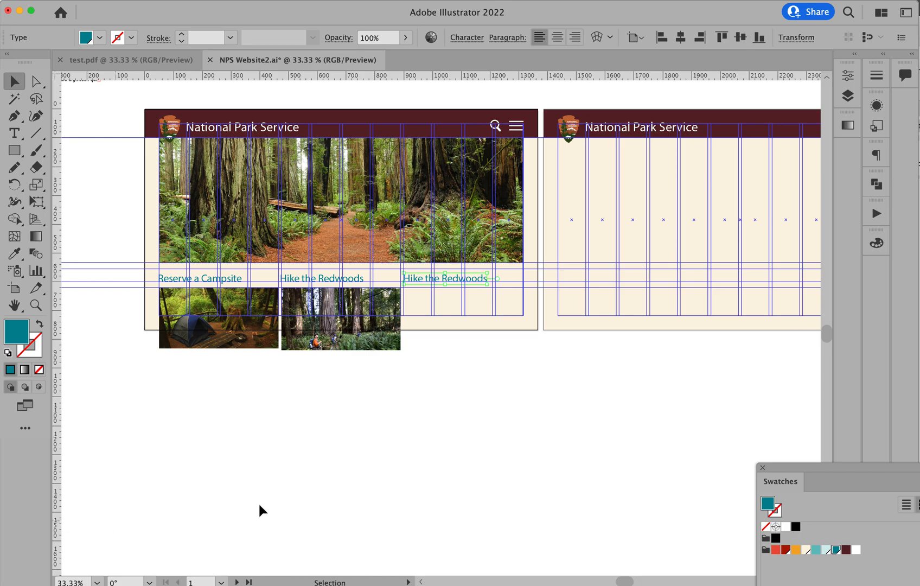
# Change the duplicated Hike the Redwoods heading above the empty third column to "Things to Do".
pyautogui.doubleClick(422, 280)
pyautogui.doubleClick(422, 281)
pyautogui.tripleClick(423, 281)
pyautogui.write('TH')
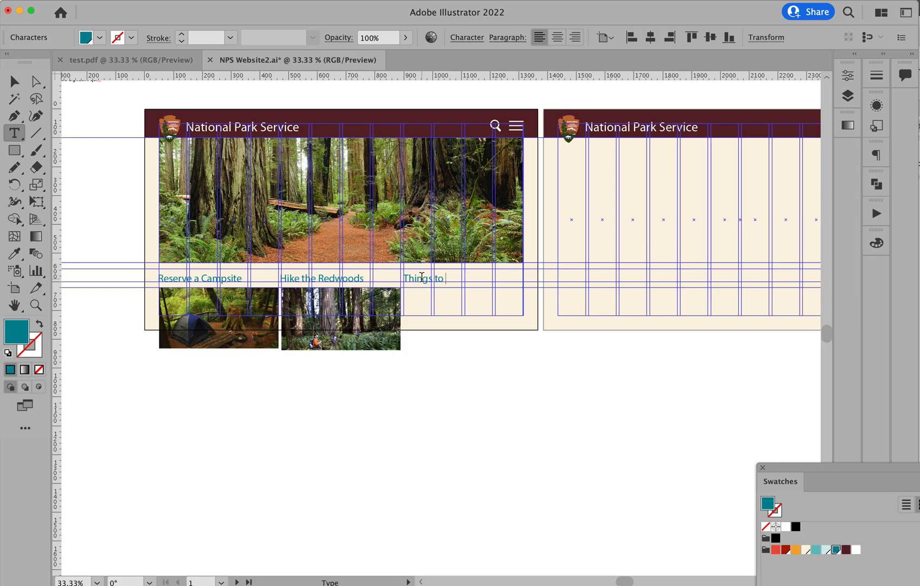
pyautogui.keyDown('super'); pyautogui.click(422, 277); pyautogui.keyUp('super')
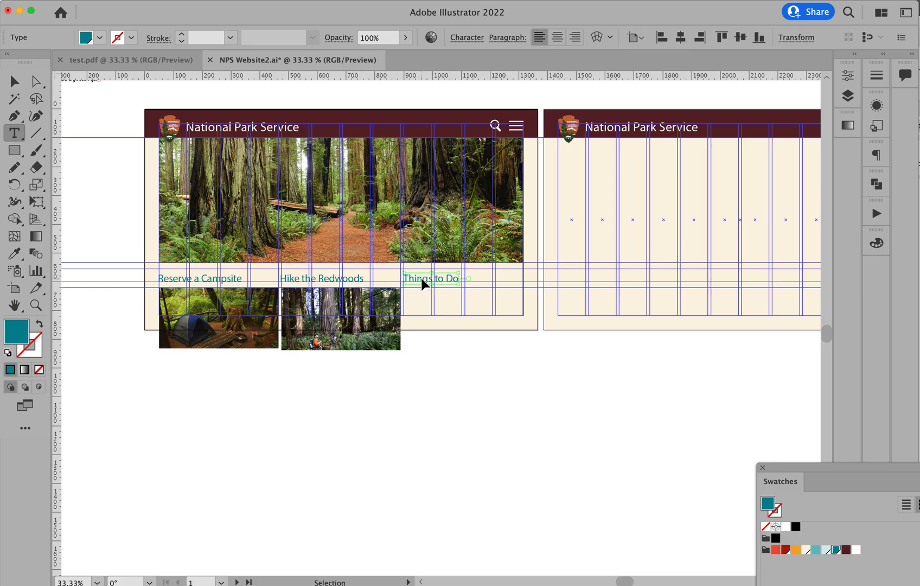
# Enlarge the "Things to Do" heading to 66 pt and deselect it.
pyautogui.press('super+shift+period')
pyautogui.press('super+shift+period')
pyautogui.press('super+shift+period')
pyautogui.press('super+shift+period')
pyautogui.press('super+shift+period')
pyautogui.press('super+shift+period')
pyautogui.press('super+shift+period')
pyautogui.press('super+shift+period')
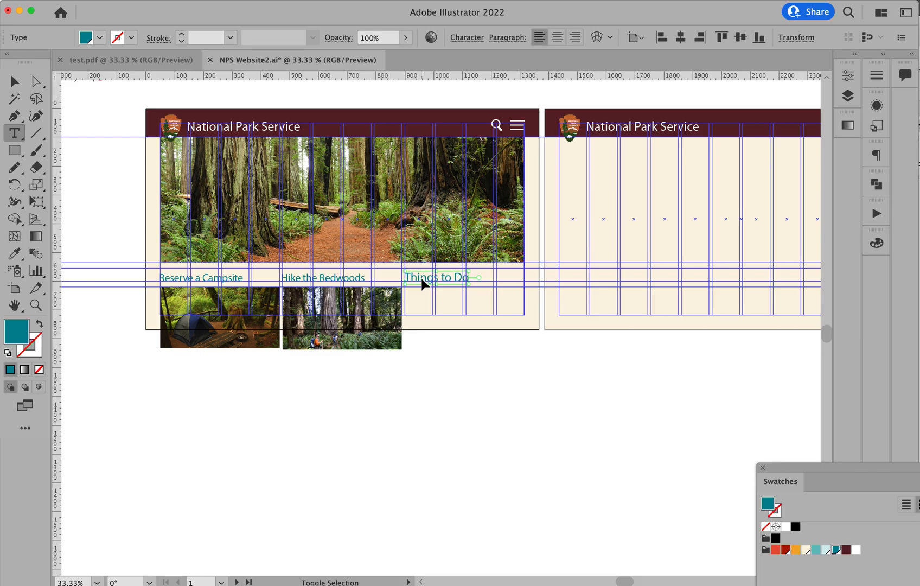
pyautogui.press('super+shift+period')
pyautogui.press('super+shift+period')
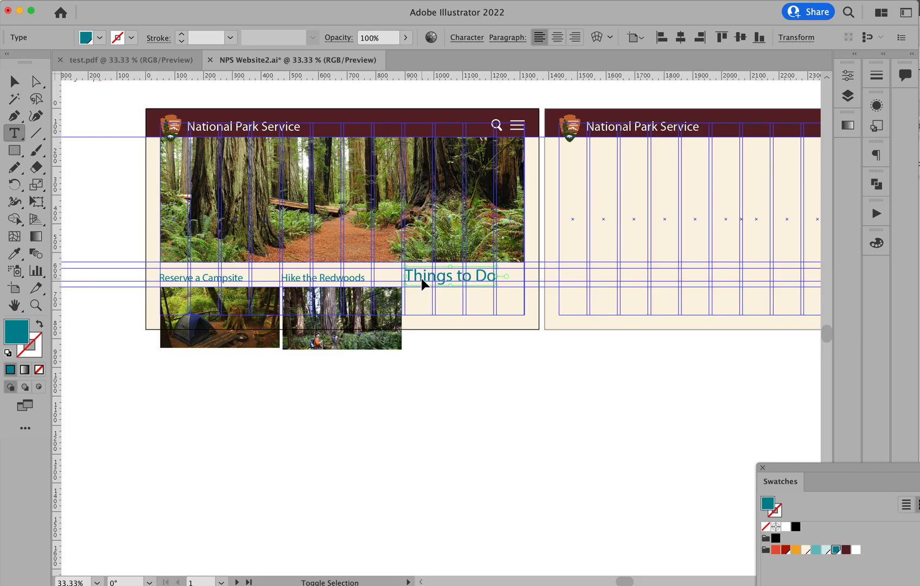
pyautogui.press('super+shift+period')
pyautogui.press('super+shift+period')
pyautogui.press('super+shift+period')
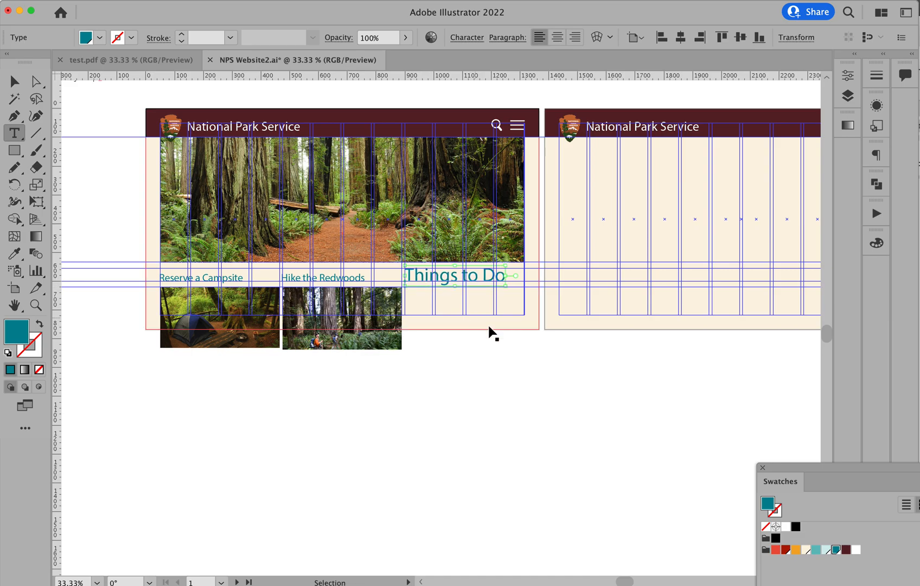
pyautogui.press('super+shift+a')
# Create an area text frame across the third column under the "Things to Do" heading and paste the copied recommendations into it.
pyautogui.moveTo(362, 234); pyautogui.dragTo(580, 380)
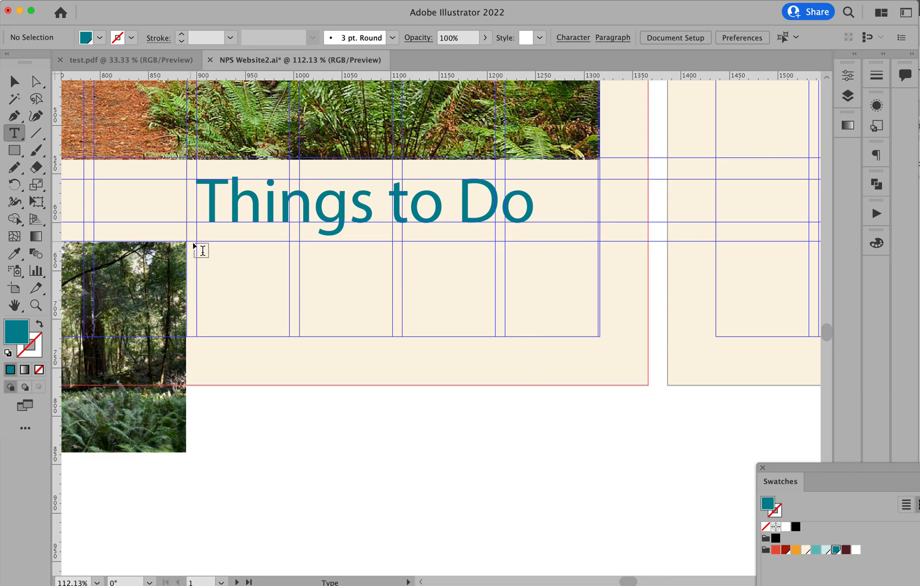
pyautogui.moveTo(197, 243); pyautogui.dragTo(598, 400)
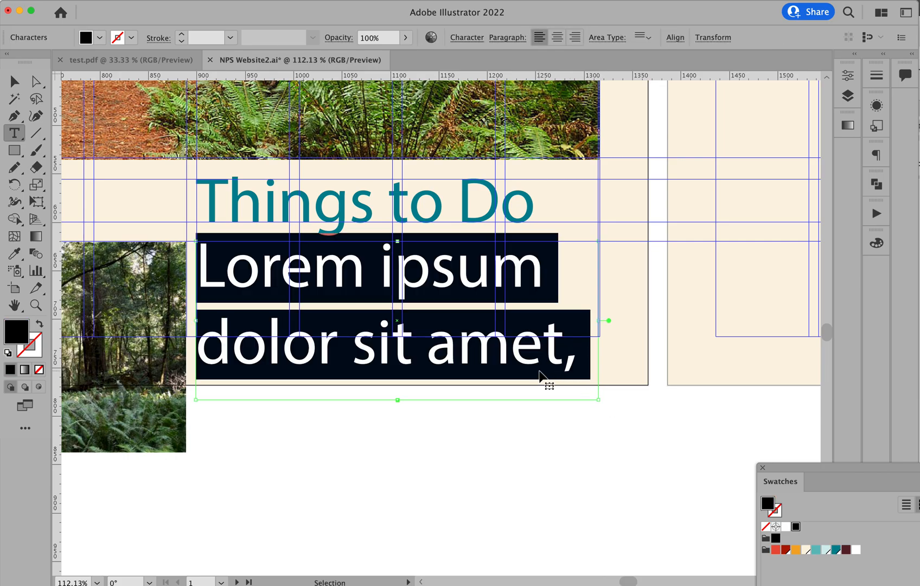
pyautogui.press('super+v')
# Reduce the font size of all the pasted recommendation text to small body copy that nearly fits one line per recommendation.
pyautogui.press('super+a')
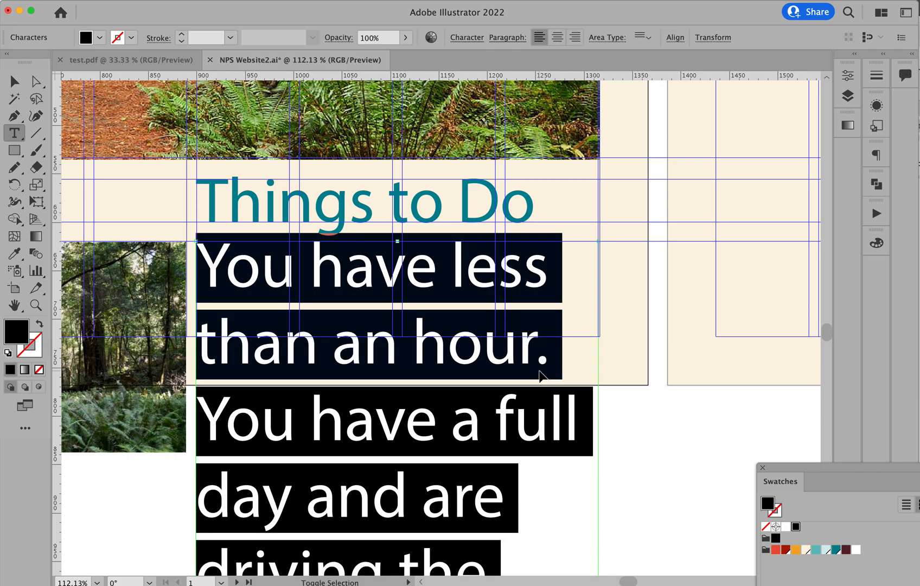
pyautogui.press('super+shift+comma')
pyautogui.press('super+shift+comma')
pyautogui.press('super+shift+comma')
pyautogui.press('super+shift+comma')
pyautogui.press('super+shift+comma')
pyautogui.press('super+shift+comma')
pyautogui.press('super+shift+comma')
pyautogui.press('super+shift+comma')
pyautogui.press('super+shift+comma')
pyautogui.press('super+shift+comma')
pyautogui.press('super+shift+comma')
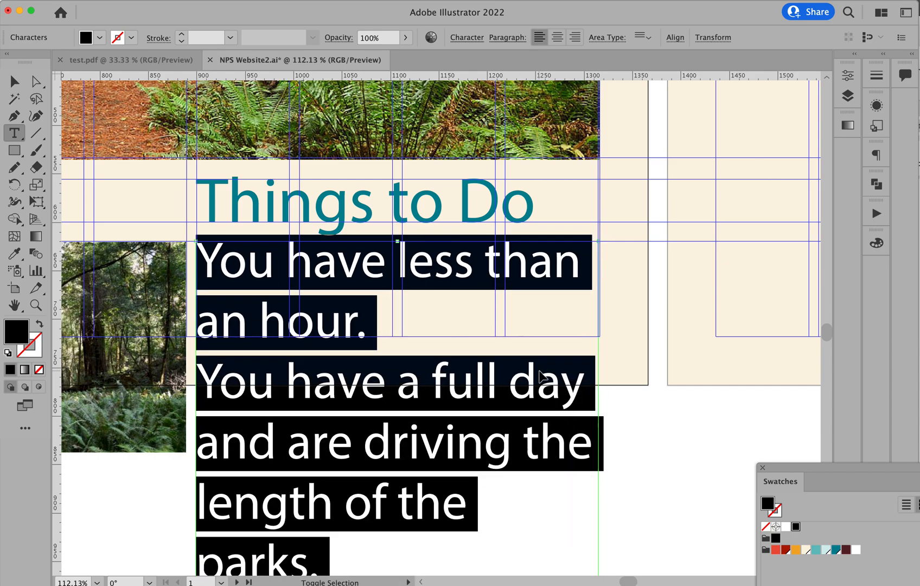
pyautogui.press('super+shift+comma')
pyautogui.press('super+shift+comma')
pyautogui.press('super+shift+comma')
pyautogui.press('super+shift+comma')
pyautogui.press('super+shift+comma')
pyautogui.press('super+shift+comma')
pyautogui.press('super+shift+comma')
pyautogui.press('super+shift+comma')
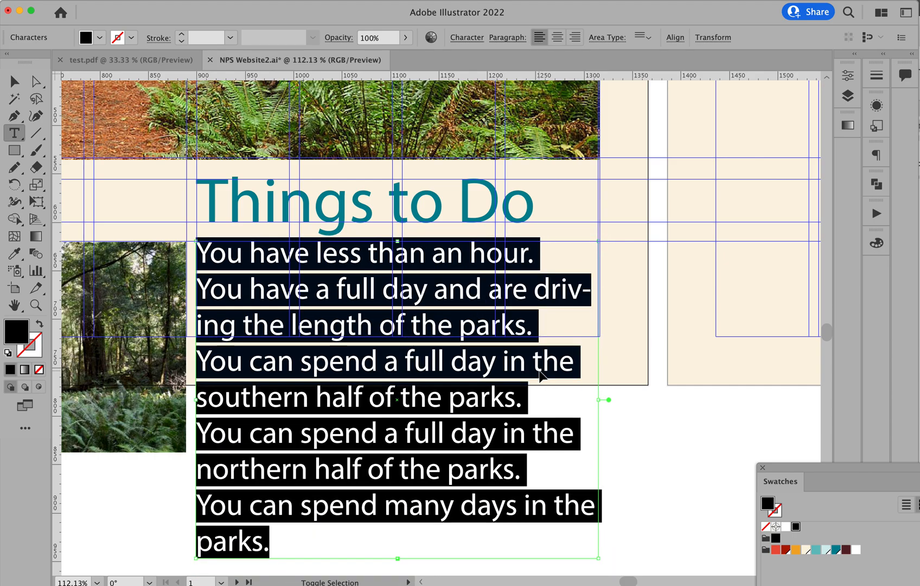
pyautogui.press('super+shift+comma')
pyautogui.press('super+shift+comma')
pyautogui.press('super+shift+comma')
pyautogui.press('super+shift+comma')
pyautogui.press('super+shift+comma')
pyautogui.press('super+shift+comma')
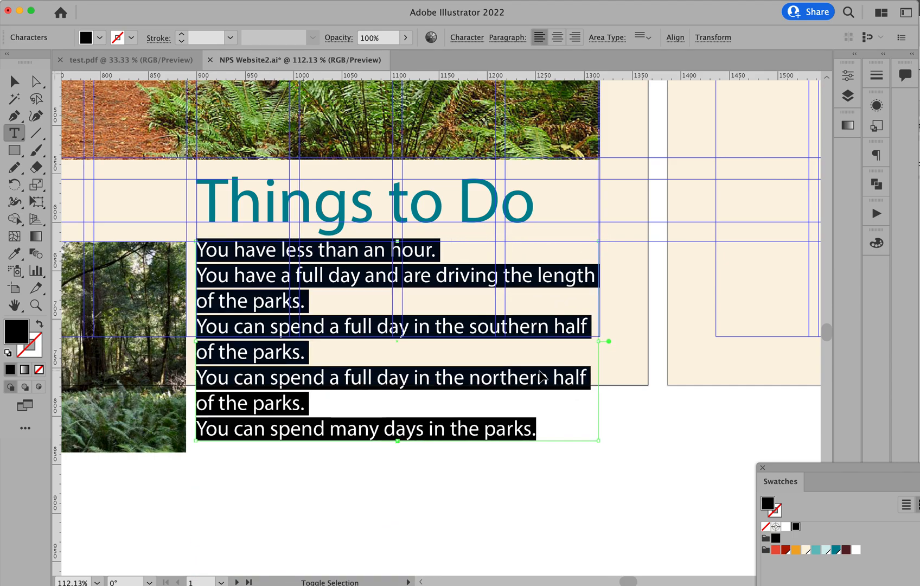
pyautogui.press('super+shift+comma')
pyautogui.press('super+shift+comma')
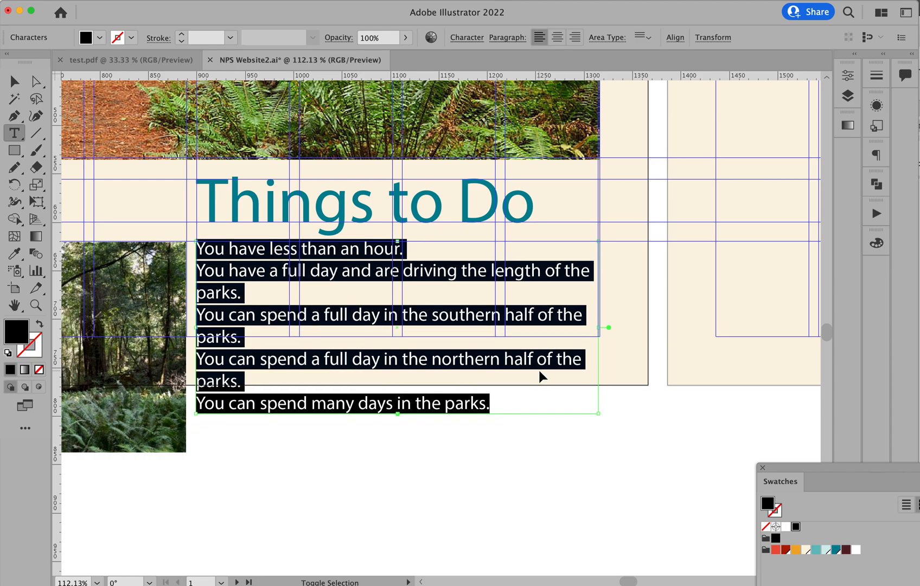
# Tighten the recommendations' line spacing and reduce their font size one more increment so each fits on a single line.
pyautogui.hotkey('alt', 'Down')
pyautogui.hotkey('alt', 'Down')
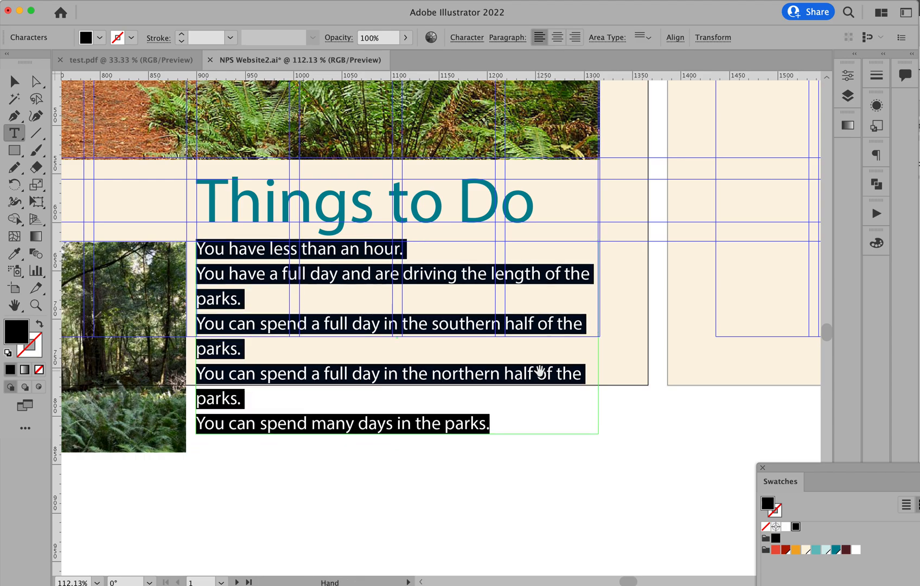
pyautogui.hotkey('alt', 'Up')
pyautogui.hotkey('alt', 'Up')
pyautogui.hotkey('alt', 'Up')
pyautogui.hotkey('alt', 'Up')
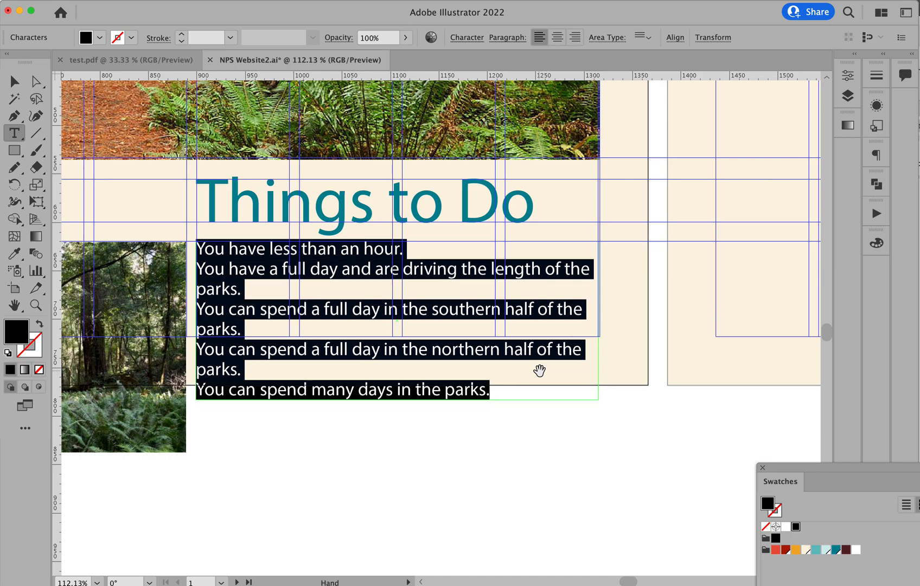
pyautogui.press('super+shift+comma')
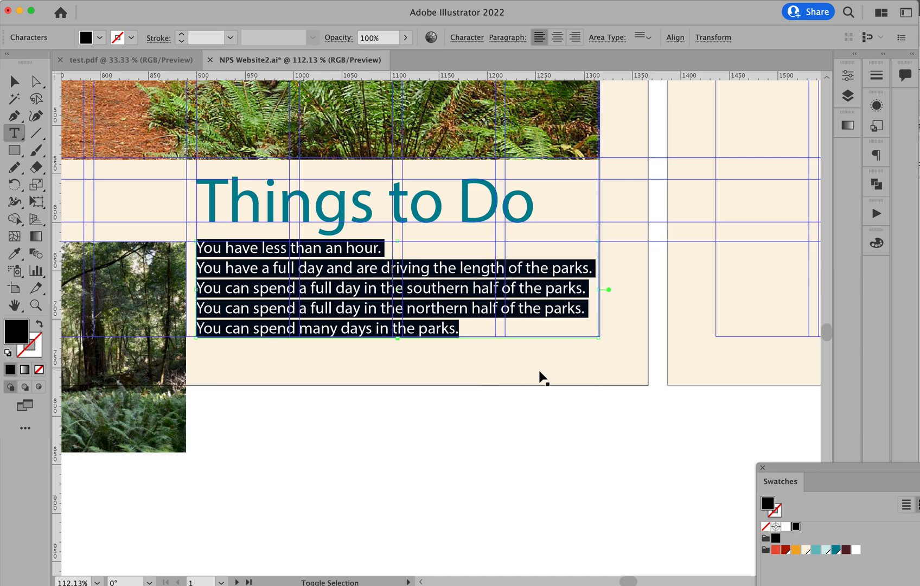
pyautogui.keyDown('super'); pyautogui.click(524, 428); pyautogui.keyUp('super')
# Increase the line spacing of the five recommendations so they spread down toward the artboard's lower edge.
pyautogui.keyDown('alt'); pyautogui.keyDown('super'); pyautogui.click(349, 323); pyautogui.keyUp('super'); pyautogui.keyUp('alt')
pyautogui.keyDown('alt'); pyautogui.keyDown('super'); pyautogui.click(350, 323); pyautogui.keyUp('super'); pyautogui.keyUp('alt')
pyautogui.keyDown('alt'); pyautogui.keyDown('super'); pyautogui.click(351, 323); pyautogui.keyUp('super'); pyautogui.keyUp('alt')
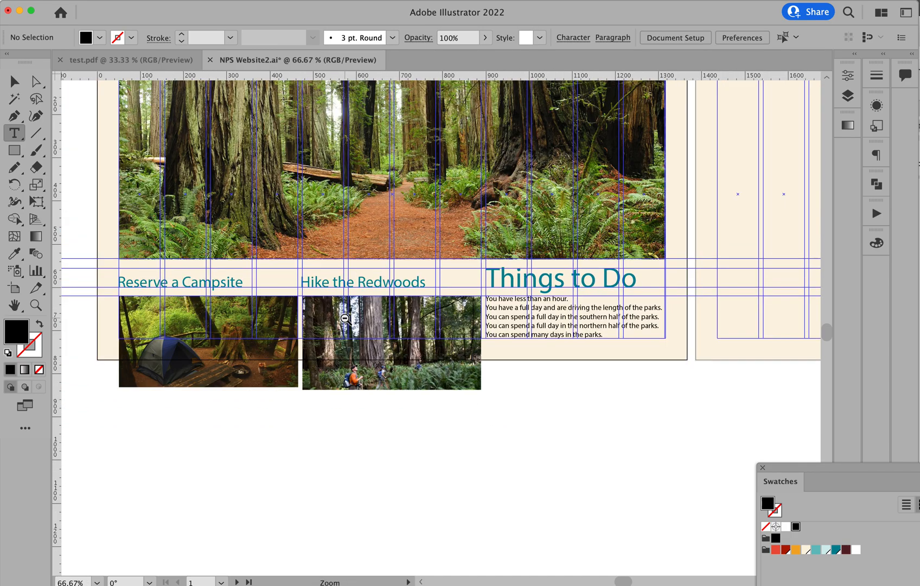
pyautogui.keyDown('alt'); pyautogui.keyDown('super'); pyautogui.click(353, 323); pyautogui.keyUp('super'); pyautogui.keyUp('alt')
pyautogui.hscroll(2, 614, 324)
pyautogui.moveTo(478, 279); pyautogui.dragTo(603, 375)
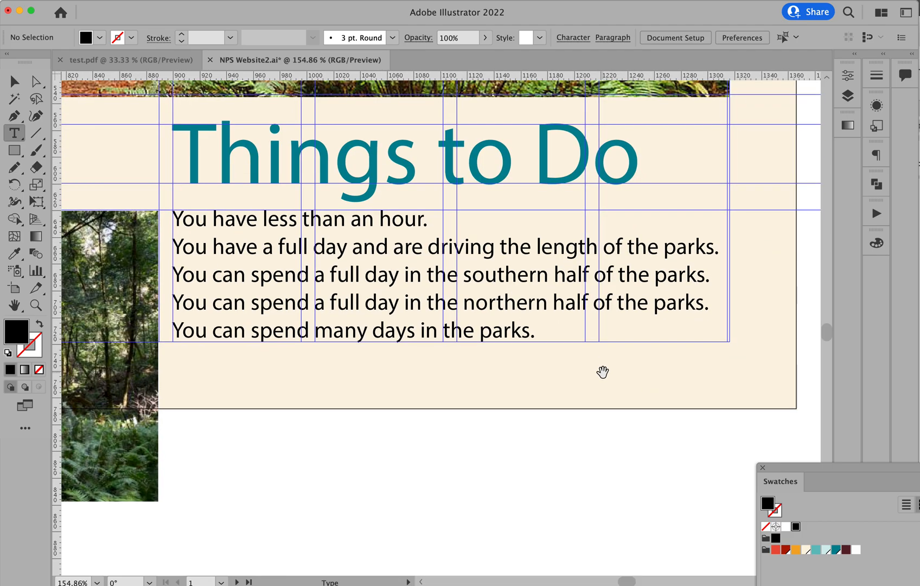
pyautogui.click(508, 309)
pyautogui.press('super+a')
pyautogui.hotkey('alt', 'Down')
pyautogui.hotkey('alt', 'Down')
pyautogui.hotkey('alt', 'Down')
pyautogui.hotkey('alt', 'Down')
pyautogui.hotkey('alt', 'Down')
pyautogui.hotkey('alt', 'Down')
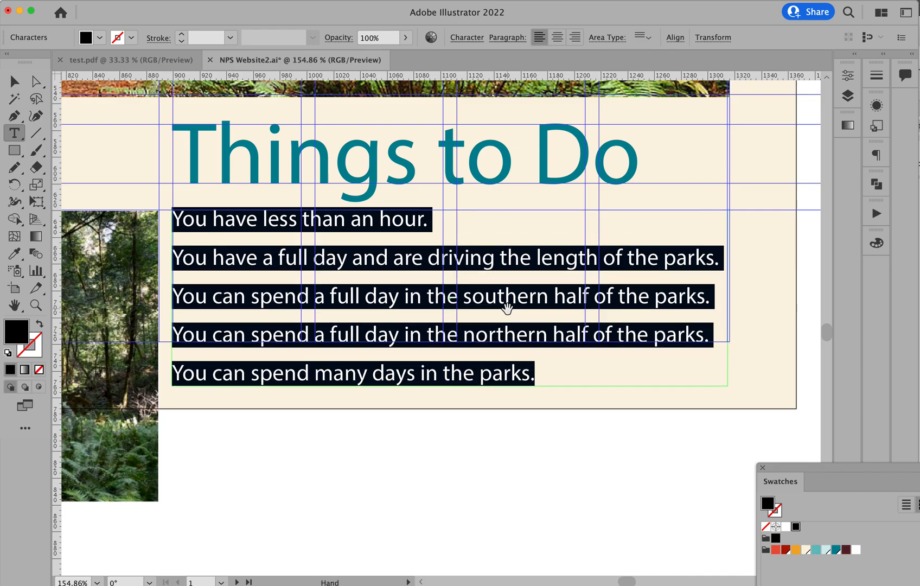
pyautogui.hotkey('alt', 'Down')
pyautogui.keyDown('super'); pyautogui.click(513, 453); pyautogui.keyUp('super')
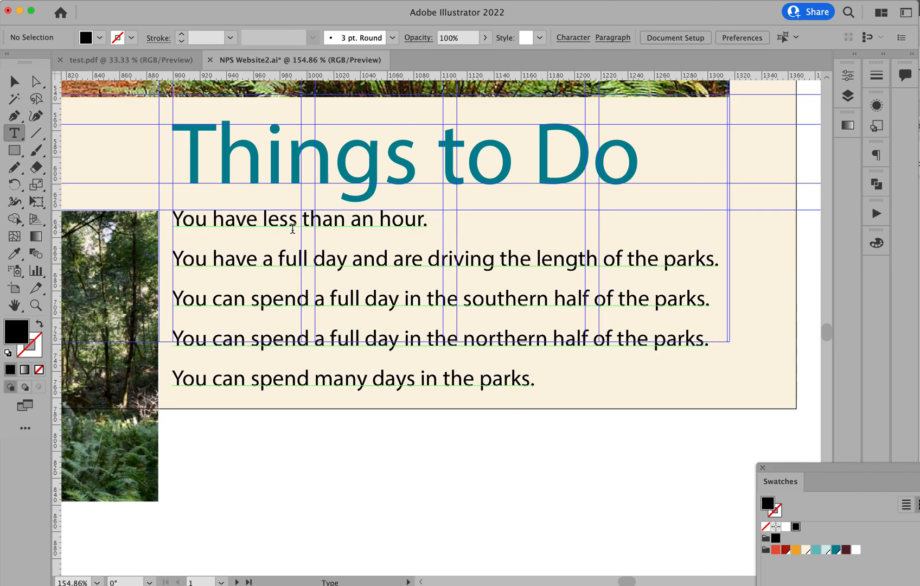
# Set the "Things to Do" heading to the Semibold style and fill it with the dark red swatch R=176 G=27 B=0.
pyautogui.keyDown('alt'); pyautogui.keyDown('super'); pyautogui.click(337, 372); pyautogui.keyUp('super'); pyautogui.keyUp('alt')
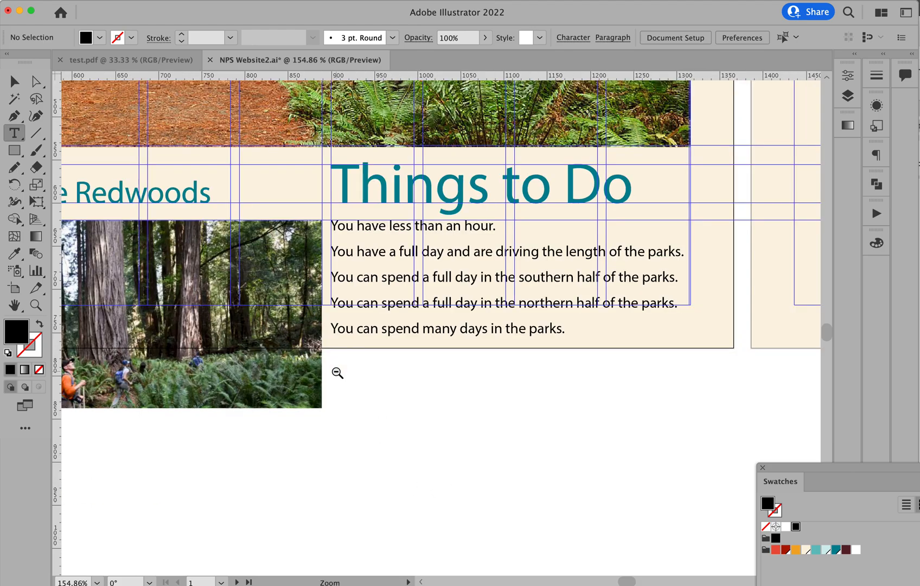
pyautogui.keyDown('alt'); pyautogui.keyDown('super'); pyautogui.click(337, 372); pyautogui.keyUp('super'); pyautogui.keyUp('alt')
pyautogui.keyDown('alt'); pyautogui.keyDown('super'); pyautogui.click(337, 372); pyautogui.keyUp('super'); pyautogui.keyUp('alt')
pyautogui.moveTo(470, 231); pyautogui.dragTo(506, 247)
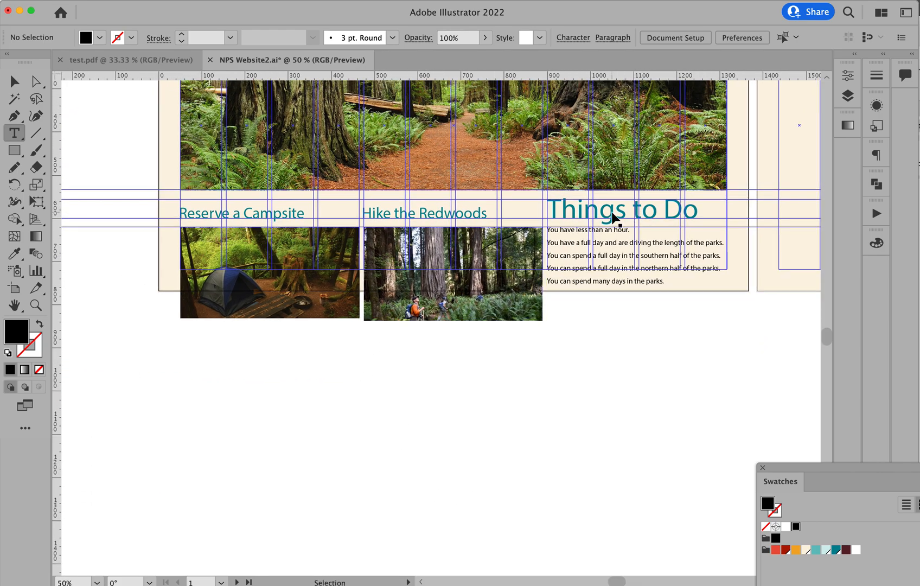
pyautogui.keyDown('super'); pyautogui.click(612, 217); pyautogui.keyUp('super')
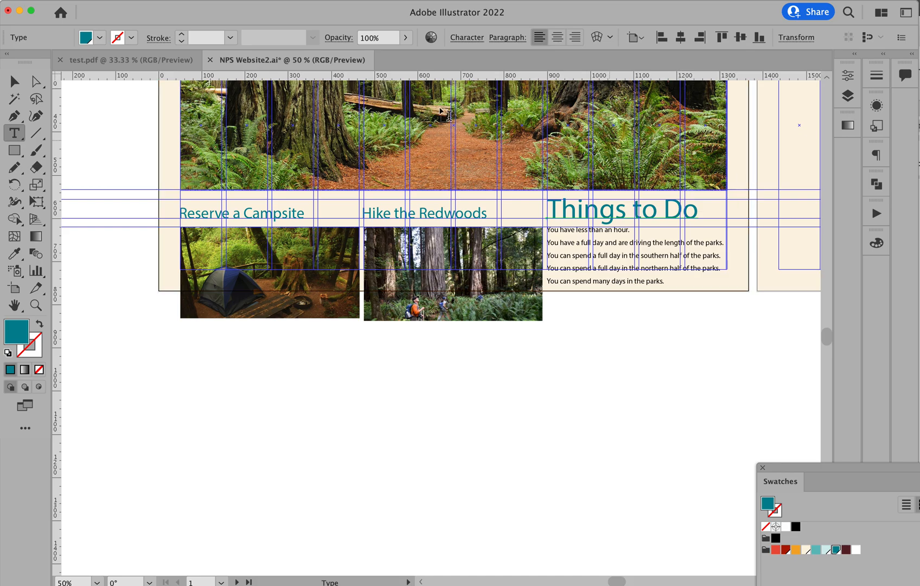
pyautogui.click(847, 79)
pyautogui.click(809, 366)
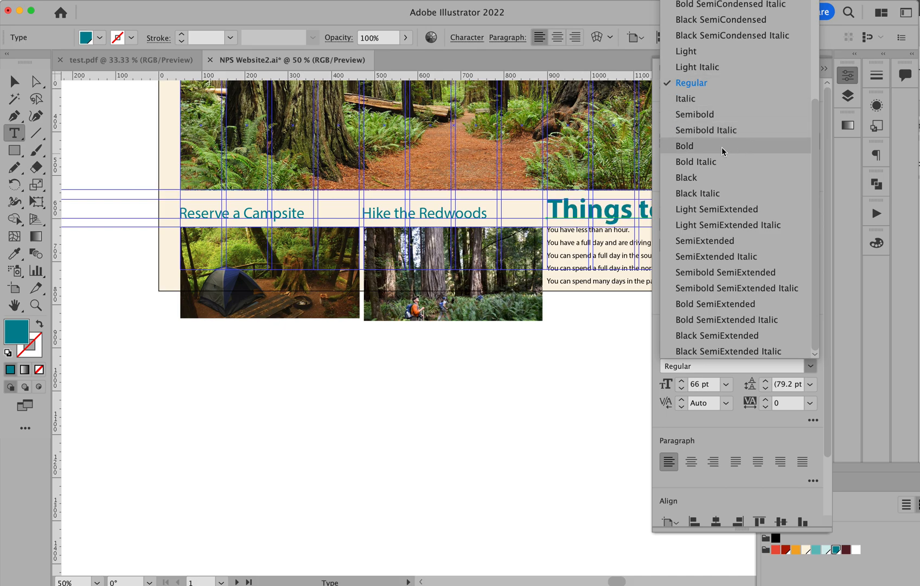
pyautogui.click(720, 116)
pyautogui.click(862, 529)
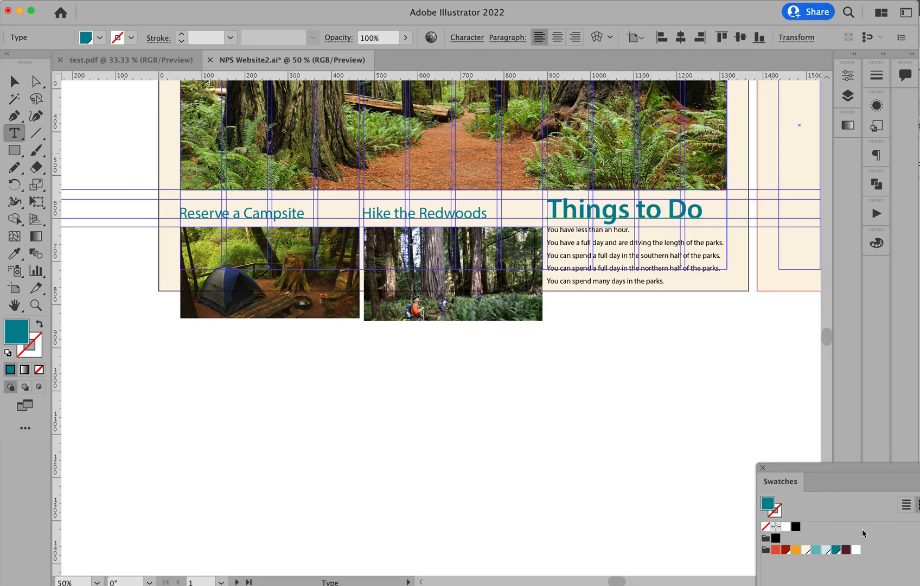
pyautogui.click(786, 549)
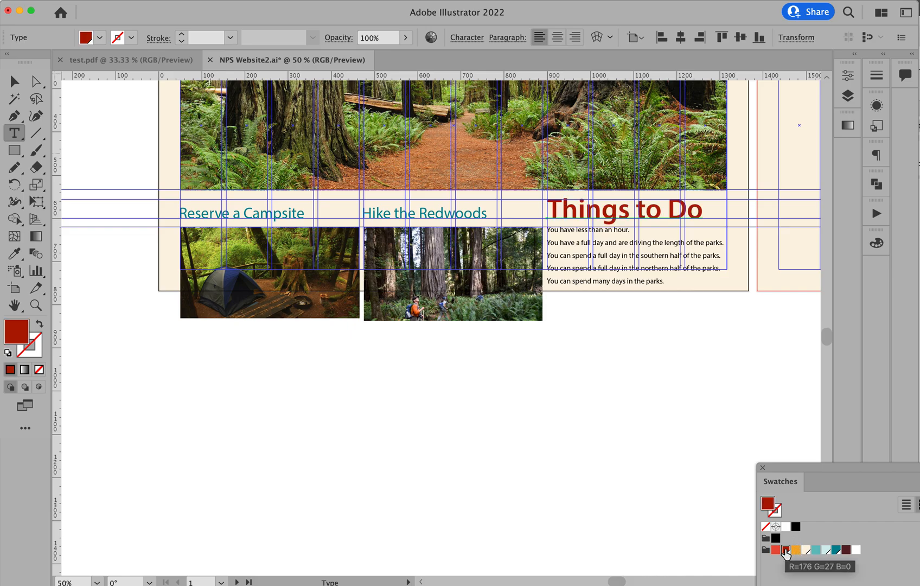
pyautogui.keyDown('super'); pyautogui.click(704, 507); pyautogui.keyUp('super')
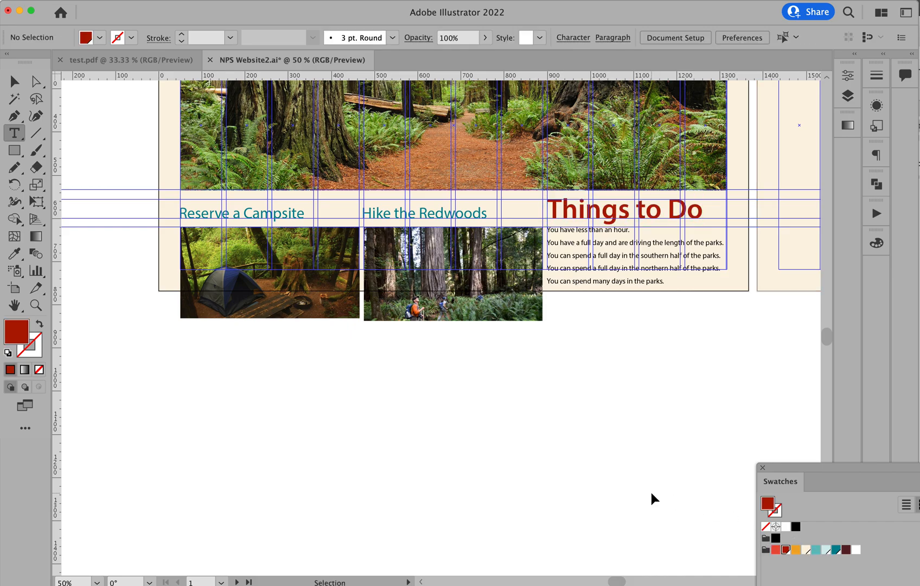
# Review the home page layout with the guides hidden, and show the guides again.
pyautogui.press('super+semicolon')
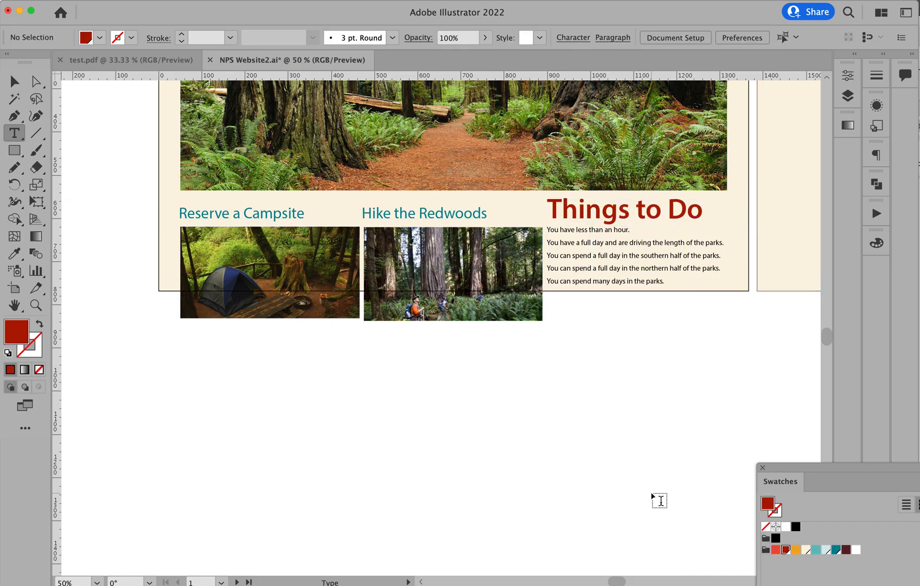
pyautogui.keyDown('alt'); pyautogui.keyDown('super'); pyautogui.click(548, 354); pyautogui.keyUp('super'); pyautogui.keyUp('alt')
pyautogui.moveTo(524, 325); pyautogui.dragTo(513, 407)
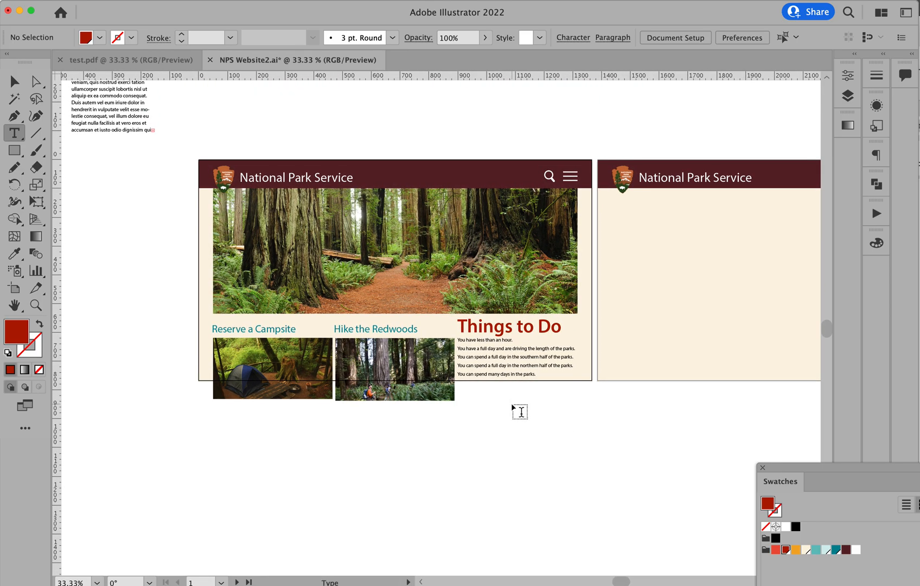
pyautogui.press('v')
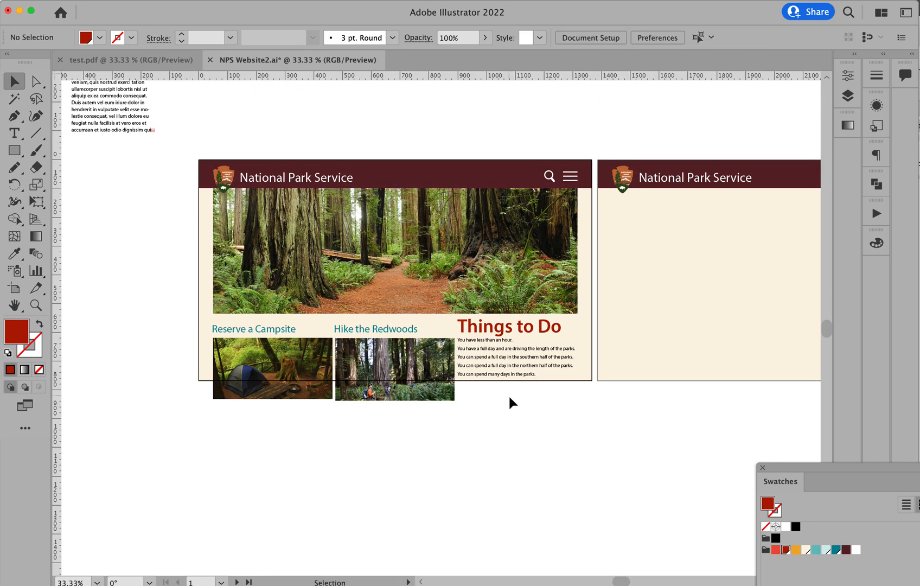
pyautogui.press('super+semicolon')
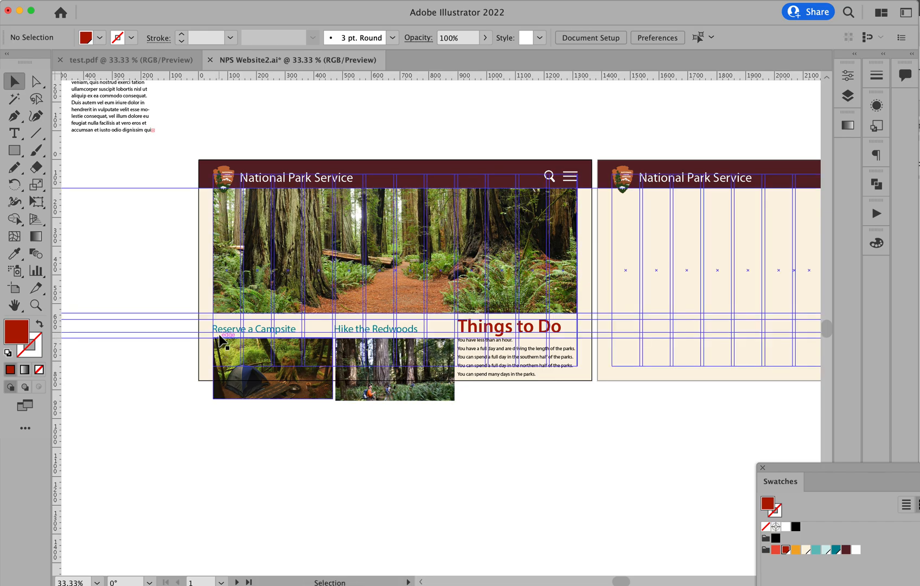
pyautogui.moveTo(196, 309); pyautogui.dragTo(509, 461)
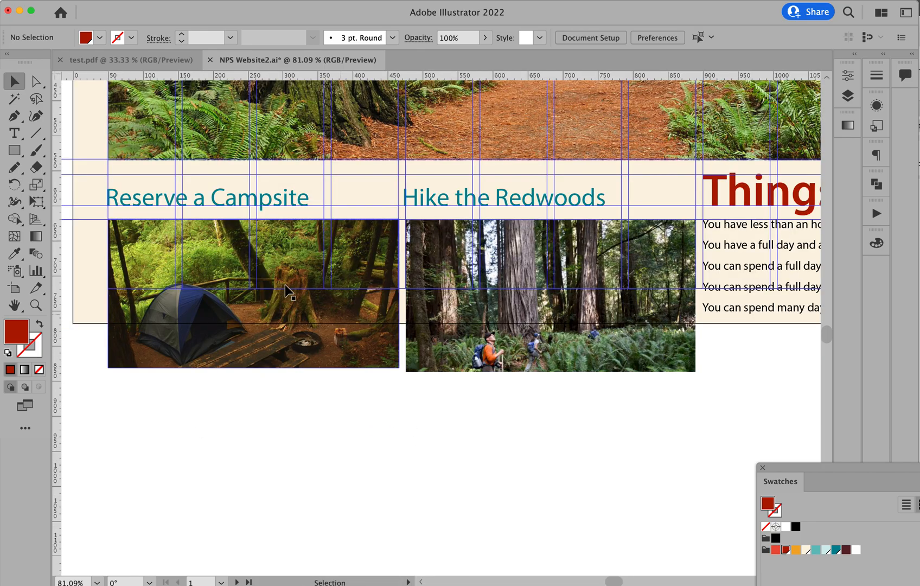
# Move the campsite and hiking photos up together until their upper edges meet the guide below the main forest image.
pyautogui.click(263, 317)
pyautogui.keyDown('shift'); pyautogui.click(485, 325); pyautogui.keyUp('shift')
pyautogui.moveTo(484, 330); pyautogui.dragTo(480, 286)
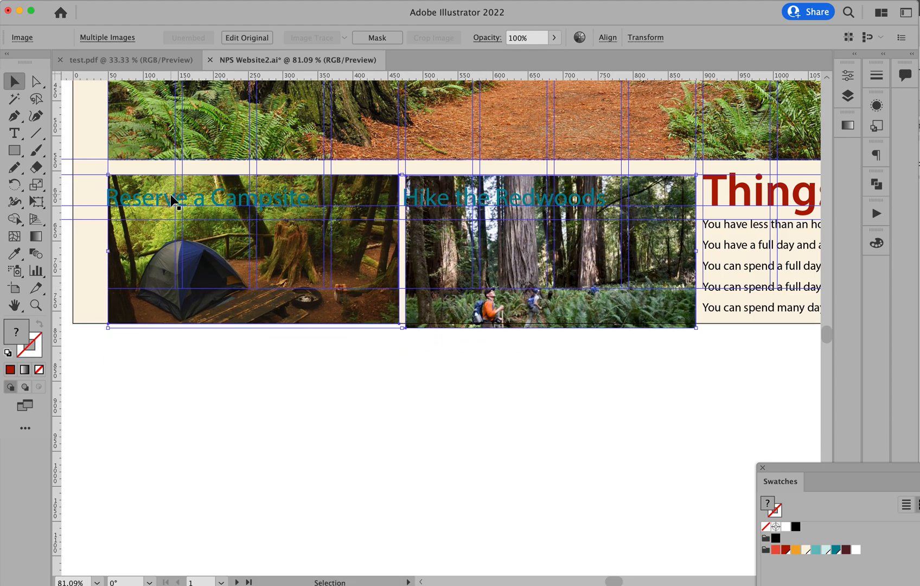
# Shift the "Reserve a Campsite" and "Hike the Redwoods" headings slightly right of their photos' left edges and fill both with white.
pyautogui.moveTo(172, 194); pyautogui.dragTo(181, 196)
pyautogui.moveTo(459, 198); pyautogui.dragTo(470, 198)
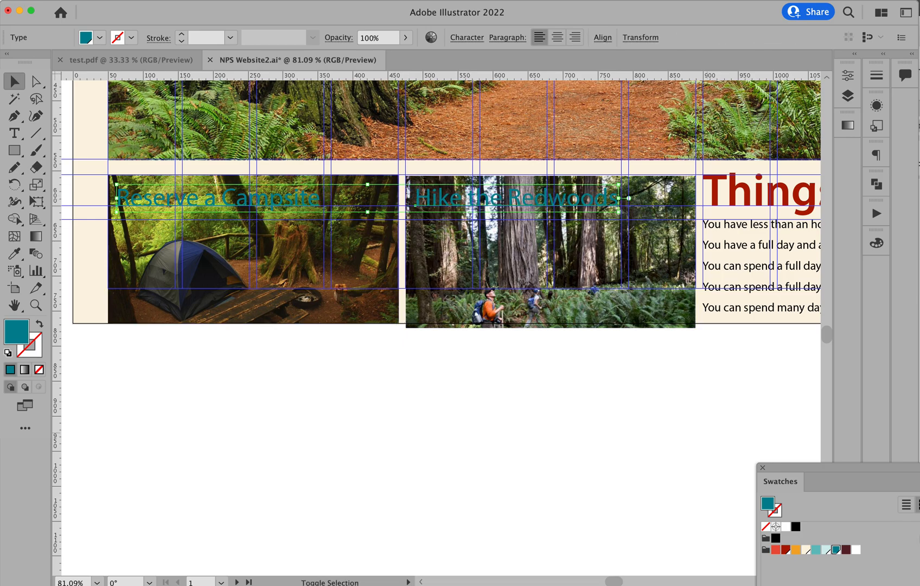
pyautogui.click(855, 550)
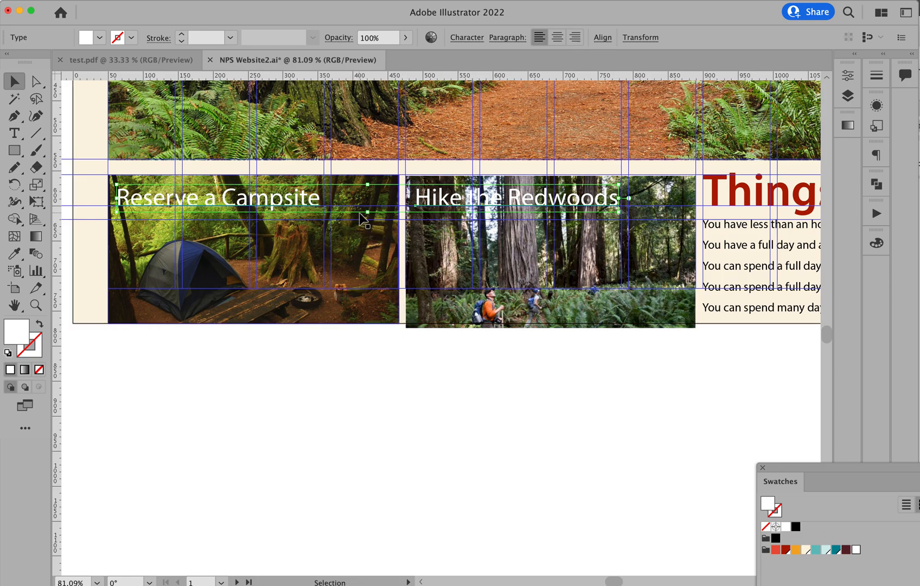
# Start a Multiply drop shadow effect on the two photo headings and set its opacity to 91%.
pyautogui.click(847, 75)
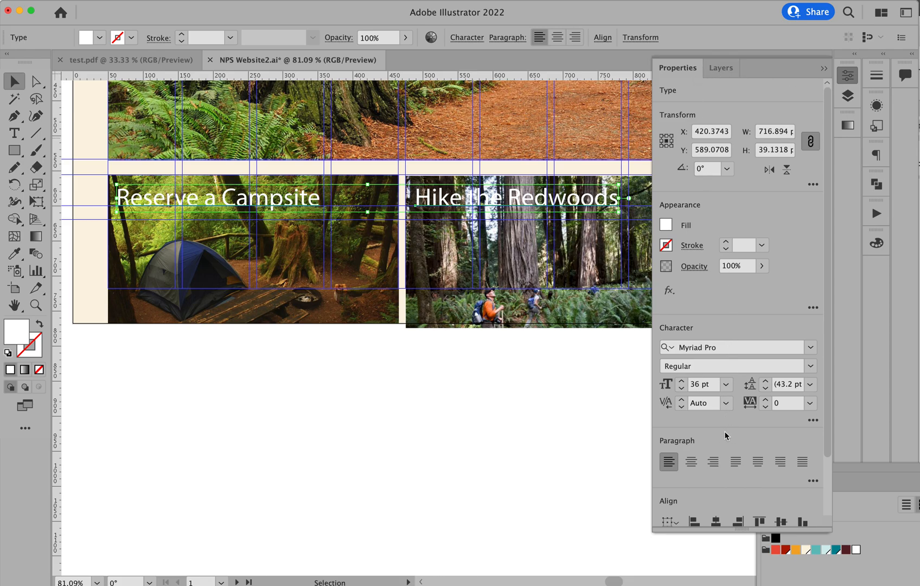
pyautogui.click(670, 292)
pyautogui.moveTo(694, 539)
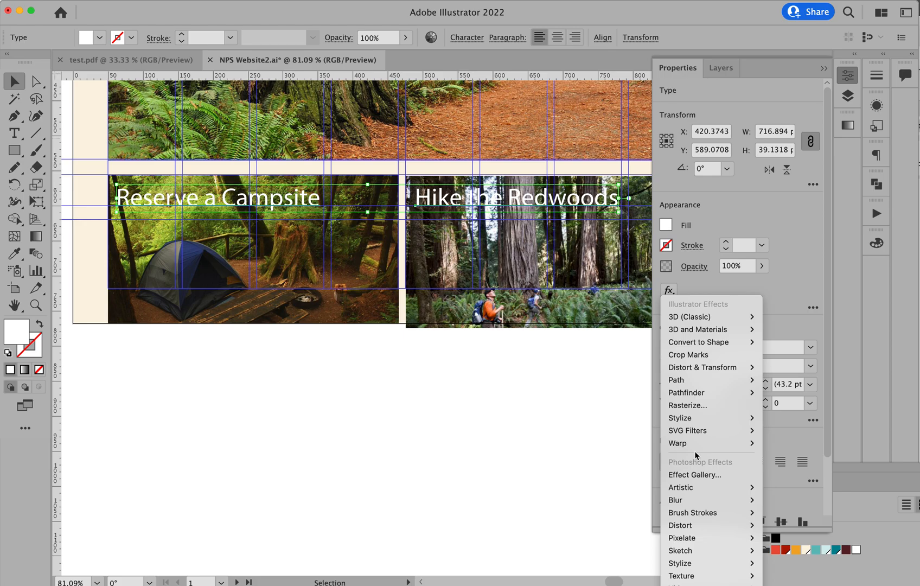
pyautogui.moveTo(694, 417)
pyautogui.click(819, 423)
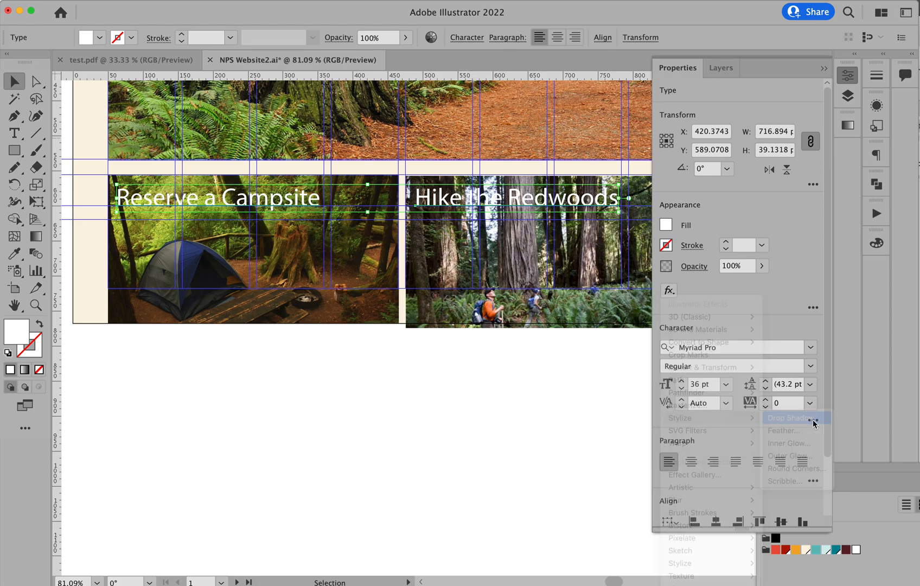
pyautogui.moveTo(900, 76); pyautogui.dragTo(293, 361)
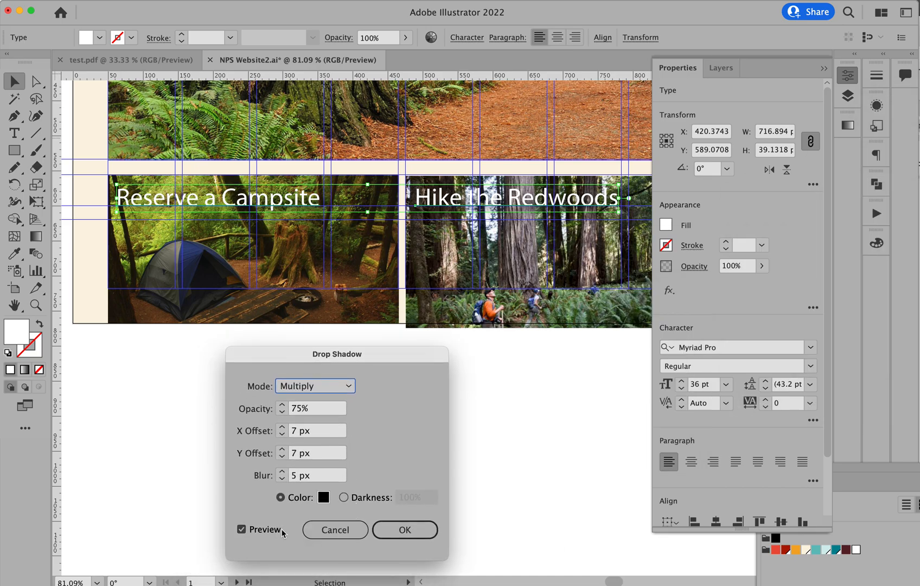
pyautogui.click(282, 405)
pyautogui.click(282, 406)
pyautogui.click(282, 406)
pyautogui.click(282, 405)
pyautogui.click(282, 406)
pyautogui.click(282, 406)
pyautogui.click(282, 405)
pyautogui.click(282, 406)
pyautogui.click(282, 406)
pyautogui.click(282, 406)
pyautogui.click(282, 406)
pyautogui.click(282, 406)
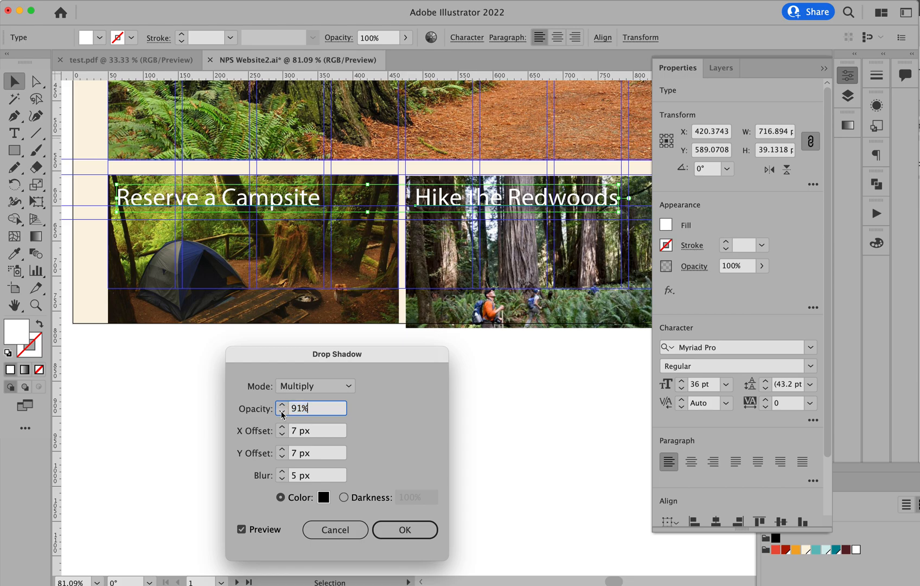
# Set the headings' drop shadow to a 3 px X offset, 3 px Y offset and 2 px blur.
pyautogui.click(282, 435)
pyautogui.click(282, 435)
pyautogui.click(282, 457)
pyautogui.click(282, 457)
pyautogui.click(282, 435)
pyautogui.click(282, 435)
pyautogui.click(282, 457)
pyautogui.click(282, 457)
pyautogui.click(282, 480)
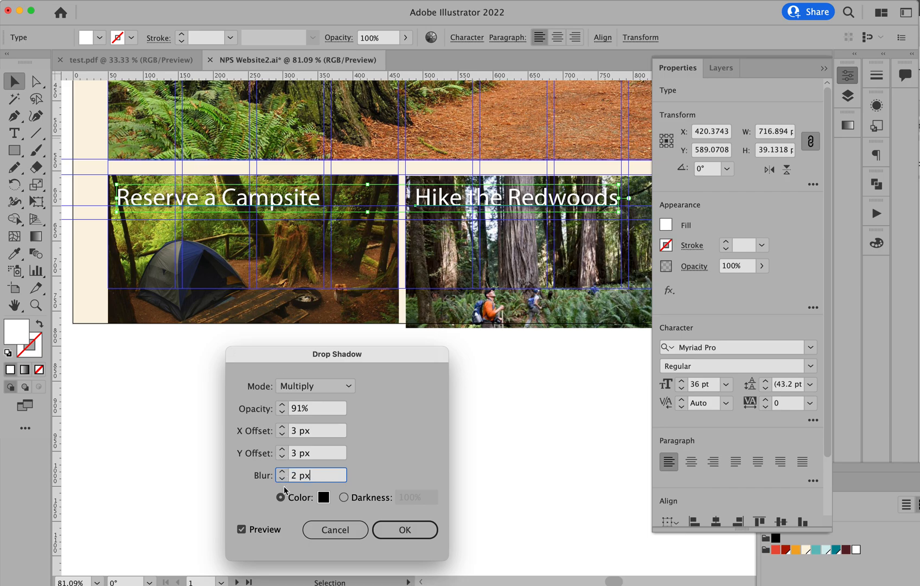
pyautogui.click(281, 477)
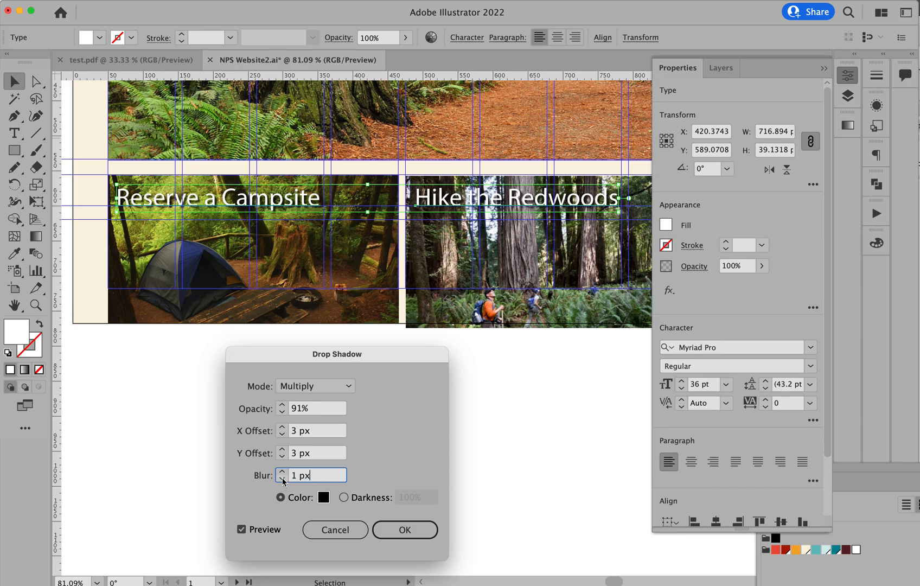
pyautogui.click(281, 475)
pyautogui.click(281, 473)
# Raise the drop shadow opacity to 100%, apply the effect to both headings and deselect them.
pyautogui.click(281, 405)
pyautogui.click(281, 404)
pyautogui.click(282, 404)
pyautogui.click(281, 405)
pyautogui.click(282, 405)
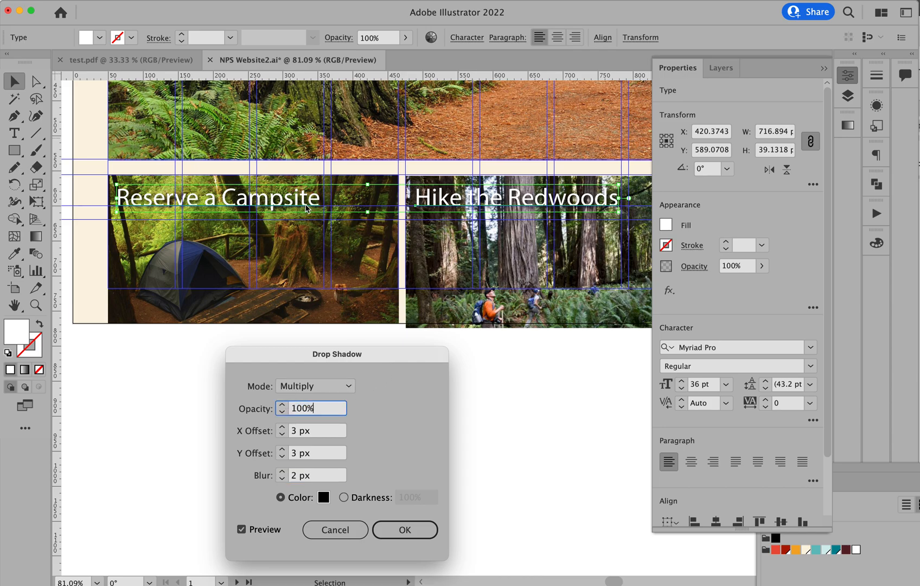
pyautogui.click(405, 532)
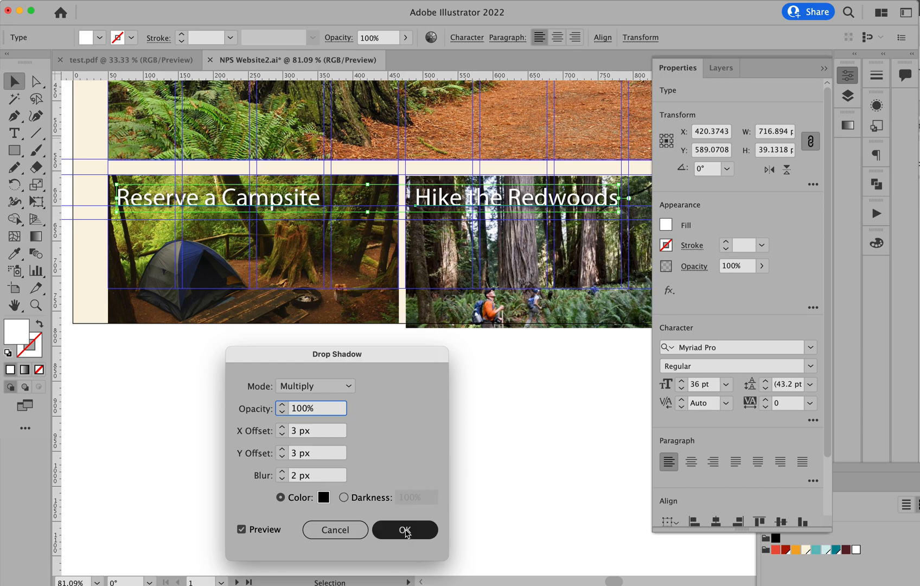
pyautogui.click(517, 489)
# Examine the home page layout with the guides hidden, along with the two empty page artboards beside it.
pyautogui.press('super+alt+space')
pyautogui.keyDown('alt'); pyautogui.keyDown('super'); pyautogui.click(502, 393); pyautogui.keyUp('super'); pyautogui.keyUp('alt')
pyautogui.press('space')
pyautogui.moveTo(603, 316); pyautogui.dragTo(501, 405)
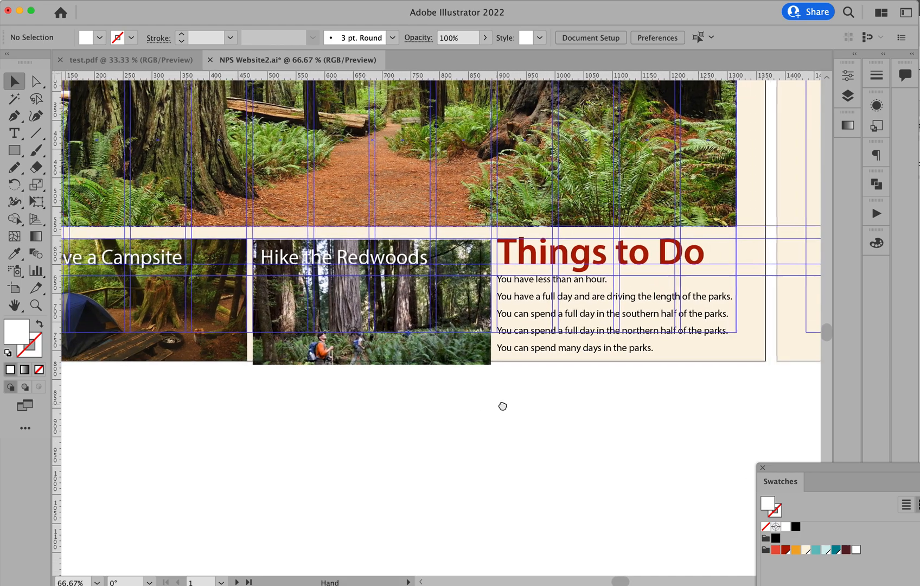
pyautogui.keyDown('alt'); pyautogui.keyDown('super'); pyautogui.click(467, 365); pyautogui.keyUp('super'); pyautogui.keyUp('alt')
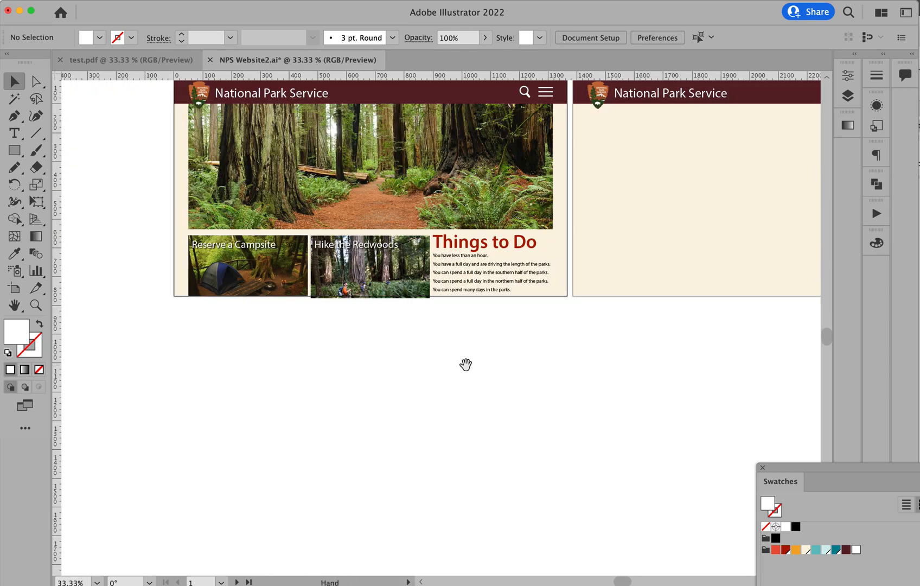
pyautogui.moveTo(464, 363); pyautogui.dragTo(493, 447)
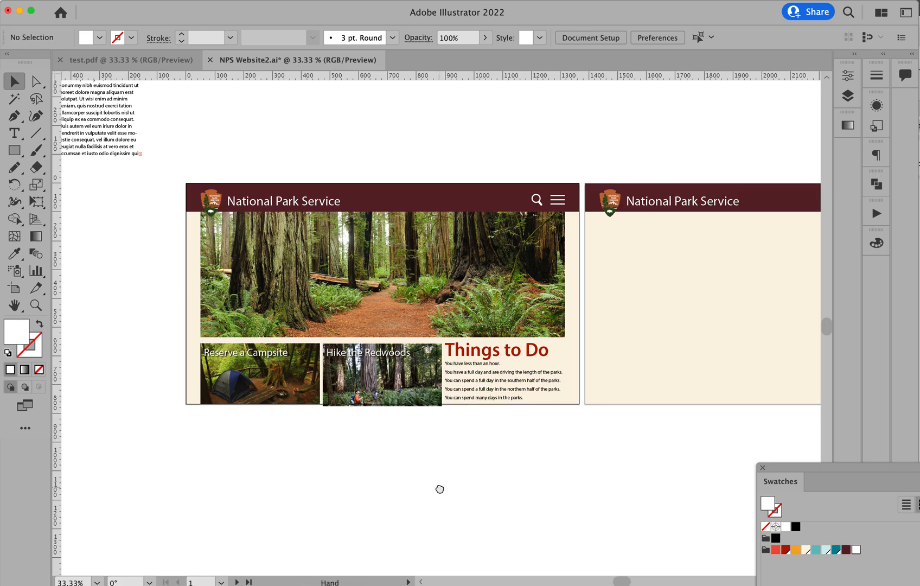
pyautogui.moveTo(585, 410); pyautogui.dragTo(617, 409)
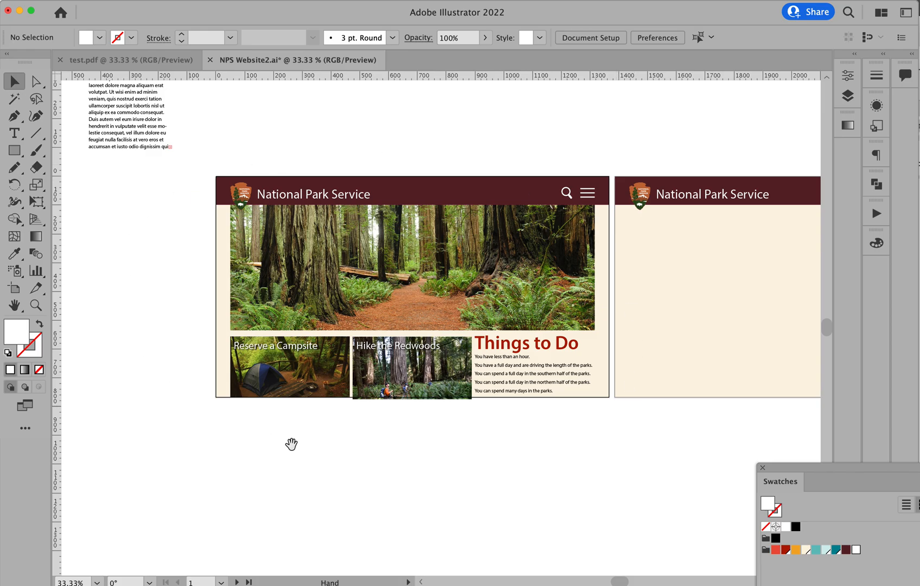
pyautogui.moveTo(651, 321); pyautogui.dragTo(306, 327)
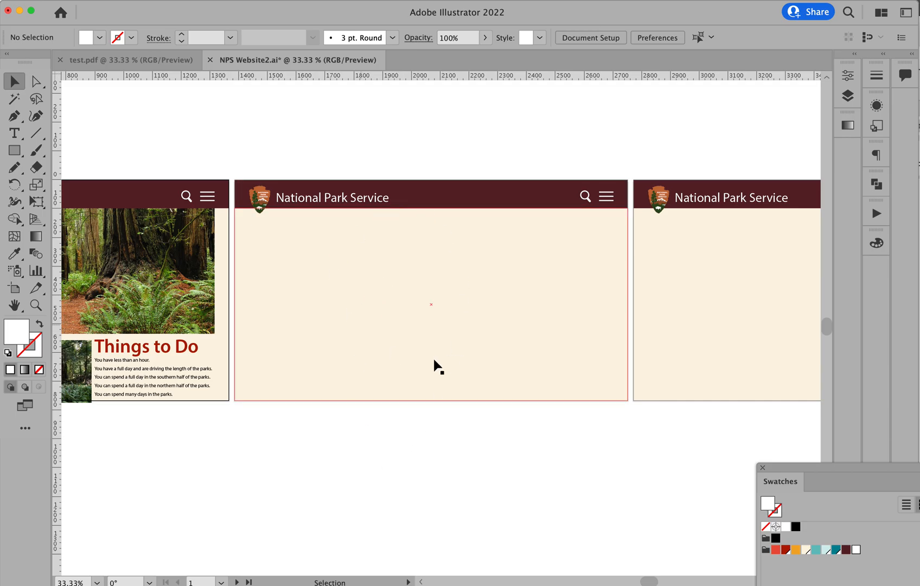
pyautogui.moveTo(650, 334); pyautogui.dragTo(494, 333)
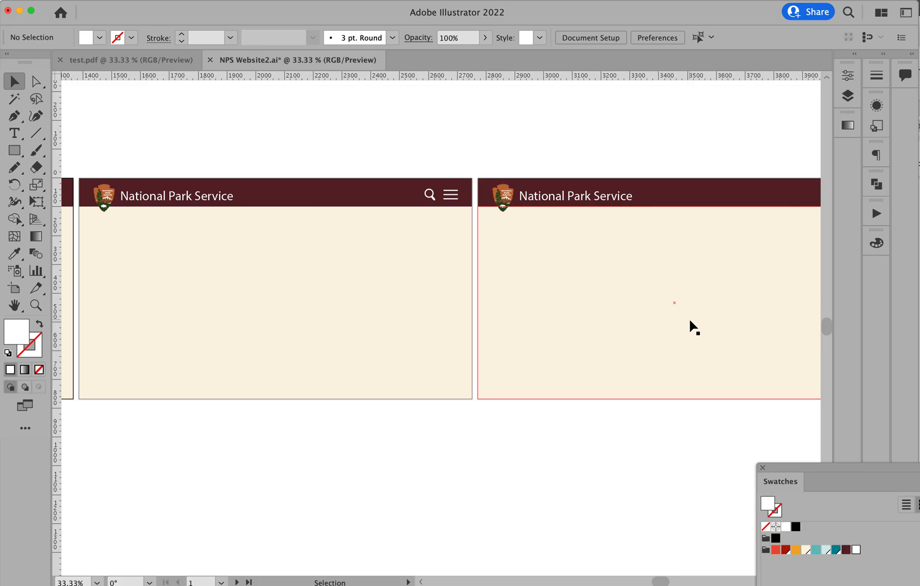
pyautogui.moveTo(458, 335); pyautogui.dragTo(690, 321)
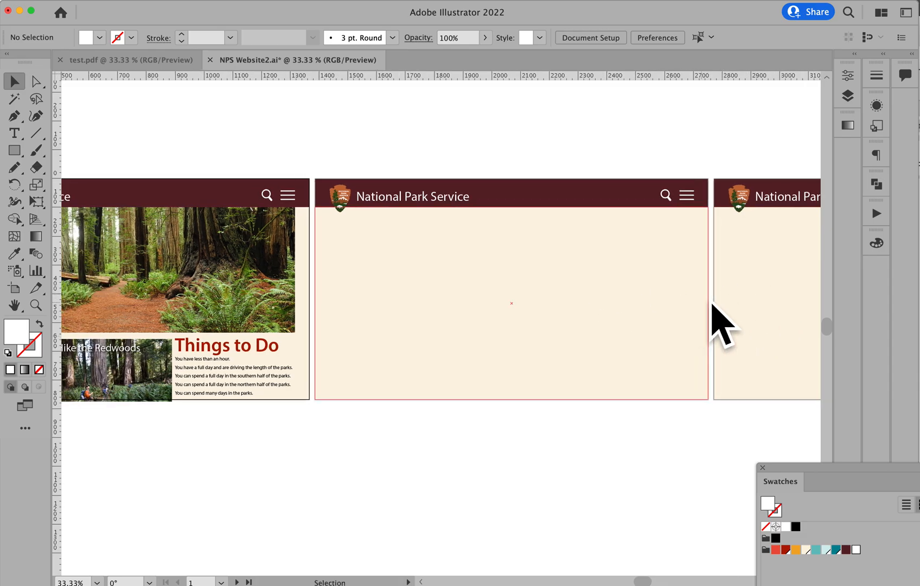
pyautogui.hscroll(-10, 711, 304)
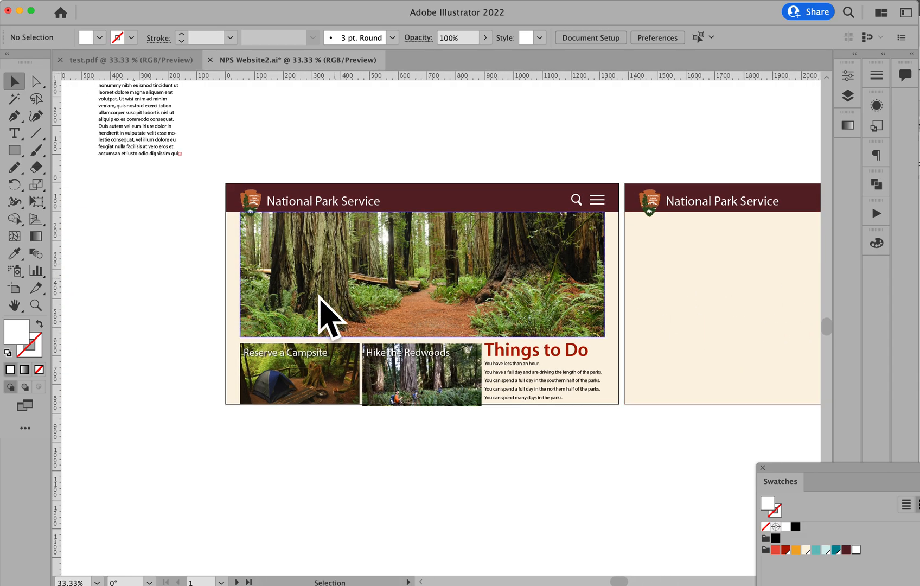
pyautogui.moveTo(686, 297); pyautogui.dragTo(369, 280)
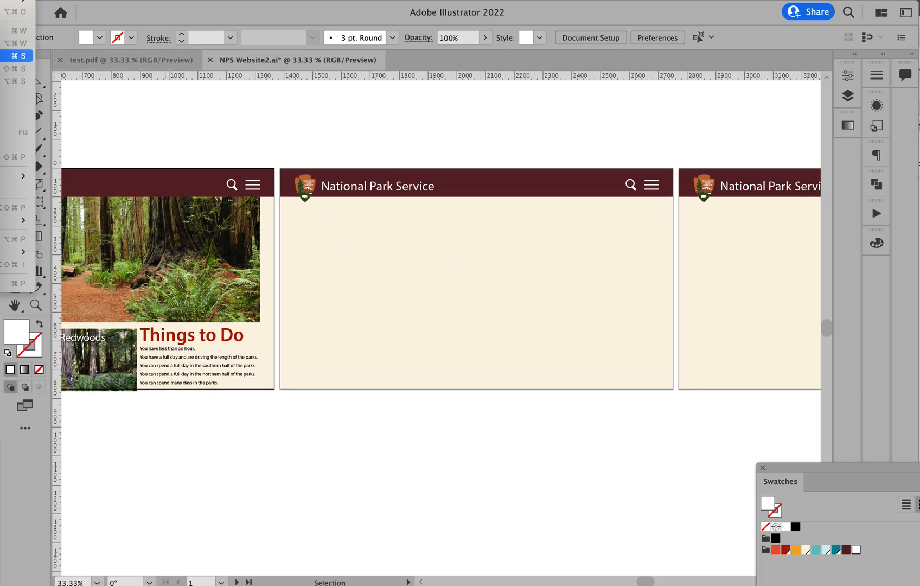
# Place Channel Islands Main.jpg below the header of the second artboard, with the guides shown, spanning the full width of the column grid.
pyautogui.press('super+shift+s')
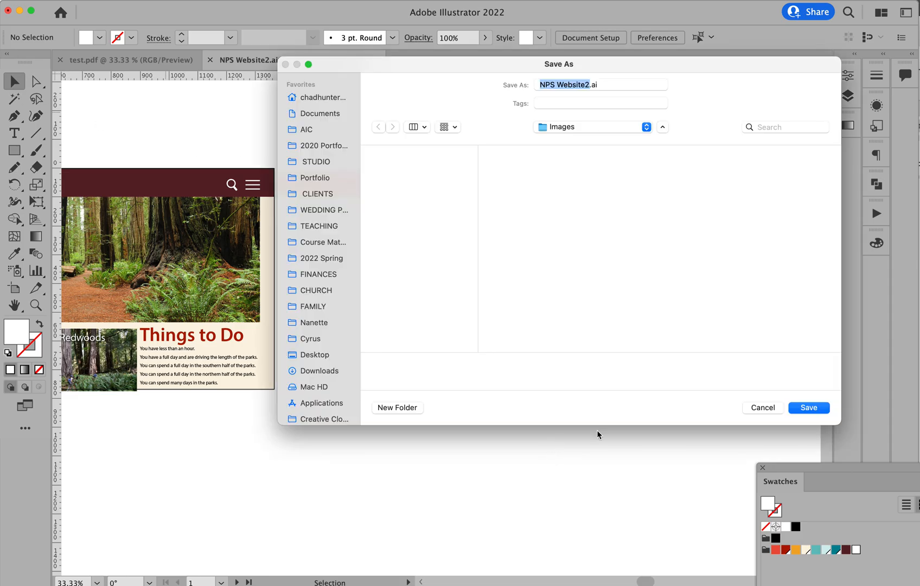
pyautogui.click(764, 407)
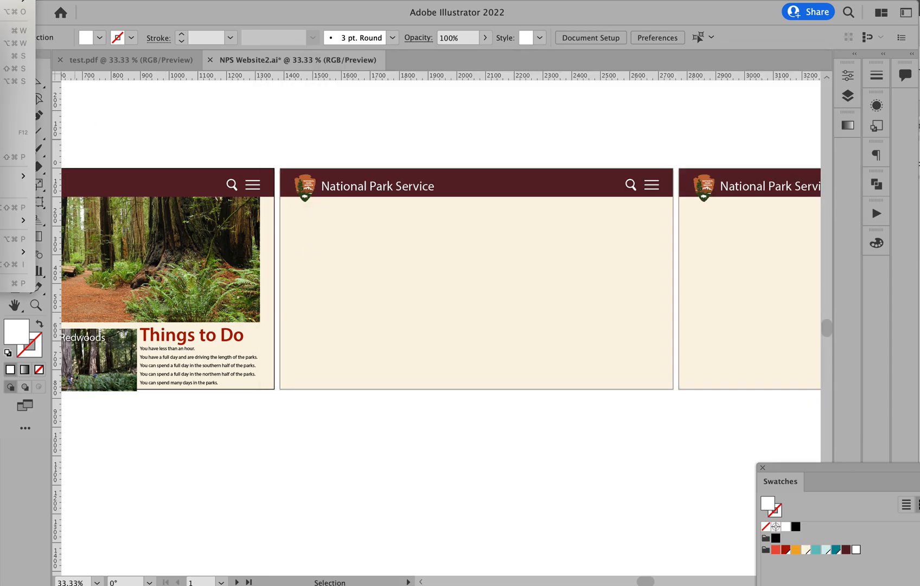
pyautogui.click(17, 157)
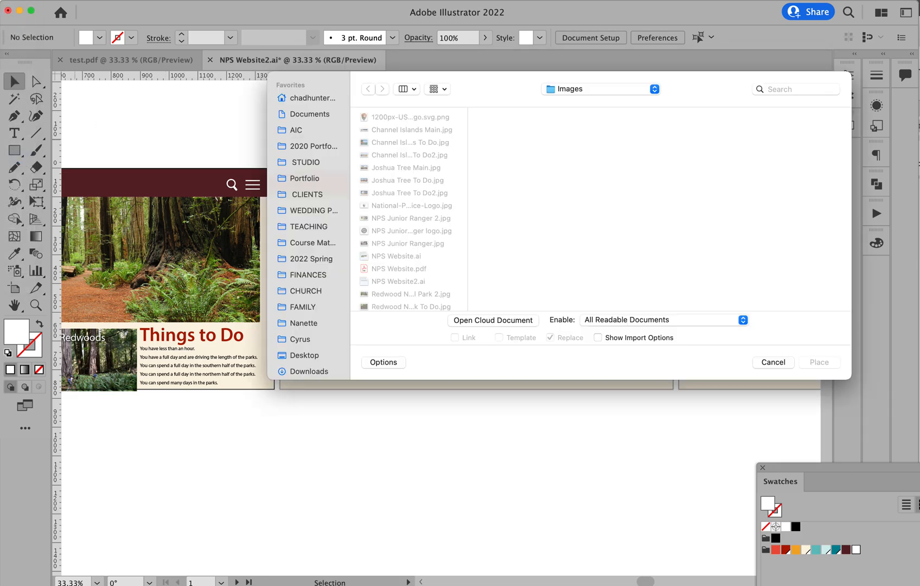
pyautogui.moveTo(467, 252); pyautogui.dragTo(524, 252)
pyautogui.click(416, 130)
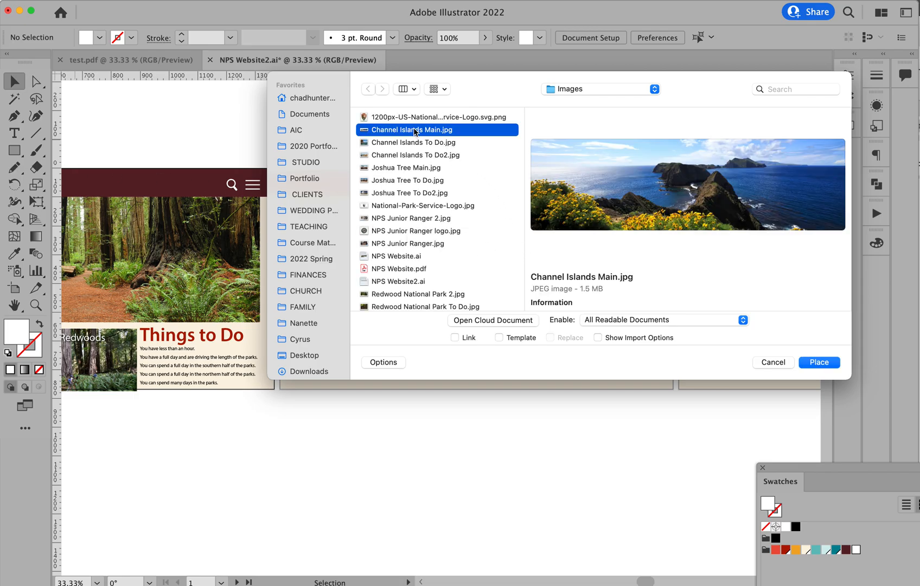
pyautogui.doubleClick(415, 130)
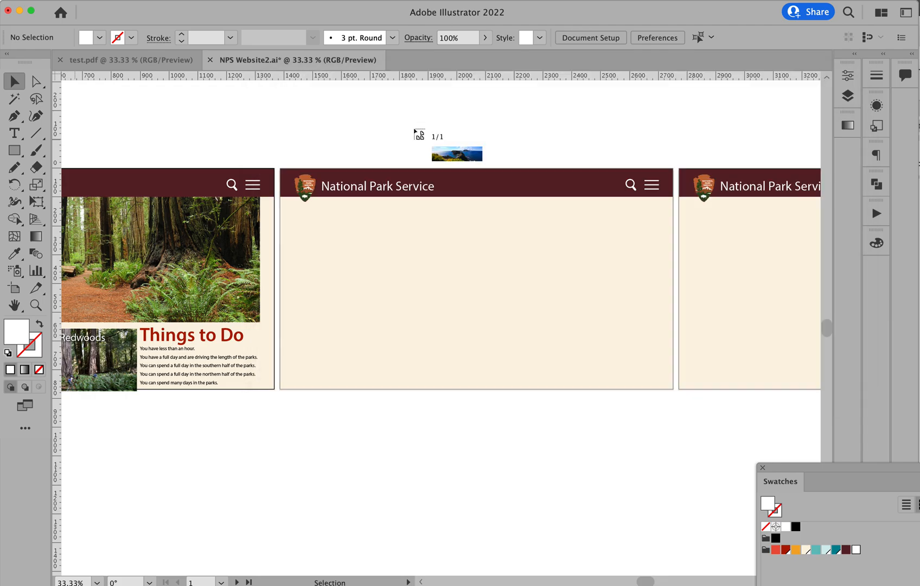
pyautogui.press('super+semicolon')
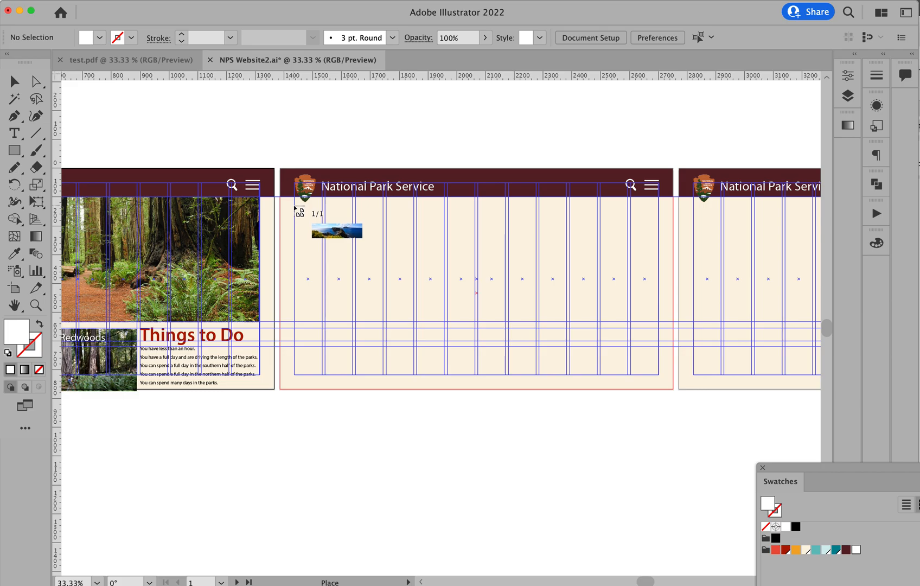
pyautogui.moveTo(294, 207); pyautogui.dragTo(661, 320)
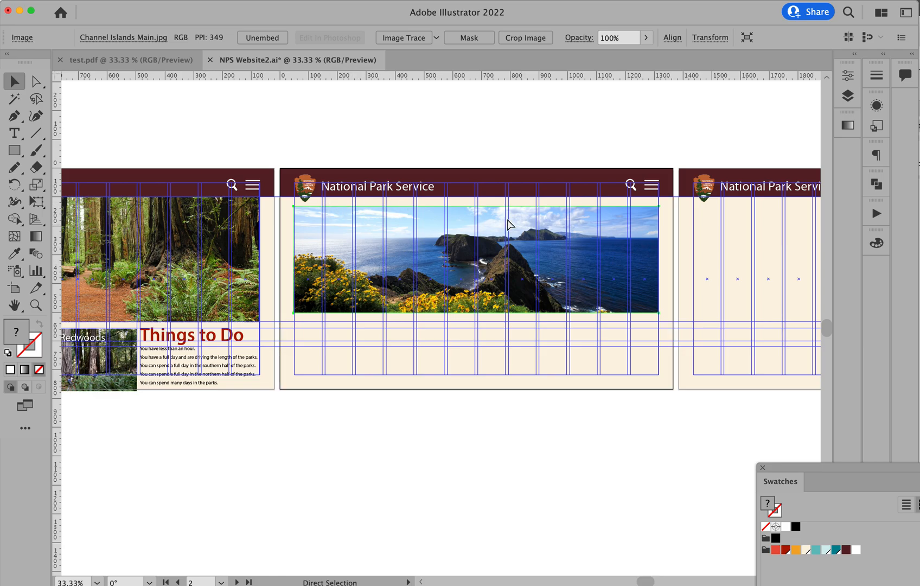
# Add a horizontal guide along the lower edge of the Channel Islands photo.
pyautogui.click(480, 438)
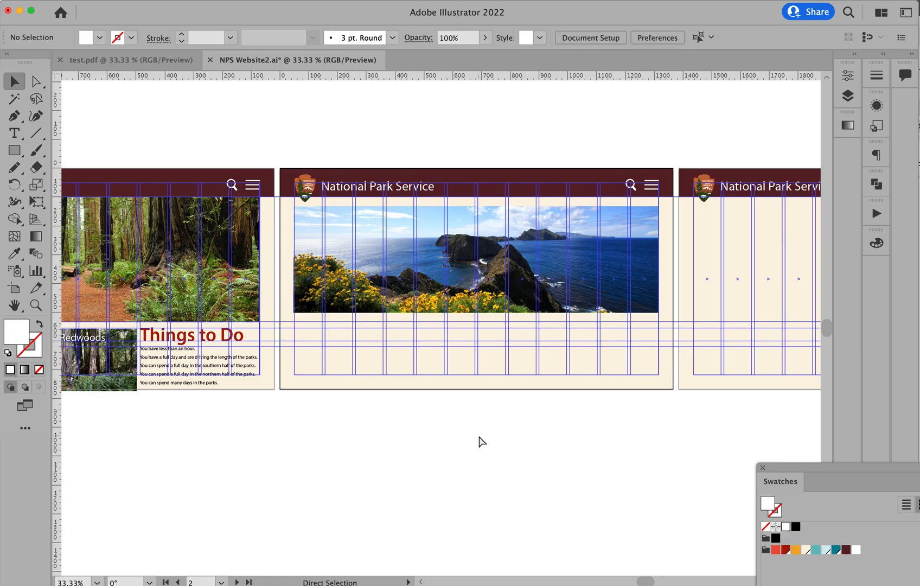
pyautogui.moveTo(441, 73); pyautogui.dragTo(672, 312)
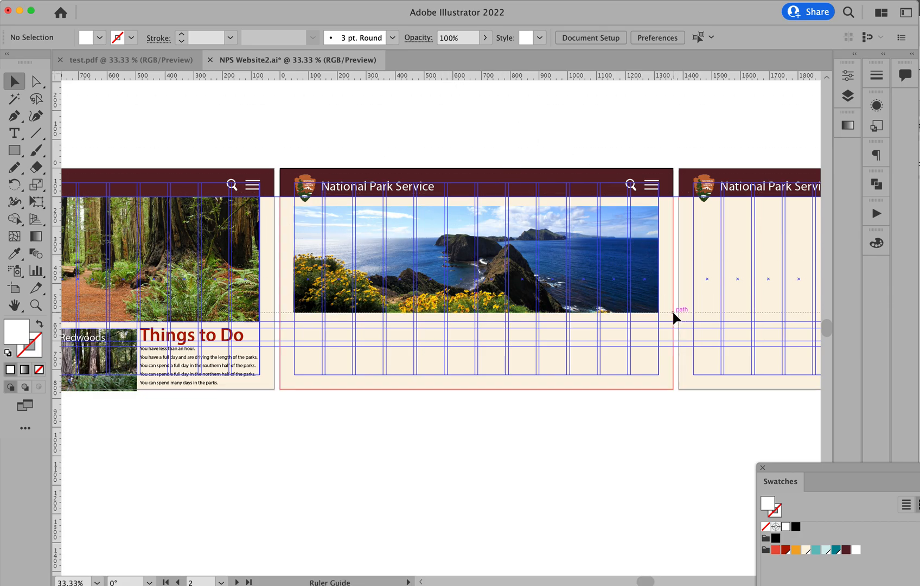
pyautogui.moveTo(676, 313); pyautogui.dragTo(675, 312)
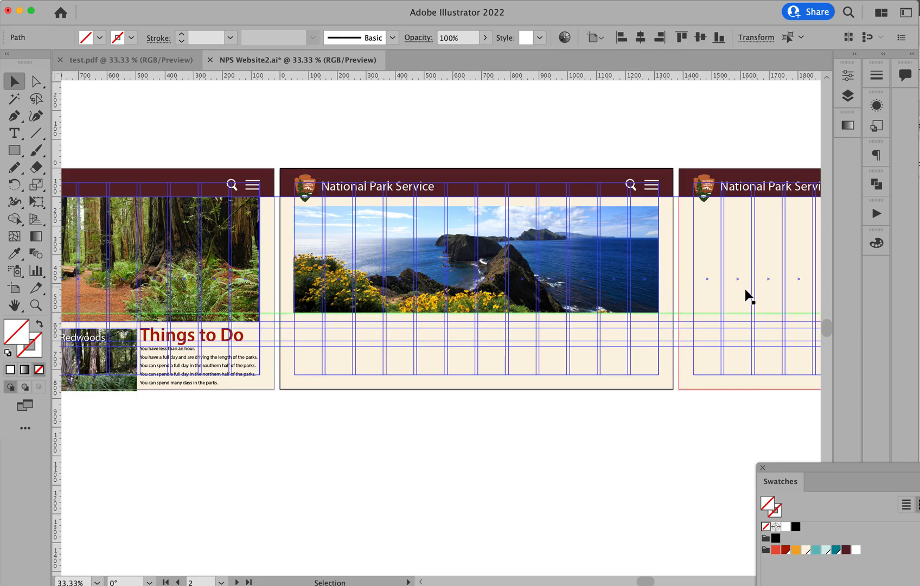
# Resize the Channel Islands photo from its lower-left corner to meet the column grid's outer edge and the horizontal guide.
pyautogui.moveTo(682, 288); pyautogui.dragTo(621, 281)
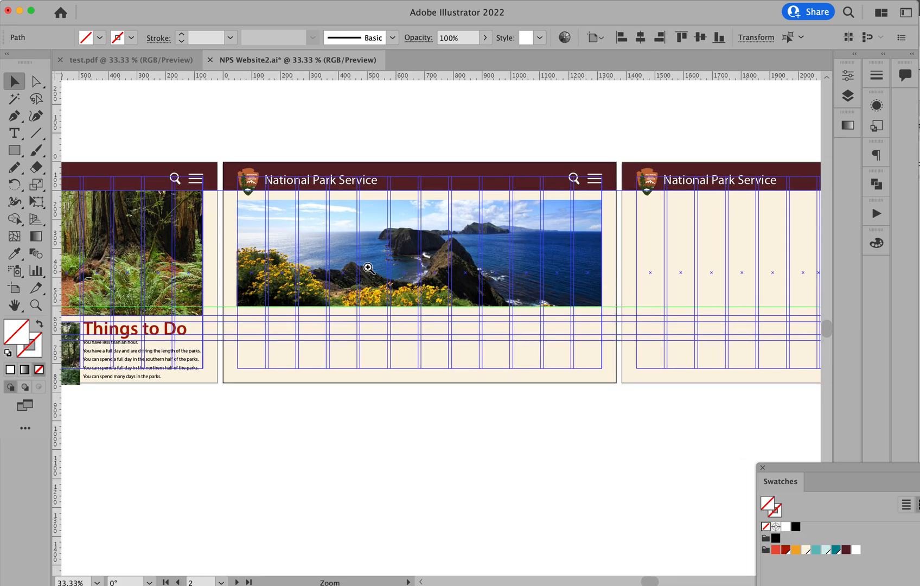
pyautogui.click(369, 267)
pyautogui.click(369, 267)
pyautogui.moveTo(511, 308); pyautogui.dragTo(449, 231)
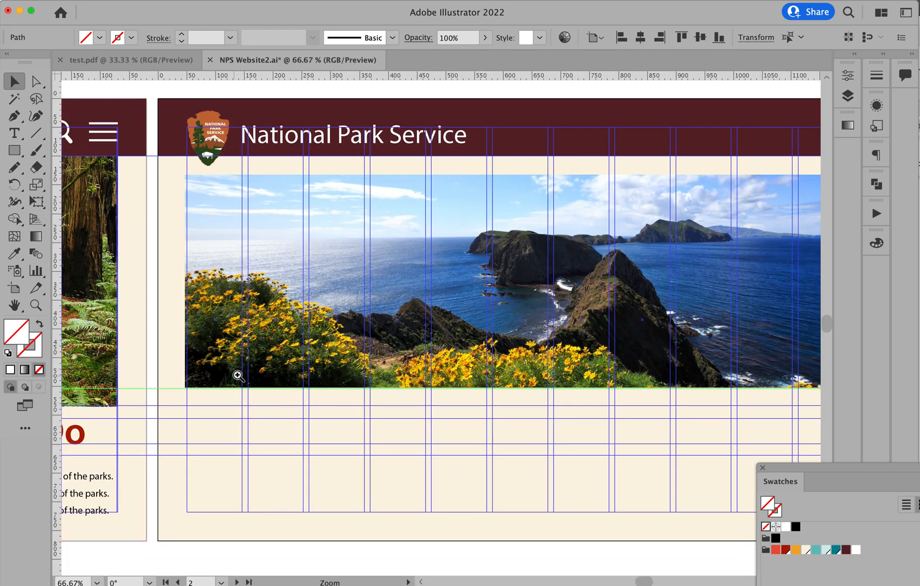
pyautogui.press('super+equal')
pyautogui.press('super+equal')
pyautogui.click(665, 236)
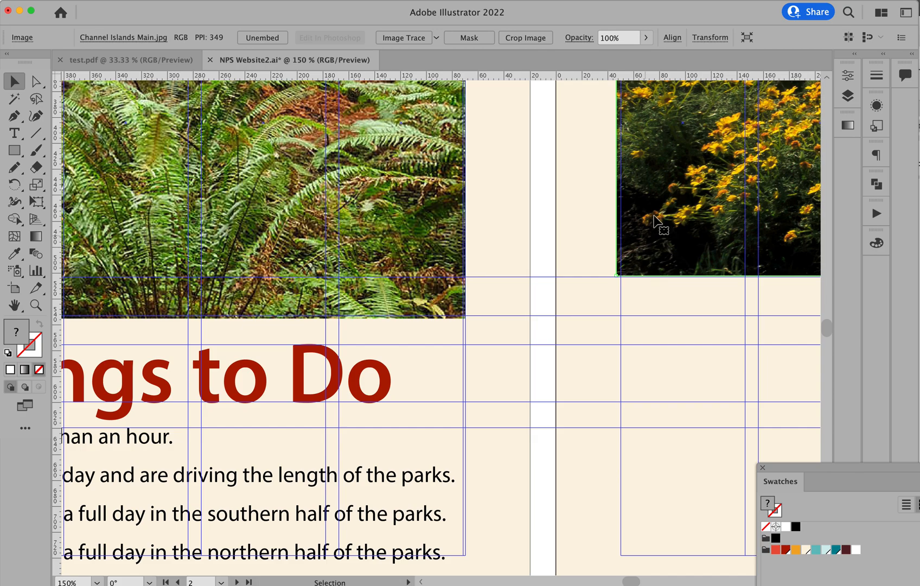
pyautogui.moveTo(665, 236); pyautogui.dragTo(522, 362)
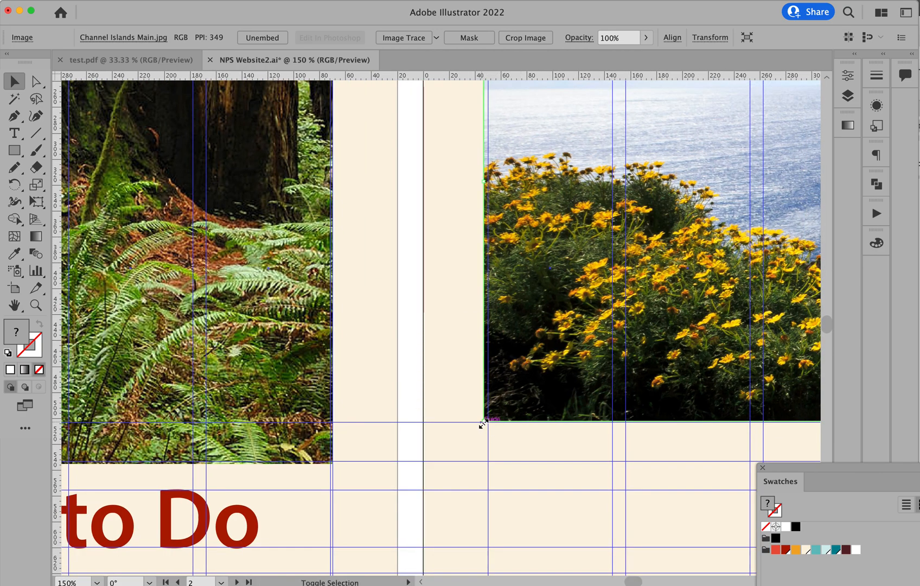
pyautogui.moveTo(485, 421); pyautogui.dragTo(488, 424)
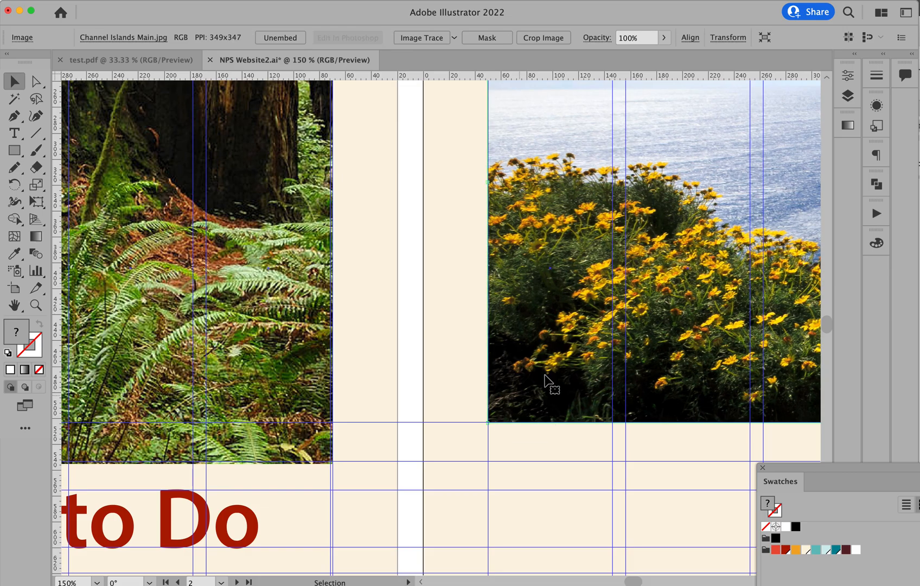
# Examine the photo's upper-right corner against the column grid and deselect the photo.
pyautogui.moveTo(624, 288); pyautogui.dragTo(85, 399)
pyautogui.moveTo(741, 327); pyautogui.dragTo(189, 386)
pyautogui.moveTo(621, 238); pyautogui.dragTo(113, 363)
pyautogui.moveTo(624, 352); pyautogui.dragTo(507, 358)
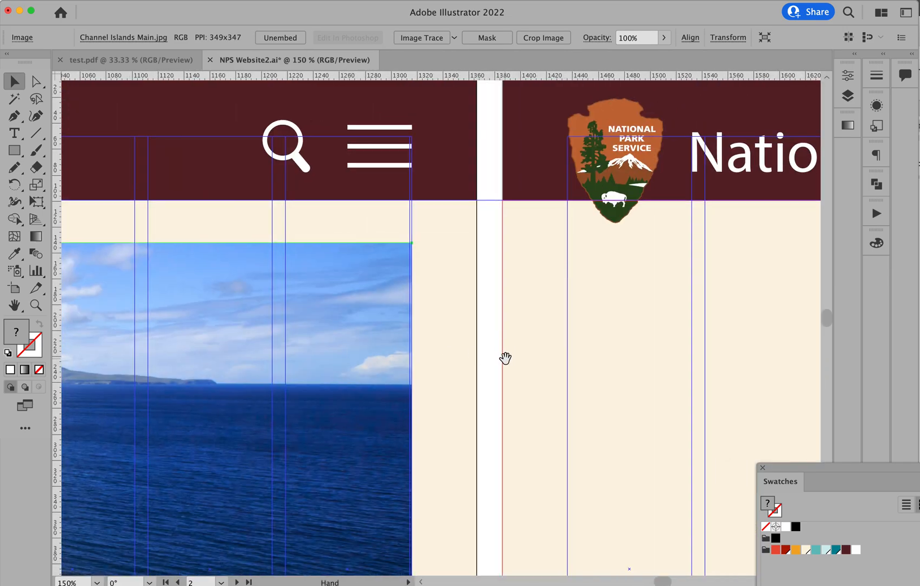
pyautogui.moveTo(347, 321); pyautogui.dragTo(667, 266)
pyautogui.moveTo(309, 309); pyautogui.dragTo(722, 274)
pyautogui.moveTo(141, 317); pyautogui.dragTo(490, 316)
pyautogui.keyDown('alt'); pyautogui.keyDown('super'); pyautogui.click(460, 328); pyautogui.keyUp('super'); pyautogui.keyUp('alt')
pyautogui.keyDown('alt'); pyautogui.keyDown('super'); pyautogui.click(460, 327); pyautogui.keyUp('super'); pyautogui.keyUp('alt')
pyautogui.keyDown('alt'); pyautogui.keyDown('super'); pyautogui.click(461, 327); pyautogui.keyUp('super'); pyautogui.keyUp('alt')
pyautogui.keyDown('alt'); pyautogui.keyDown('super'); pyautogui.click(460, 328); pyautogui.keyUp('super'); pyautogui.keyUp('alt')
pyautogui.click(464, 180)
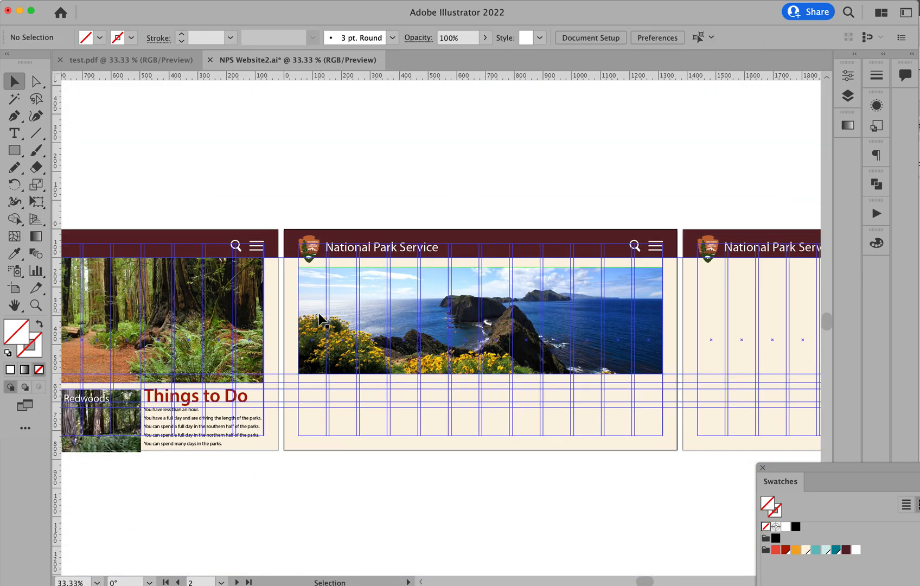
# Duplicate the National Park Service title directly below the header of the Channel Islands page and fill the copy with teal R=0 G=135 B=149.
pyautogui.moveTo(310, 227); pyautogui.dragTo(497, 303)
pyautogui.moveTo(408, 270); pyautogui.dragTo(415, 329)
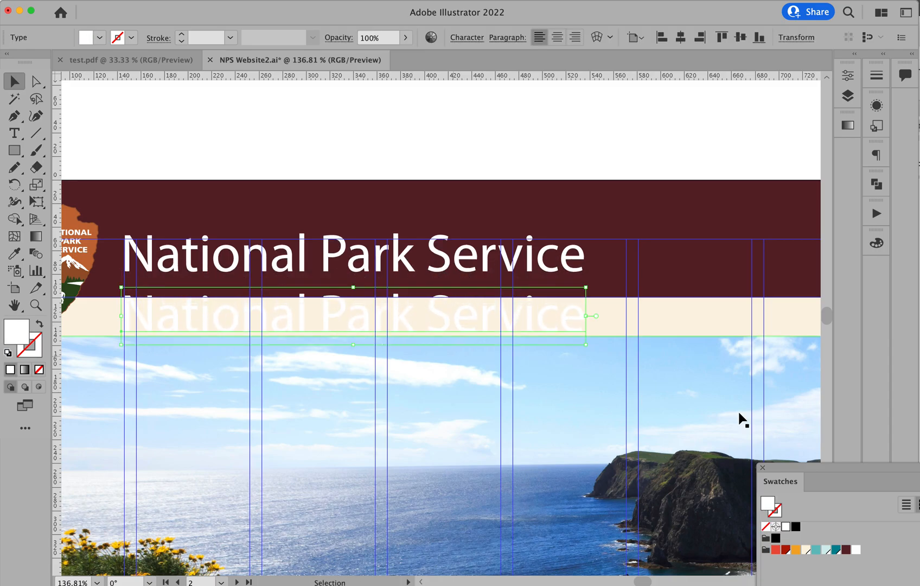
pyautogui.click(785, 550)
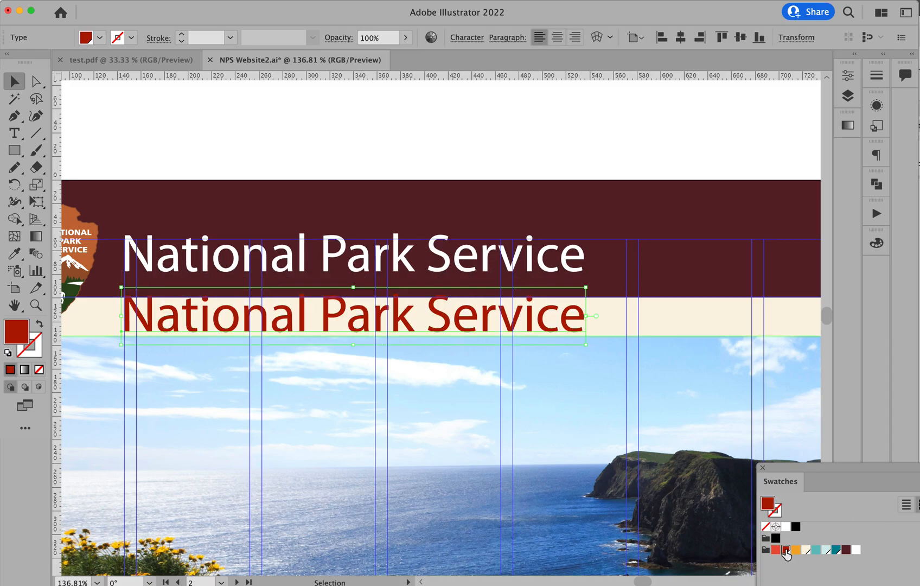
pyautogui.click(835, 549)
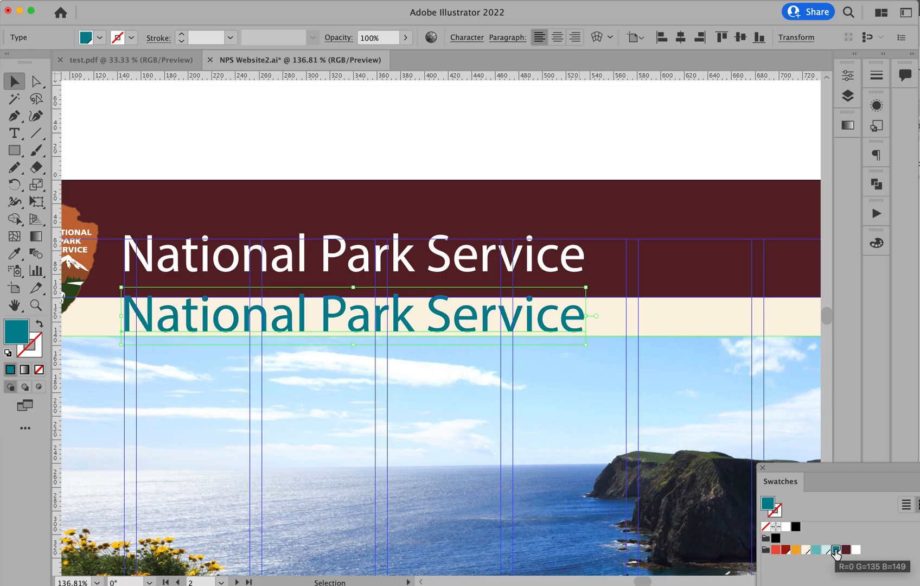
# Replace the text of the teal title copy with CHANNEL ISLANDS NATIONAL PARK.
pyautogui.press('t')
pyautogui.tripleClick(346, 310)
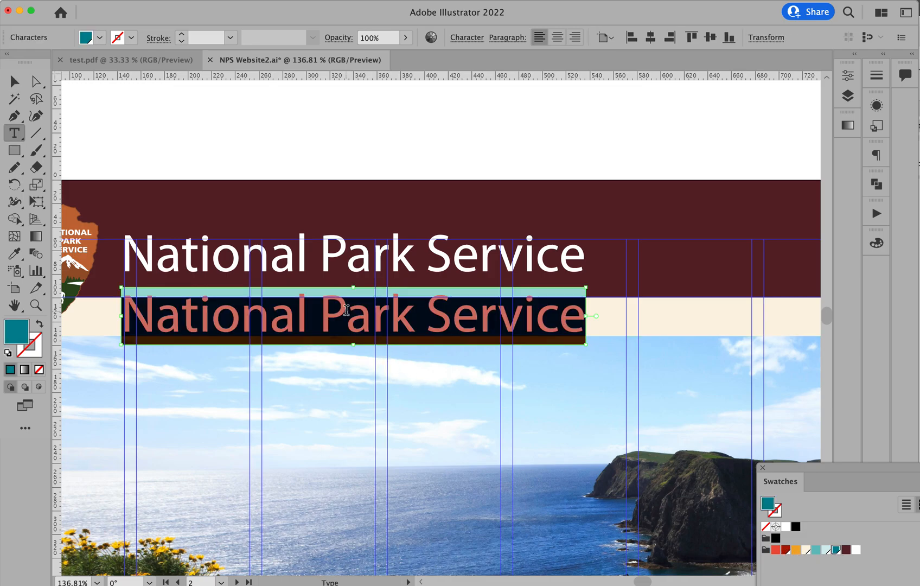
pyautogui.write('CHAN')
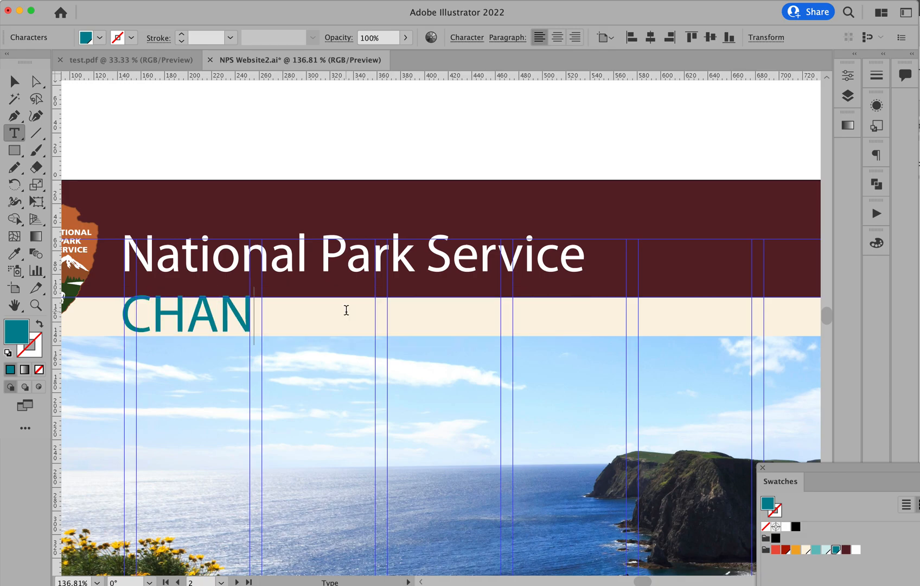
pyautogui.write('NEL ISLANDS ')
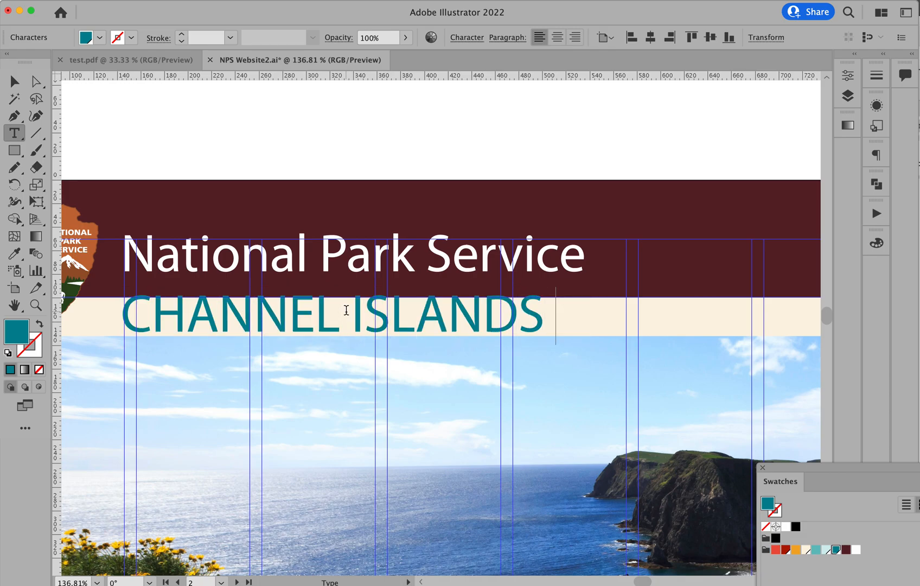
pyautogui.write('NATIONAL PARK')
# Reduce the font size of the whole CHANNEL ISLANDS NATIONAL PARK subtitle to 29 pt.
pyautogui.press('super+a')
pyautogui.press('super+shift+comma')
pyautogui.press('super+shift+comma')
pyautogui.press('super+shift+comma')
pyautogui.press('super+shift+comma')
pyautogui.press('super+shift+comma')
pyautogui.press('super+shift+comma')
pyautogui.press('super+shift+comma')
pyautogui.press('super+shift+comma')
pyautogui.press('super+shift+comma')
pyautogui.press('super+shift+comma')
pyautogui.press('super+shift+comma')
pyautogui.press('super+shift+comma')
pyautogui.hotkey('alt', 'Left')
pyautogui.hotkey('alt', 'Left')
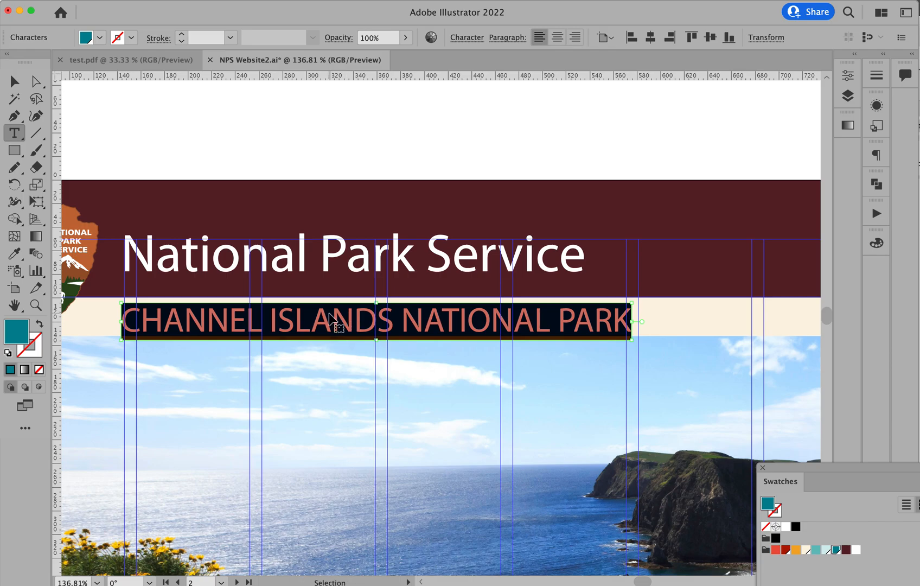
# Set the subtitle's font style to Semibold and shift it to the right within the strip between header and photo.
pyautogui.click(848, 79)
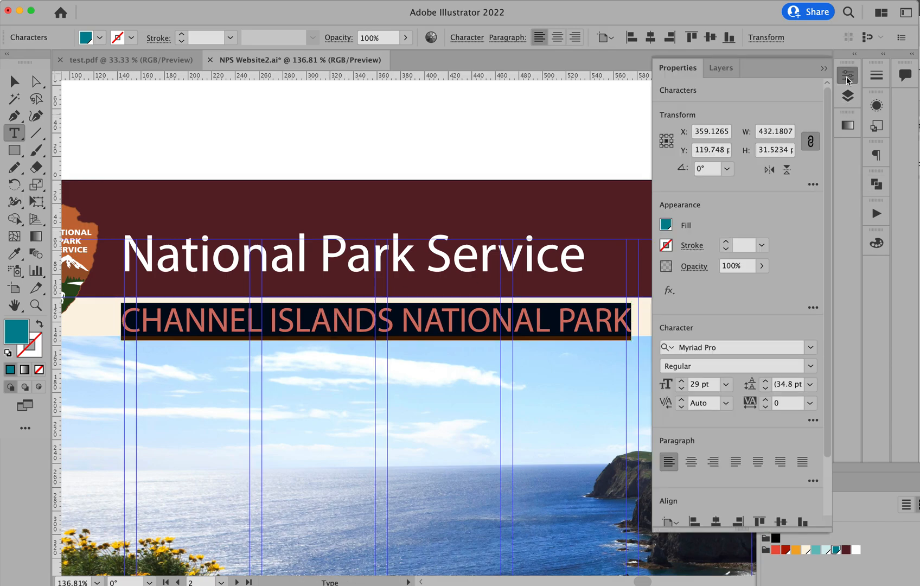
pyautogui.click(810, 365)
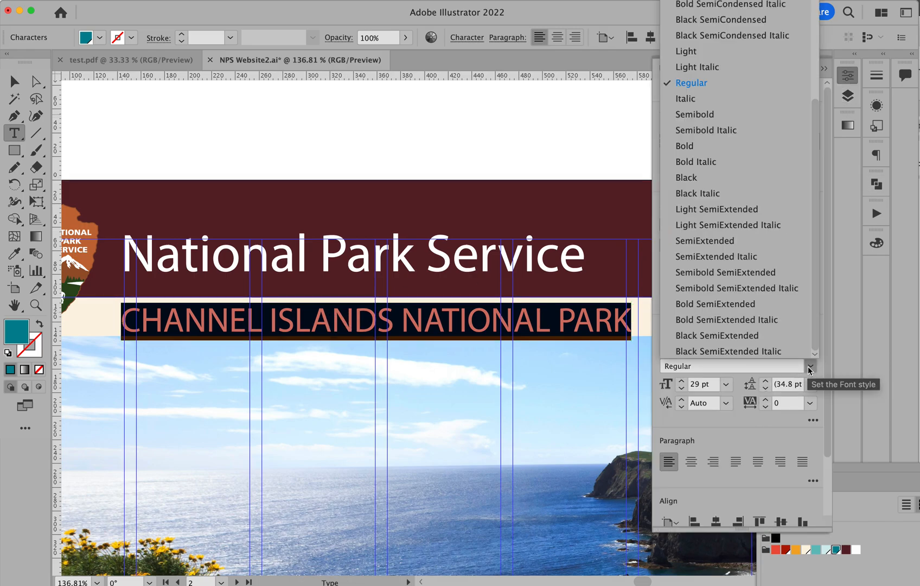
pyautogui.click(723, 117)
pyautogui.keyDown('super'); pyautogui.click(533, 137); pyautogui.keyUp('super')
pyautogui.moveTo(403, 320); pyautogui.dragTo(415, 318)
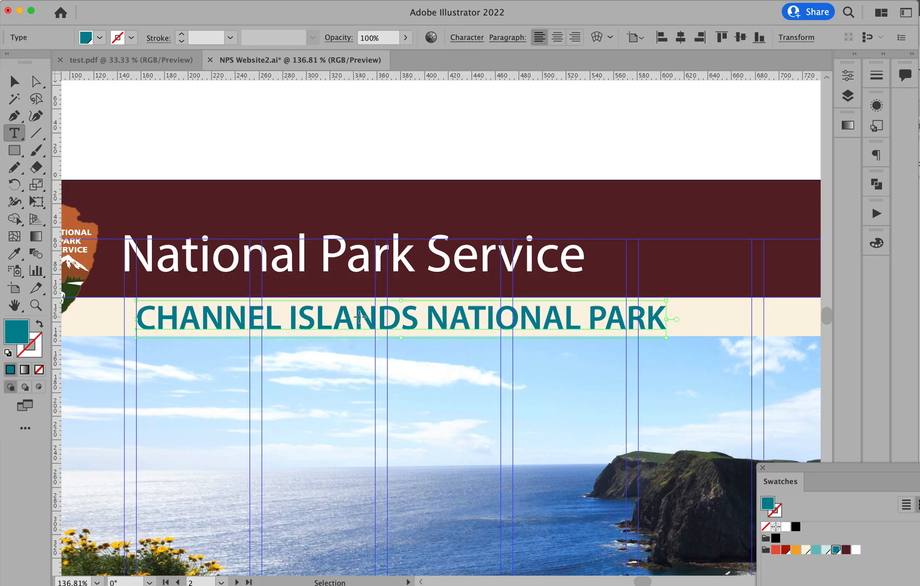
pyautogui.moveTo(359, 317); pyautogui.dragTo(373, 315)
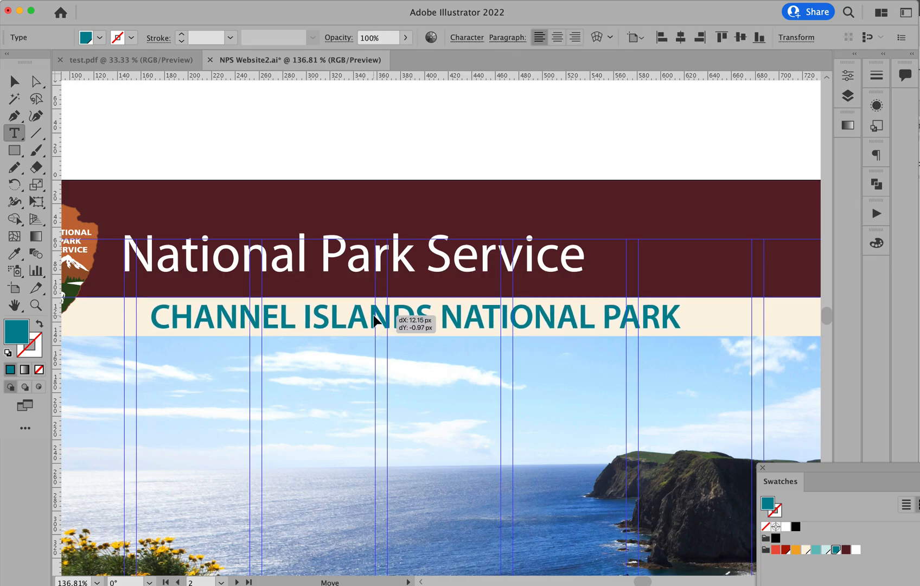
# Insert :: in front of CHANNEL in the subtitle and widen the spacing around the colons.
pyautogui.click(154, 319)
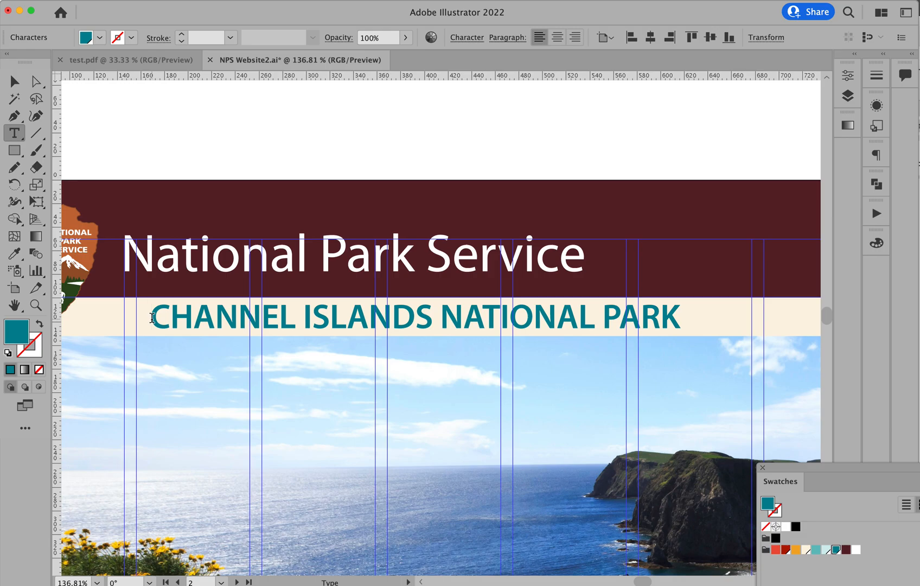
pyautogui.write('::')
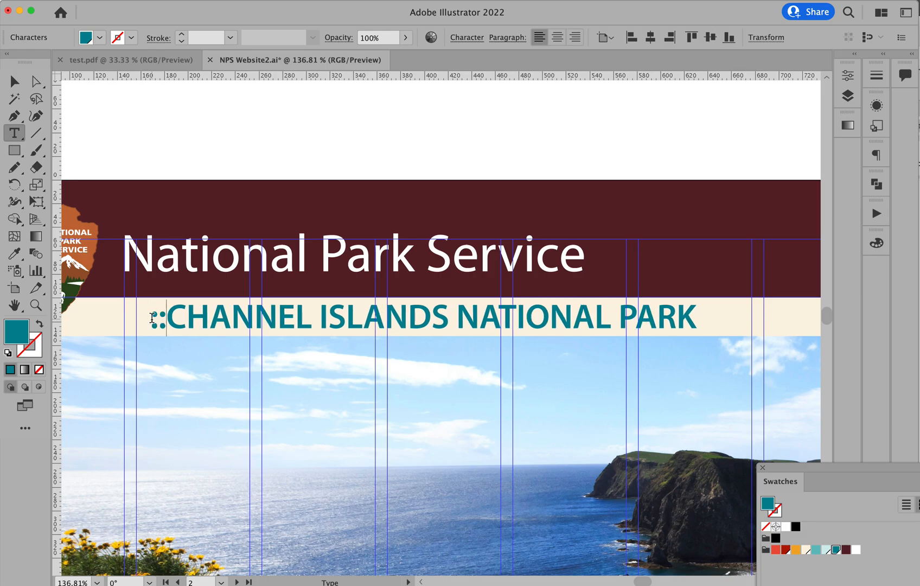
pyautogui.hotkey('alt', 'Right')
pyautogui.hotkey('alt', 'Right')
pyautogui.hotkey('alt', 'Right')
pyautogui.hotkey('alt', 'Right')
pyautogui.hotkey('alt', 'Right')
pyautogui.hotkey('alt', 'Right')
pyautogui.hotkey('alt', 'Right')
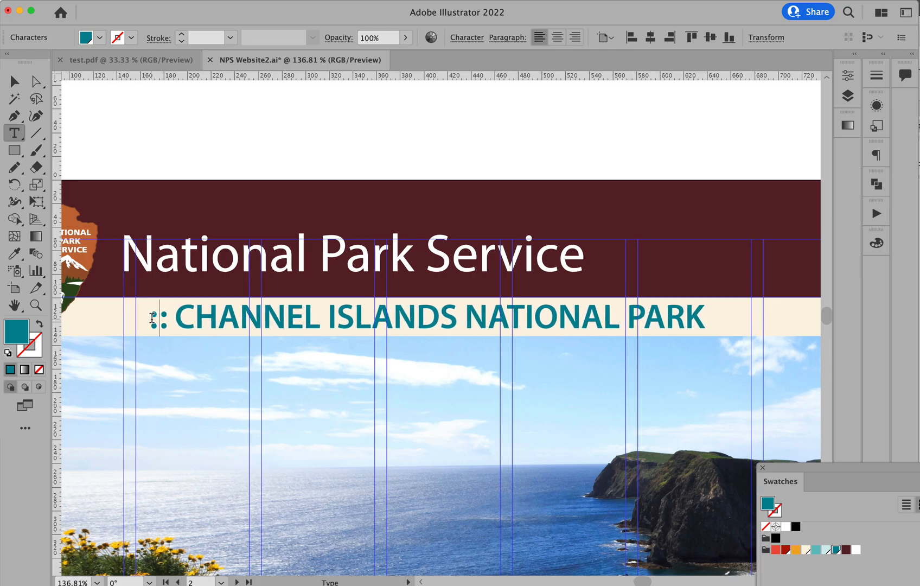
# Set the font style of the two leading colons in the subtitle to Light.
pyautogui.moveTo(152, 318); pyautogui.dragTo(164, 317)
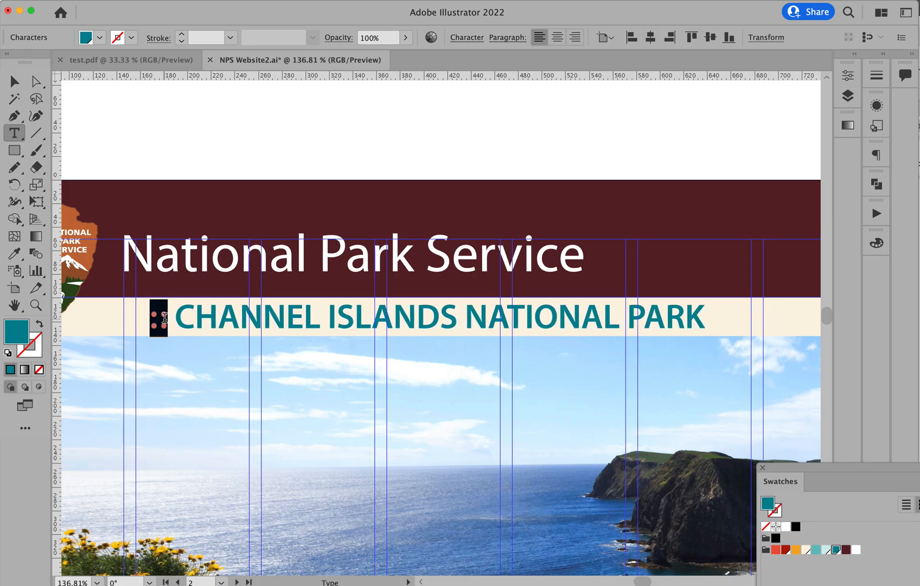
pyautogui.click(847, 76)
pyautogui.click(808, 369)
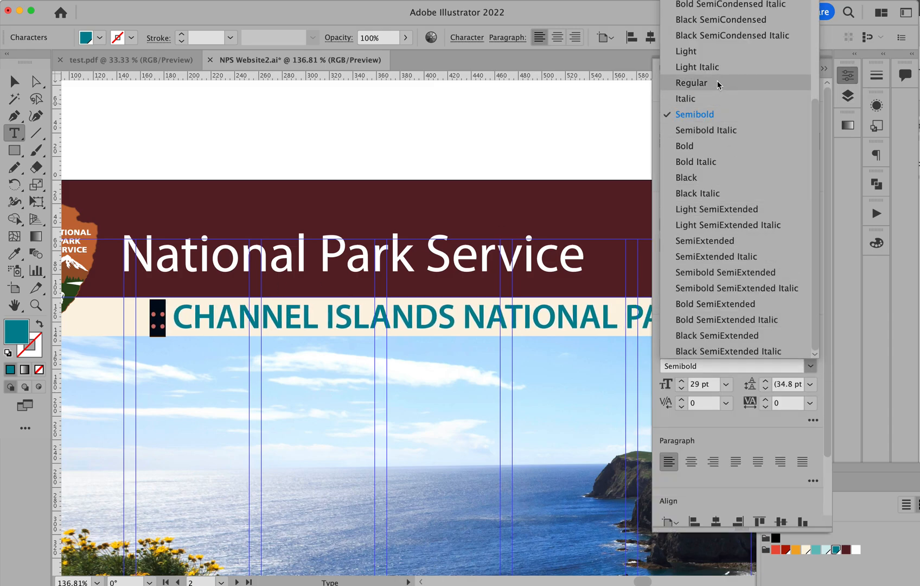
pyautogui.click(716, 56)
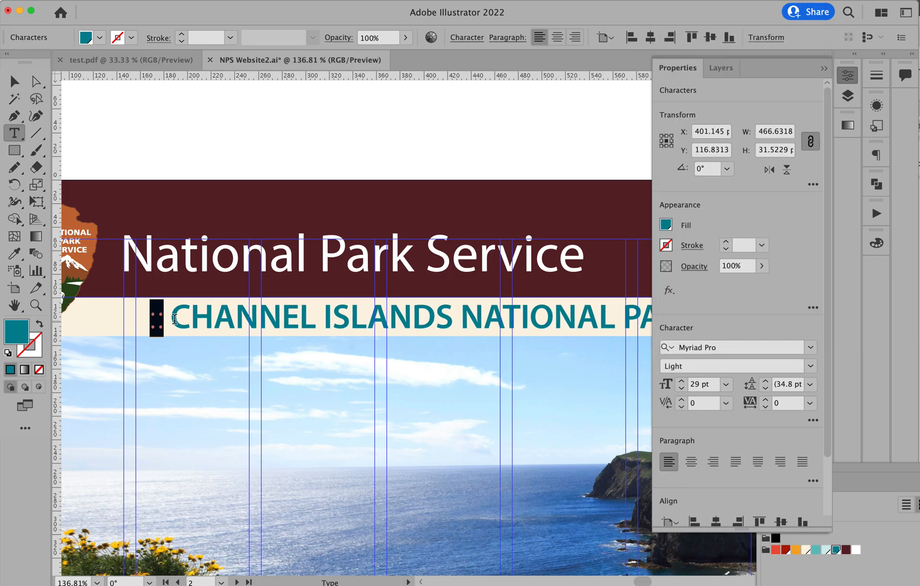
# Widen the kerning between the two leading colons of the subtitle.
pyautogui.click(157, 321)
pyautogui.hotkey('alt', 'Right')
pyautogui.hotkey('alt', 'Right')
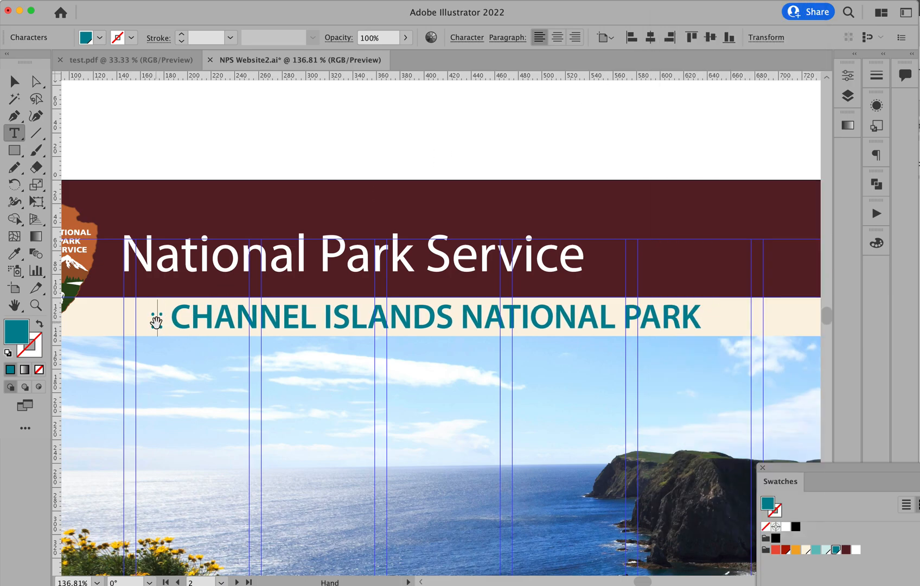
pyautogui.hotkey('alt', 'Right')
pyautogui.hotkey('alt', 'Right')
pyautogui.hotkey('alt', 'Right')
pyautogui.hotkey('alt', 'Right')
# Move the subtitle so its colons start at the second column's left edge, vertically centered between header and photo.
pyautogui.press('Escape')
pyautogui.click(314, 376)
pyautogui.moveTo(322, 329)
pyautogui.mouseDown()
pyautogui.moveTo(291, 324)
pyautogui.moveTo(304, 328)
pyautogui.mouseUp()
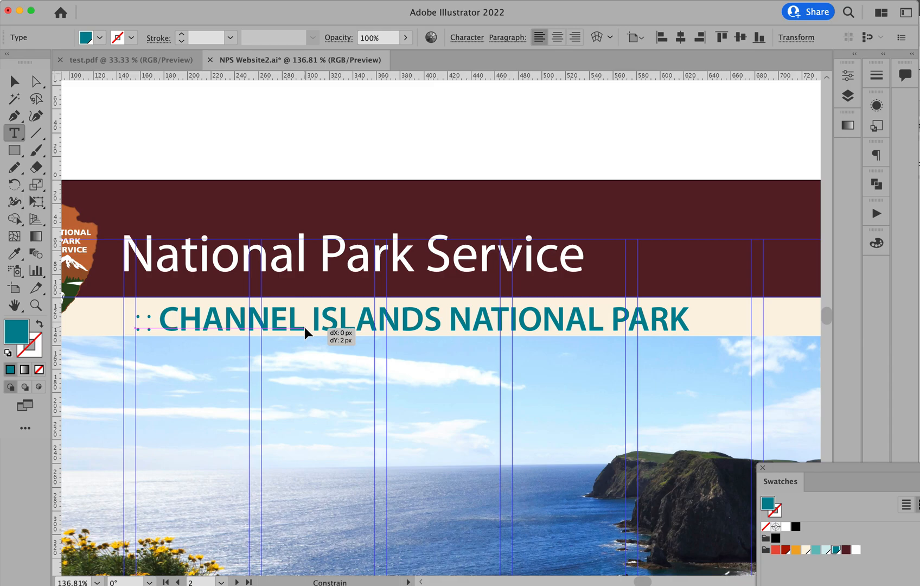
pyautogui.moveTo(304, 327); pyautogui.dragTo(304, 326)
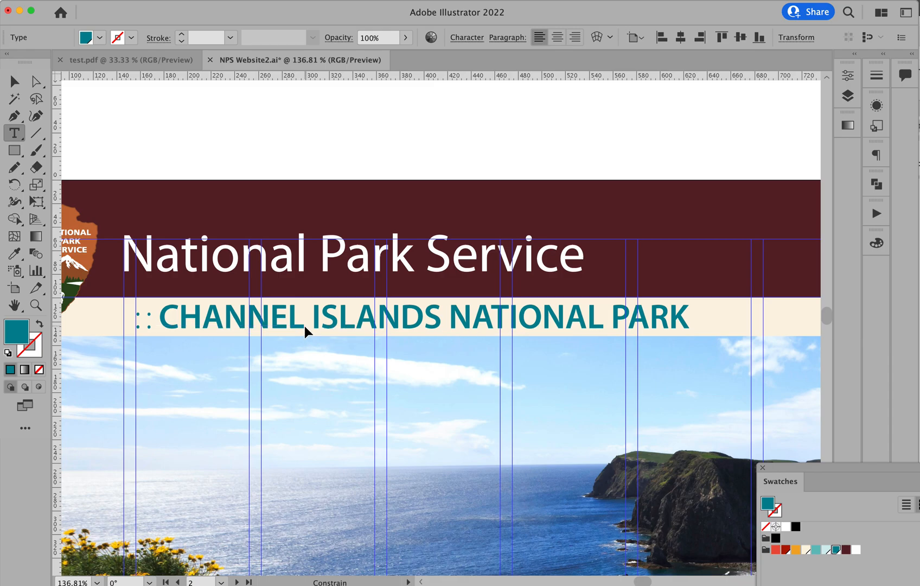
# Deselect the subtitle and hide the guides to review the whole Channel Islands page.
pyautogui.keyDown('super'); pyautogui.click(408, 173); pyautogui.keyUp('super')
pyautogui.press('super+;')
pyautogui.press('super+minus')
pyautogui.press('super+minus')
pyautogui.press('super+minus')
pyautogui.press('super+minus')
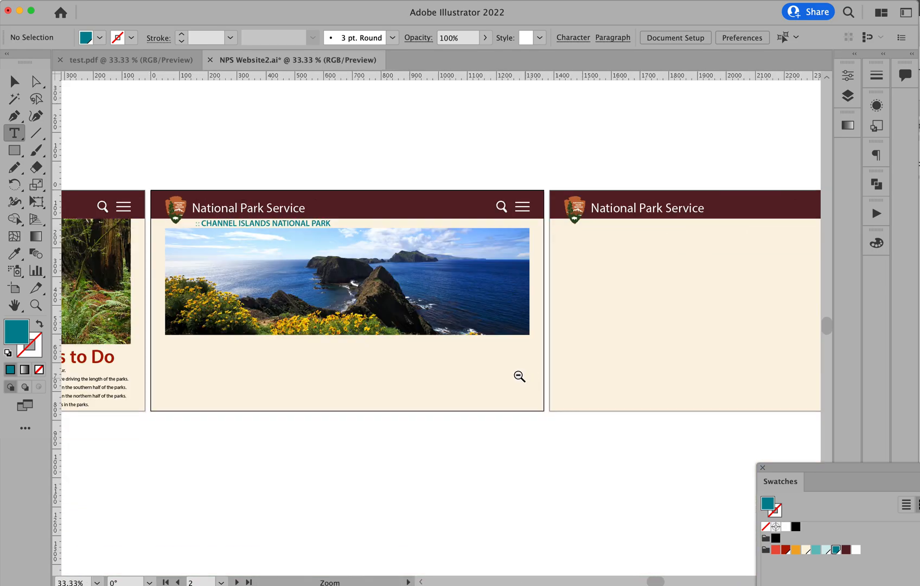
pyautogui.moveTo(464, 308); pyautogui.dragTo(475, 310)
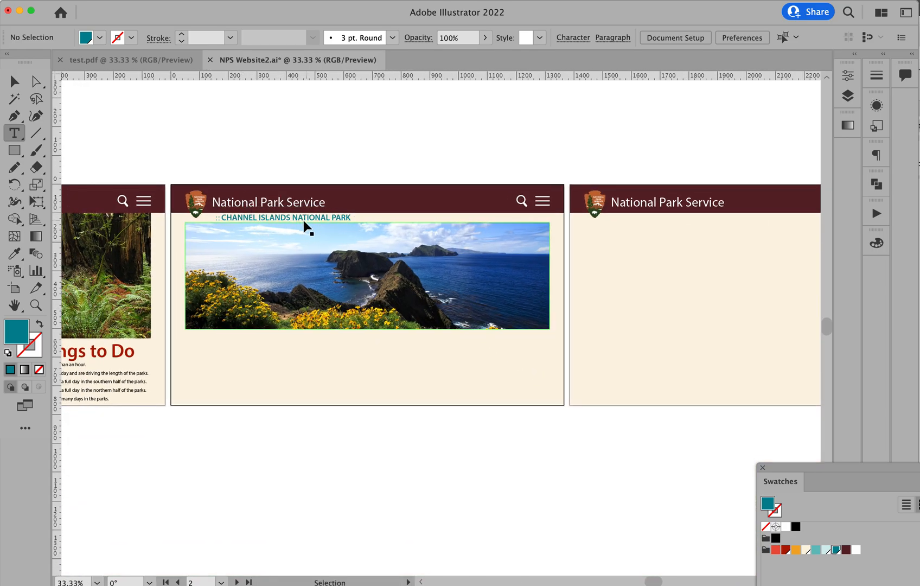
pyautogui.moveTo(359, 286); pyautogui.dragTo(436, 232)
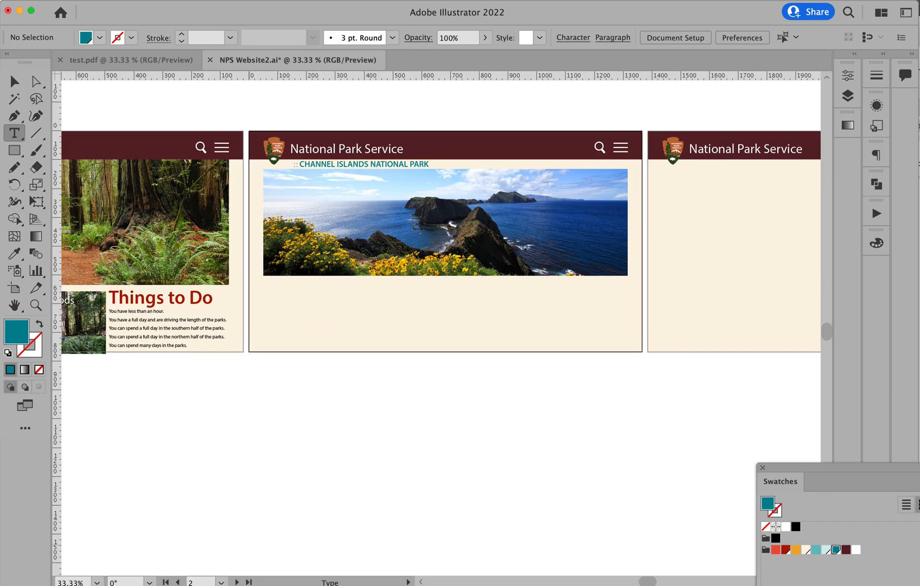
# Switch to the Safari browser and search the web for "CHANNEL ISLANDS national park".
pyautogui.press('super+Tab')
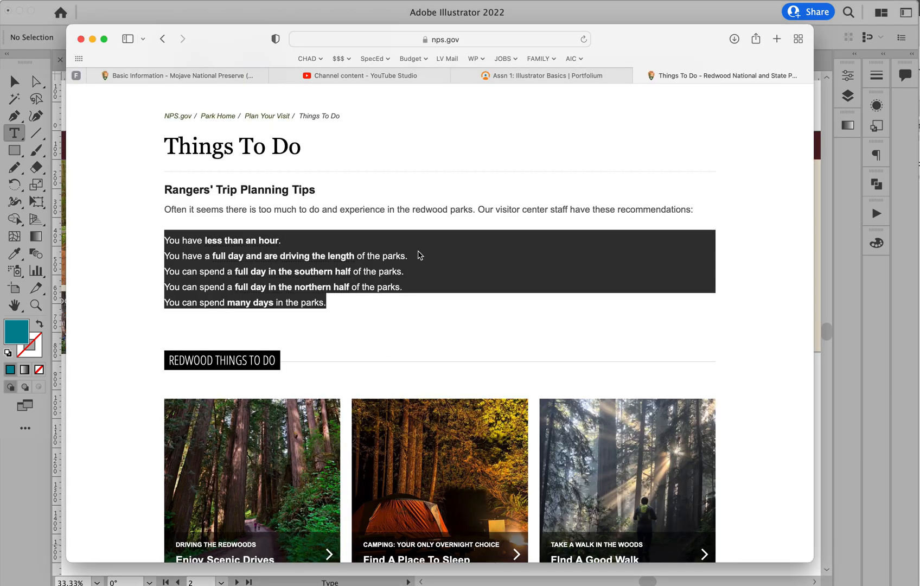
pyautogui.scroll(15, 429, 190)
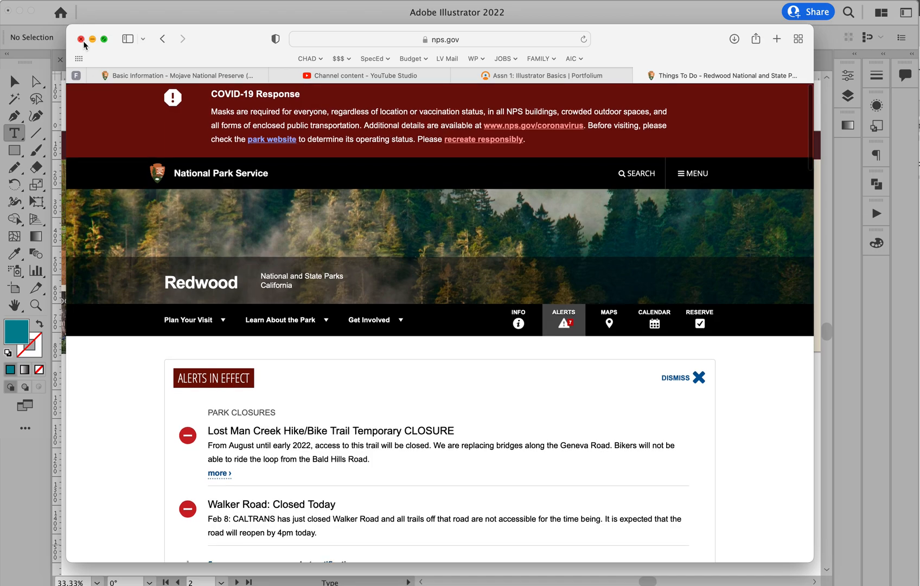
pyautogui.click(162, 39)
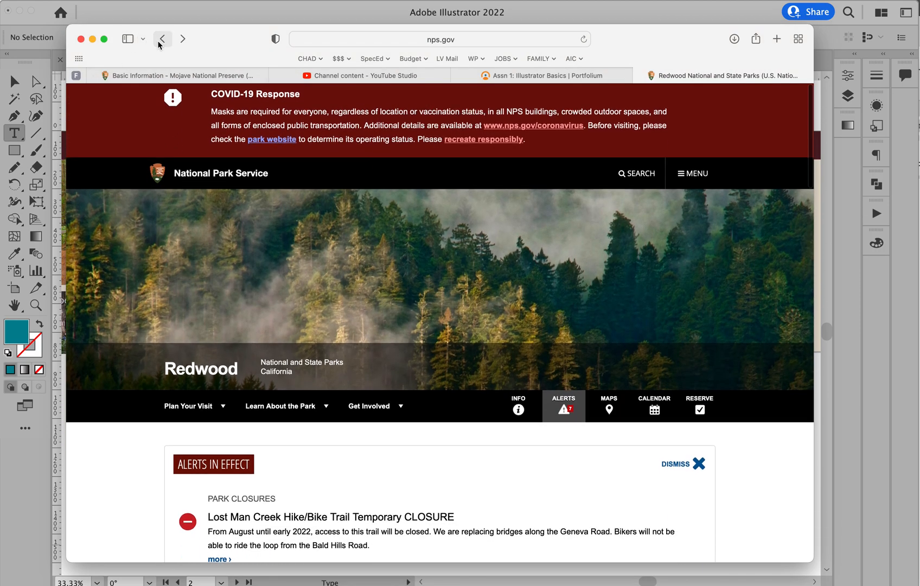
pyautogui.click(162, 39)
pyautogui.click(428, 39)
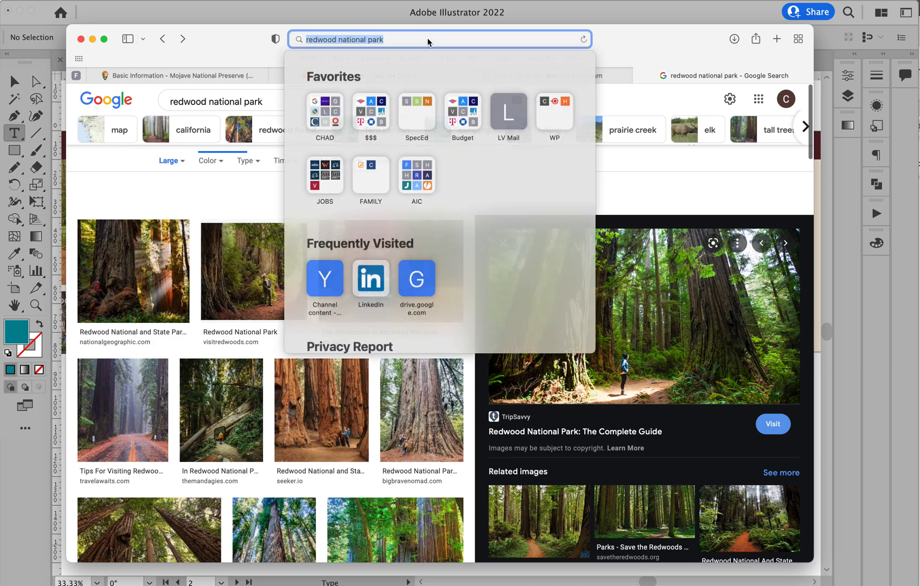
pyautogui.doubleClick(311, 39)
pyautogui.write('CHANNEL ISLAN')
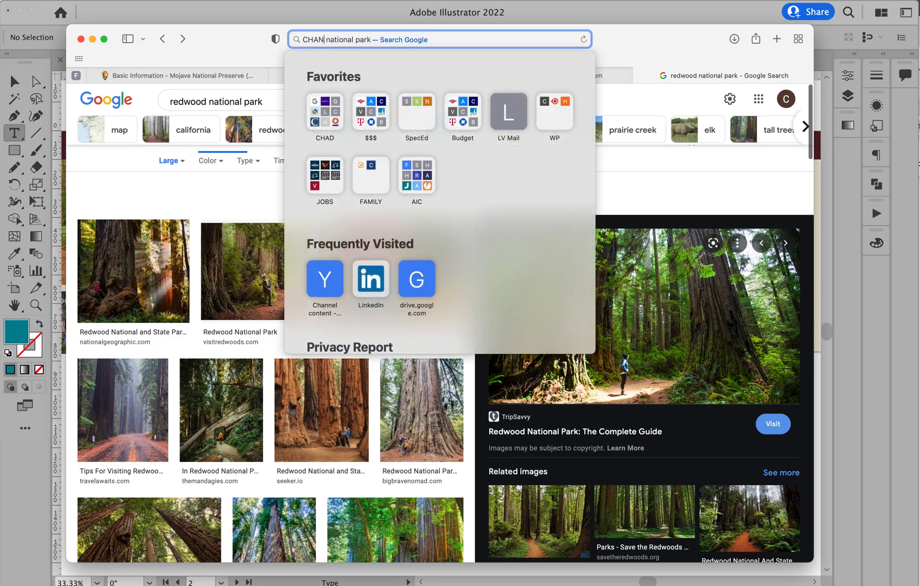
pyautogui.write('DS')
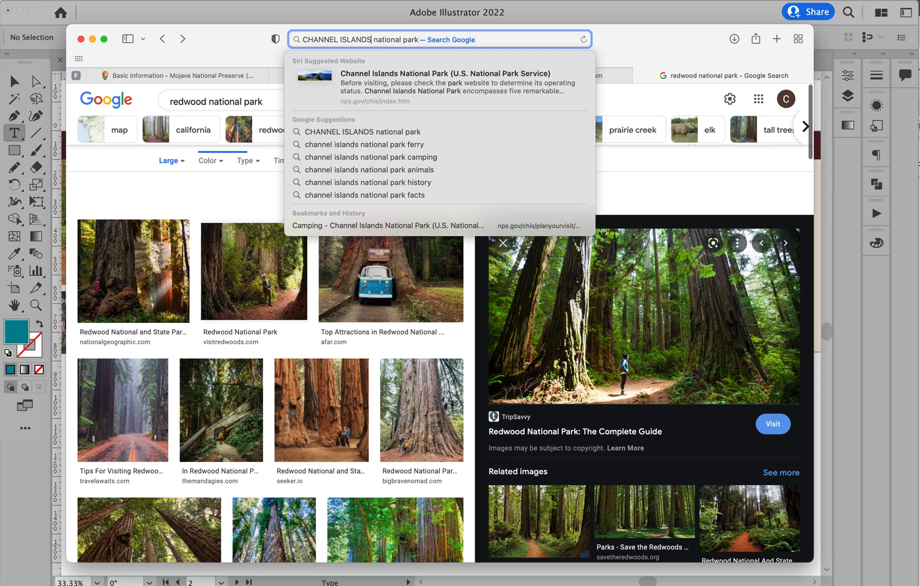
pyautogui.press('Return')
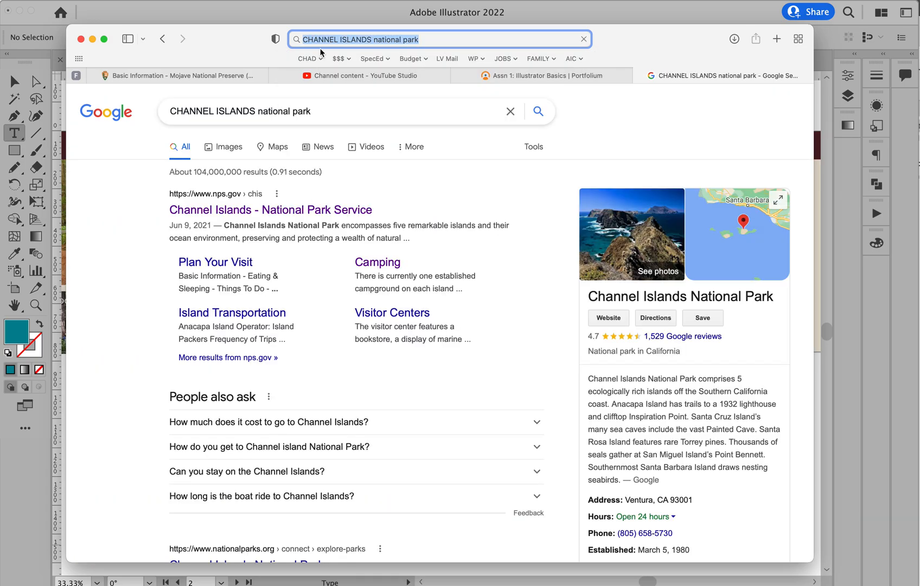
# Open the National Park Service's Channel Islands page and review its featured topics, such as planning a visit, protecting the park and sharing photos.
pyautogui.click(310, 210)
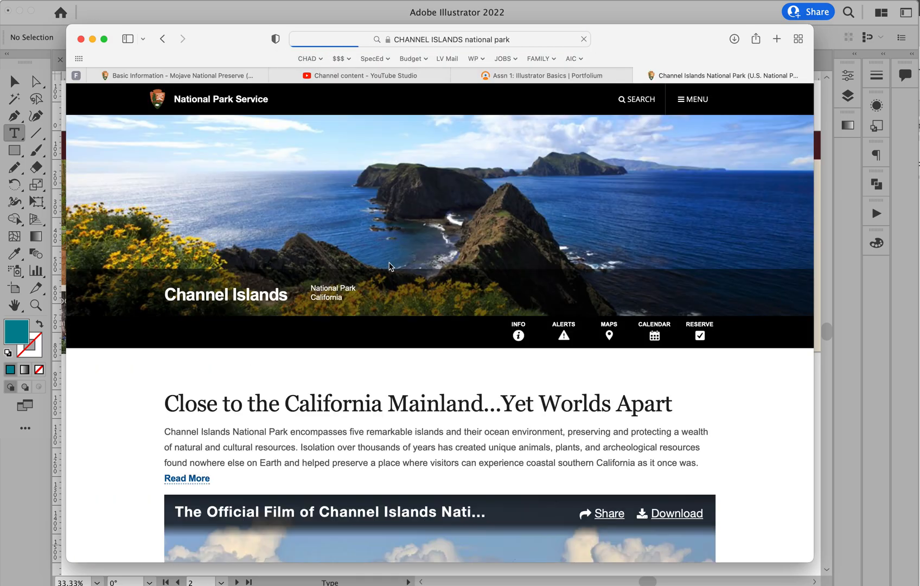
pyautogui.scroll(-5, 437, 302)
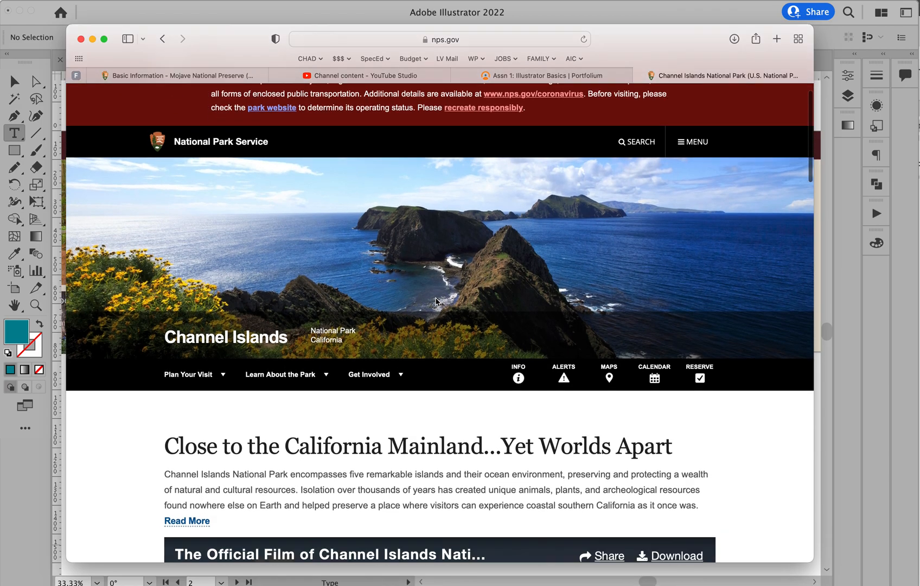
pyautogui.scroll(-8, 435, 297)
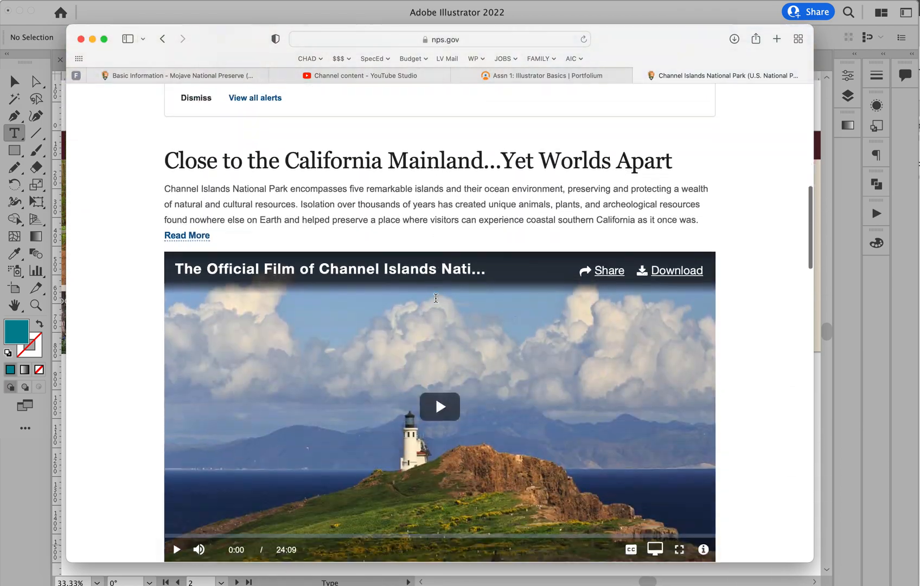
pyautogui.scroll(-5, 437, 302)
pyautogui.scroll(-2, 437, 302)
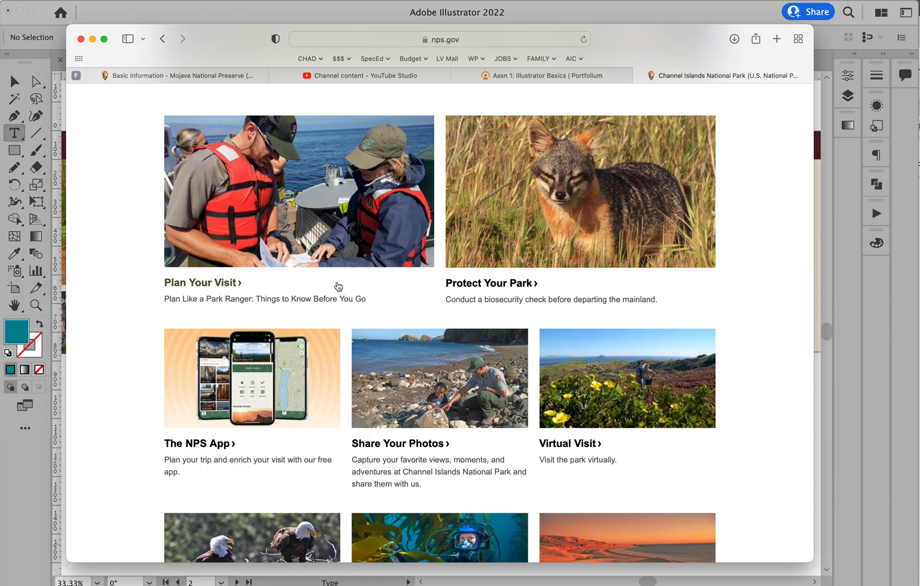
pyautogui.scroll(1, 325, 290)
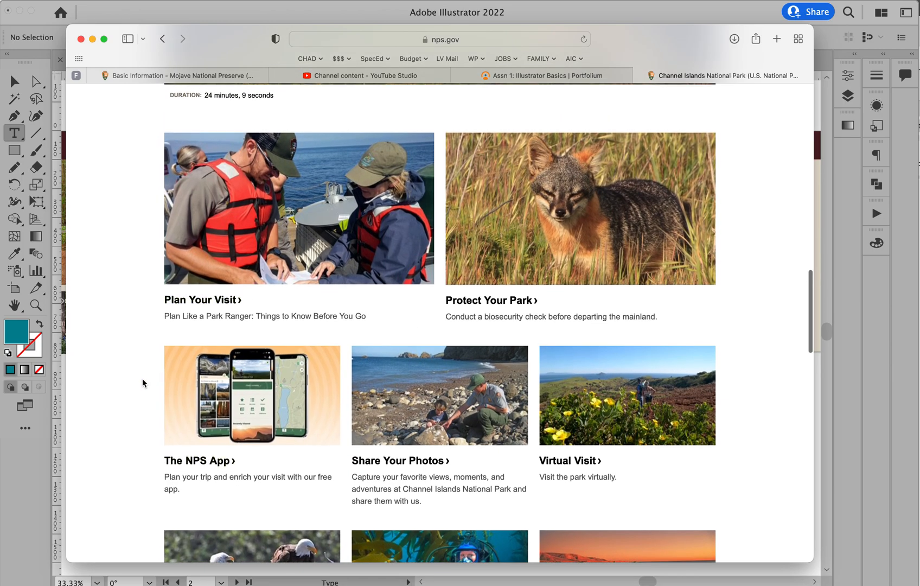
pyautogui.scroll(-1, 142, 382)
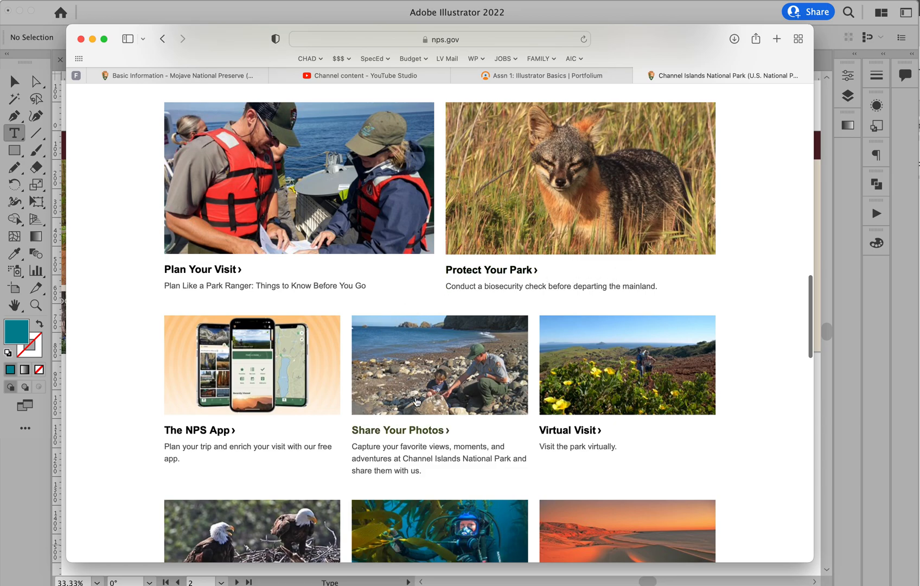
# Return to Illustrator, show the guides, and copy the "Hike the Redwoods" heading below the Channel Islands photo at the first column's left edge.
pyautogui.click(19, 475)
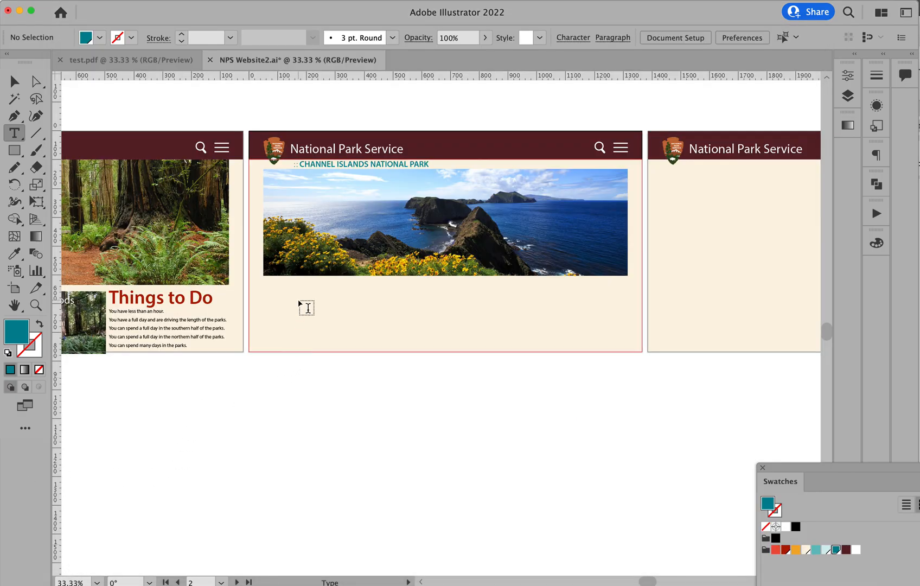
pyautogui.press('super+semicolon')
pyautogui.press('super+space')
pyautogui.moveTo(256, 260); pyautogui.dragTo(466, 384)
pyautogui.hscroll(-20, 323, 381)
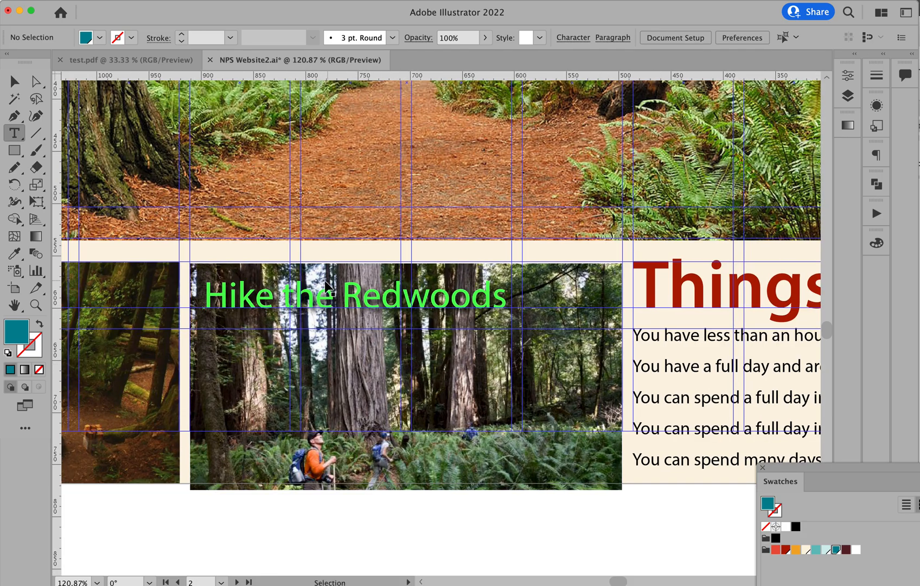
pyautogui.moveTo(344, 297); pyautogui.dragTo(462, 248)
# Replace the copied heading's text with "Plan Your Visit".
pyautogui.tripleClick(462, 248)
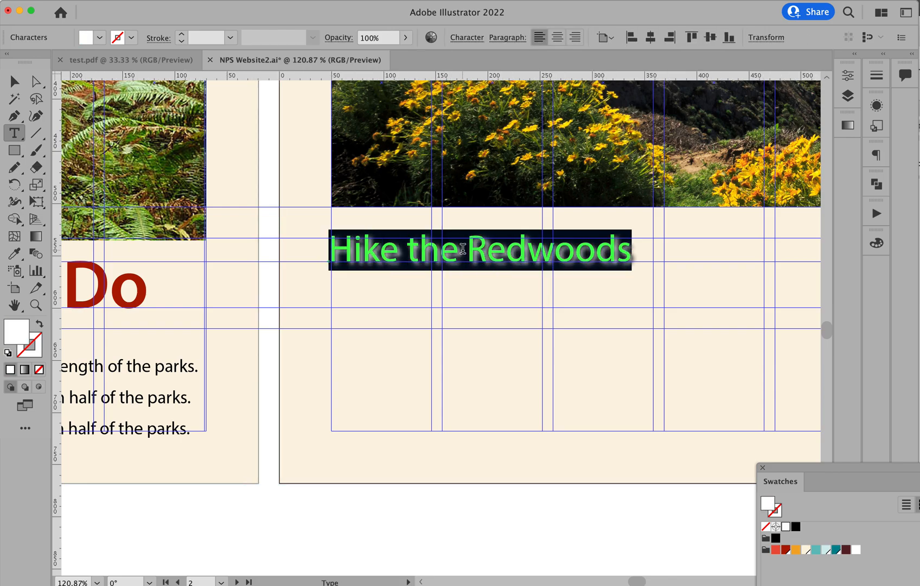
pyautogui.write('Plan')
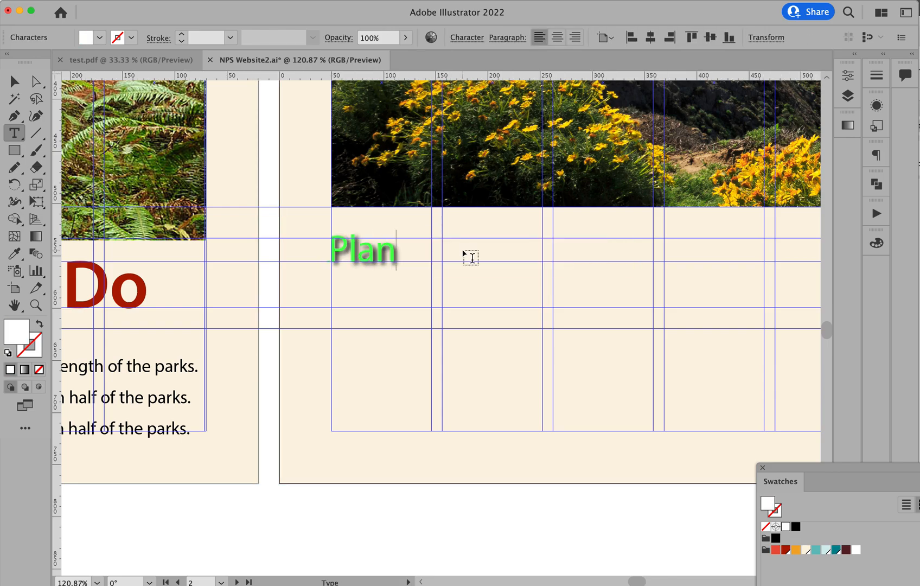
pyautogui.write(' Your Visis')
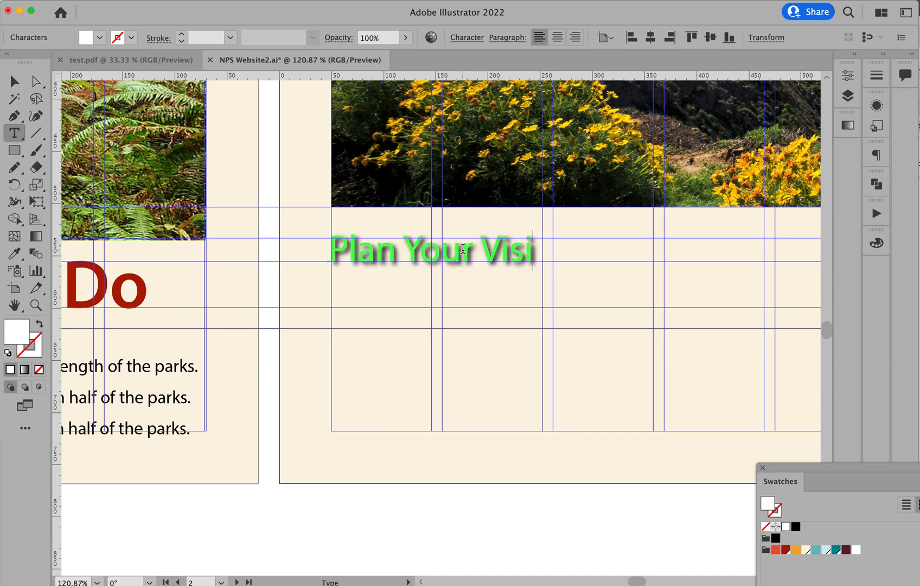
pyautogui.press('BackSpace')
pyautogui.write('t')
pyautogui.press('Escape')
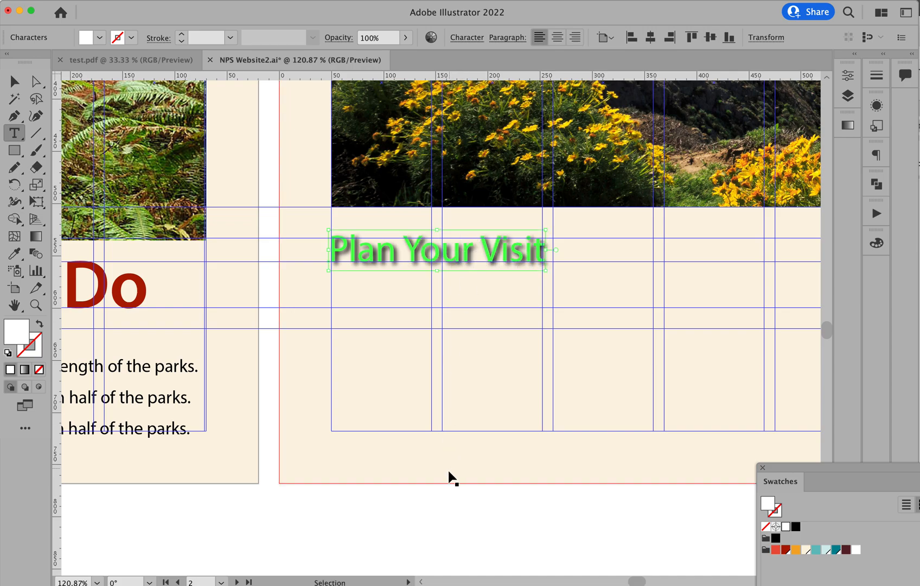
# Fill the "Plan Your Visit" heading with the dark teal swatch and remove its drop shadow.
pyautogui.click(462, 313)
pyautogui.click(452, 265)
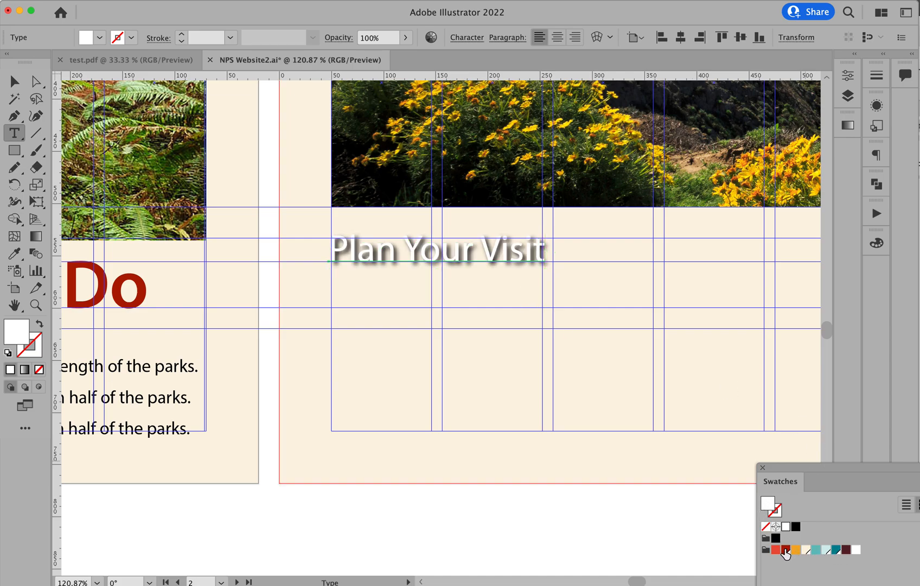
pyautogui.click(835, 551)
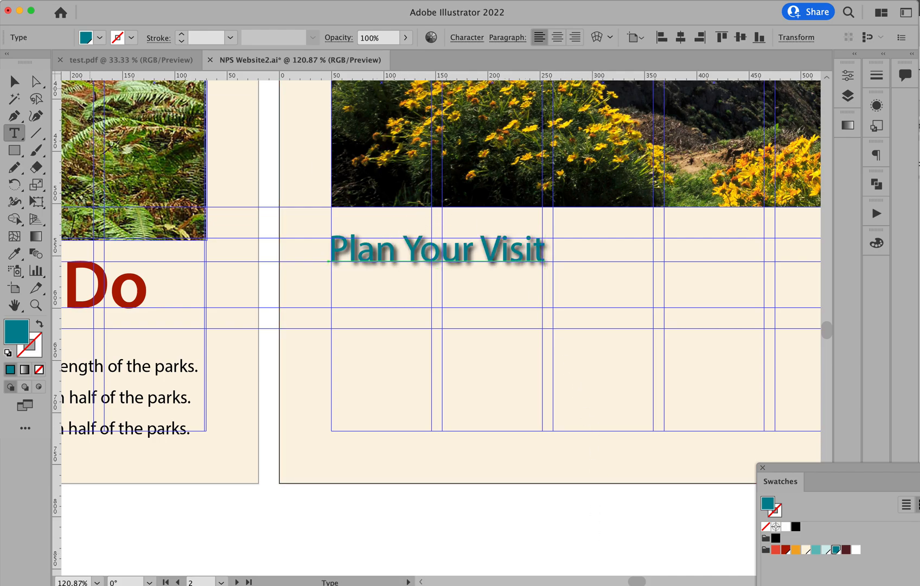
pyautogui.click(14, 82)
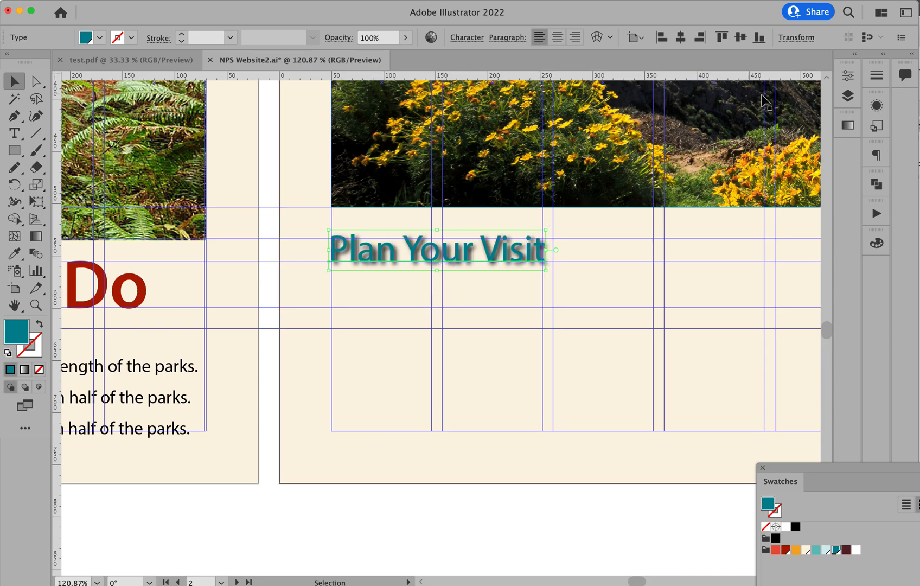
pyautogui.click(847, 76)
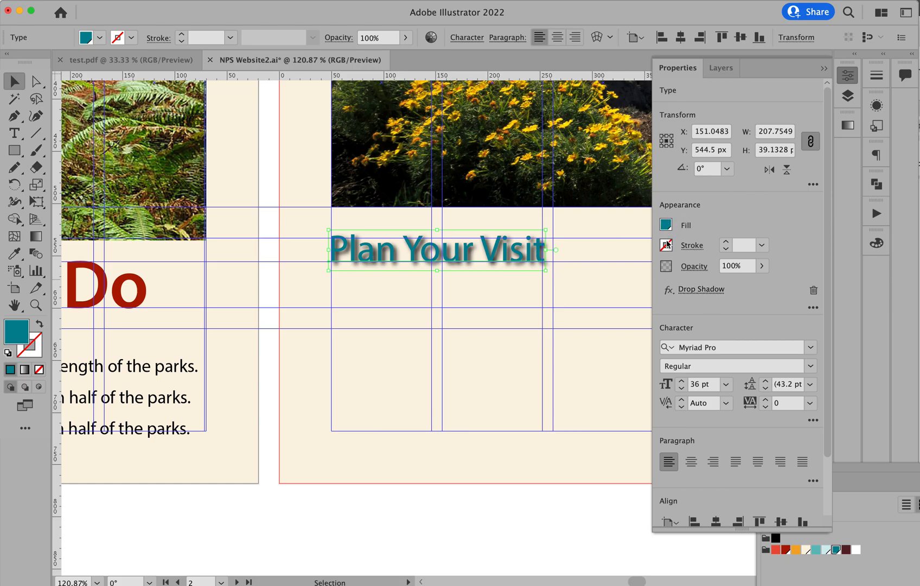
pyautogui.click(813, 291)
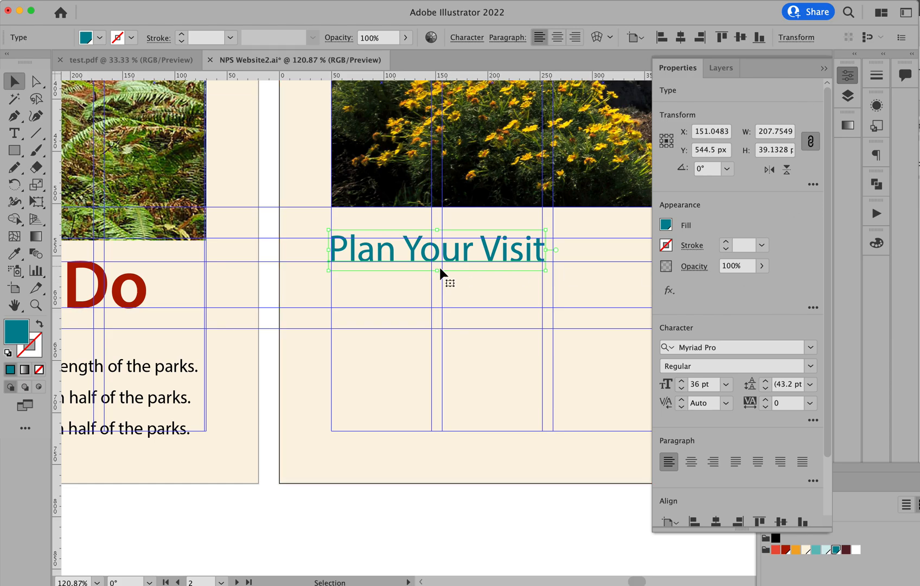
pyautogui.click(455, 535)
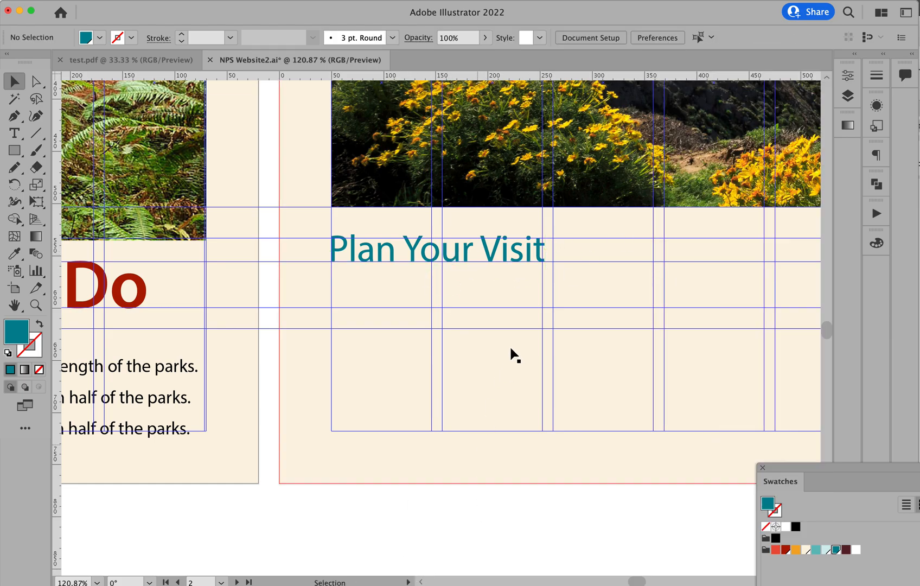
# Duplicate the "Plan Your Visit" heading to the third column and change the copy's text to "Protect Your Park".
pyautogui.hscroll(5, 502, 371)
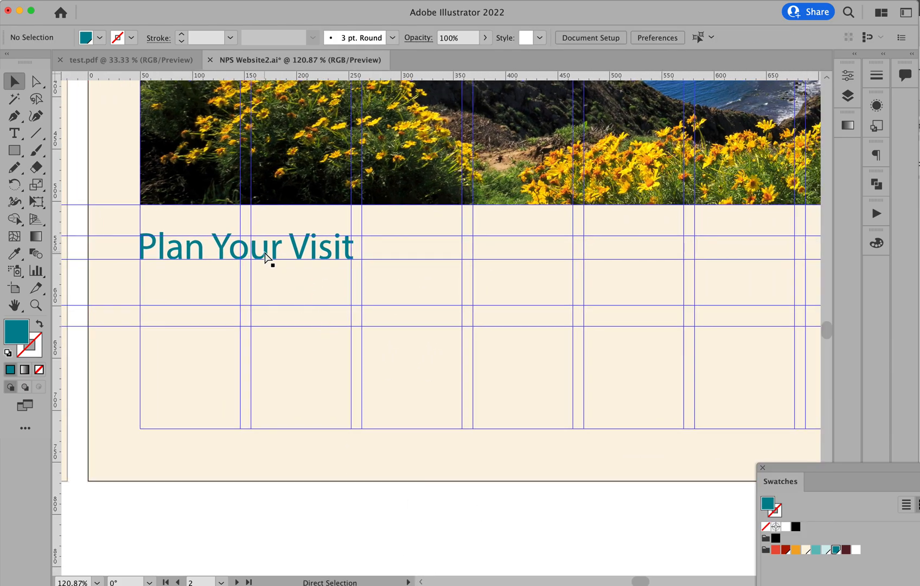
pyautogui.moveTo(265, 251); pyautogui.dragTo(486, 258)
pyautogui.press('super+Tab')
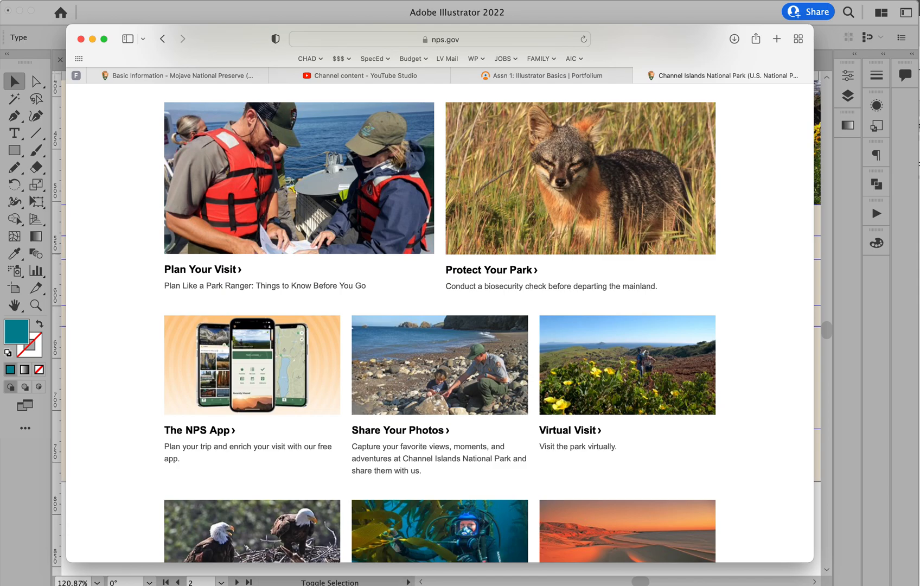
pyautogui.press('super+Tab')
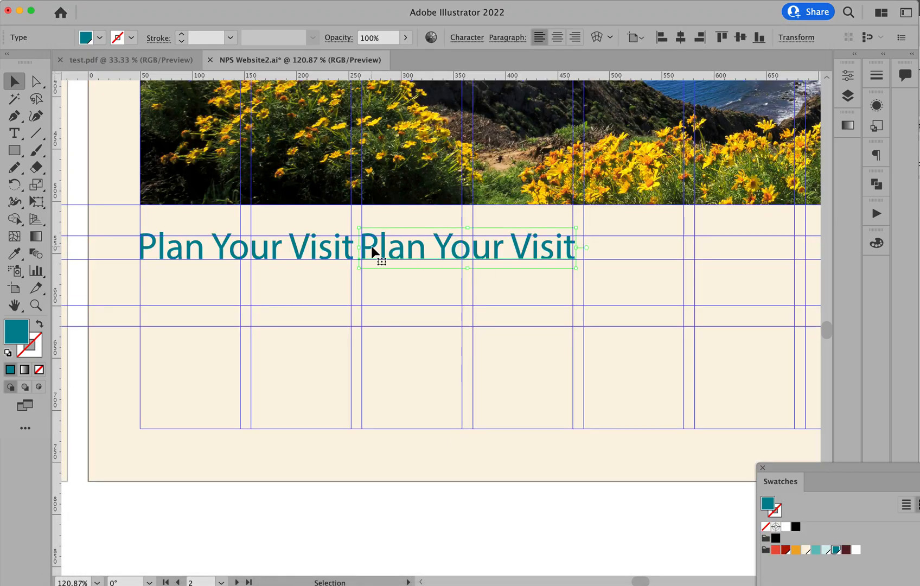
pyautogui.press('t')
pyautogui.tripleClick(399, 248)
pyautogui.write('Protect Your Park')
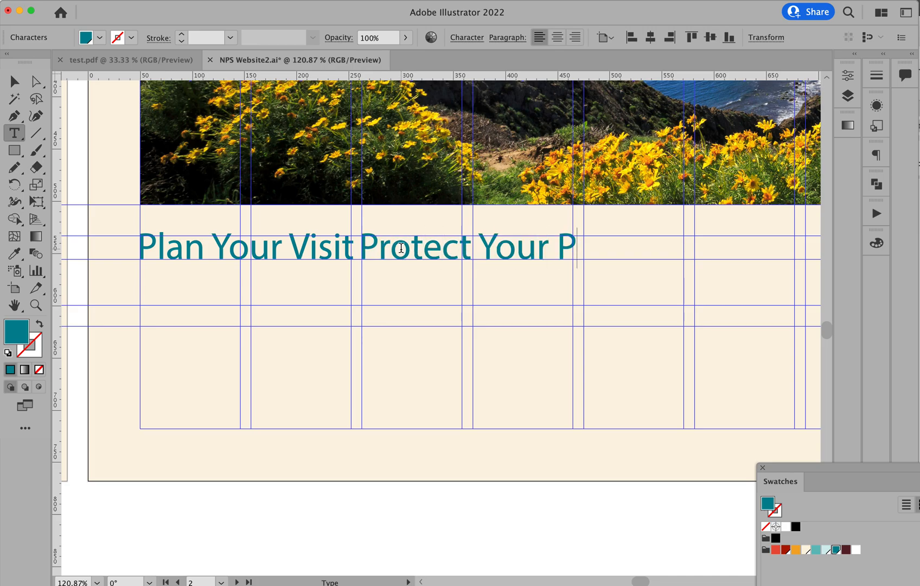
pyautogui.hscroll(-1, 401, 247)
pyautogui.keyDown('super'); pyautogui.click(431, 533); pyautogui.keyUp('super')
# Reduce the font size of both headings together until "Protect Your Park" fits within two columns.
pyautogui.keyDown('super'); pyautogui.click(337, 253); pyautogui.keyUp('super')
pyautogui.keyDown('shift'); pyautogui.keyDown('super'); pyautogui.click(400, 258); pyautogui.keyUp('super'); pyautogui.keyUp('shift')
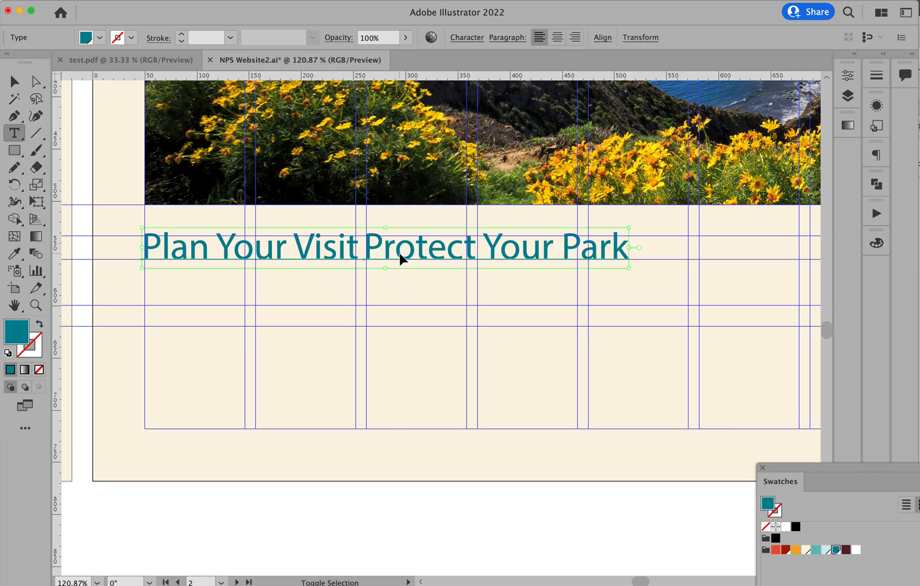
pyautogui.press('super+shift+comma')
pyautogui.press('super+shift+comma')
pyautogui.press('super+shift+comma')
pyautogui.press('super+shift+comma')
pyautogui.press('super+shift+comma')
pyautogui.press('super+shift+comma')
pyautogui.press('super+shift+comma')
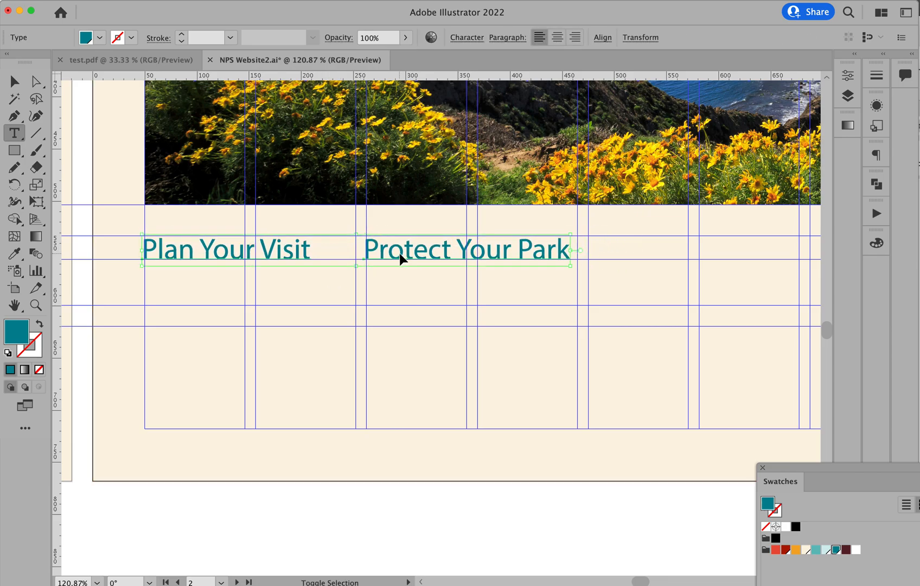
# Duplicate the "Protect Your Park" heading to the fifth column and change the copy's text to "Share Your Photos".
pyautogui.keyDown('super'); pyautogui.click(368, 564); pyautogui.keyUp('super')
pyautogui.moveTo(394, 250); pyautogui.dragTo(617, 253)
pyautogui.tripleClick(619, 254)
pyautogui.write('Share Your Photos')
pyautogui.press('Escape')
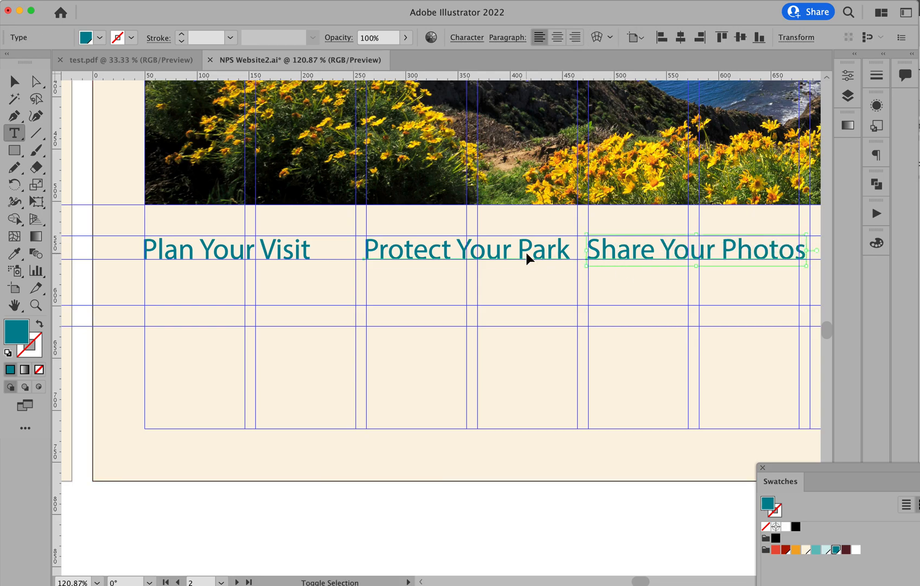
# Tighten the tracking of all three headings so "Share Your Photos" fits within two columns, and deselect them.
pyautogui.moveTo(584, 266); pyautogui.dragTo(478, 264)
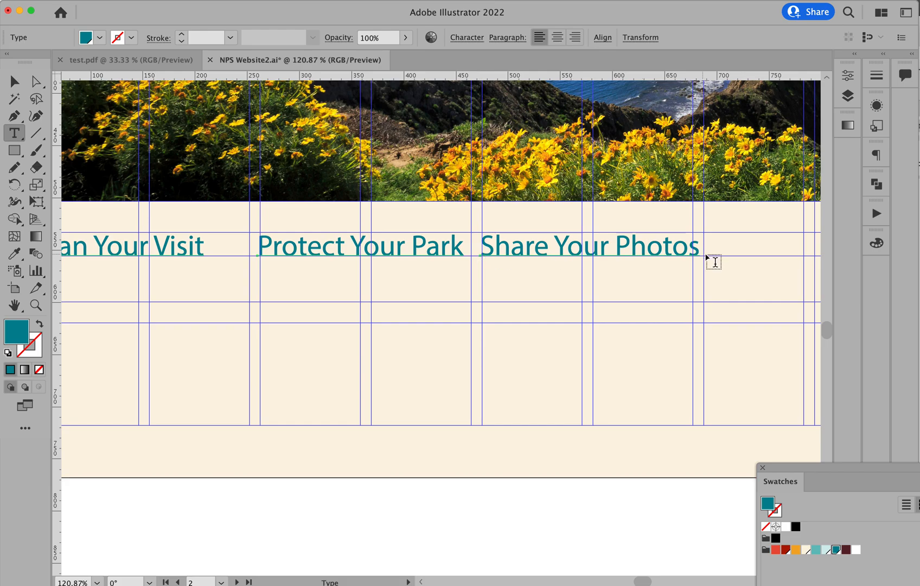
pyautogui.hotkey('alt', 'Left')
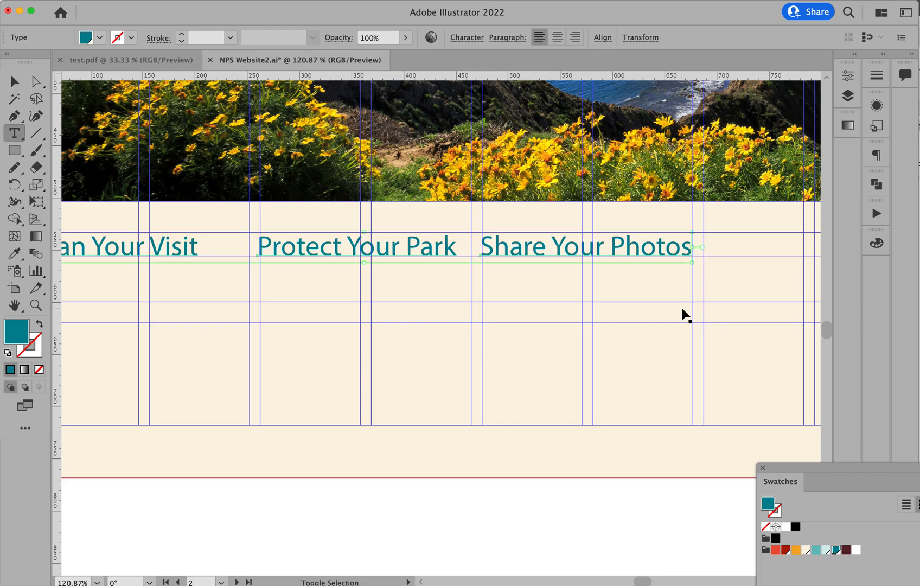
pyautogui.keyDown('super'); pyautogui.click(646, 383); pyautogui.keyUp('super')
pyautogui.keyDown('alt'); pyautogui.keyDown('super'); pyautogui.click(457, 317); pyautogui.keyUp('super'); pyautogui.keyUp('alt')
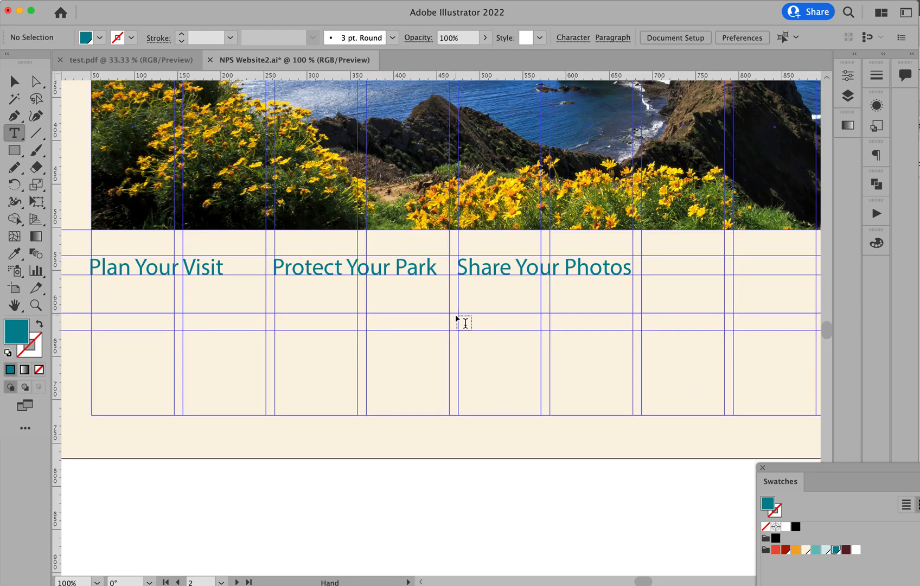
pyautogui.keyDown('alt'); pyautogui.keyDown('super'); pyautogui.click(455, 314); pyautogui.keyUp('super'); pyautogui.keyUp('alt')
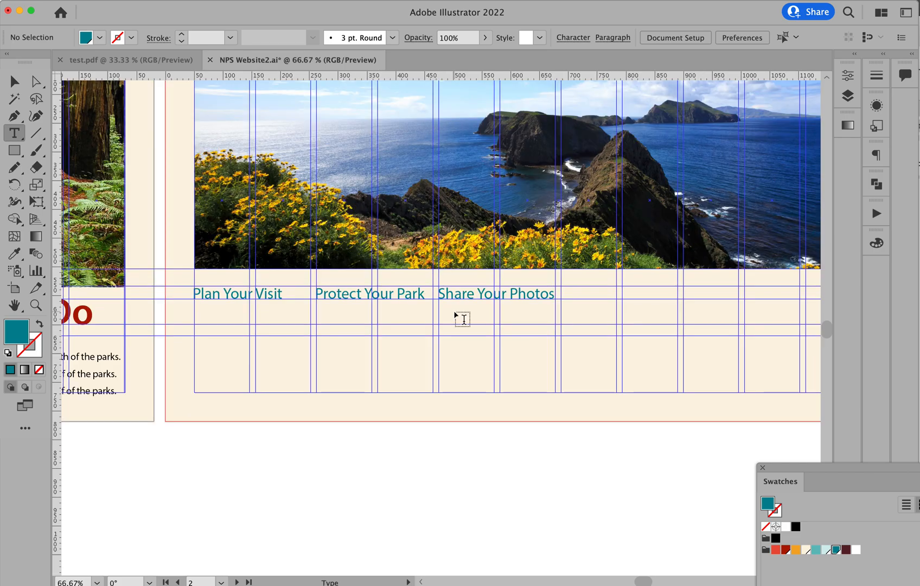
pyautogui.hscroll(2, 518, 317)
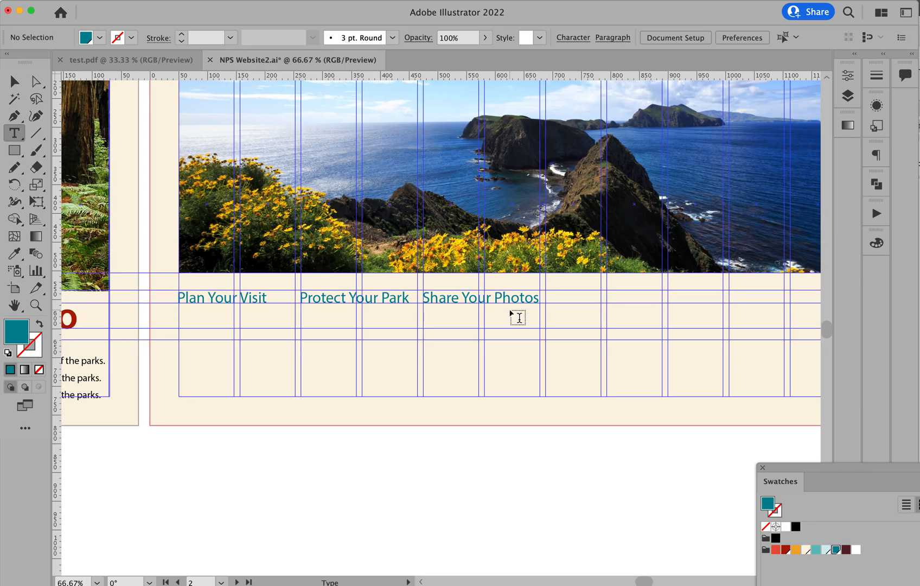
pyautogui.keyDown('super'); pyautogui.click(86, 360); pyautogui.keyUp('super')
pyautogui.moveTo(86, 360); pyautogui.dragTo(141, 354)
pyautogui.press('super+z')
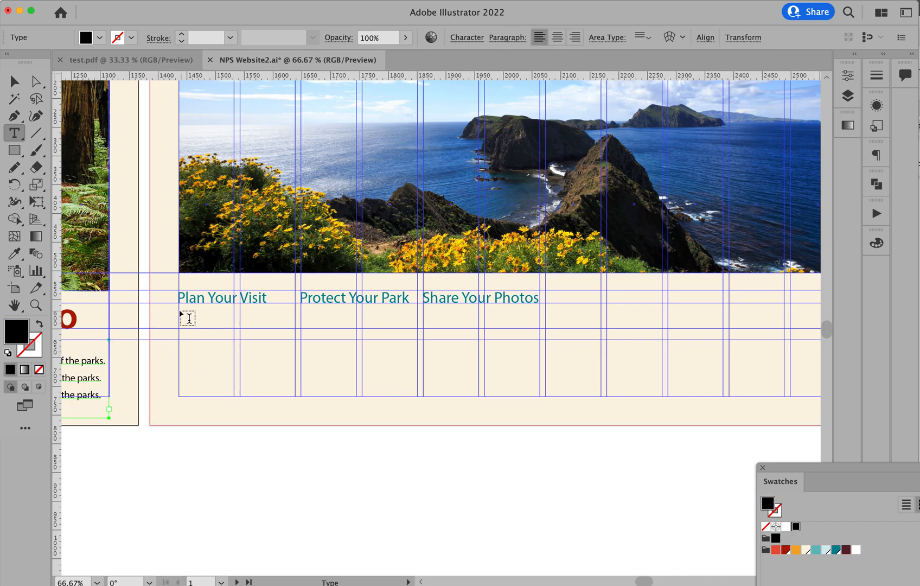
pyautogui.keyDown('super'); pyautogui.click(234, 456); pyautogui.keyUp('super')
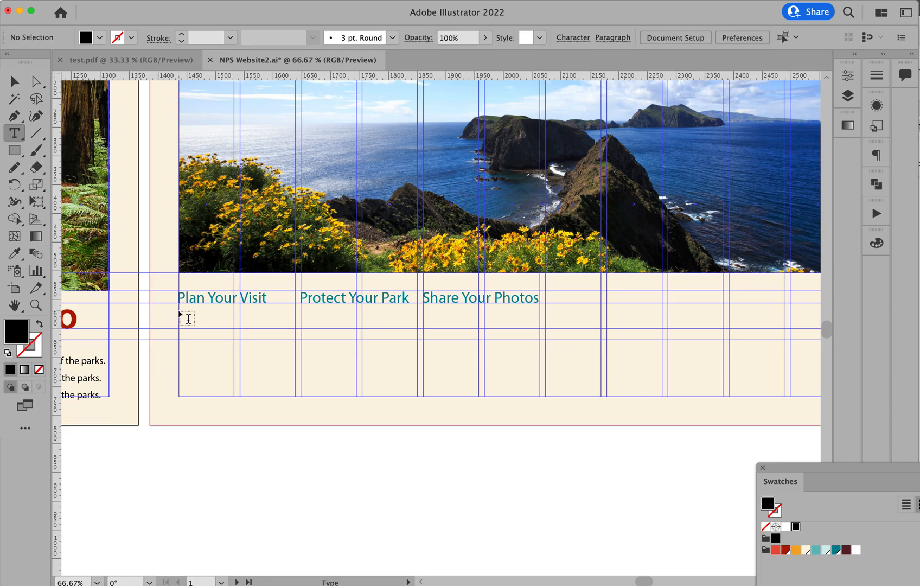
# Draw a two-column text area from below "Plan Your Visit" to the page's bottom edge and reduce its placeholder text to 15 pt.
pyautogui.moveTo(180, 314); pyautogui.dragTo(296, 424)
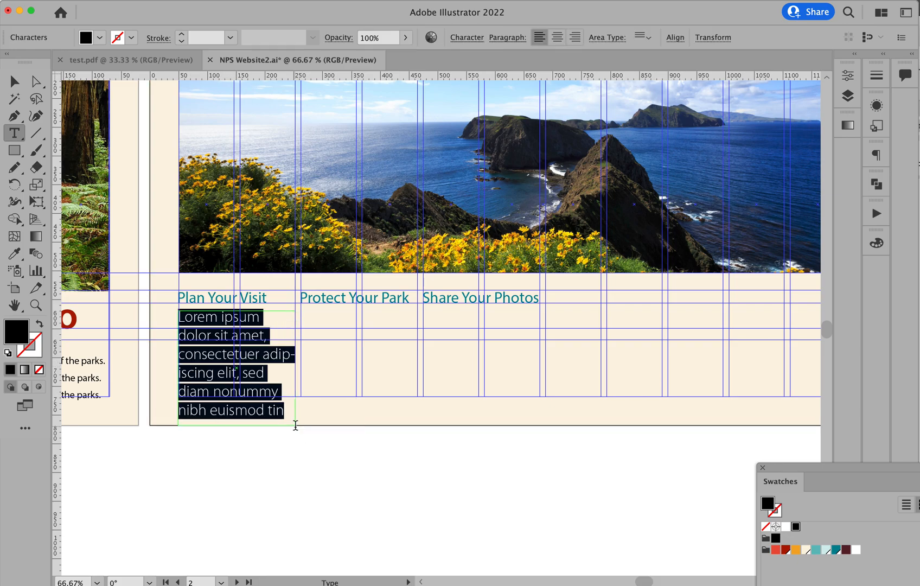
pyautogui.press('super+shift+comma')
pyautogui.press('super+shift+comma')
pyautogui.press('super+shift+comma')
pyautogui.press('super+shift+comma')
pyautogui.press('super+shift+comma')
pyautogui.press('super+shift+comma')
pyautogui.press('super+shift+comma')
pyautogui.press('super+shift+comma')
pyautogui.press('super+shift+comma')
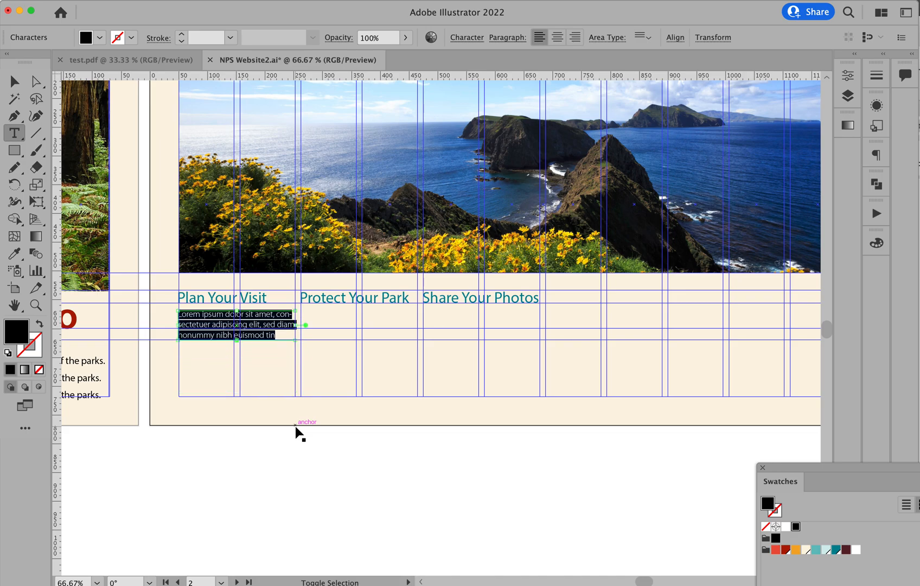
pyautogui.click(278, 335)
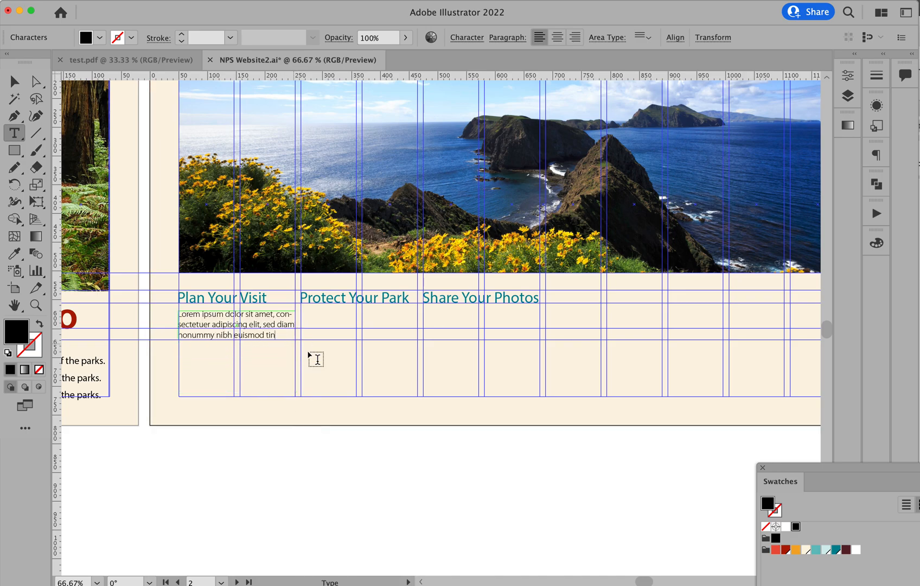
pyautogui.keyDown('super'); pyautogui.click(251, 487); pyautogui.keyUp('super')
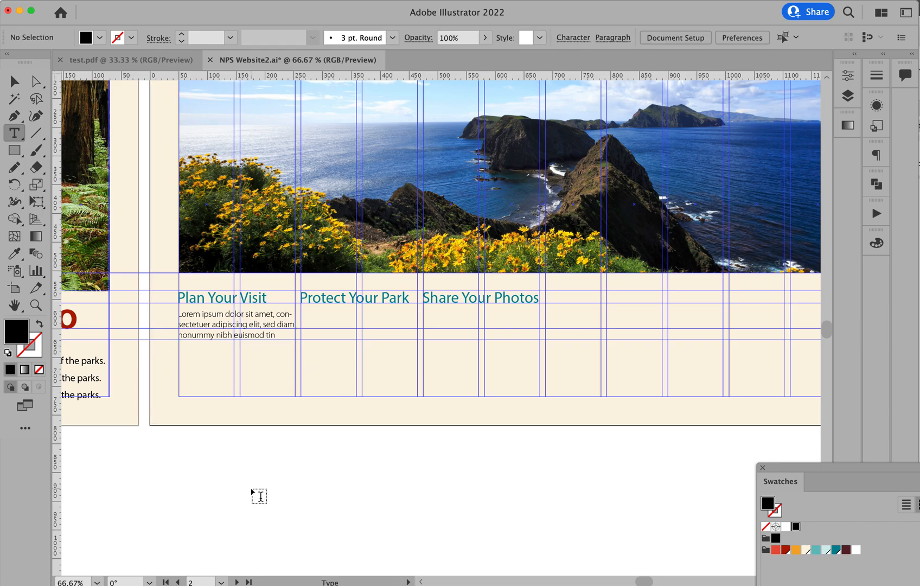
# Extend the paragraph's text frame to the page's bottom edge and fill the remaining space with placeholder text.
pyautogui.press('v')
pyautogui.click(243, 338)
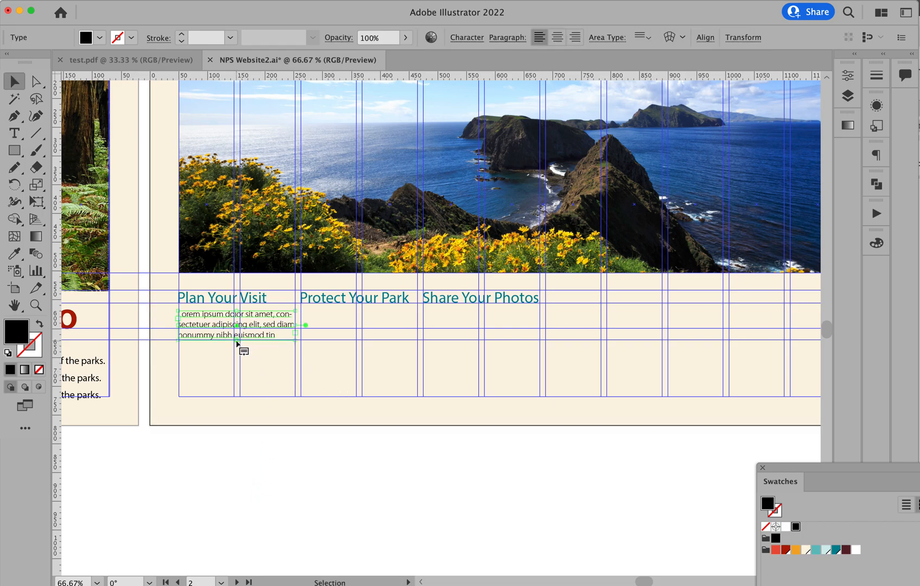
pyautogui.moveTo(295, 340); pyautogui.dragTo(298, 427)
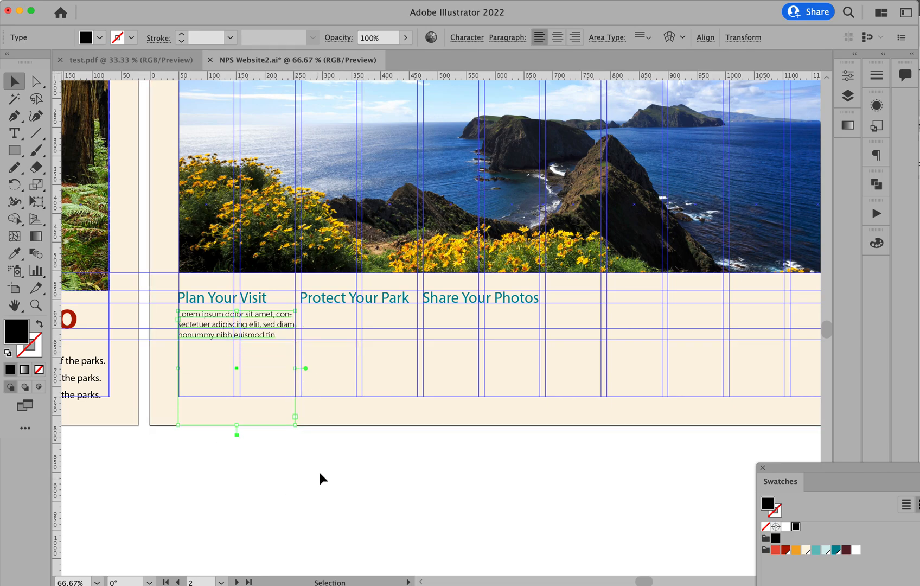
pyautogui.press('t')
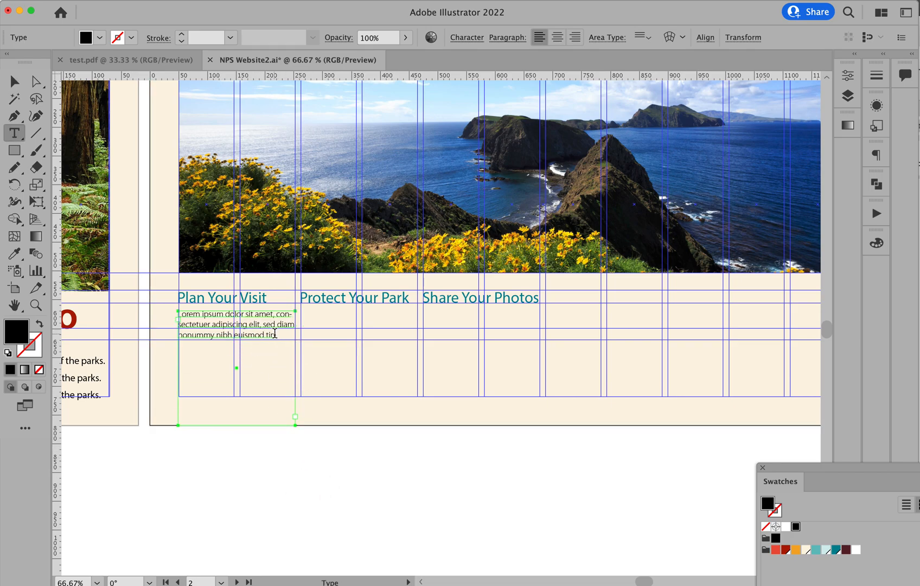
pyautogui.click(275, 334)
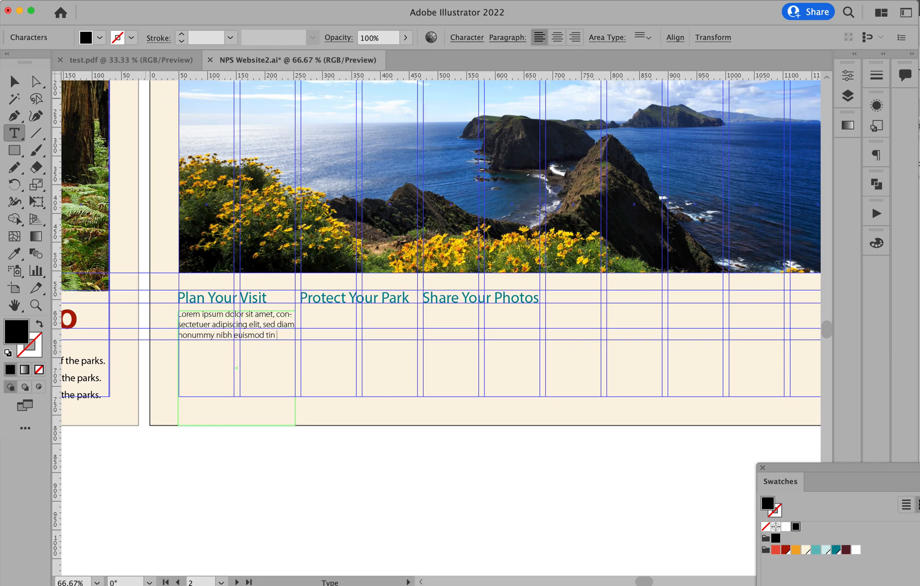
pyautogui.click(0, 0)
pyautogui.moveTo(0, 0)
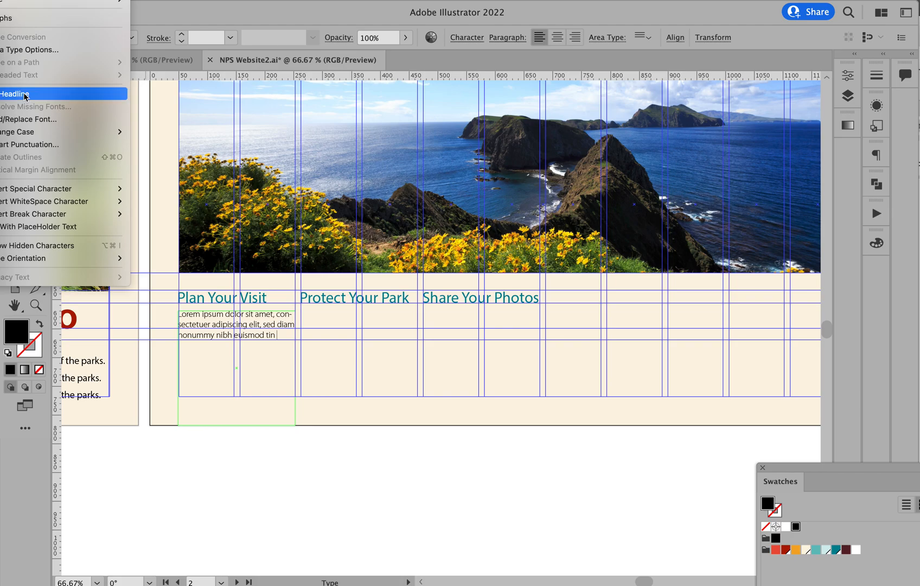
pyautogui.click(38, 226)
pyautogui.keyDown('super'); pyautogui.click(396, 461); pyautogui.keyUp('super')
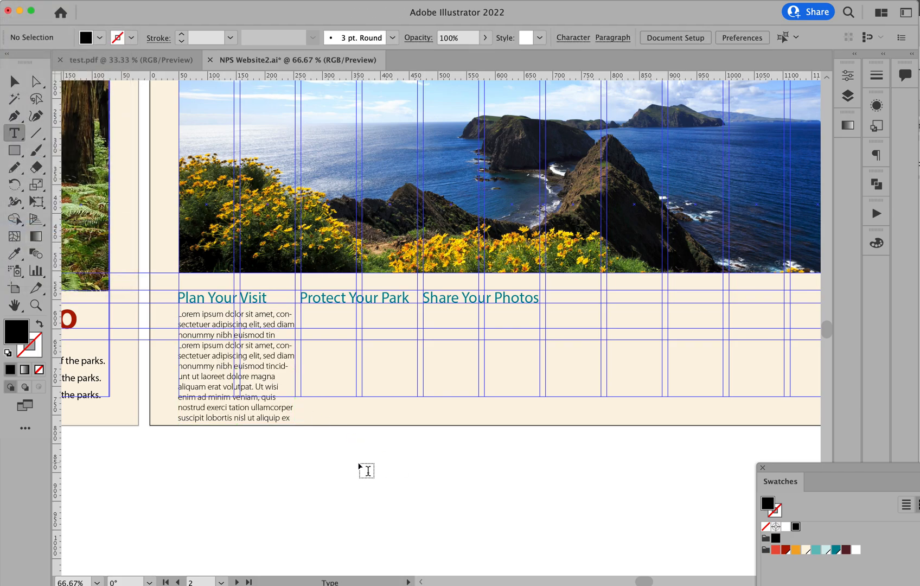
# Duplicate the placeholder paragraph beneath "Protect Your Park" and "Share Your Photos", and hide the guides.
pyautogui.press('v')
pyautogui.moveTo(288, 359); pyautogui.dragTo(387, 376)
pyautogui.click(468, 493)
pyautogui.moveTo(372, 340); pyautogui.dragTo(496, 340)
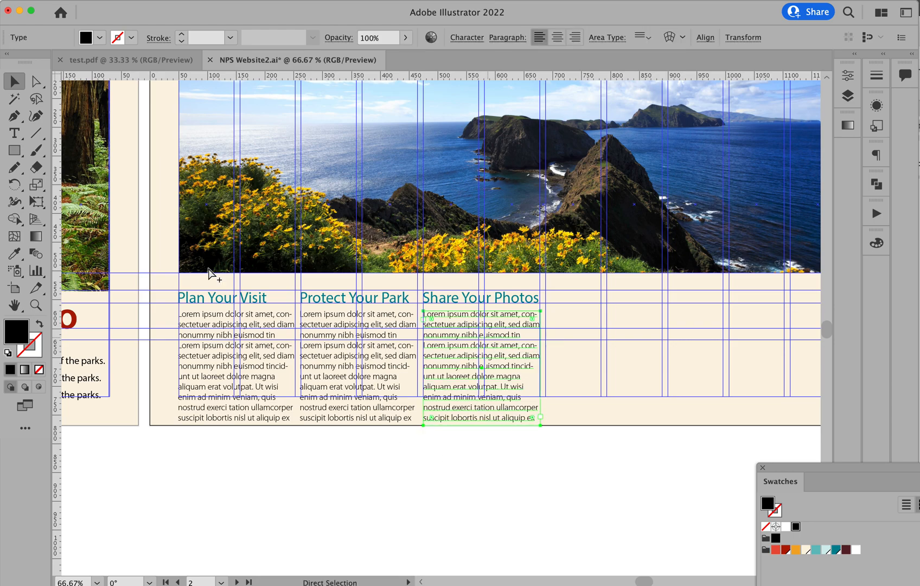
pyautogui.click(467, 476)
pyautogui.press('super+semicolon')
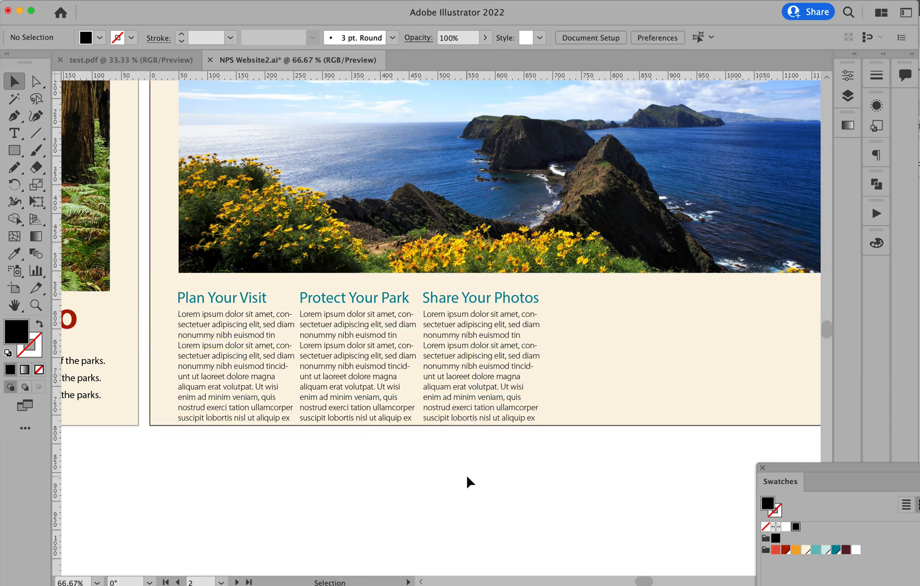
# Change the font style of all three placeholder paragraphs to Regular and deselect them.
pyautogui.click(201, 348)
pyautogui.keyDown('shift'); pyautogui.click(371, 353); pyautogui.keyUp('shift')
pyautogui.keyDown('shift'); pyautogui.click(436, 355); pyautogui.keyUp('shift')
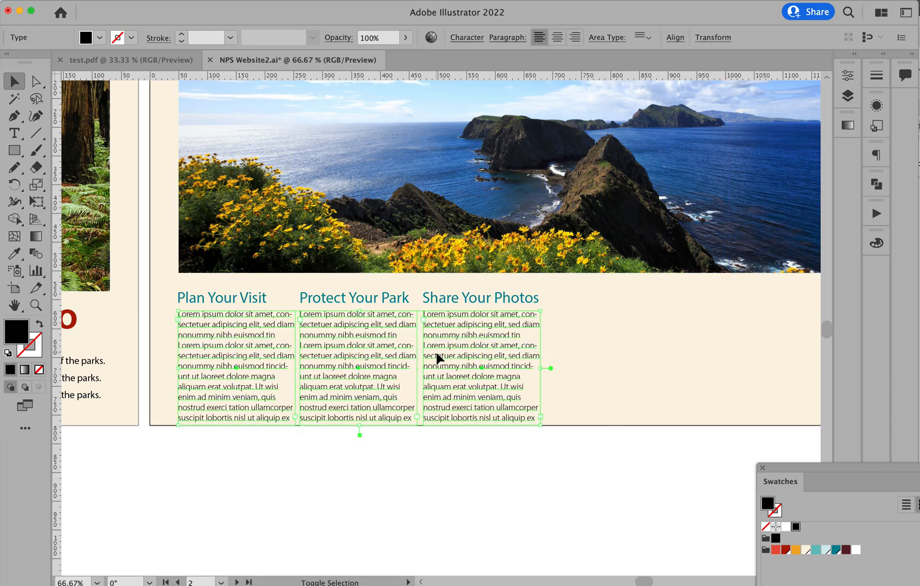
pyautogui.click(847, 75)
pyautogui.click(810, 366)
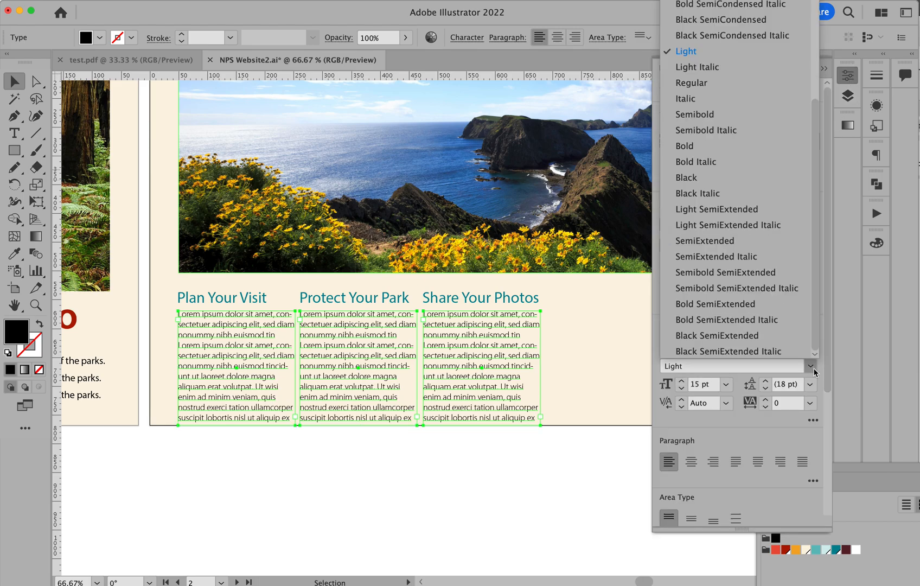
pyautogui.click(692, 82)
pyautogui.click(483, 493)
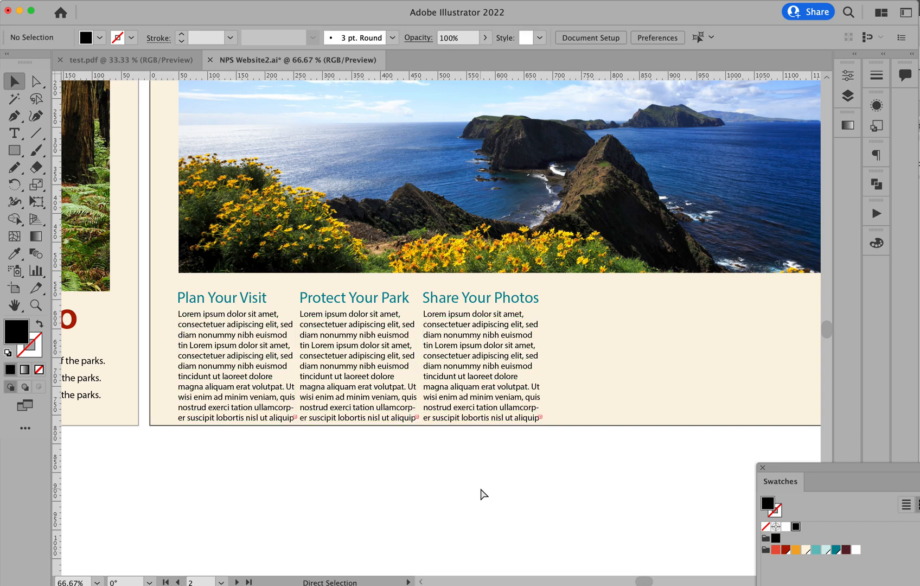
# Show the guides and move the "Share Your Photos" heading with its paragraph to the last two columns, flush with the photo's right edge.
pyautogui.keyDown('alt'); pyautogui.keyDown('super'); pyautogui.click(483, 423); pyautogui.keyUp('super'); pyautogui.keyUp('alt')
pyautogui.keyDown('alt'); pyautogui.keyDown('super'); pyautogui.click(482, 423); pyautogui.keyUp('super'); pyautogui.keyUp('alt')
pyautogui.moveTo(489, 259); pyautogui.dragTo(417, 400)
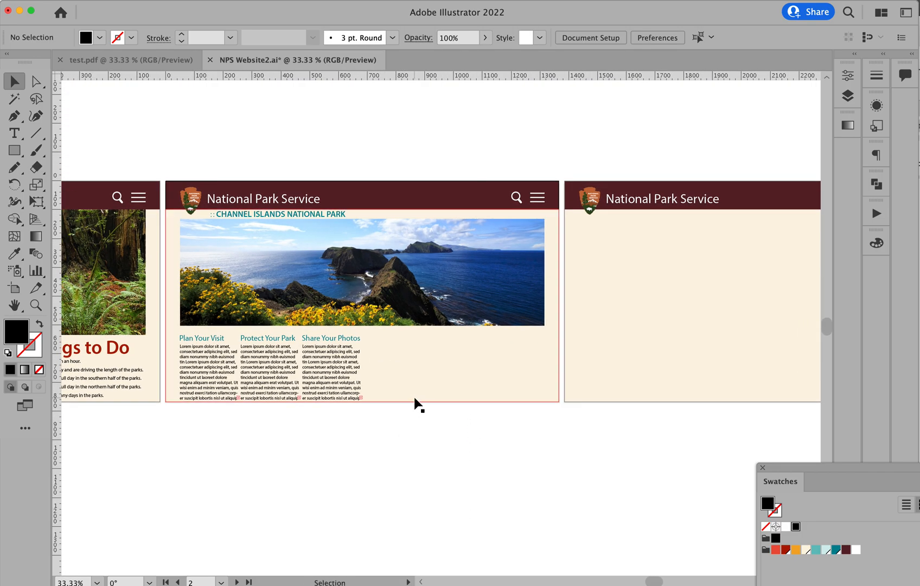
pyautogui.click(349, 370)
pyautogui.keyDown('shift'); pyautogui.click(346, 339); pyautogui.keyUp('shift')
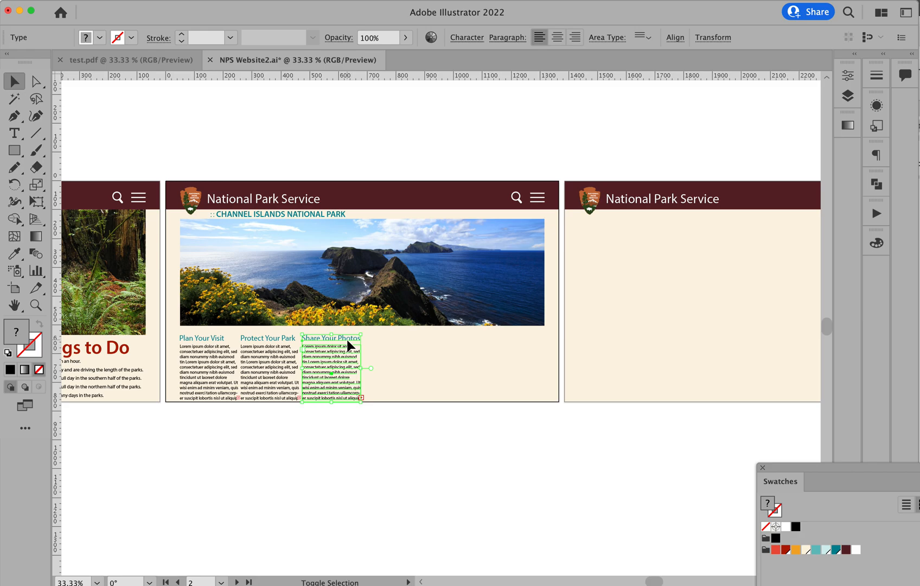
pyautogui.moveTo(337, 353); pyautogui.dragTo(470, 361)
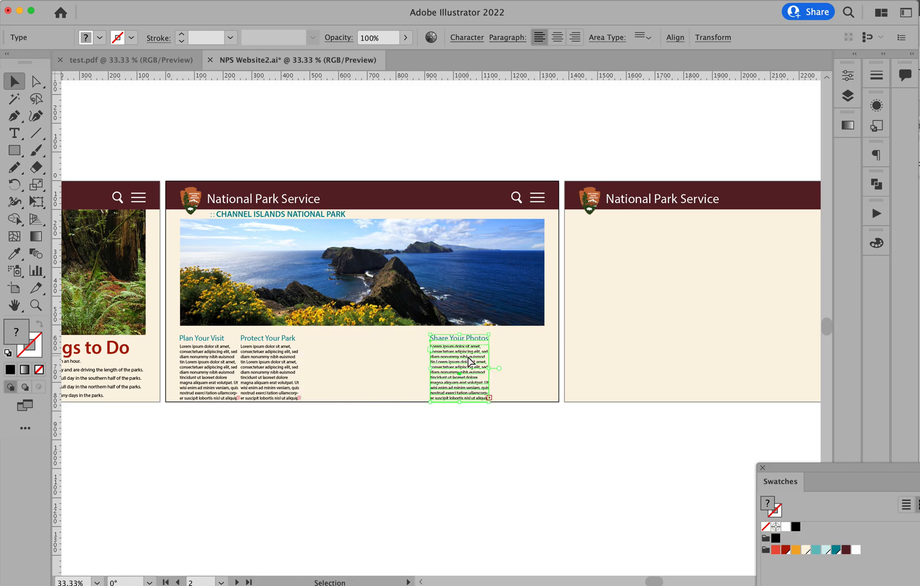
pyautogui.press('super+semicolon')
pyautogui.moveTo(467, 372); pyautogui.dragTo(521, 371)
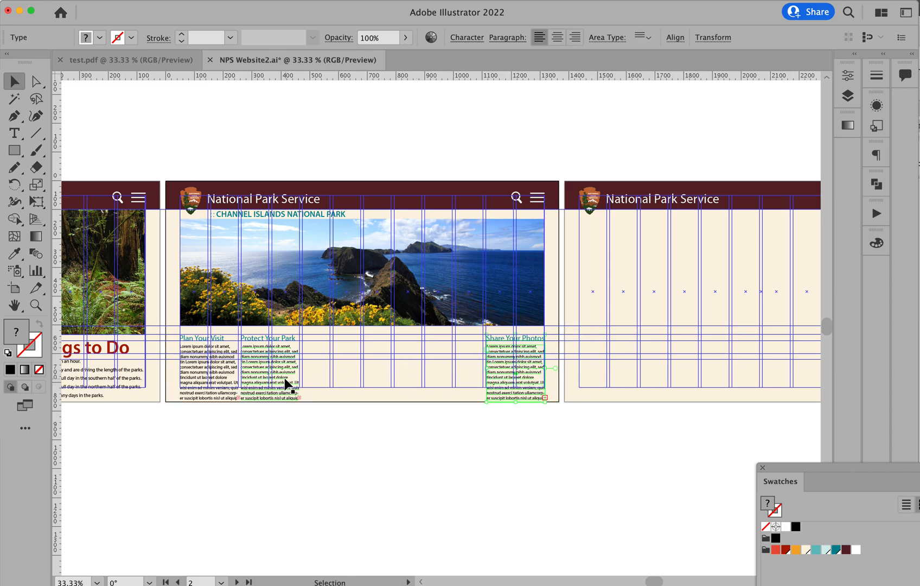
# Move the "Plan Your Visit" heading and paragraph to columns 3–4, and the "Protect Your Park" heading and paragraph to columns 7–8.
pyautogui.click(262, 342)
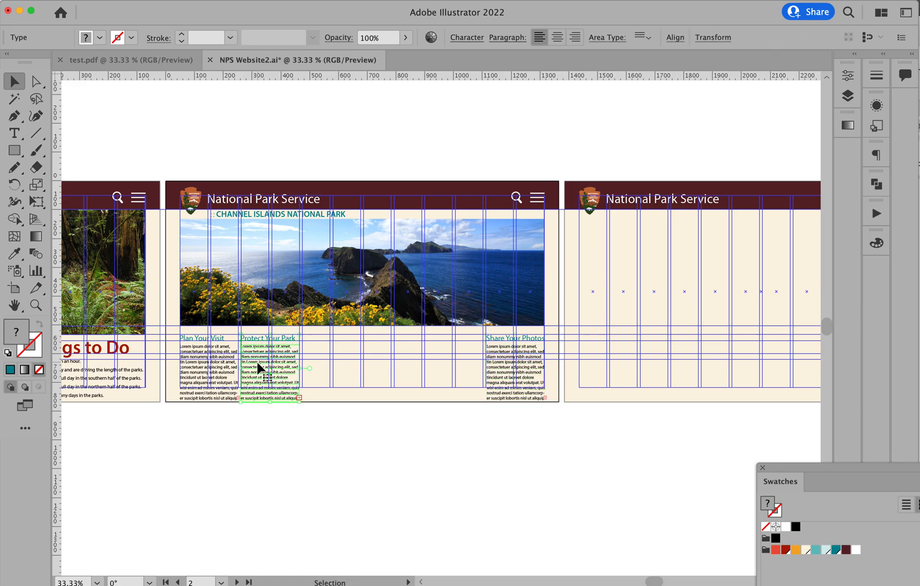
pyautogui.moveTo(257, 361); pyautogui.dragTo(350, 363)
pyautogui.click(193, 363)
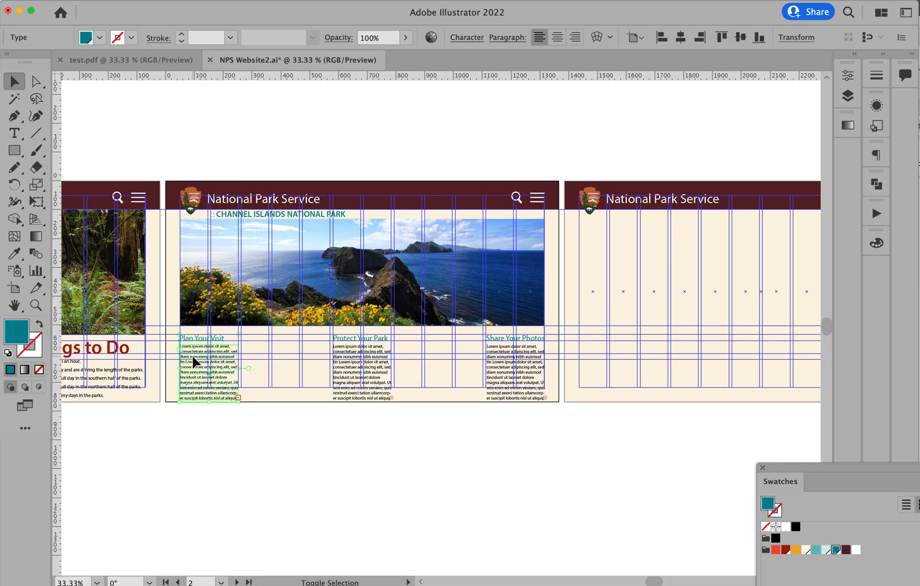
pyautogui.moveTo(194, 362); pyautogui.dragTo(255, 361)
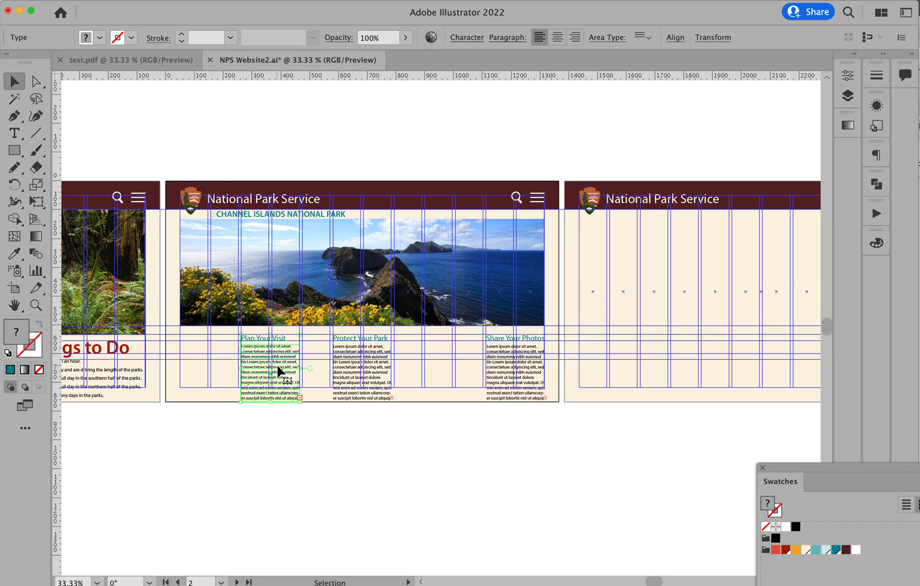
pyautogui.click(347, 359)
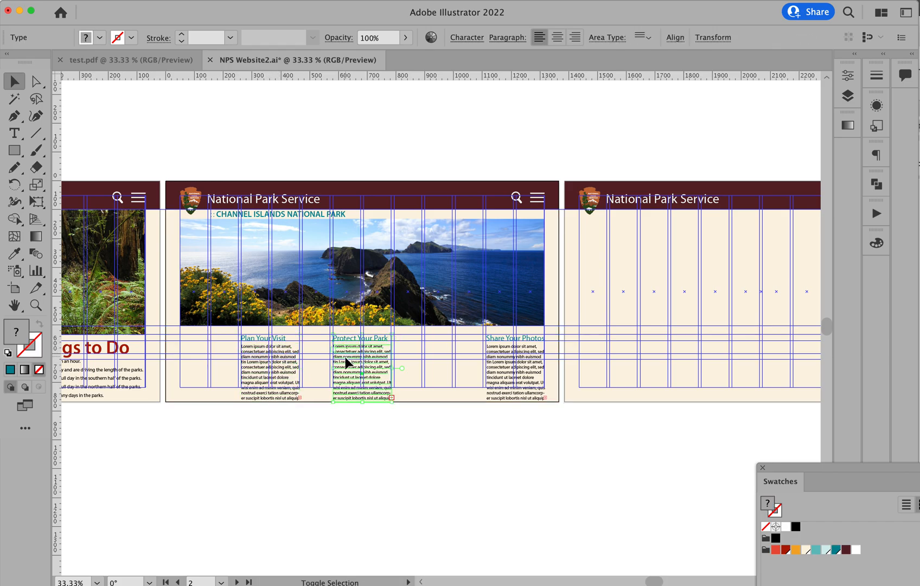
pyautogui.moveTo(345, 363); pyautogui.dragTo(376, 361)
pyautogui.click(449, 457)
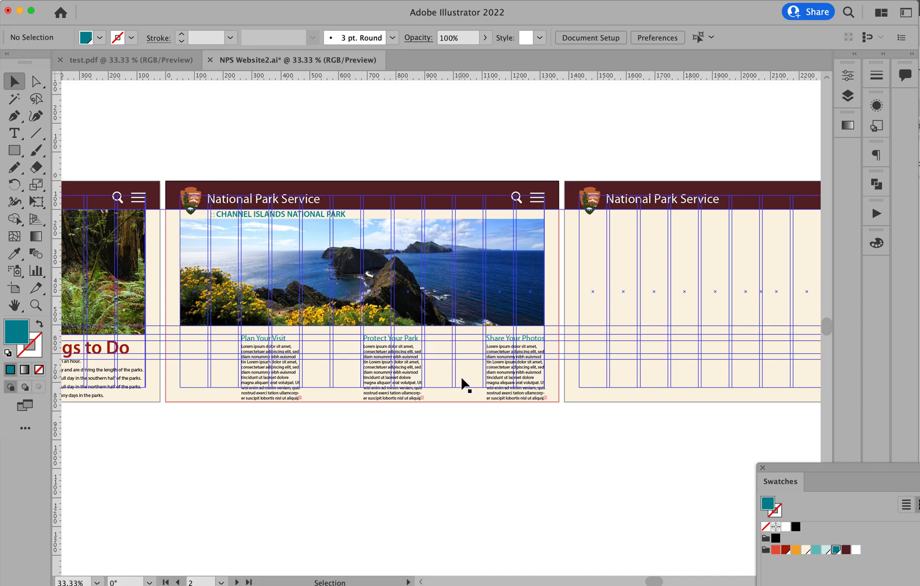
# Place "Channel Islands To Do.jpg" with its top-left corner at the left margin, level with the top of the "Plan Your Visit" heading.
pyautogui.moveTo(441, 440); pyautogui.dragTo(482, 414)
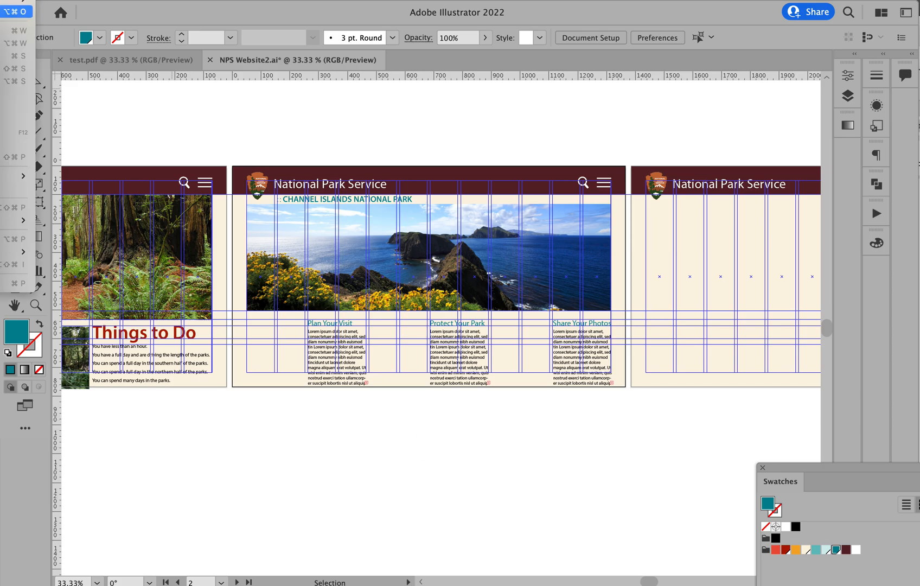
pyautogui.press('super+shift+p')
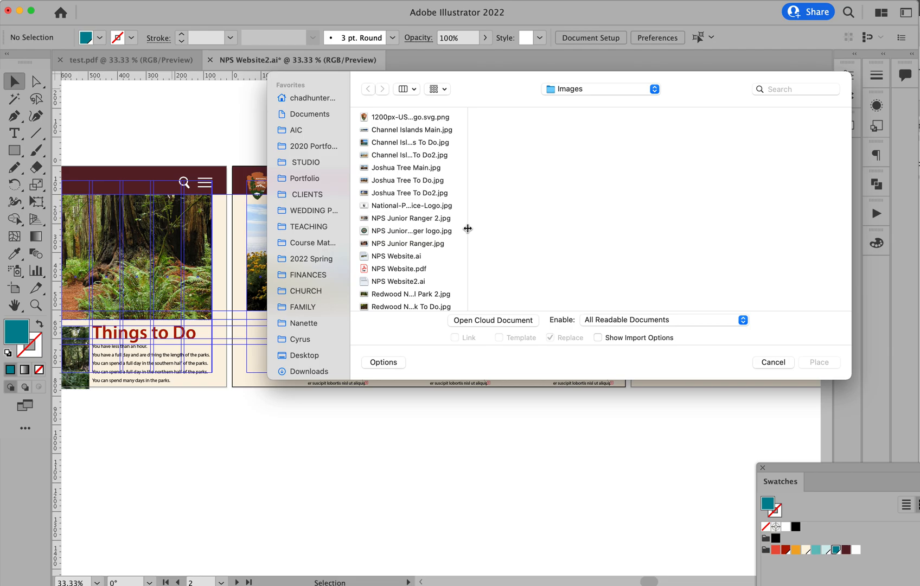
pyautogui.doubleClick(467, 229)
pyautogui.click(432, 143)
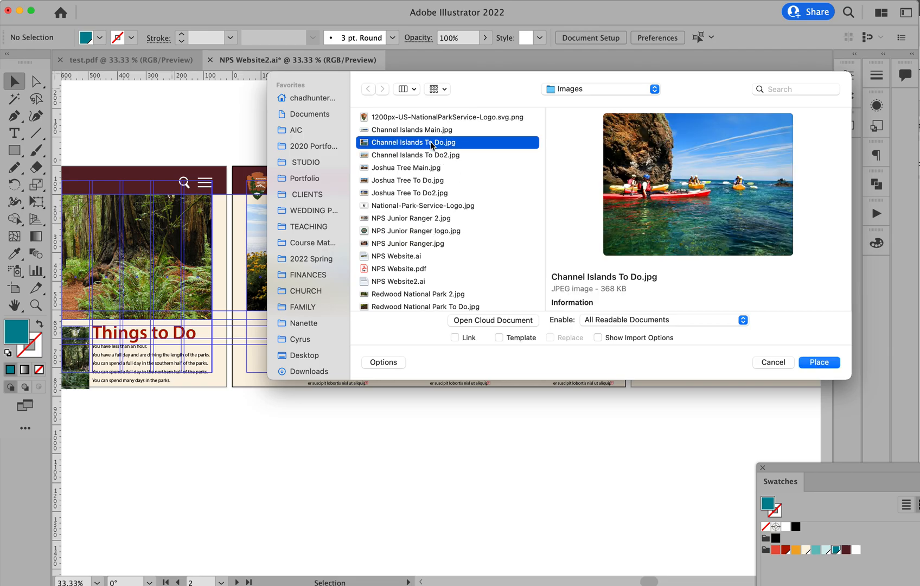
pyautogui.press('Return')
pyautogui.press('super+space')
pyautogui.moveTo(230, 300); pyautogui.dragTo(416, 412)
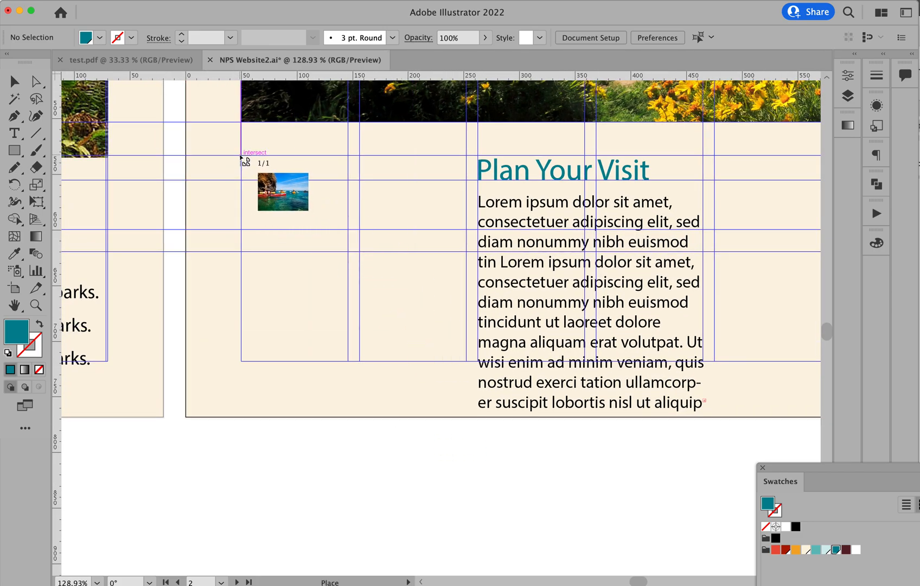
pyautogui.moveTo(242, 157); pyautogui.dragTo(640, 554)
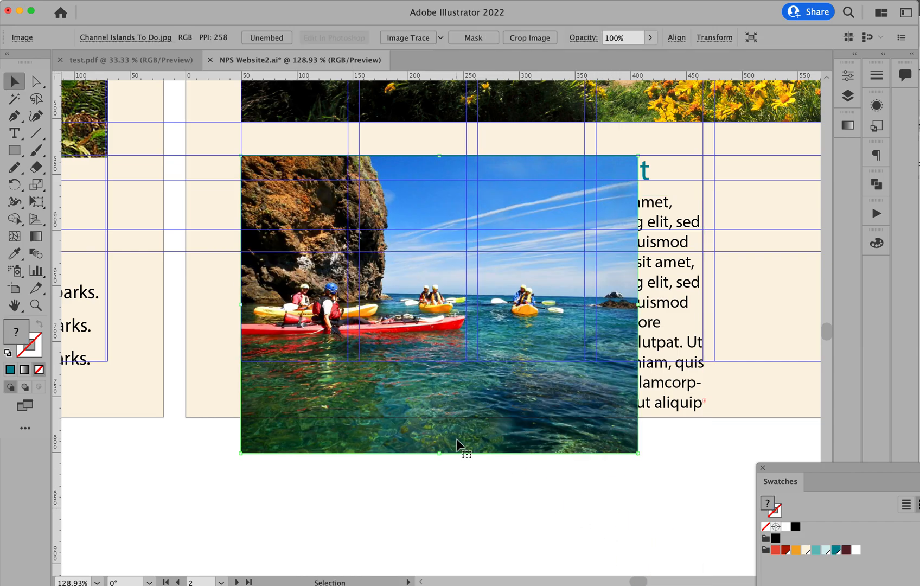
# Crop the kayaking image to about 203 px wide, filling the first two columns and ending at the page's bottom edge.
pyautogui.click(530, 37)
pyautogui.moveTo(536, 304); pyautogui.dragTo(468, 308)
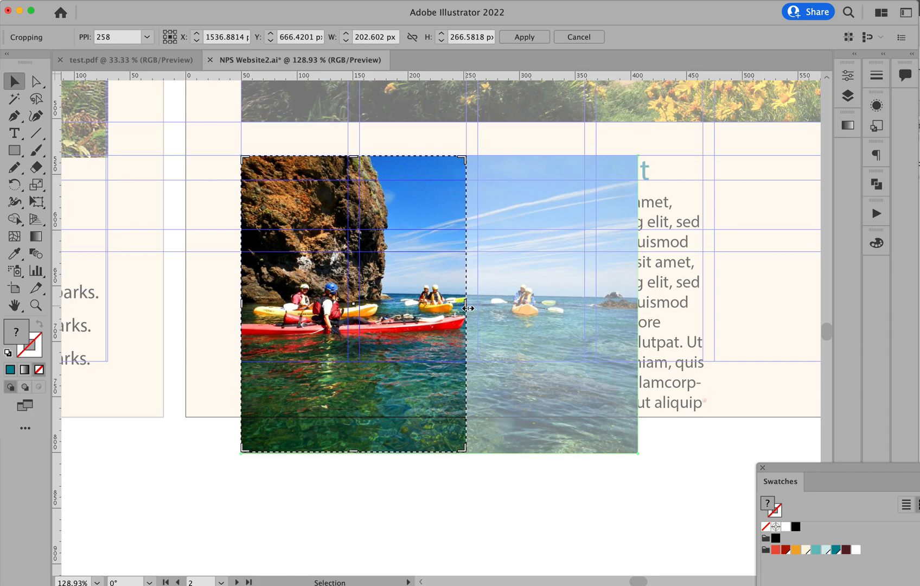
pyautogui.moveTo(353, 452); pyautogui.dragTo(353, 418)
pyautogui.press('Return')
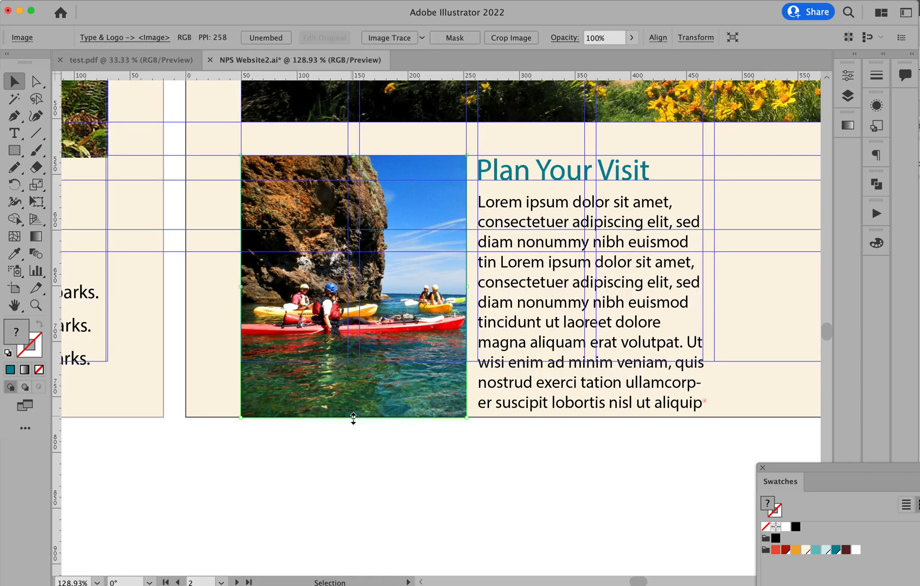
# Narrow the paragraph frame under "Plan Your Visit" from its outer edge so it leaves more space beside the text.
pyautogui.click(462, 490)
pyautogui.hscroll(2, 587, 386)
pyautogui.moveTo(587, 386); pyautogui.dragTo(360, 374)
pyautogui.click(388, 323)
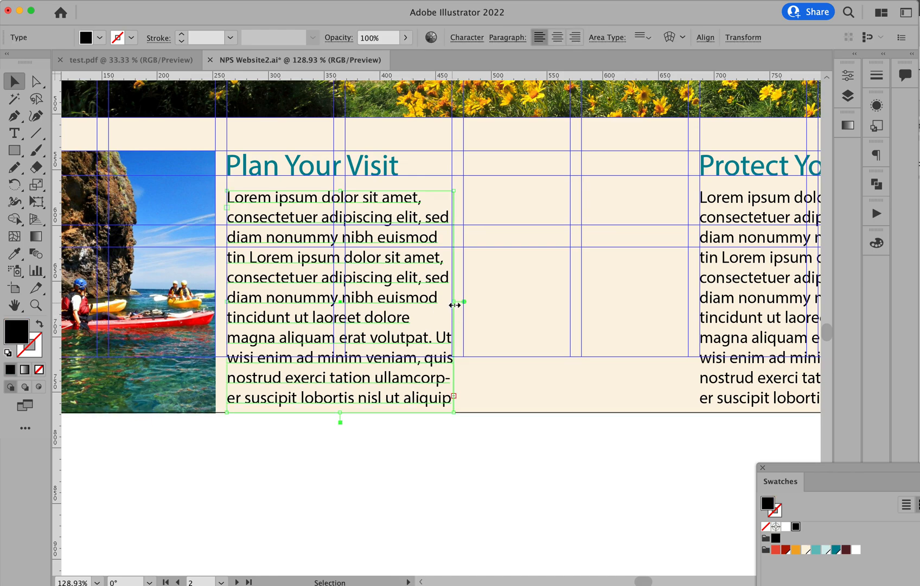
pyautogui.moveTo(454, 305); pyautogui.dragTo(425, 306)
pyautogui.click(424, 475)
# Place "Channel Islands To Do2.jpg" between the "Plan Your Visit" and "Protect Your Park" text, top-aligned with the headings, scaled to about 329 × 185 px.
pyautogui.moveTo(339, 327); pyautogui.dragTo(422, 331)
pyautogui.keyDown('alt'); pyautogui.keyDown('super'); pyautogui.click(420, 332); pyautogui.keyUp('super'); pyautogui.keyUp('alt')
pyautogui.keyDown('alt'); pyautogui.keyDown('super'); pyautogui.click(412, 335); pyautogui.keyUp('super'); pyautogui.keyUp('alt')
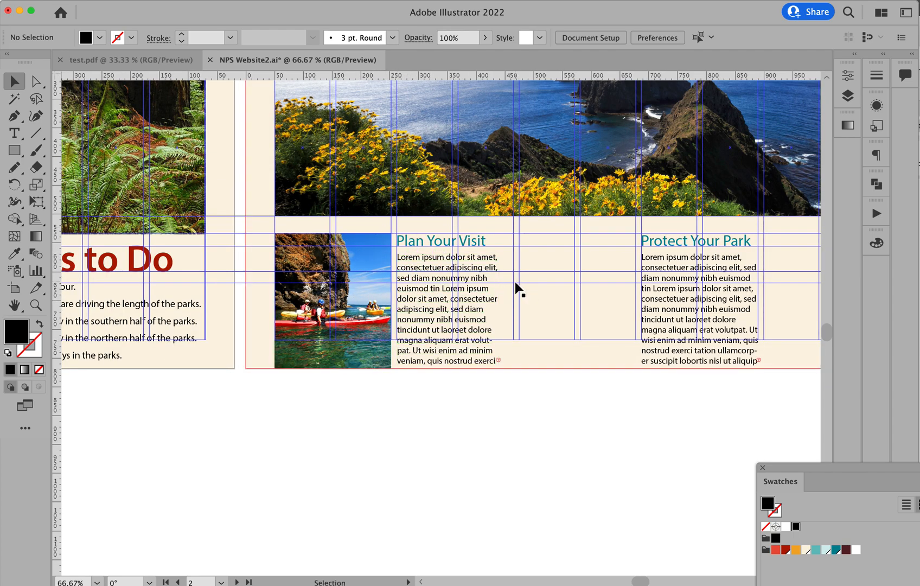
pyautogui.moveTo(620, 306); pyautogui.dragTo(484, 300)
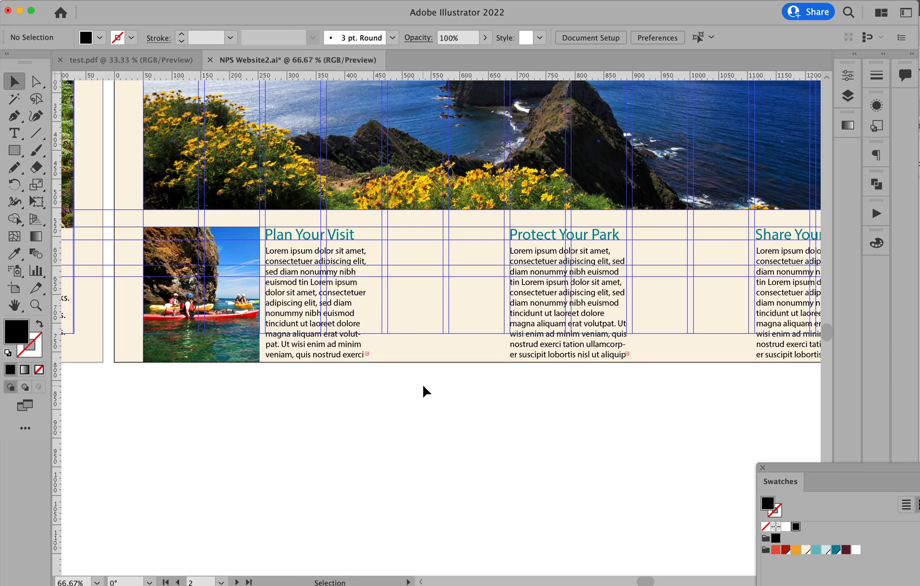
pyautogui.press('super+shift+p')
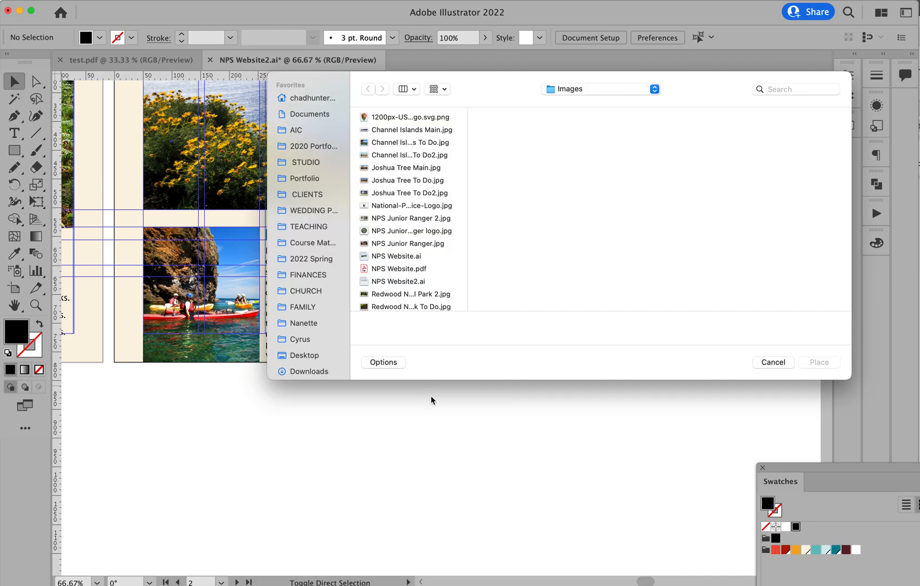
pyautogui.click(406, 155)
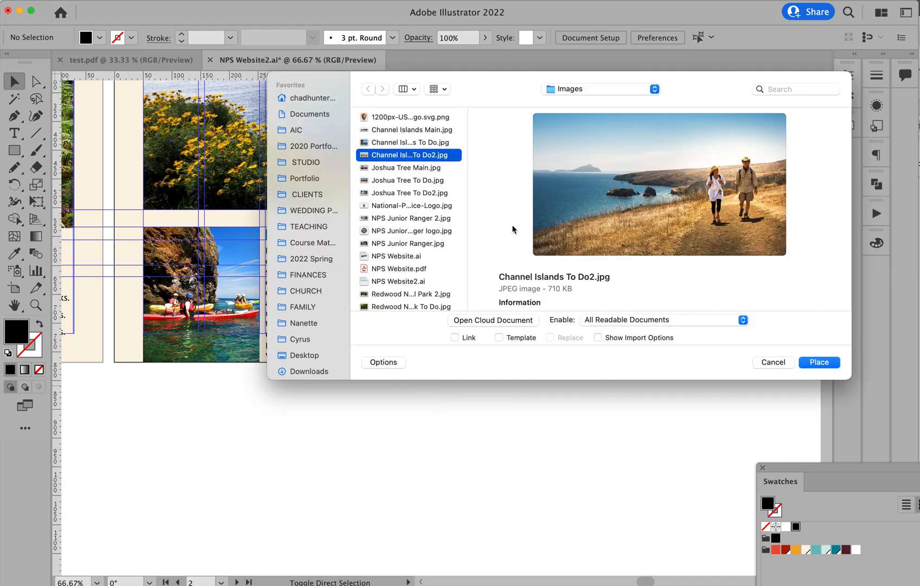
pyautogui.press('Return')
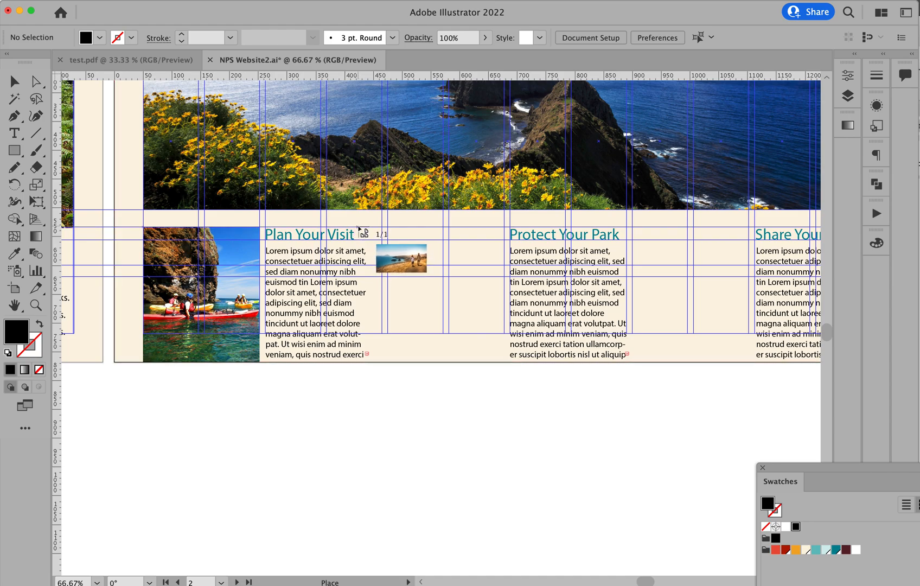
pyautogui.moveTo(358, 228); pyautogui.dragTo(598, 482)
pyautogui.moveTo(477, 310); pyautogui.dragTo(416, 309)
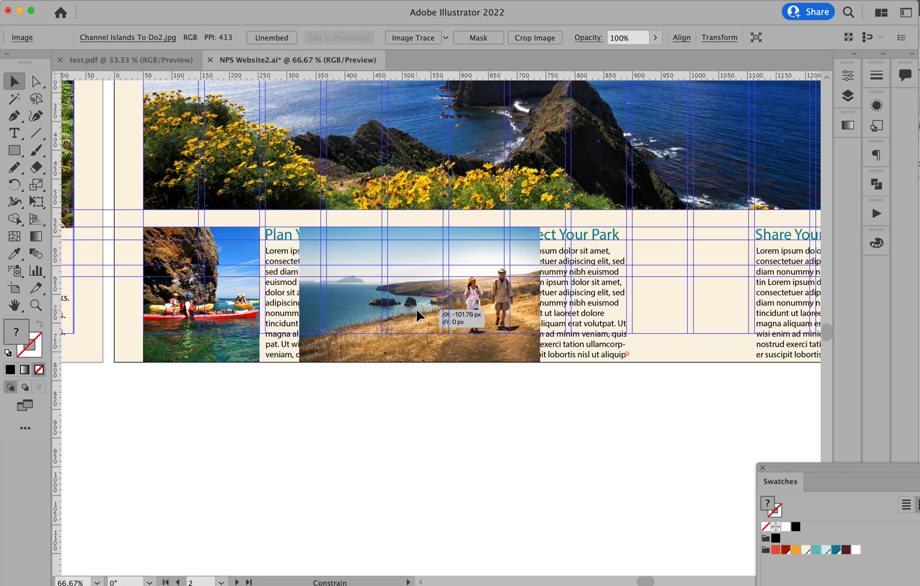
pyautogui.moveTo(416, 309); pyautogui.dragTo(416, 309)
pyautogui.moveTo(299, 361); pyautogui.dragTo(351, 337)
pyautogui.moveTo(484, 315); pyautogui.dragTo(468, 314)
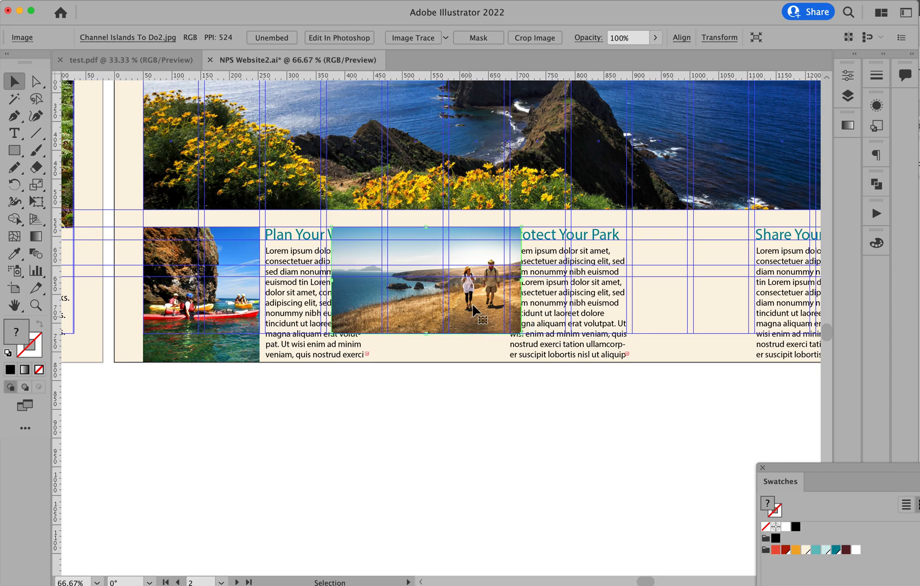
# Crop the hiking image to about 202 px wide at its full height, keeping the two hikers and filling columns 5–6.
pyautogui.click(534, 37)
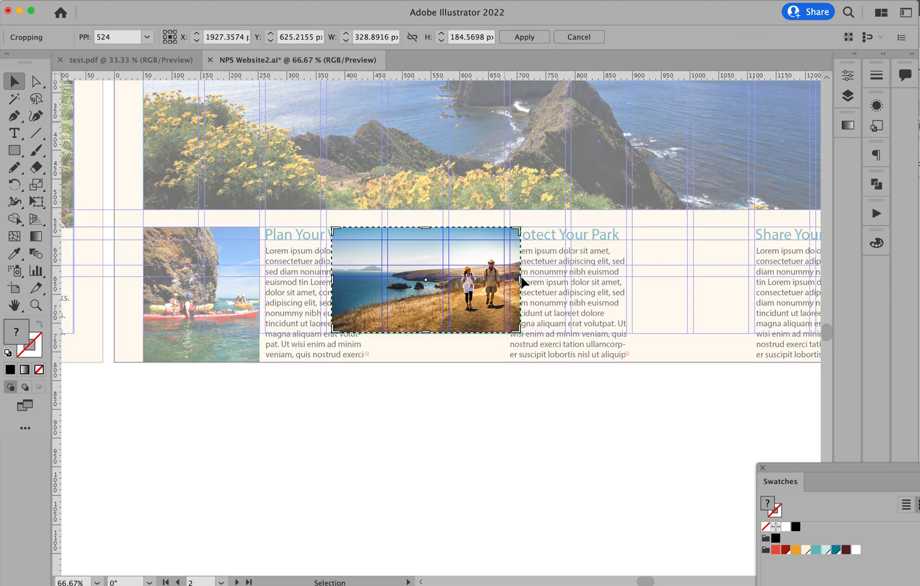
pyautogui.moveTo(520, 280); pyautogui.dragTo(505, 281)
pyautogui.moveTo(331, 280); pyautogui.dragTo(388, 280)
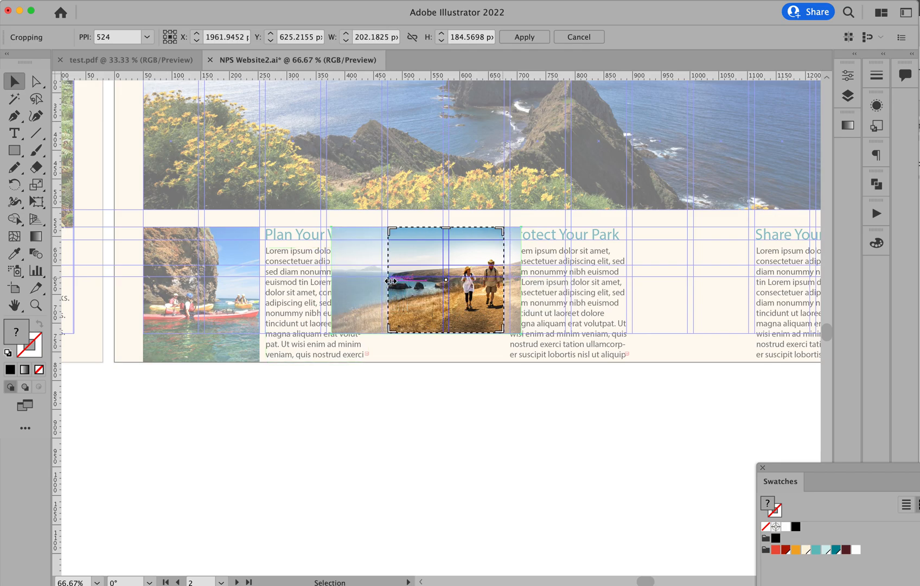
pyautogui.click(531, 37)
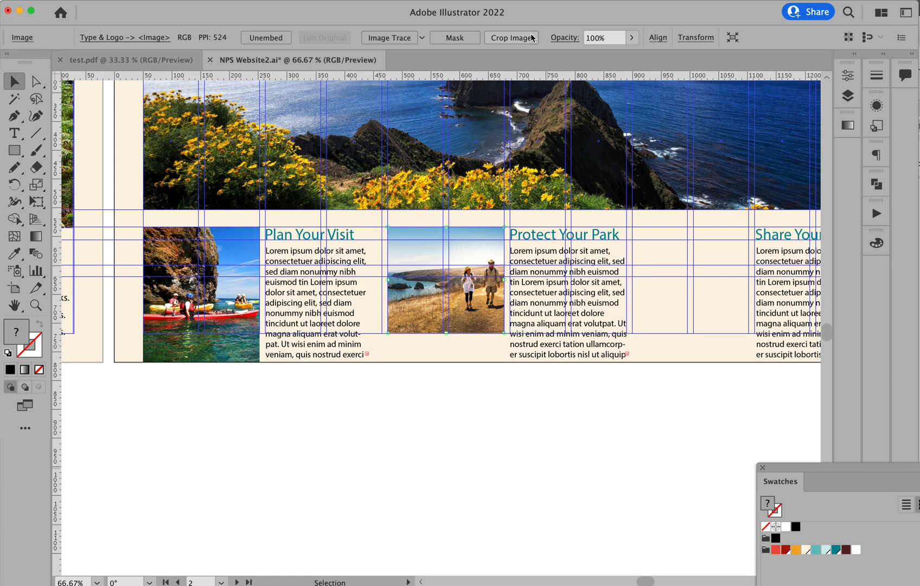
pyautogui.click(497, 467)
# Delete the cropped kayaking image and place "Channel Islands To Do.jpg" again over the first two columns, level with the "Plan Your Visit" heading's top.
pyautogui.press('space')
pyautogui.moveTo(179, 279); pyautogui.dragTo(265, 284)
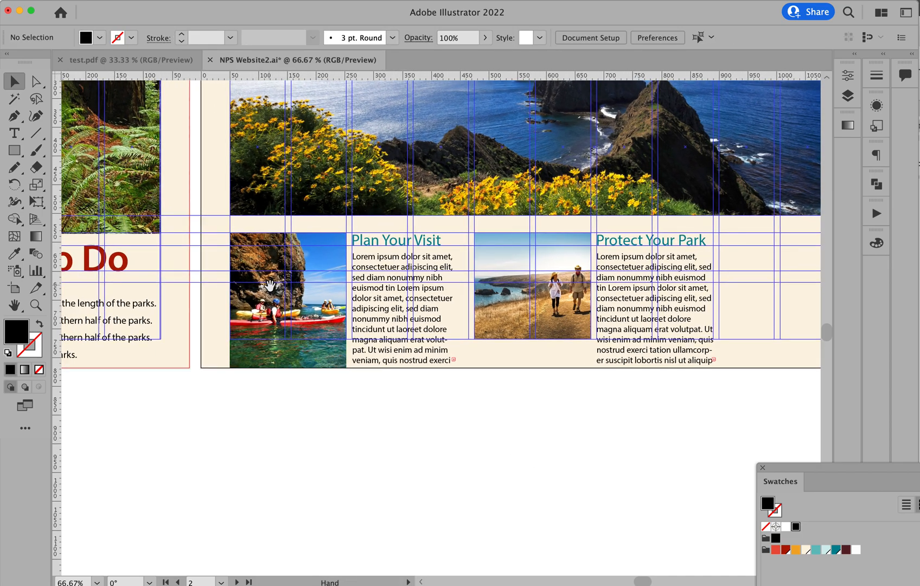
pyautogui.click(270, 313)
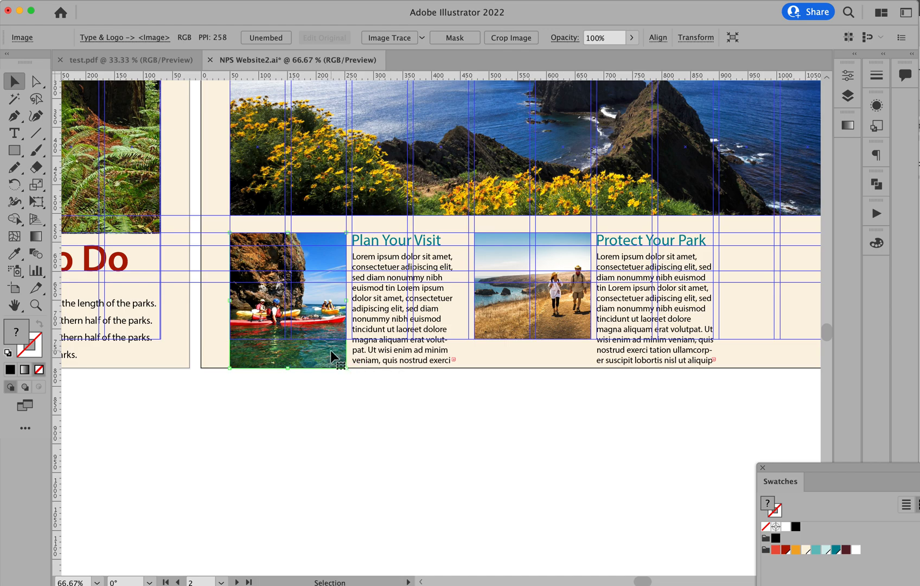
pyautogui.press('Delete')
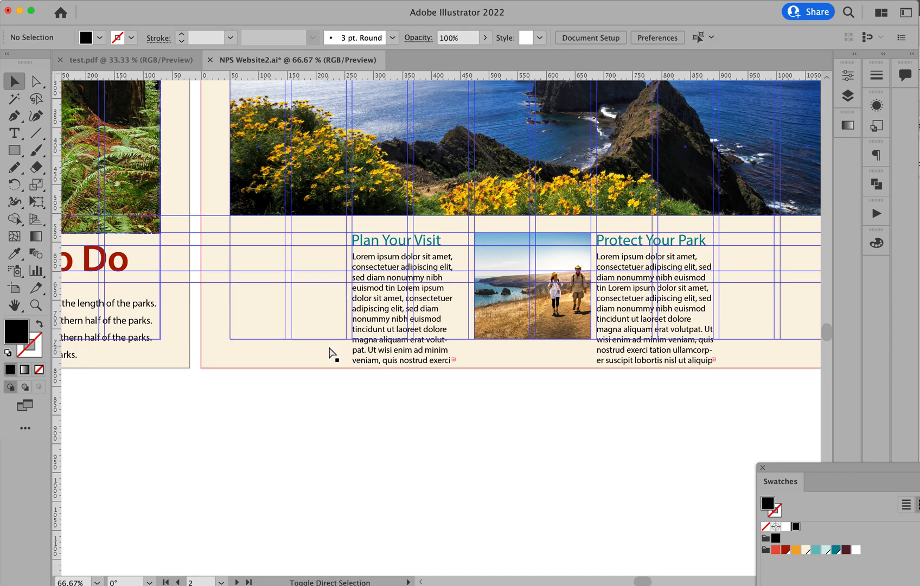
pyautogui.press('super+shift+p')
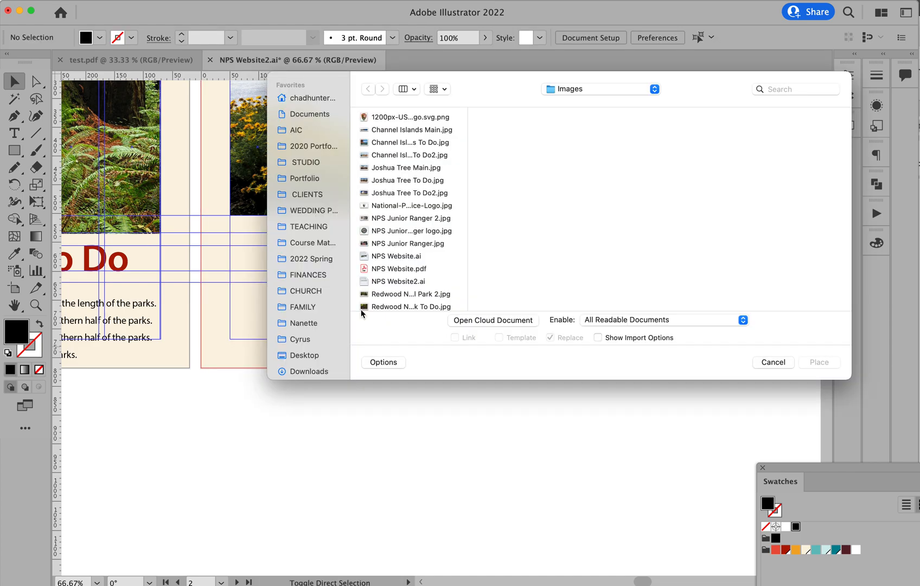
pyautogui.doubleClick(415, 144)
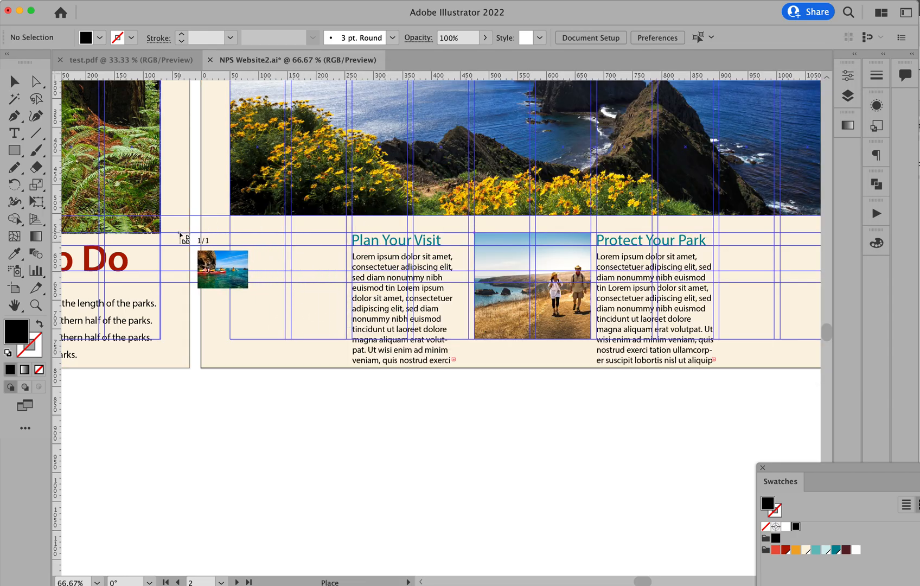
pyautogui.moveTo(180, 236); pyautogui.dragTo(371, 362)
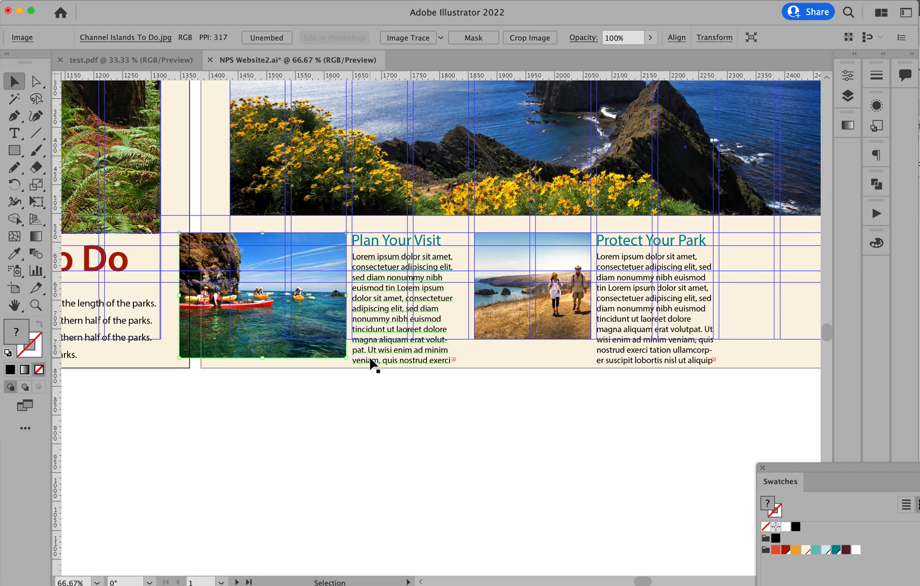
pyautogui.moveTo(297, 310); pyautogui.dragTo(335, 311)
# Crop the kayaking image to fill the first two columns and end level with the hiking image's lower edge.
pyautogui.click(522, 37)
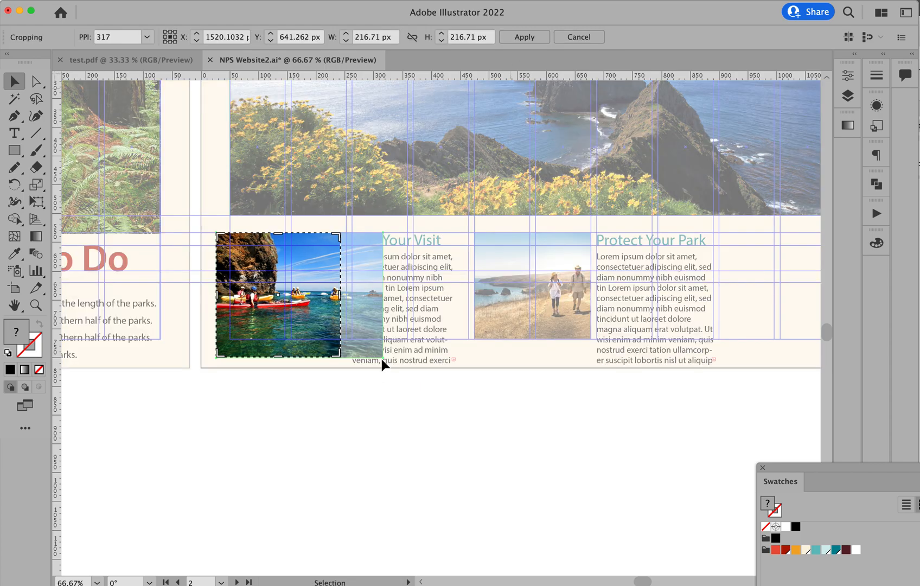
pyautogui.moveTo(340, 357); pyautogui.dragTo(345, 337)
pyautogui.moveTo(219, 287); pyautogui.dragTo(231, 286)
pyautogui.press('Return')
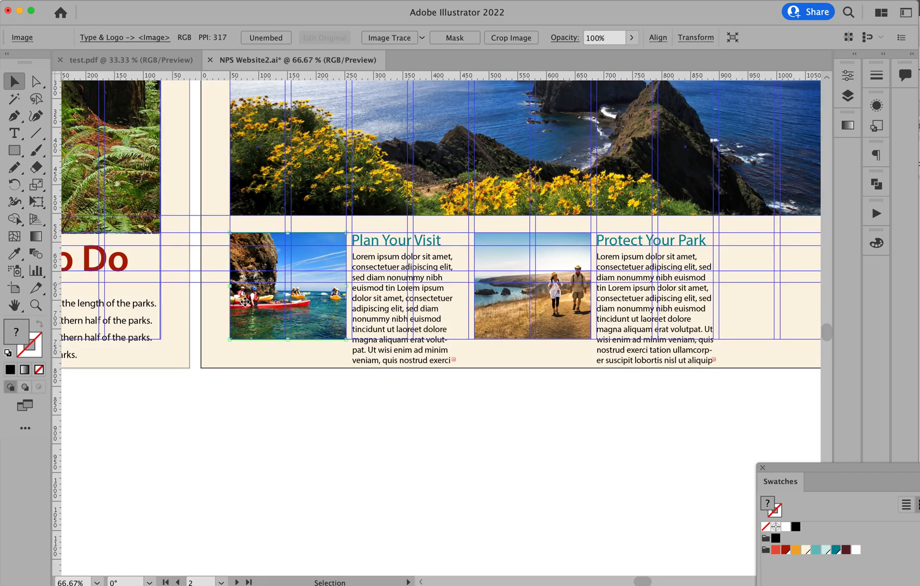
pyautogui.click(542, 371)
# Widen the "Plan Your Visit" paragraph frame to span columns 3–4.
pyautogui.moveTo(541, 372); pyautogui.dragTo(463, 373)
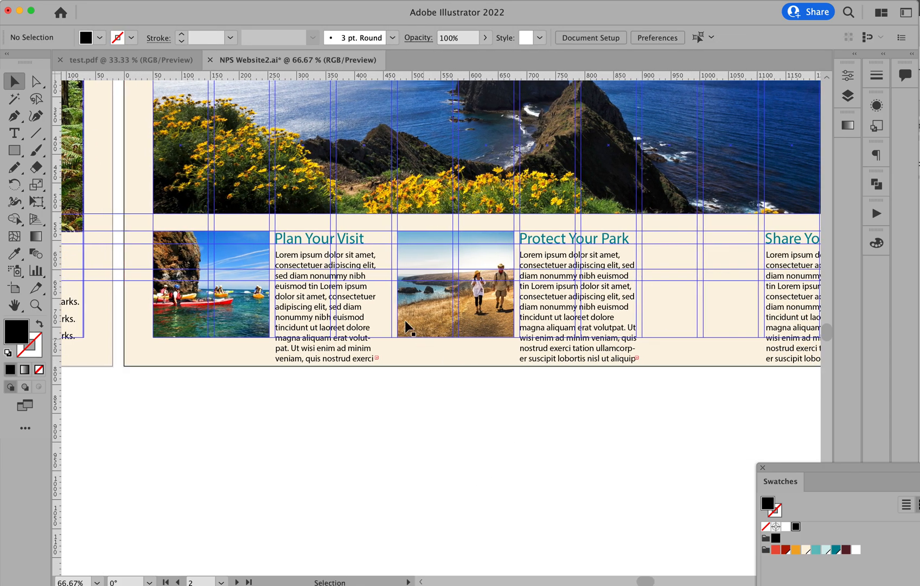
pyautogui.click(369, 301)
pyautogui.moveTo(376, 308); pyautogui.dragTo(393, 308)
pyautogui.click(463, 412)
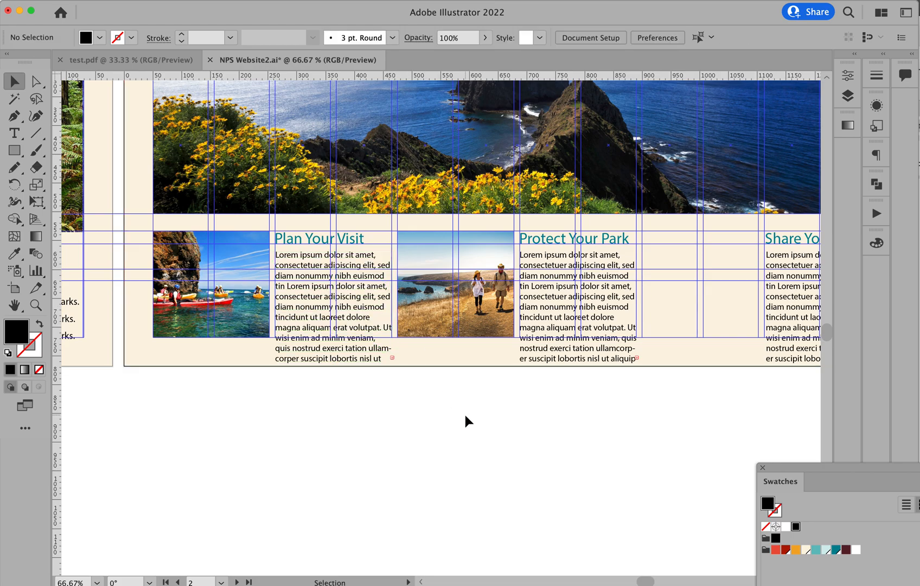
# Hide the guides and narrow the "Plan Your Visit" paragraph to just past its heading, leaving a gap before the hiking image.
pyautogui.press('super+semicolon')
pyautogui.keyDown('alt'); pyautogui.keyDown('super'); pyautogui.click(473, 393); pyautogui.keyUp('super'); pyautogui.keyUp('alt')
pyautogui.keyDown('alt'); pyautogui.keyDown('super'); pyautogui.click(474, 393); pyautogui.keyUp('super'); pyautogui.keyUp('alt')
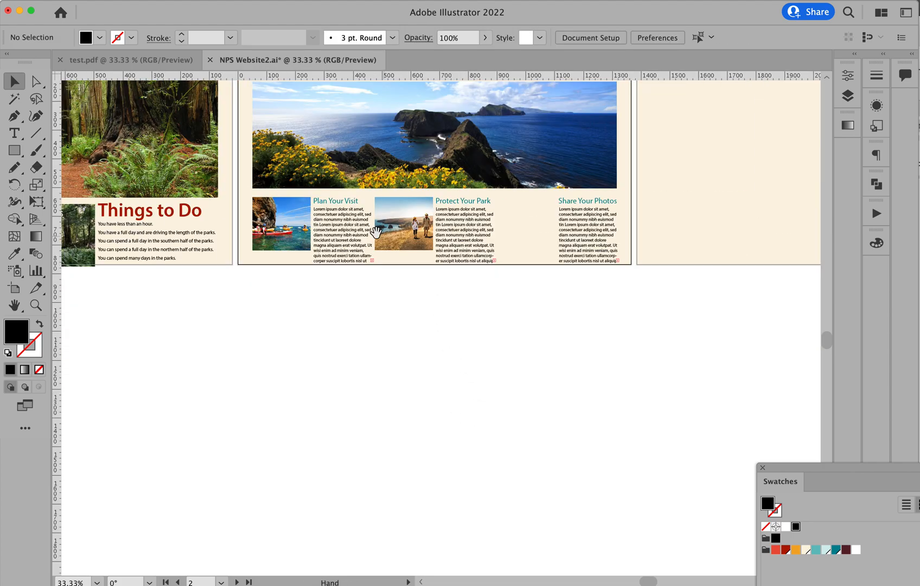
pyautogui.click(363, 234)
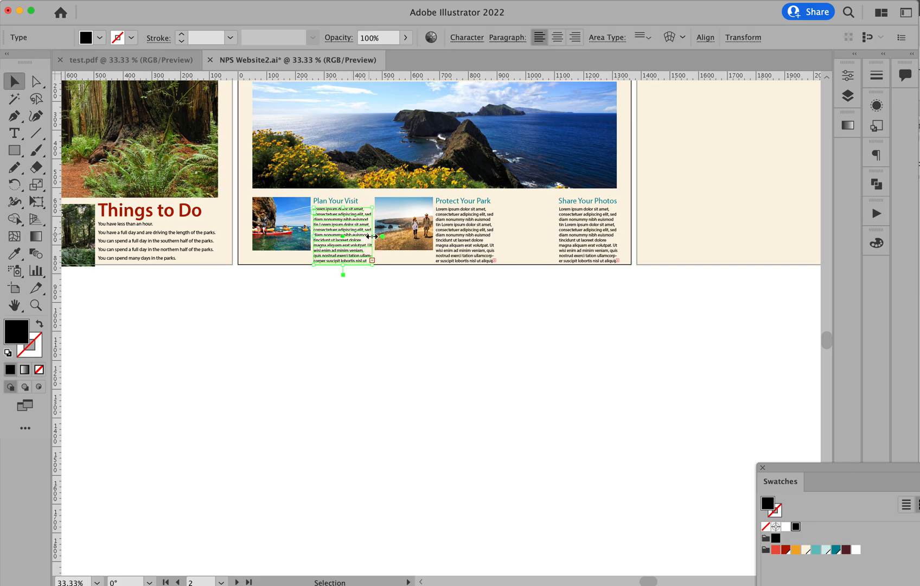
pyautogui.moveTo(372, 236)
pyautogui.mouseDown()
pyautogui.moveTo(355, 236)
pyautogui.moveTo(364, 236)
pyautogui.mouseUp()
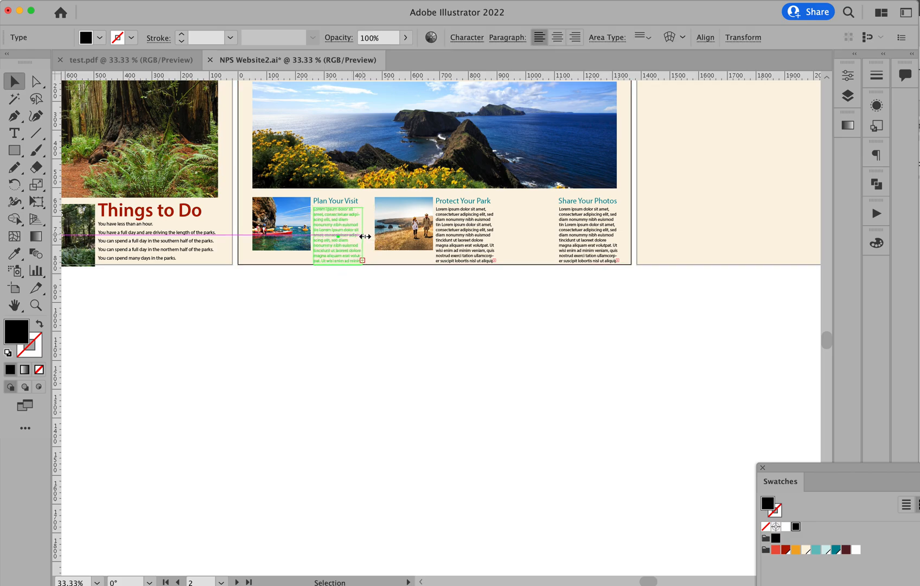
pyautogui.click(358, 314)
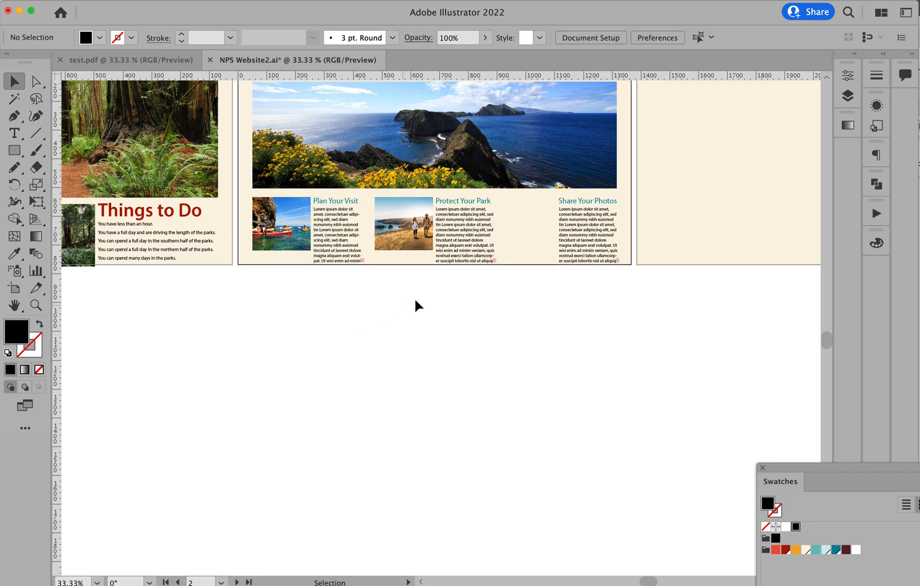
# Slightly narrow the paragraphs under "Protect Your Park" and "Share Your Photos" from their outer edges.
pyautogui.click(478, 240)
pyautogui.moveTo(497, 238); pyautogui.dragTo(493, 235)
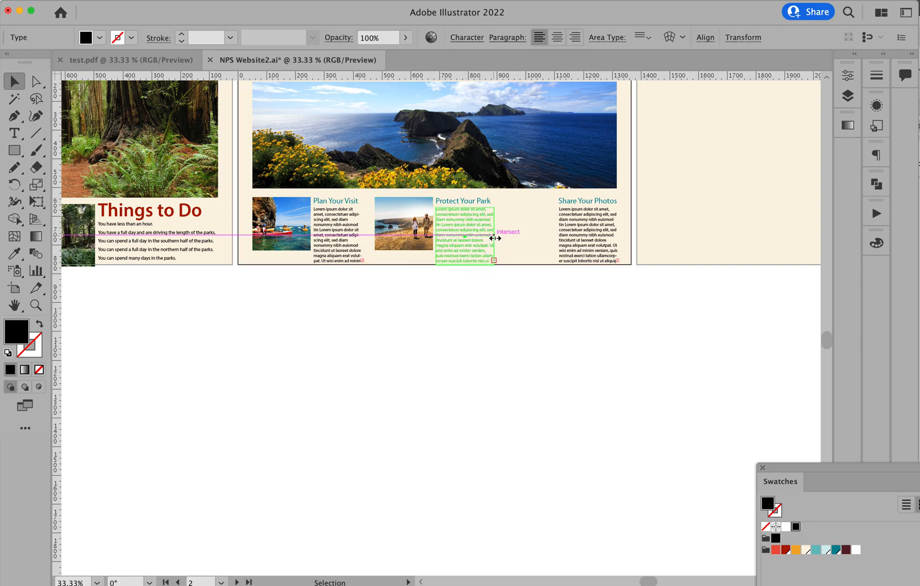
pyautogui.click(600, 235)
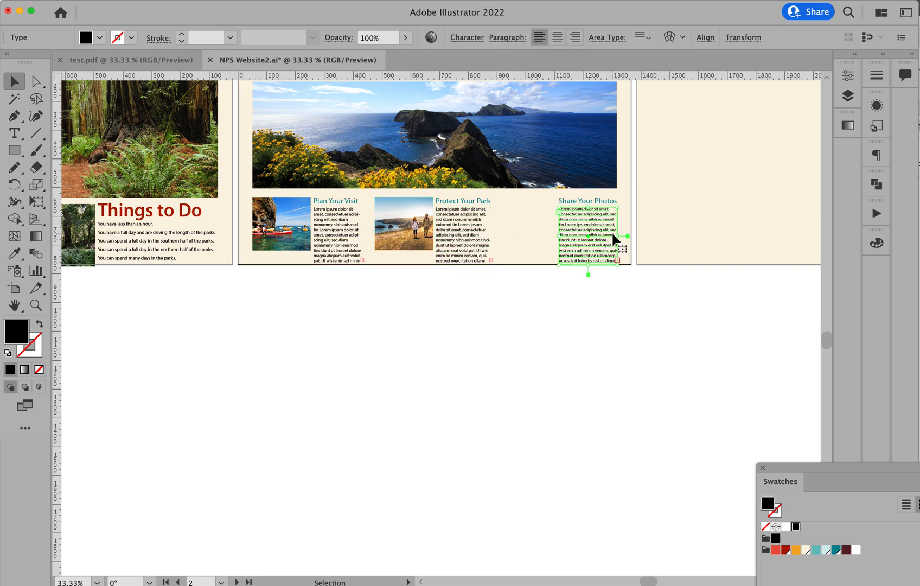
pyautogui.moveTo(617, 237); pyautogui.dragTo(613, 238)
pyautogui.click(601, 314)
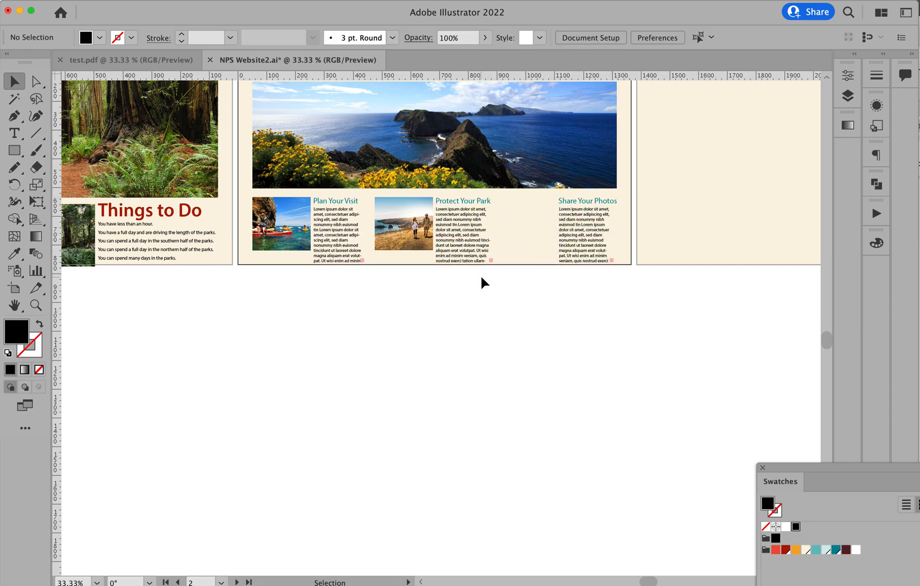
# Switch to Safari and run a Google image search for "channel islands national park" in a new tab.
pyautogui.scroll(3, 470, 285)
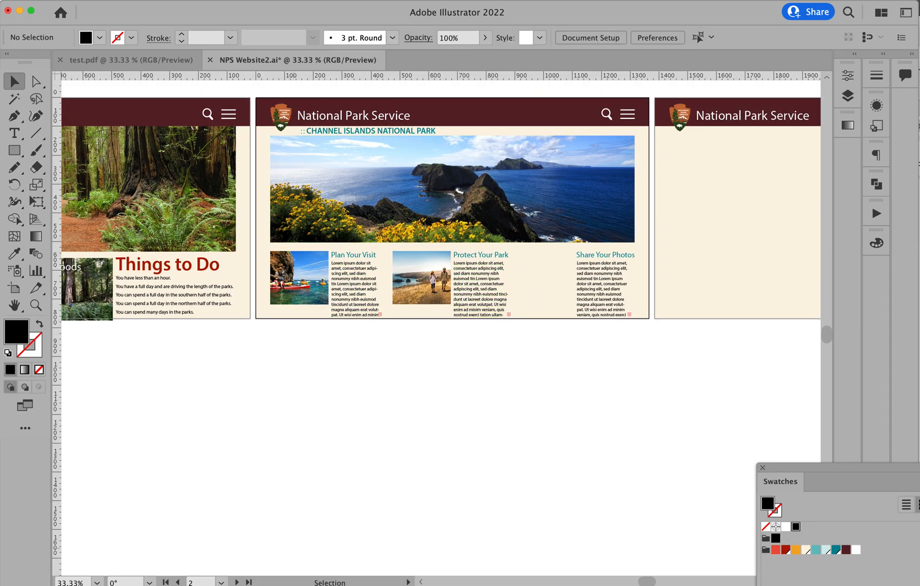
pyautogui.press('super+Tab')
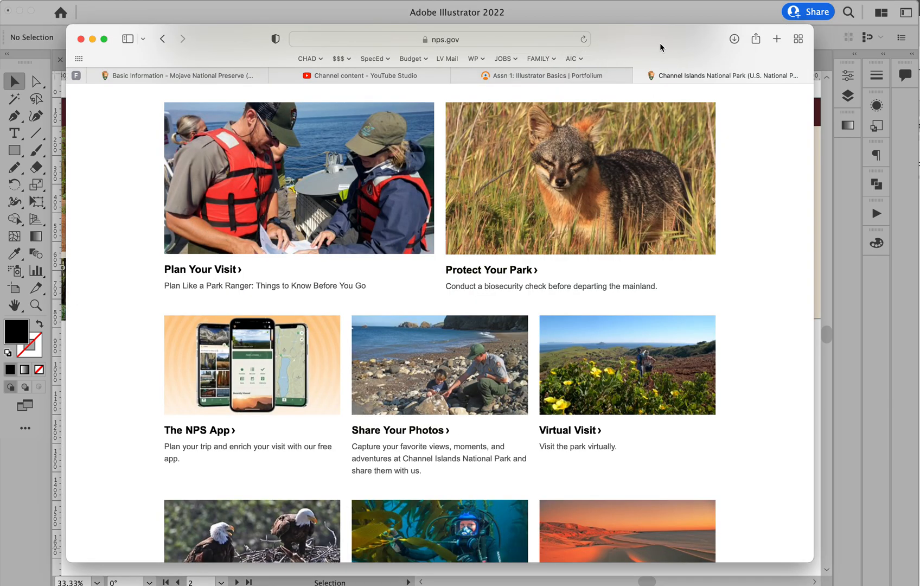
pyautogui.press('super+t')
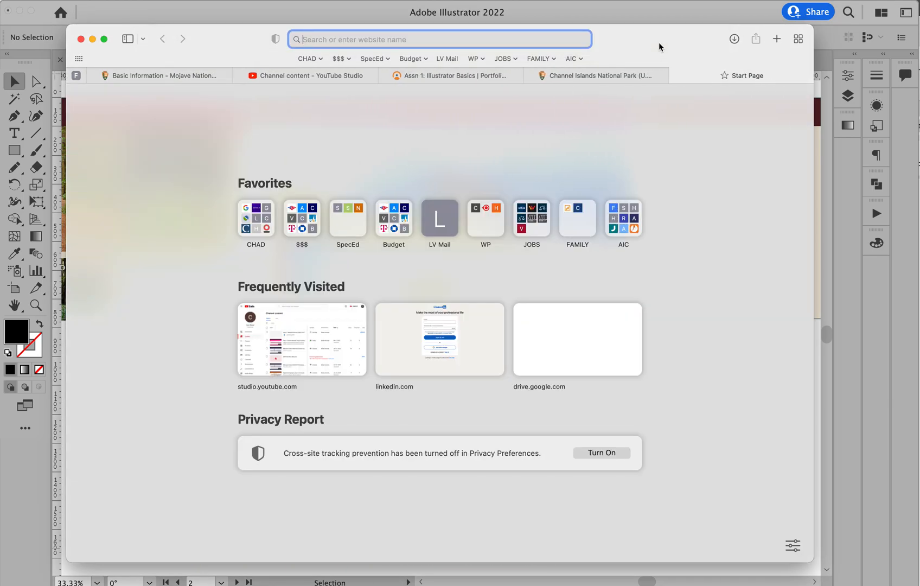
pyautogui.write('channel island')
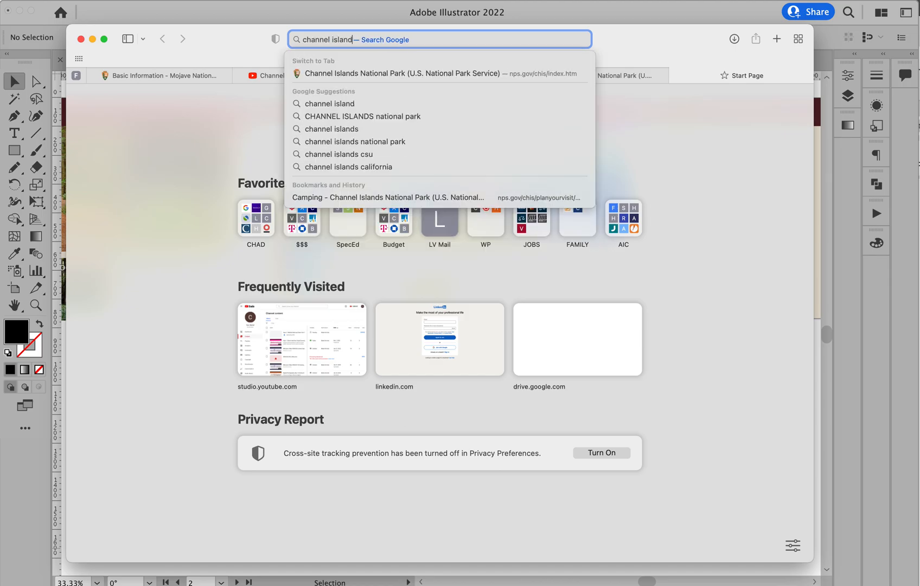
pyautogui.write('s national park')
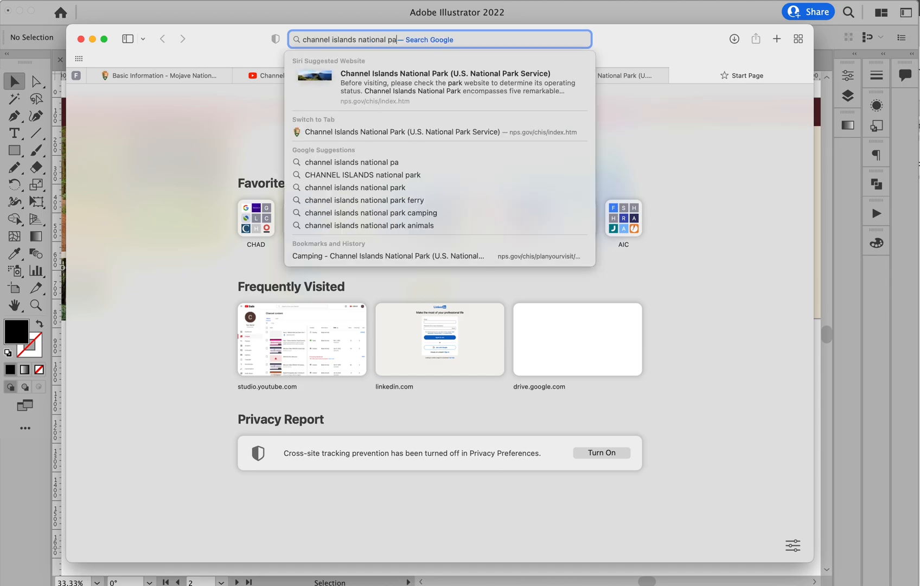
pyautogui.press('Return')
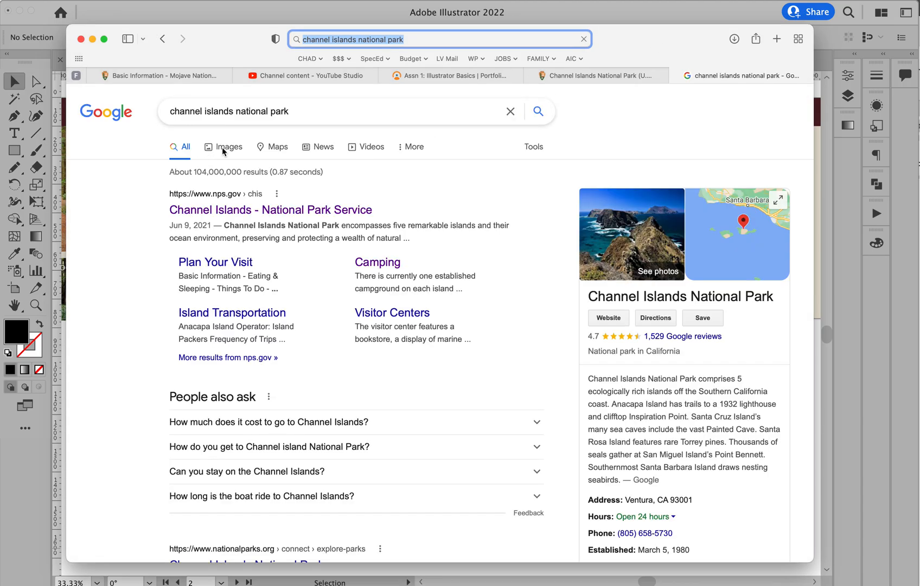
pyautogui.click(224, 147)
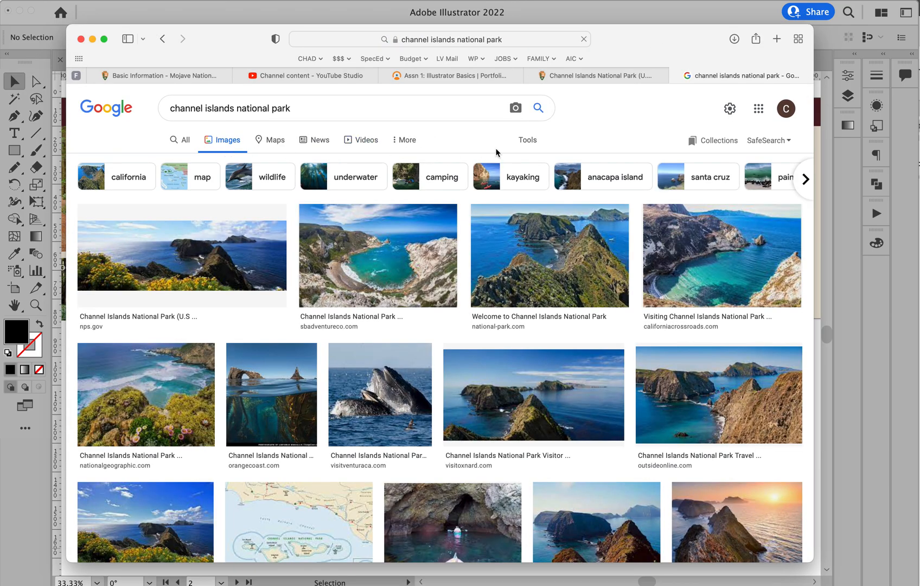
# Save the sbadventureco.com cove photo from the search results to the Images folder as "Channel Islands To Do3.jpg".
pyautogui.click(526, 141)
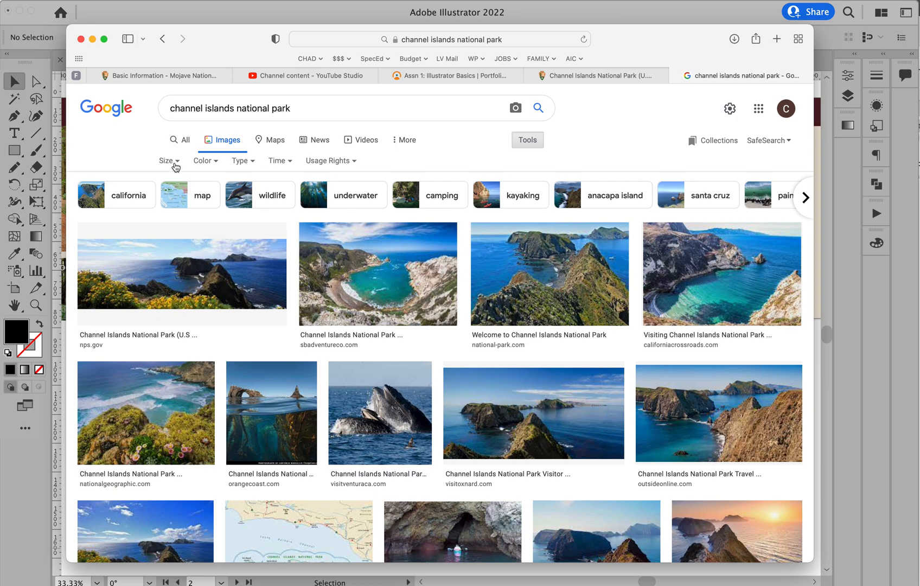
pyautogui.click(356, 294)
pyautogui.rightClick(580, 264)
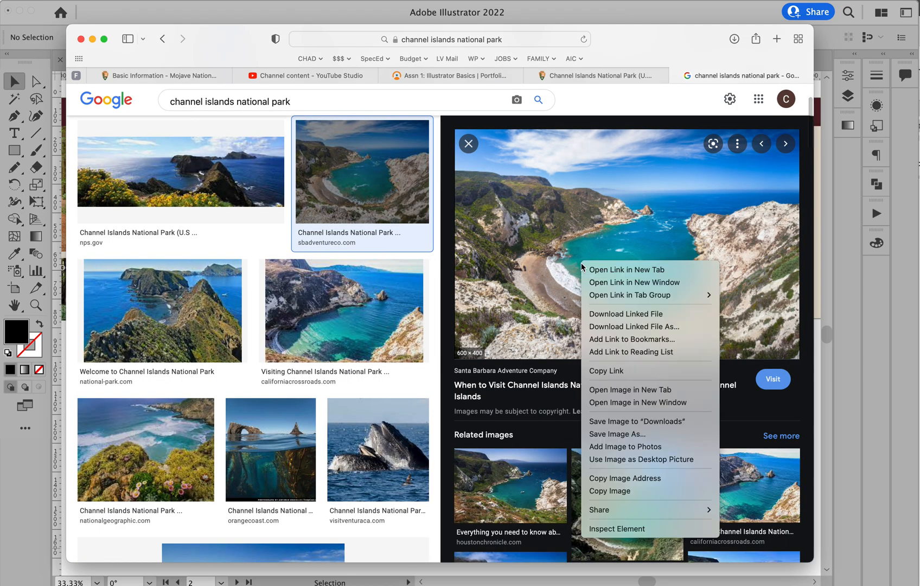
pyautogui.click(618, 434)
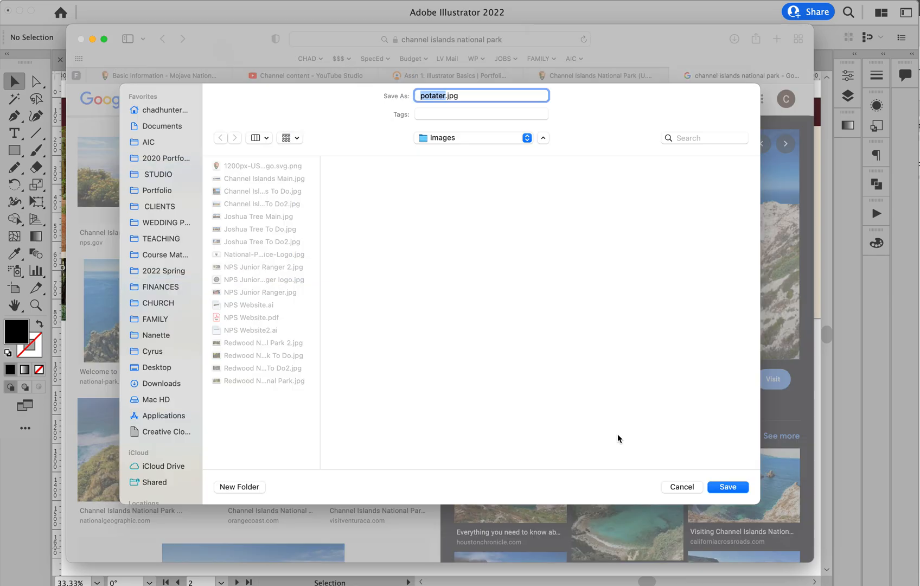
pyautogui.moveTo(320, 295); pyautogui.dragTo(369, 294)
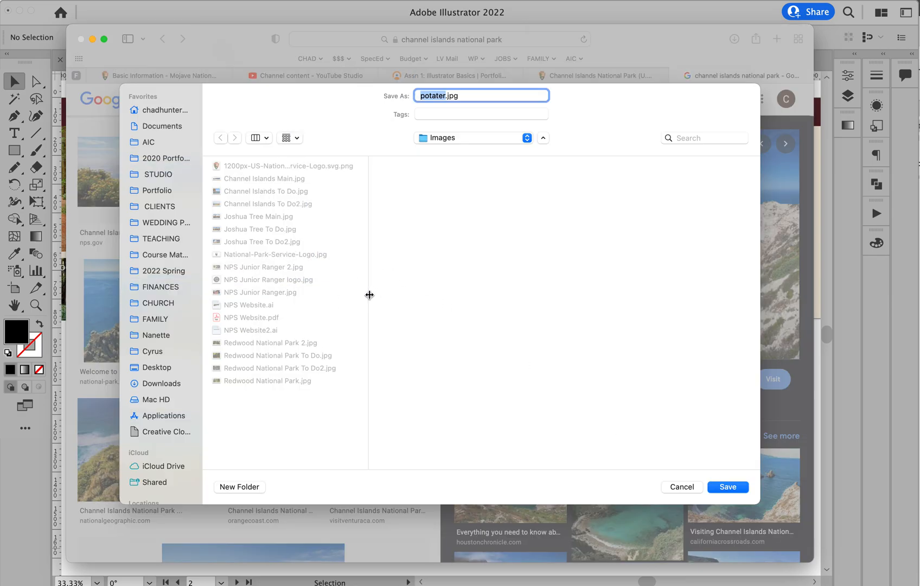
pyautogui.click(273, 203)
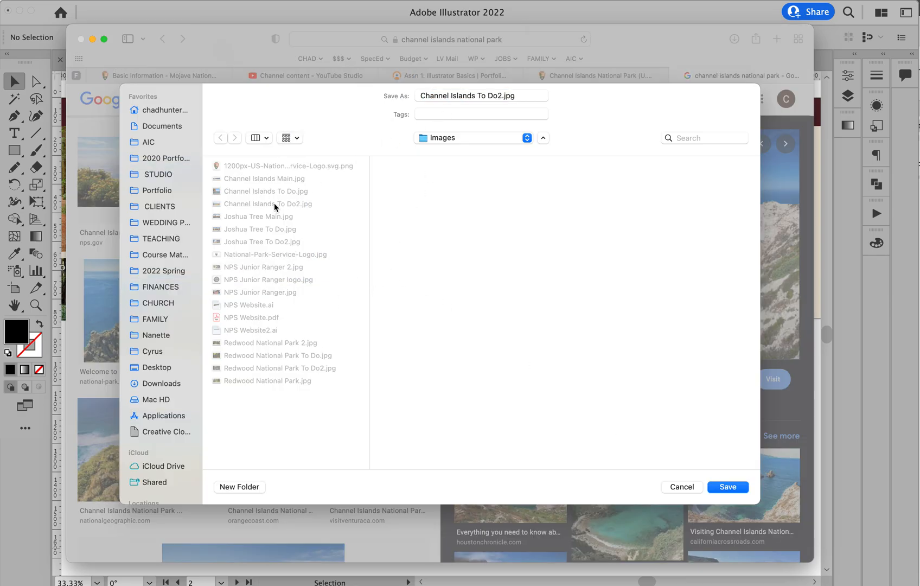
pyautogui.click(500, 96)
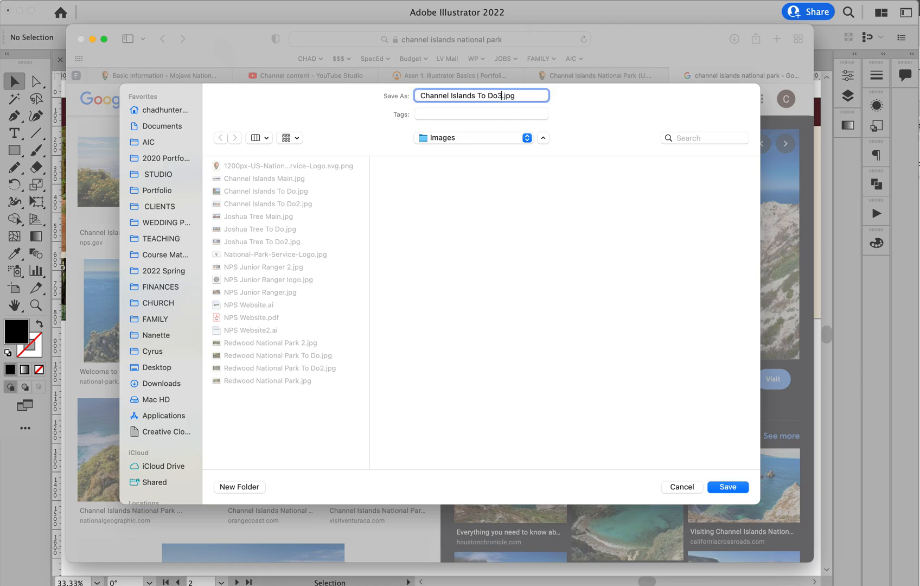
pyautogui.write('3')
pyautogui.press('Return')
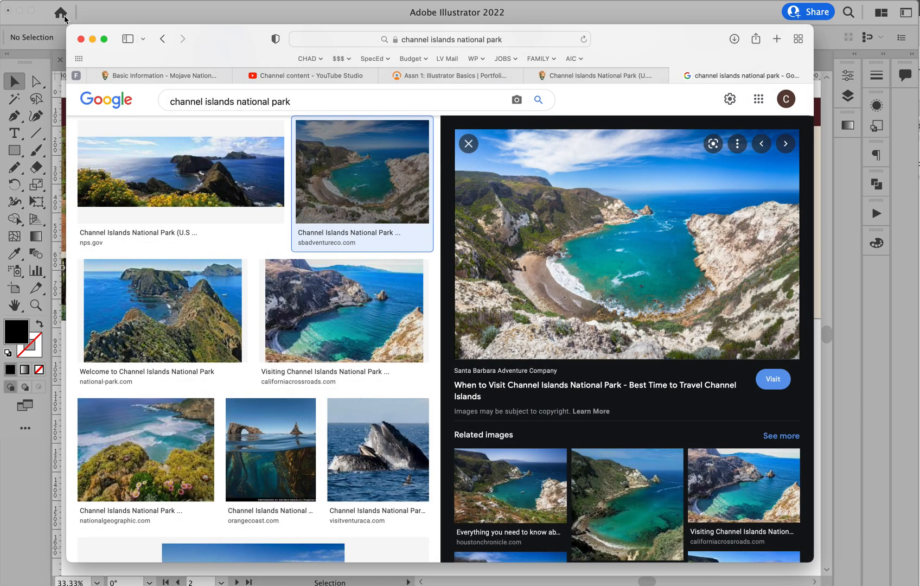
# Back in Illustrator, show the guides and place Channel Islands To Do3.jpg between the "Protect Your Park" and "Share Your Photos" blocks at image-row height.
pyautogui.click(112, 17)
pyautogui.moveTo(470, 235); pyautogui.dragTo(654, 374)
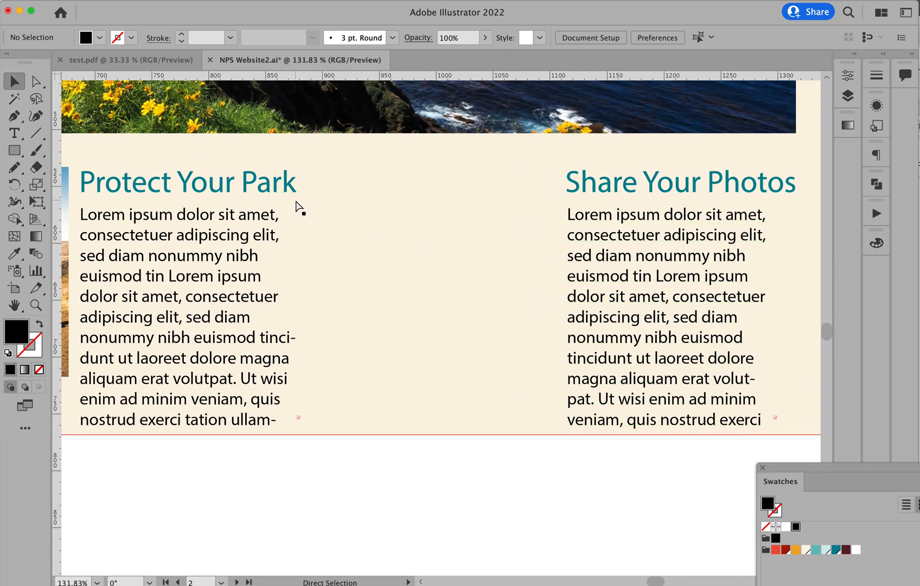
pyautogui.press('super+shift+p')
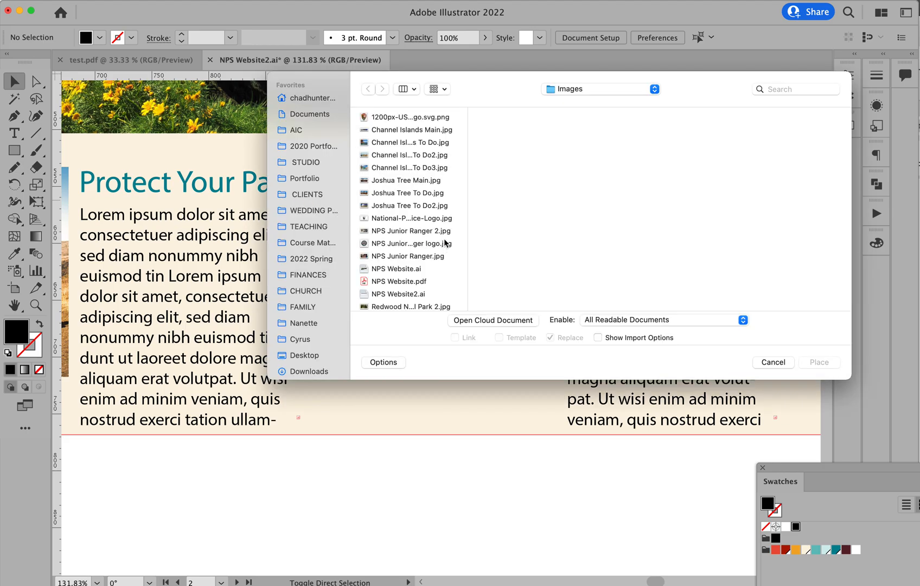
pyautogui.press('Escape')
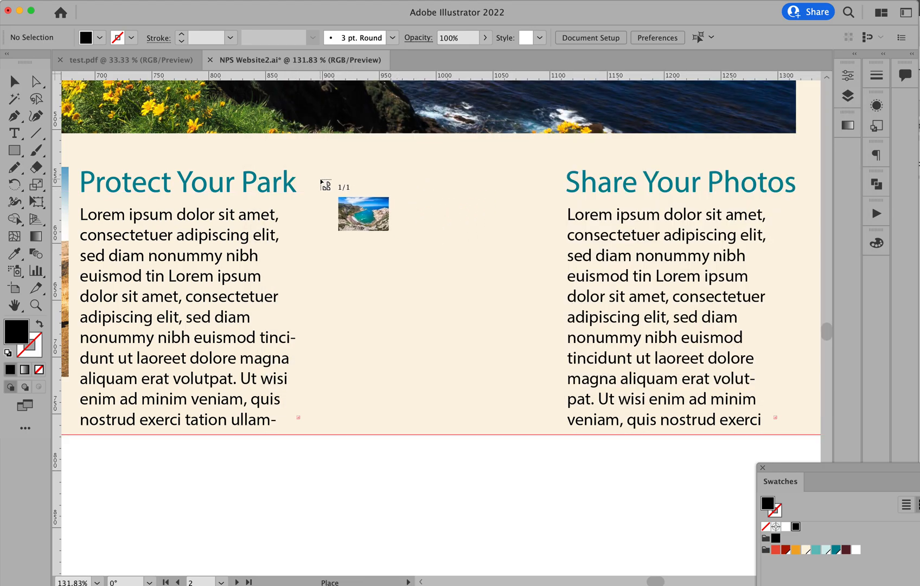
pyautogui.press('super+;')
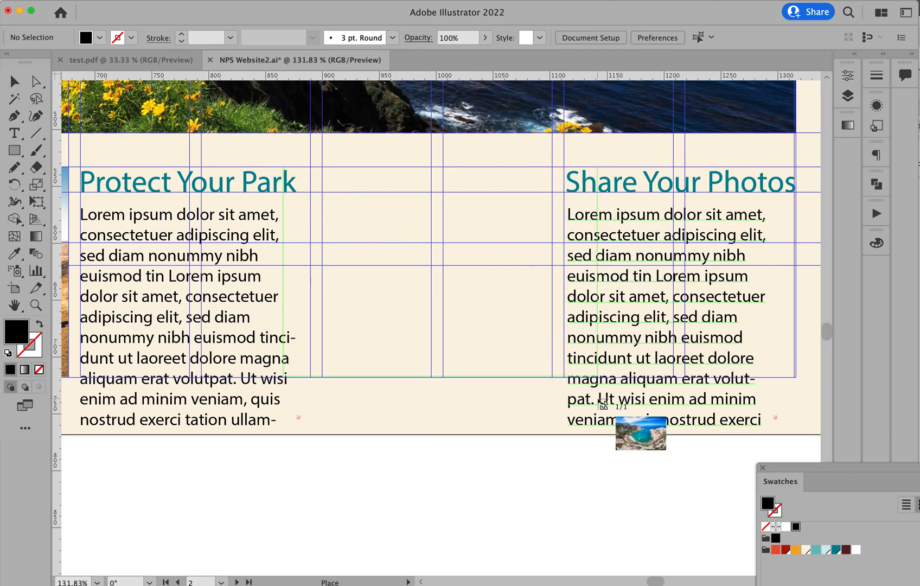
pyautogui.moveTo(600, 400); pyautogui.dragTo(599, 400)
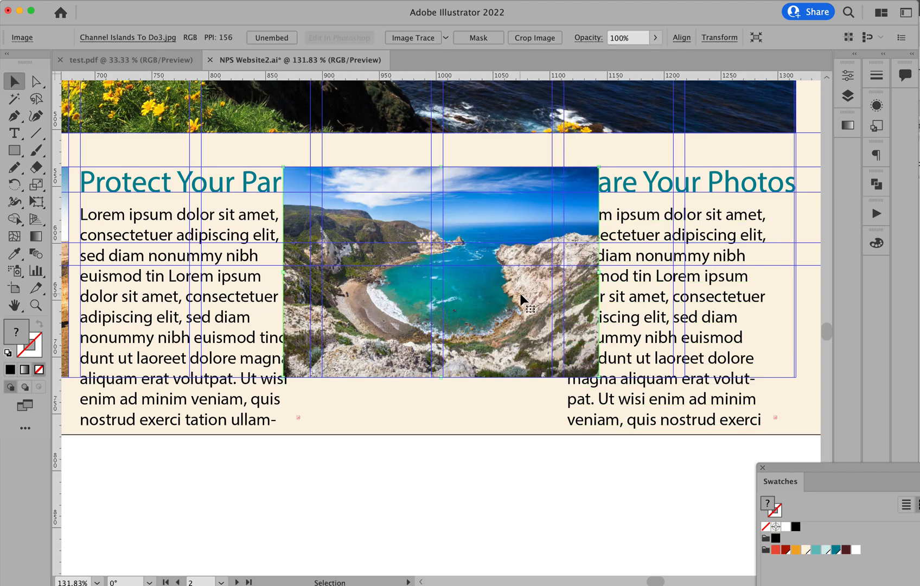
pyautogui.moveTo(520, 294); pyautogui.dragTo(538, 296)
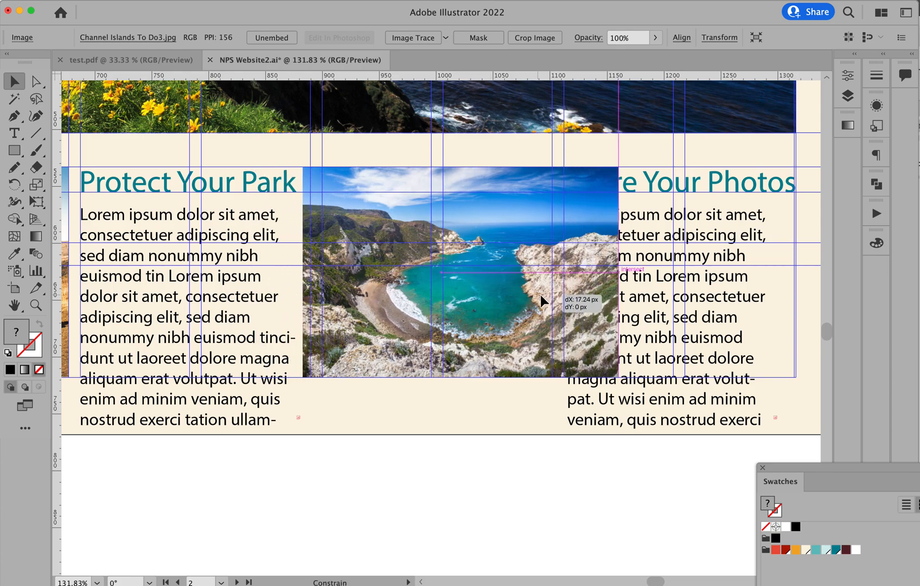
# Crop the cove image to the two guide columns before "Share Your Photos", about 202 px wide and 185 px high.
pyautogui.moveTo(541, 295); pyautogui.dragTo(541, 294)
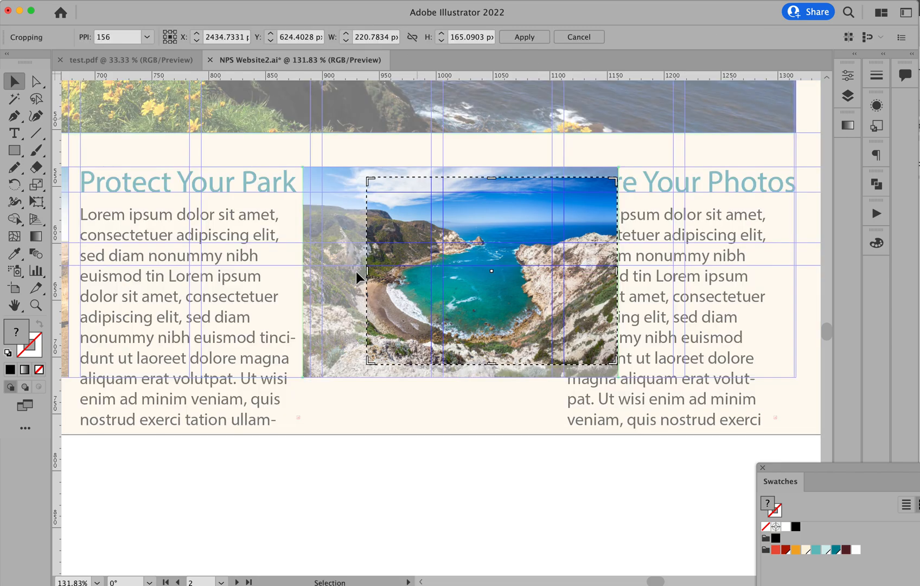
pyautogui.moveTo(368, 272); pyautogui.dragTo(325, 272)
pyautogui.moveTo(325, 181); pyautogui.dragTo(325, 173)
pyautogui.moveTo(617, 366); pyautogui.dragTo(554, 378)
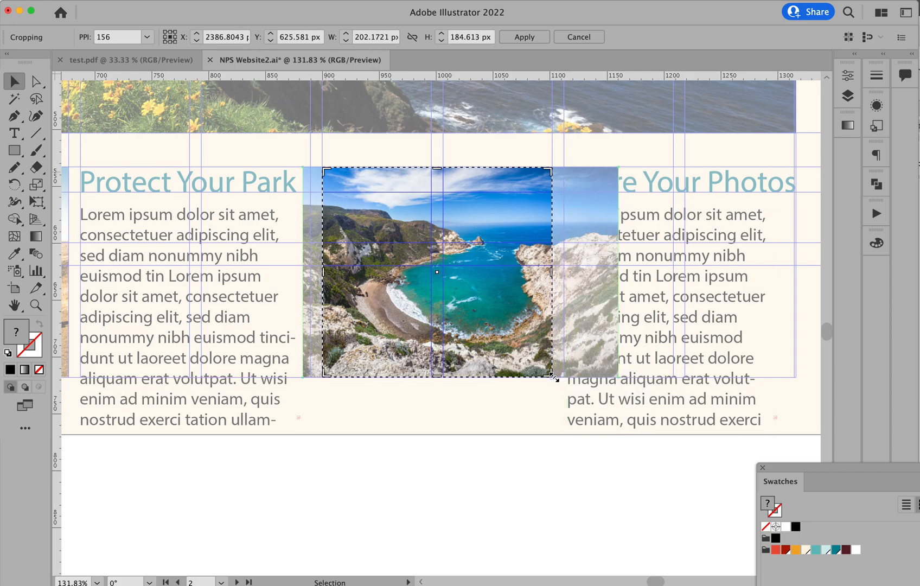
pyautogui.click(525, 37)
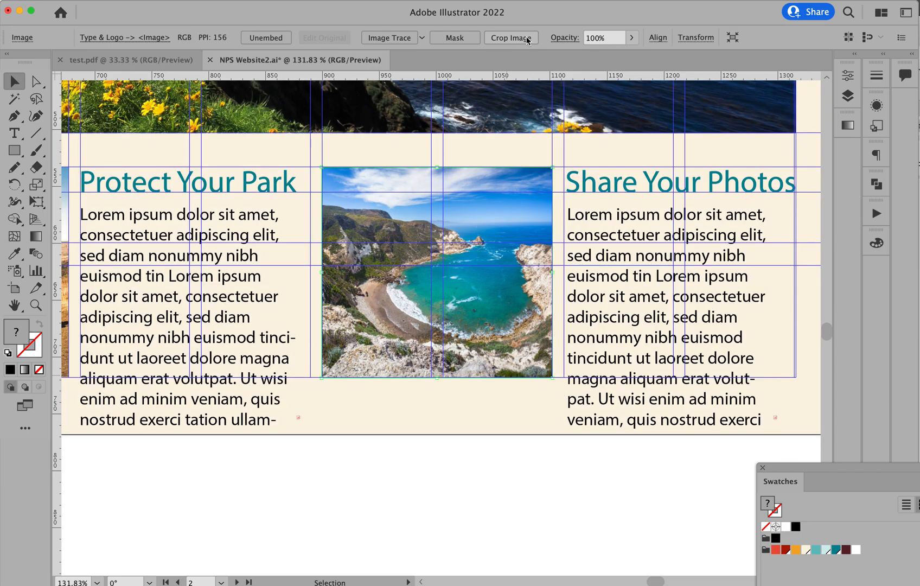
# Hide the guides and examine the Channel Islands page layout alongside its neighbouring artboards.
pyautogui.click(525, 466)
pyautogui.keyDown('alt'); pyautogui.keyDown('super'); pyautogui.click(531, 361); pyautogui.keyUp('super'); pyautogui.keyUp('alt')
pyautogui.keyDown('alt'); pyautogui.keyDown('super'); pyautogui.click(530, 362); pyautogui.keyUp('super'); pyautogui.keyUp('alt')
pyautogui.keyDown('alt'); pyautogui.keyDown('super'); pyautogui.click(530, 362); pyautogui.keyUp('super'); pyautogui.keyUp('alt')
pyautogui.moveTo(289, 282); pyautogui.dragTo(618, 289)
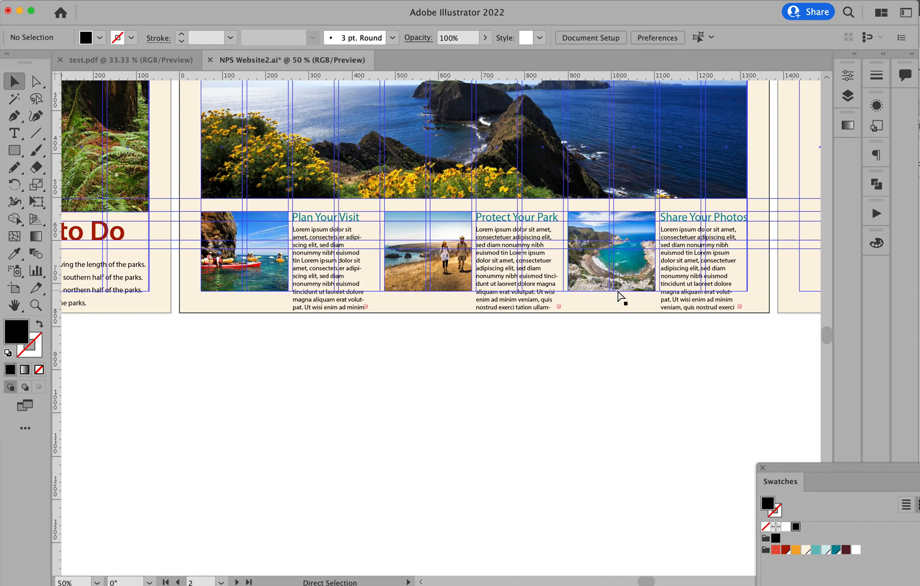
pyautogui.press('super+semicolon')
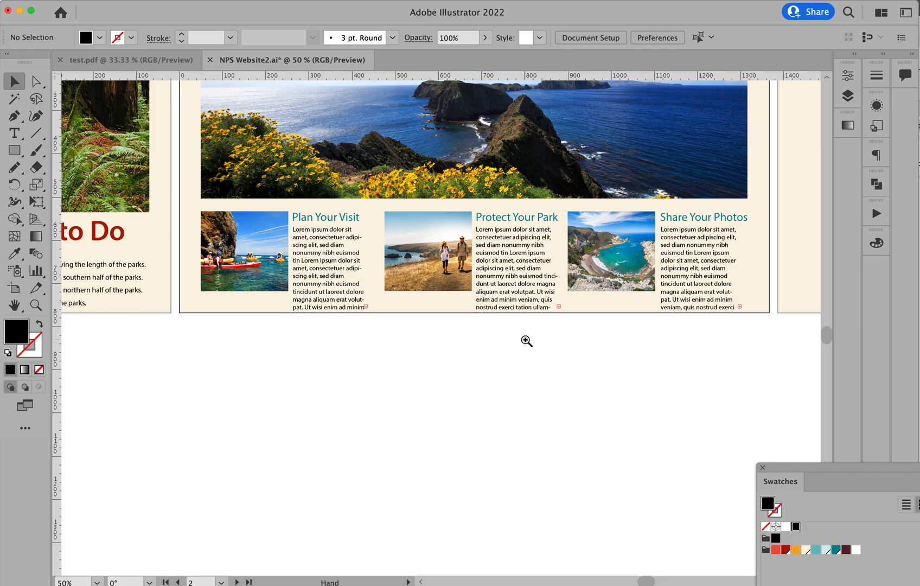
pyautogui.keyDown('alt'); pyautogui.keyDown('super'); pyautogui.click(524, 341); pyautogui.keyUp('super'); pyautogui.keyUp('alt')
pyautogui.moveTo(518, 353); pyautogui.dragTo(516, 397)
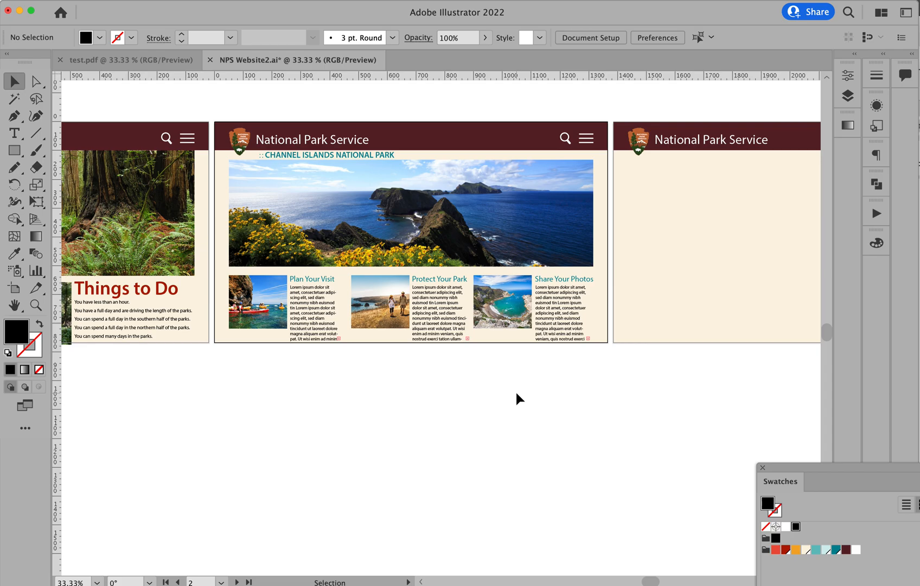
pyautogui.moveTo(515, 382)
pyautogui.mouseDown()
pyautogui.moveTo(540, 396)
pyautogui.moveTo(543, 417)
pyautogui.moveTo(659, 402)
pyautogui.moveTo(520, 390)
pyautogui.mouseUp()
pyautogui.hscroll(-10, 520, 390)
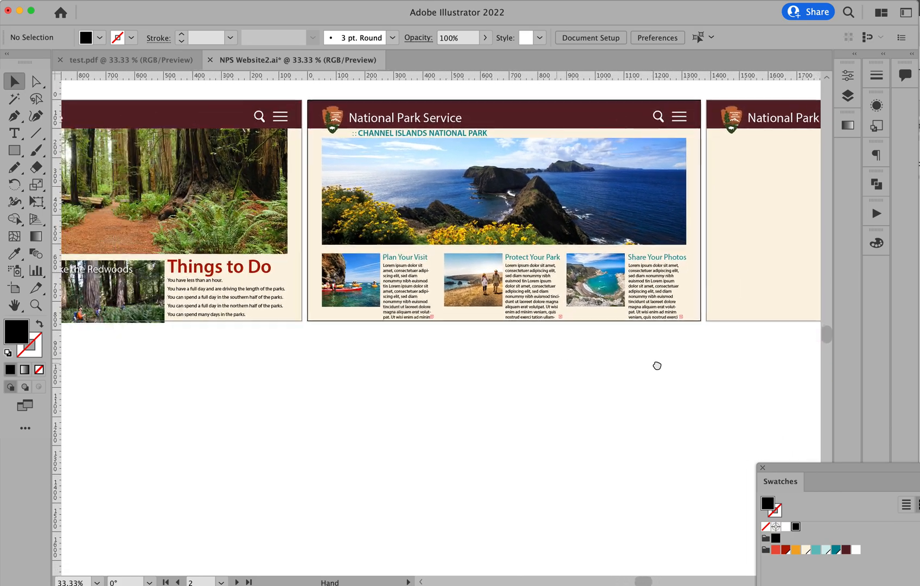
pyautogui.moveTo(538, 381); pyautogui.dragTo(399, 390)
pyautogui.moveTo(608, 378); pyautogui.dragTo(369, 387)
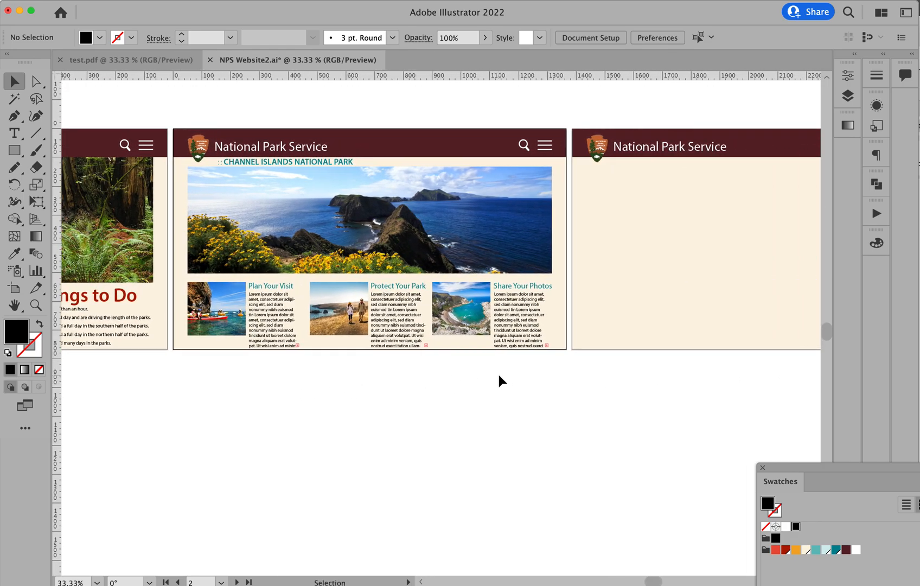
# Lock the Background and Guides layers.
pyautogui.click(847, 96)
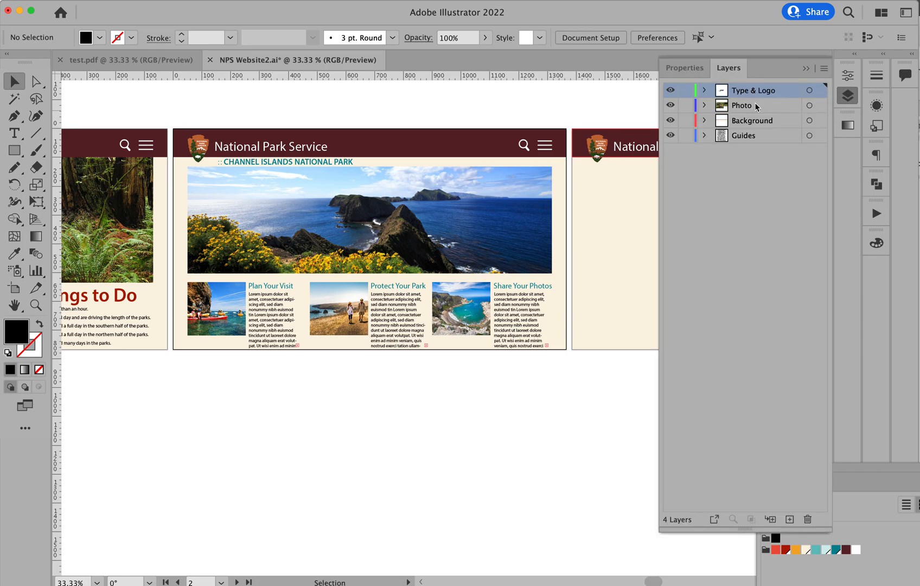
pyautogui.click(684, 122)
pyautogui.click(685, 135)
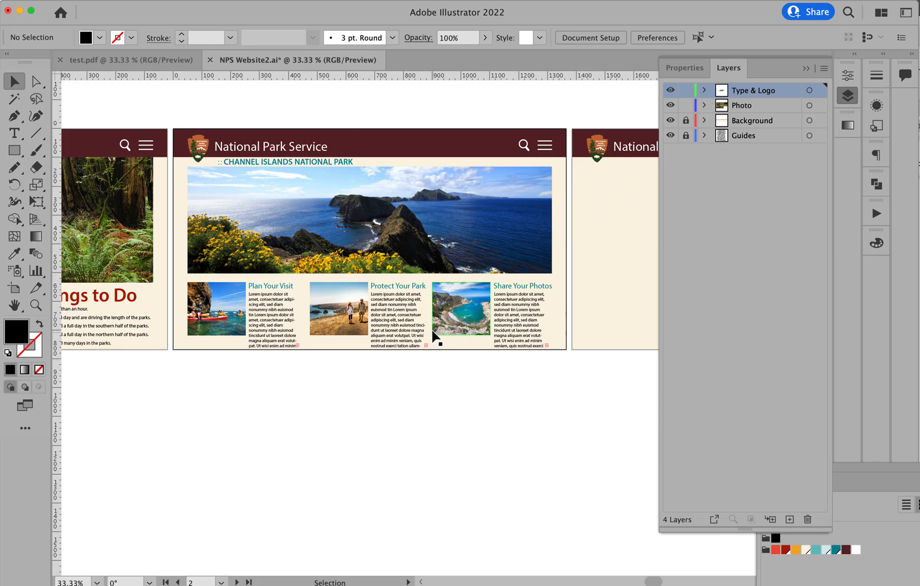
pyautogui.press('F7')
# Show the guides and duplicate all Channel Islands content except the header and logo onto the third artboard.
pyautogui.moveTo(457, 365); pyautogui.dragTo(117, 161)
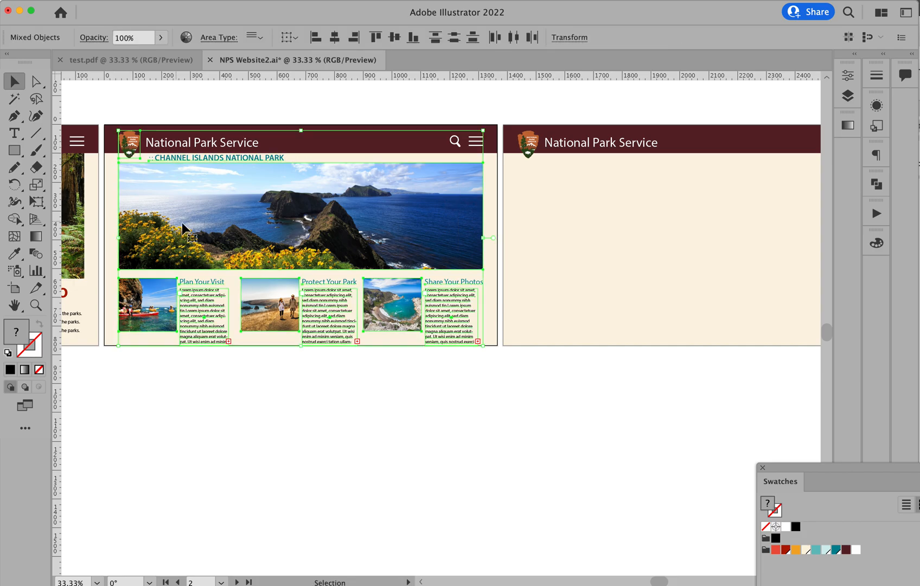
pyautogui.keyDown('shift'); pyautogui.click(131, 140); pyautogui.keyUp('shift')
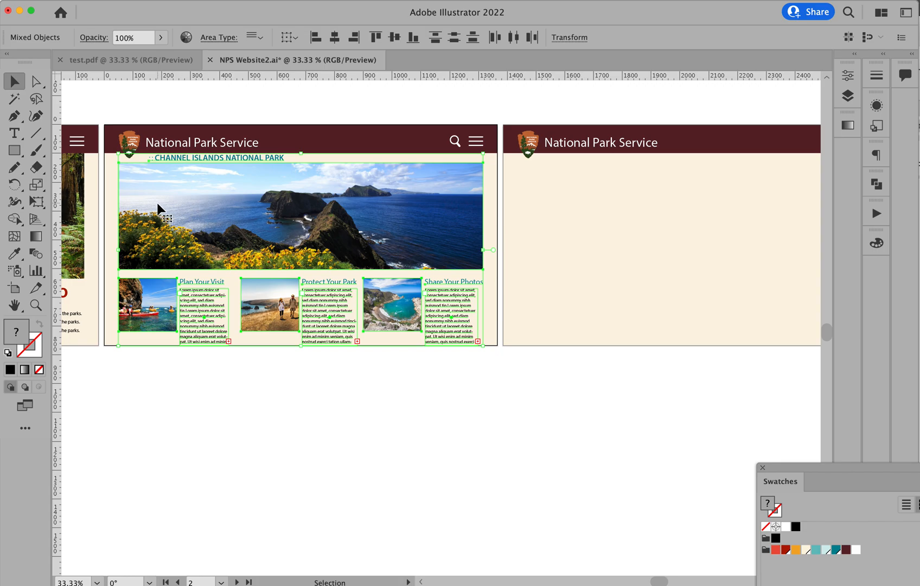
pyautogui.press('super+semicolon')
pyautogui.hscroll(1, 157, 202)
pyautogui.scroll(-1, 158, 203)
pyautogui.moveTo(148, 205); pyautogui.dragTo(547, 212)
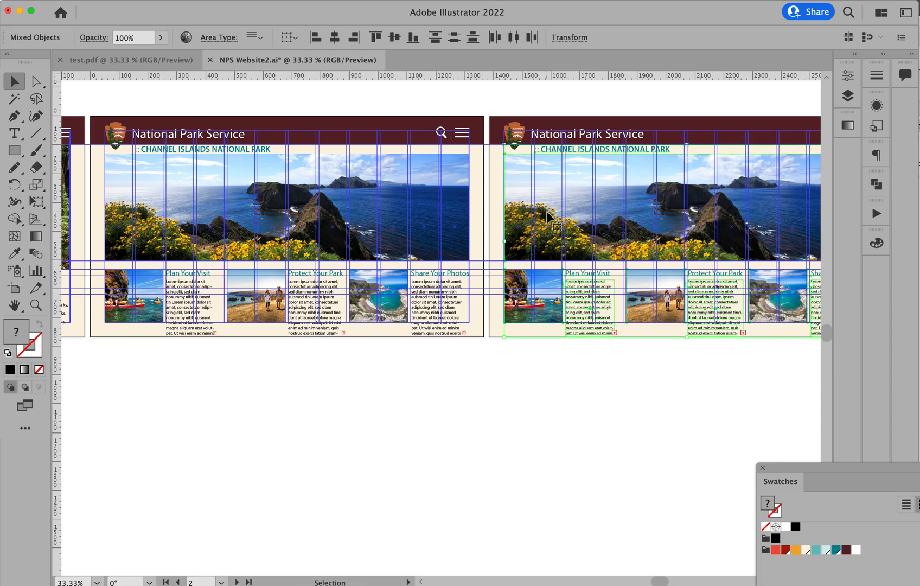
# Nudge the duplicated content so the main photo's outer edge lines up with the third artboard's first column guide.
pyautogui.press('super+space')
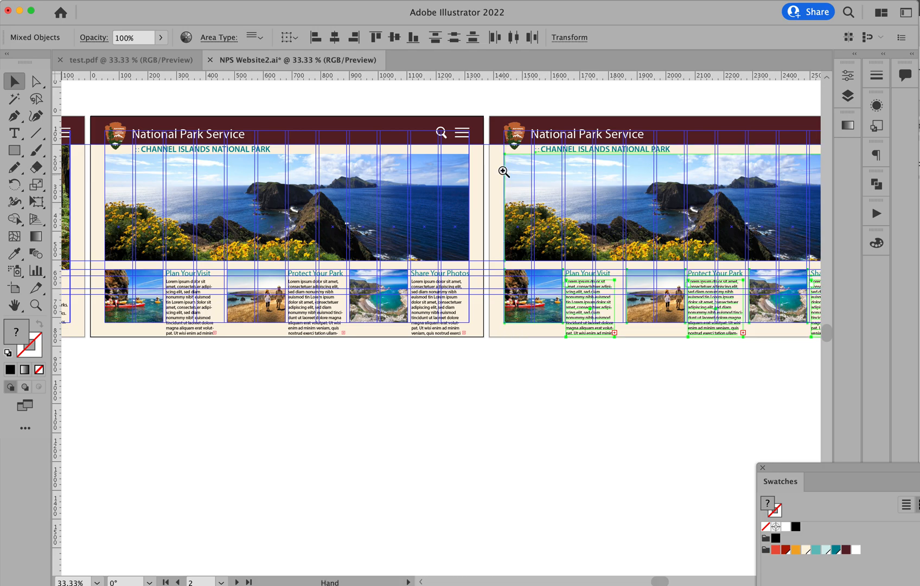
pyautogui.moveTo(496, 147); pyautogui.dragTo(548, 199)
pyautogui.press('Left')
pyautogui.press('Left')
pyautogui.press('Left')
pyautogui.press('Left')
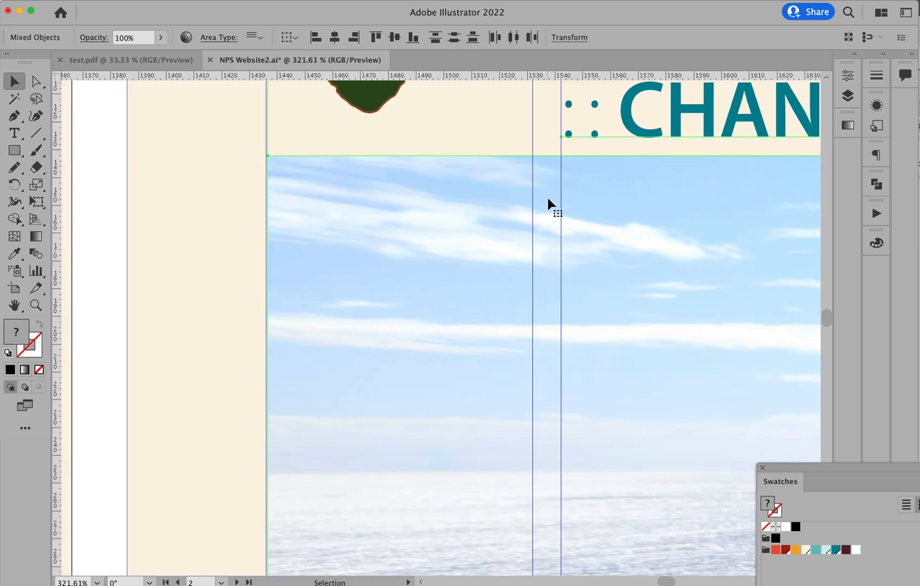
pyautogui.click(77, 237)
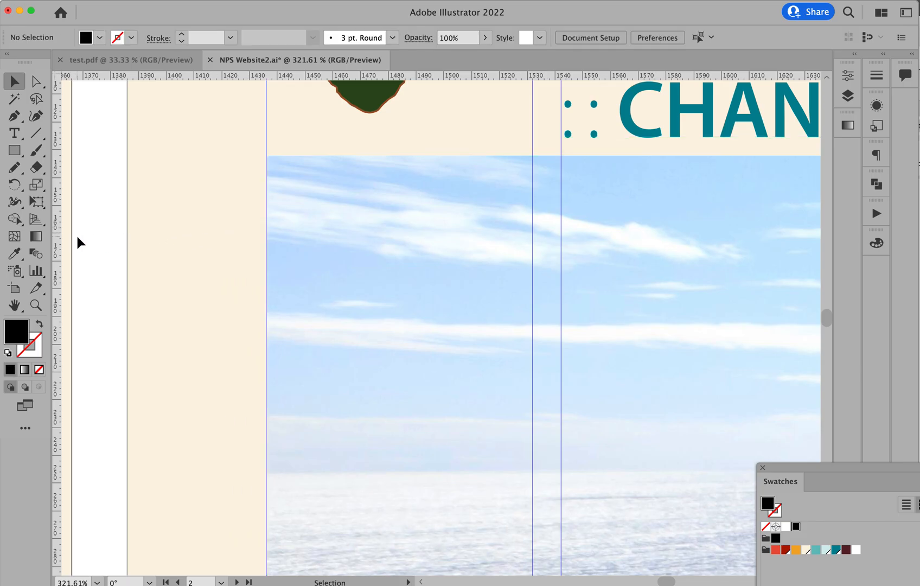
# Place Joshua Tree Main.jpg across the full column width of the third artboard and add a horizontal guide at the main photo's upper edge.
pyautogui.keyDown('alt'); pyautogui.keyDown('super'); pyautogui.click(676, 292); pyautogui.keyUp('super'); pyautogui.keyUp('alt')
pyautogui.keyDown('alt'); pyautogui.keyDown('super'); pyautogui.click(676, 292); pyautogui.keyUp('super'); pyautogui.keyUp('alt')
pyautogui.keyDown('alt'); pyautogui.keyDown('super'); pyautogui.click(677, 292); pyautogui.keyUp('super'); pyautogui.keyUp('alt')
pyautogui.keyDown('alt'); pyautogui.keyDown('super'); pyautogui.click(676, 293); pyautogui.keyUp('super'); pyautogui.keyUp('alt')
pyautogui.keyDown('alt'); pyautogui.keyDown('super'); pyautogui.click(676, 296); pyautogui.keyUp('super'); pyautogui.keyUp('alt')
pyautogui.moveTo(339, 460); pyautogui.dragTo(651, 239)
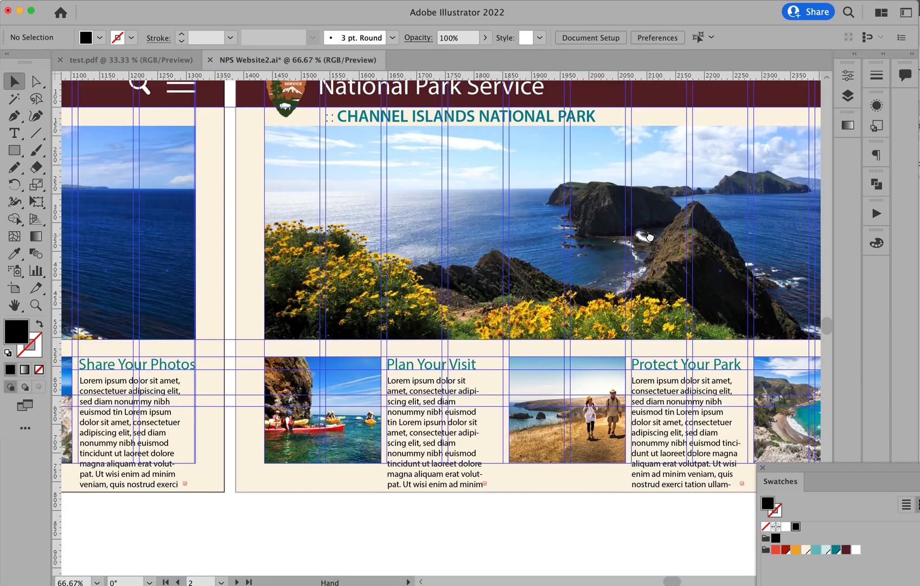
pyautogui.keyDown('alt'); pyautogui.keyDown('super'); pyautogui.click(544, 274); pyautogui.keyUp('super'); pyautogui.keyUp('alt')
pyautogui.keyDown('alt'); pyautogui.keyDown('super'); pyautogui.click(508, 283); pyautogui.keyUp('super'); pyautogui.keyUp('alt')
pyautogui.moveTo(498, 284); pyautogui.dragTo(697, 148)
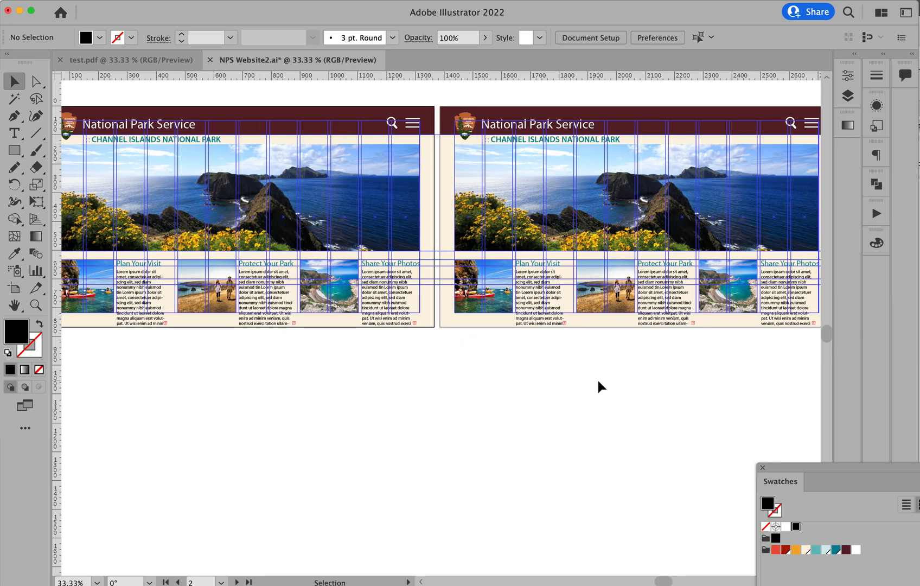
pyautogui.click(588, 184)
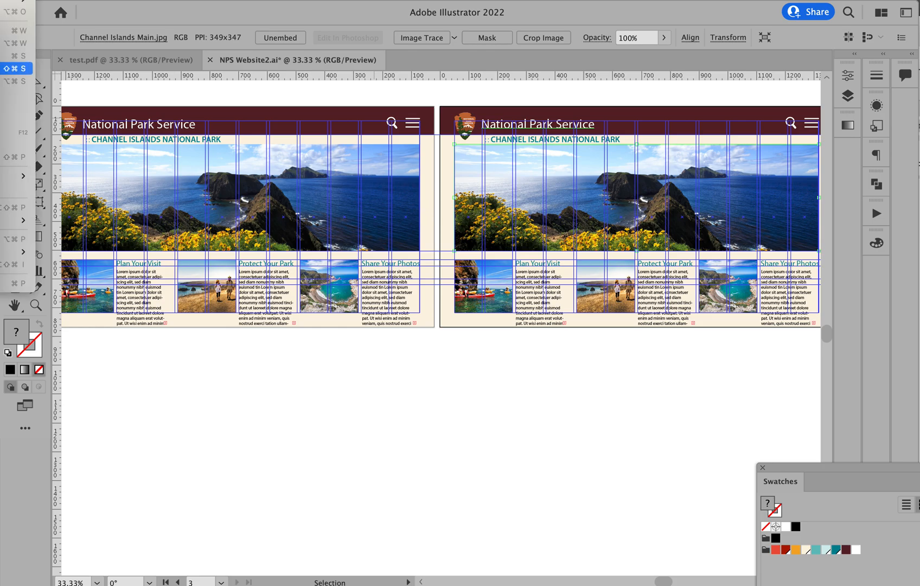
pyautogui.press('super+shift+p')
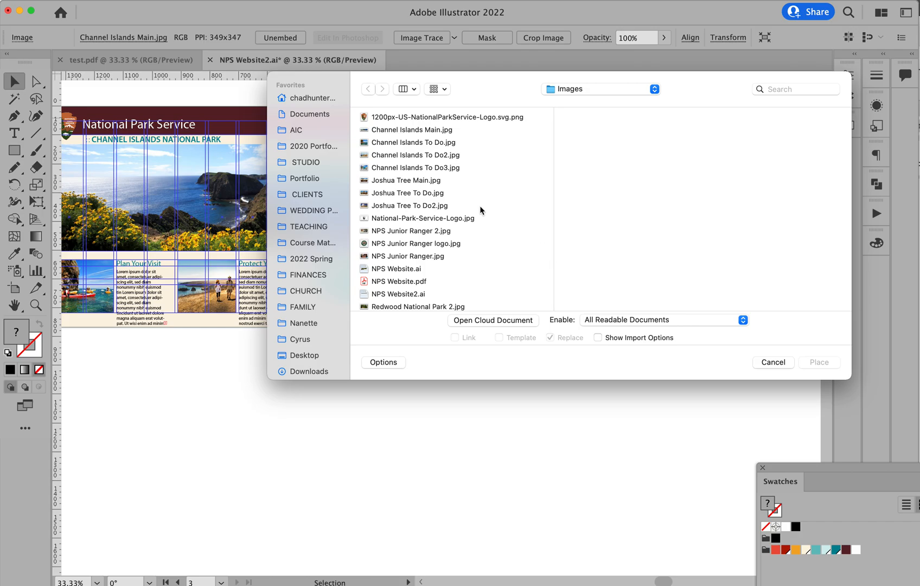
pyautogui.doubleClick(407, 180)
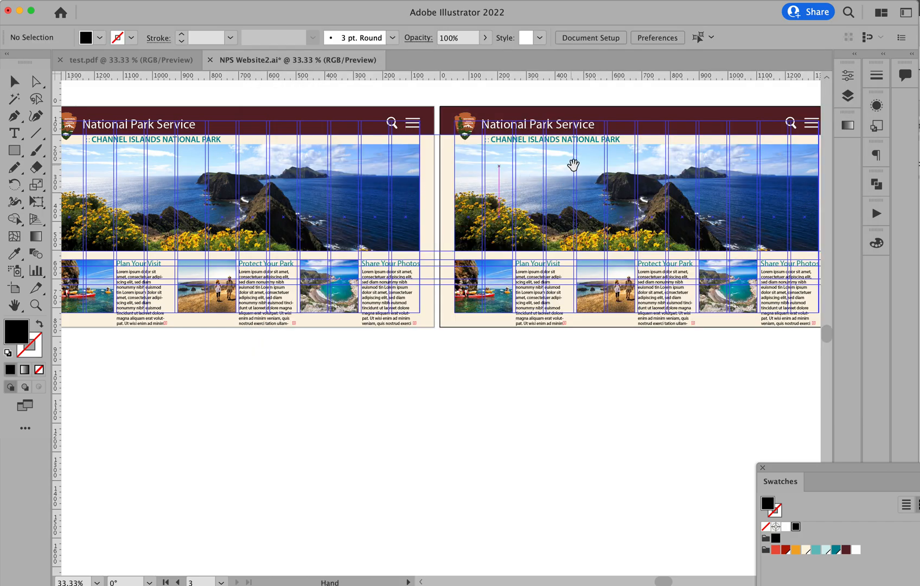
pyautogui.hscroll(10, 379, 173)
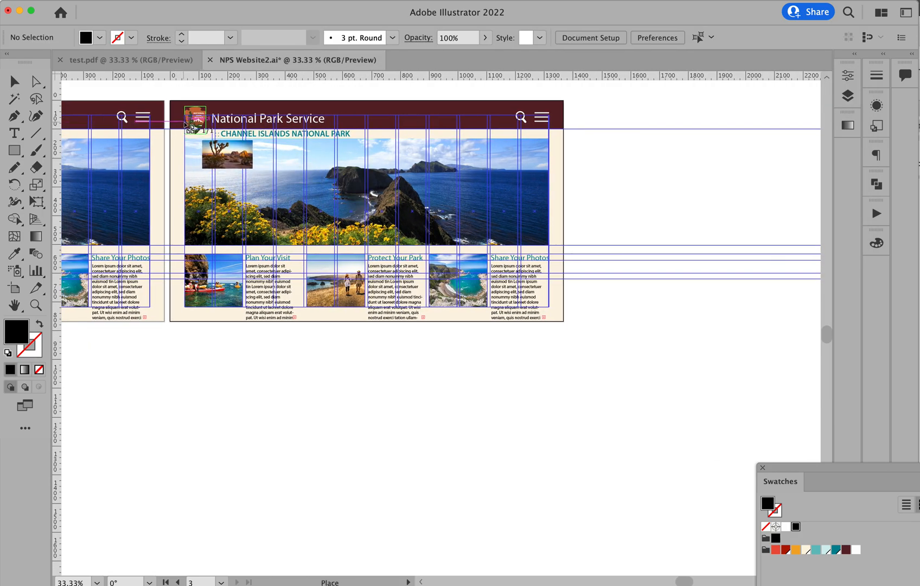
pyautogui.click(611, 328)
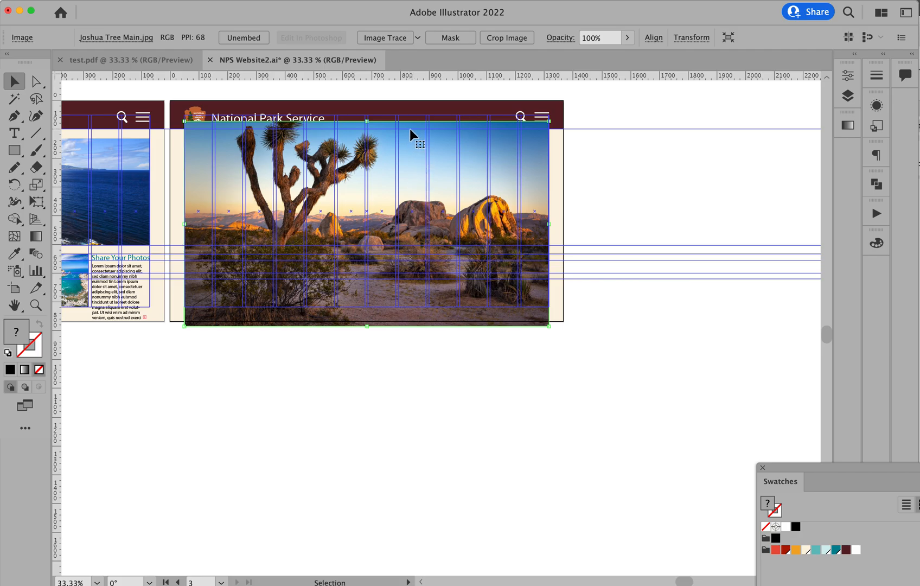
pyautogui.moveTo(167, 76); pyautogui.dragTo(163, 139)
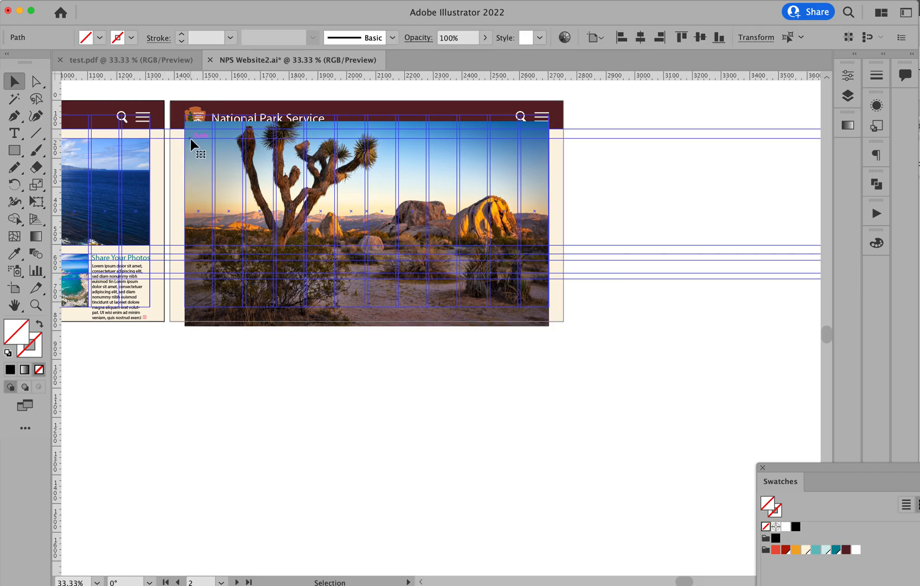
# Try raising the Joshua Tree photo and cropping it to the banner area between the horizontal guides.
pyautogui.moveTo(325, 220)
pyautogui.mouseDown()
pyautogui.moveTo(325, 190)
pyautogui.moveTo(325, 199)
pyautogui.mouseUp()
pyautogui.click(506, 37)
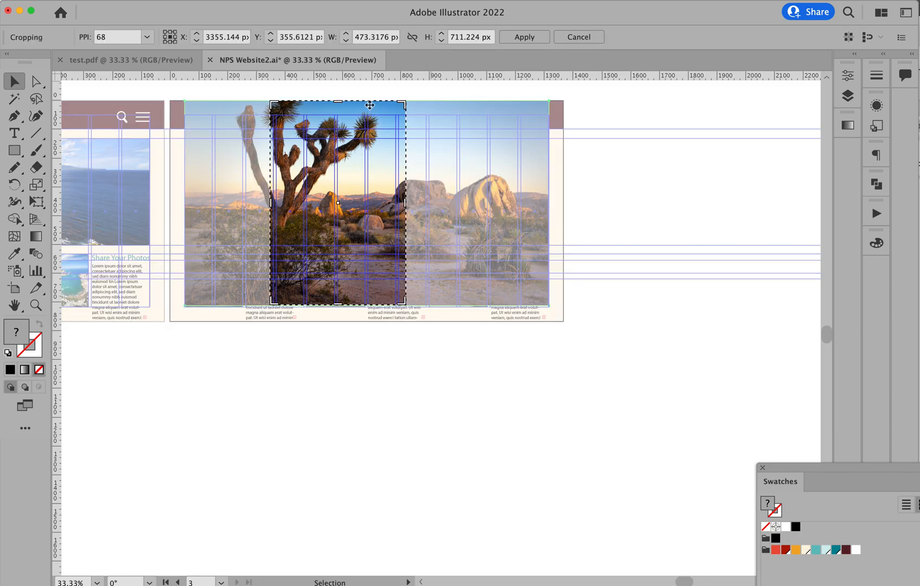
pyautogui.moveTo(273, 104); pyautogui.dragTo(186, 140)
pyautogui.moveTo(408, 306); pyautogui.dragTo(549, 244)
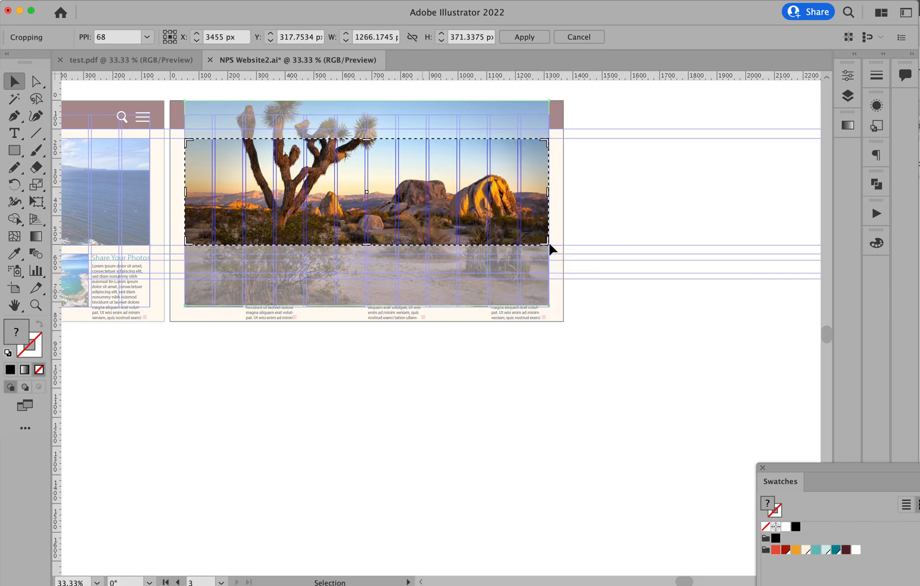
pyautogui.click(524, 37)
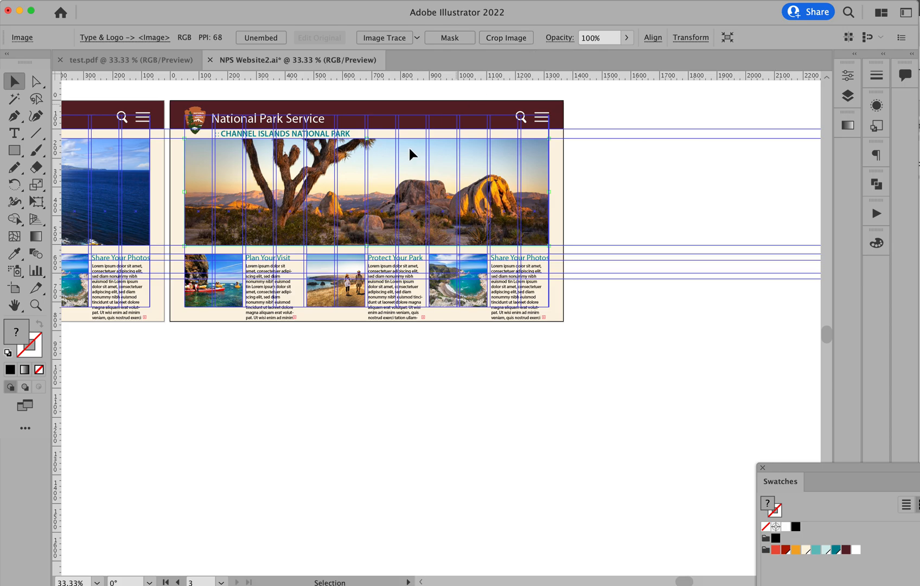
pyautogui.press('super+z')
# Shift the Joshua Tree photo down slightly and crop it to the banner area, about 1266 by 371 px.
pyautogui.moveTo(380, 188); pyautogui.dragTo(381, 199)
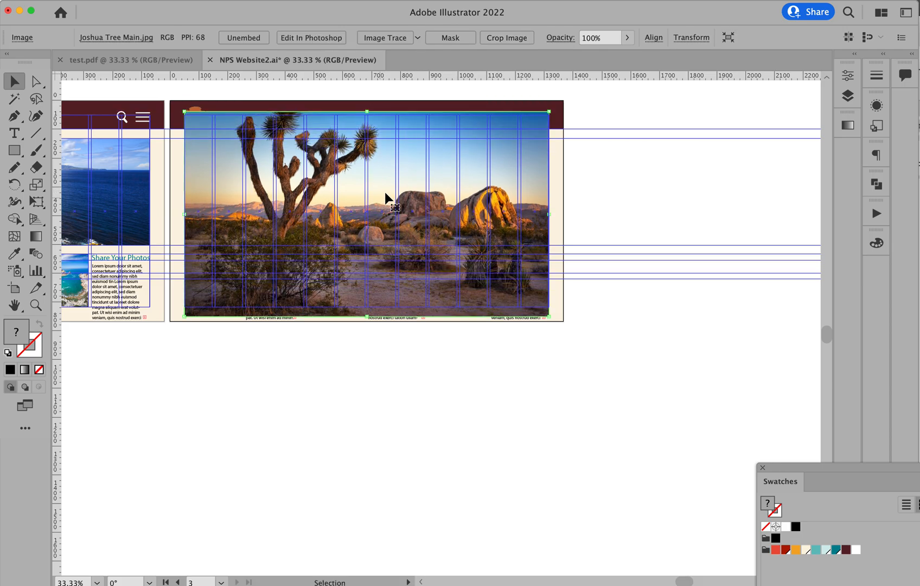
pyautogui.moveTo(275, 115); pyautogui.dragTo(180, 142)
pyautogui.moveTo(401, 313); pyautogui.dragTo(552, 244)
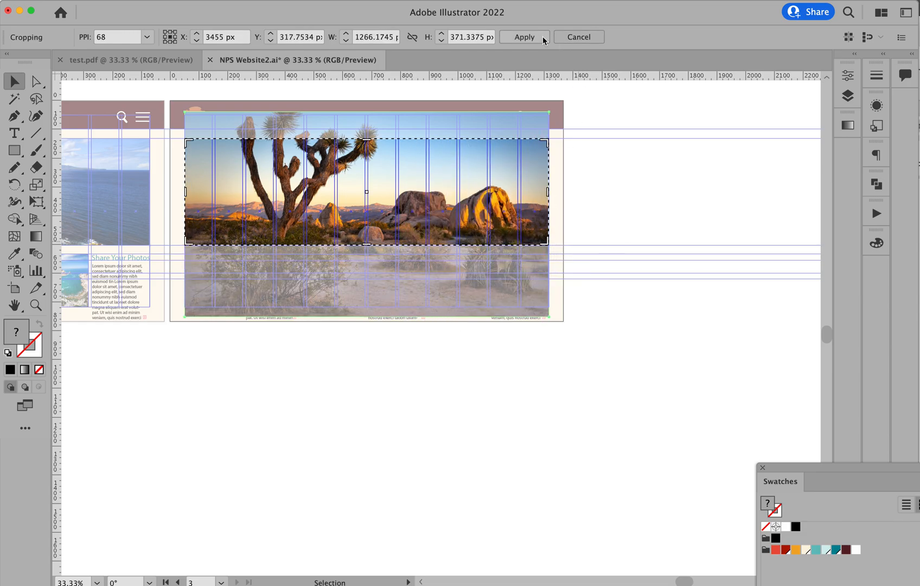
pyautogui.click(526, 39)
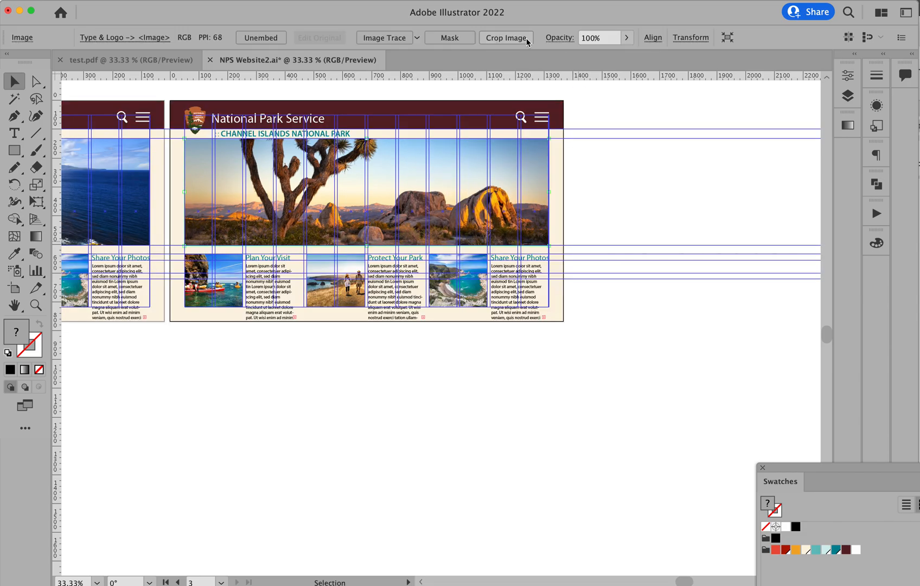
pyautogui.click(607, 197)
# Replace "CHANNEL ISLANDS" with "JOSHUA TREE" in the third artboard's park heading.
pyautogui.moveTo(190, 102); pyautogui.dragTo(434, 210)
pyautogui.moveTo(278, 232); pyautogui.dragTo(401, 199)
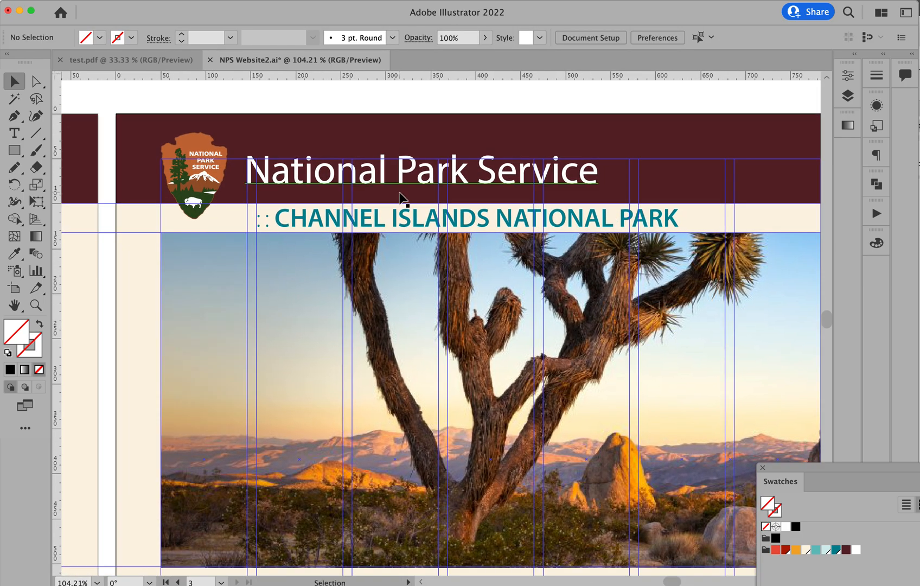
pyautogui.press('t')
pyautogui.moveTo(275, 218); pyautogui.dragTo(485, 213)
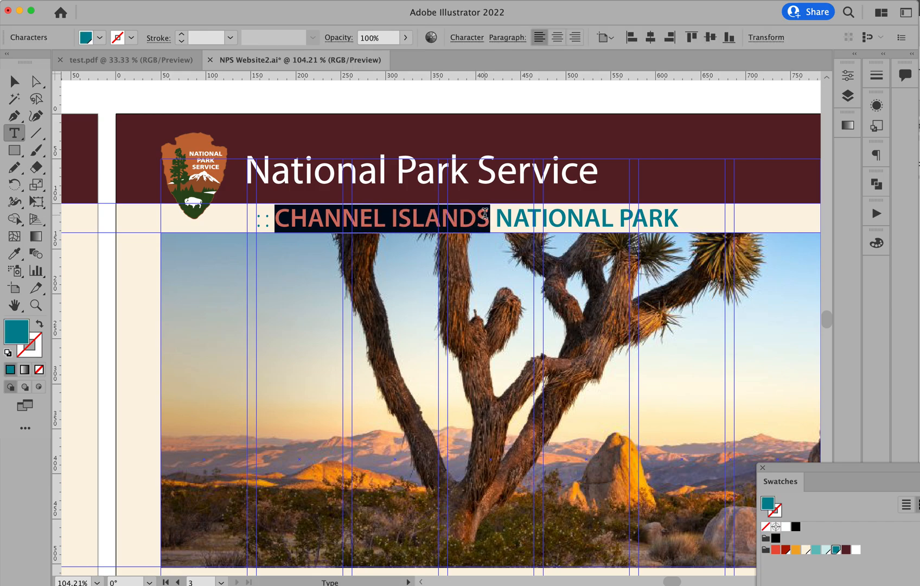
pyautogui.write('JOSHUA')
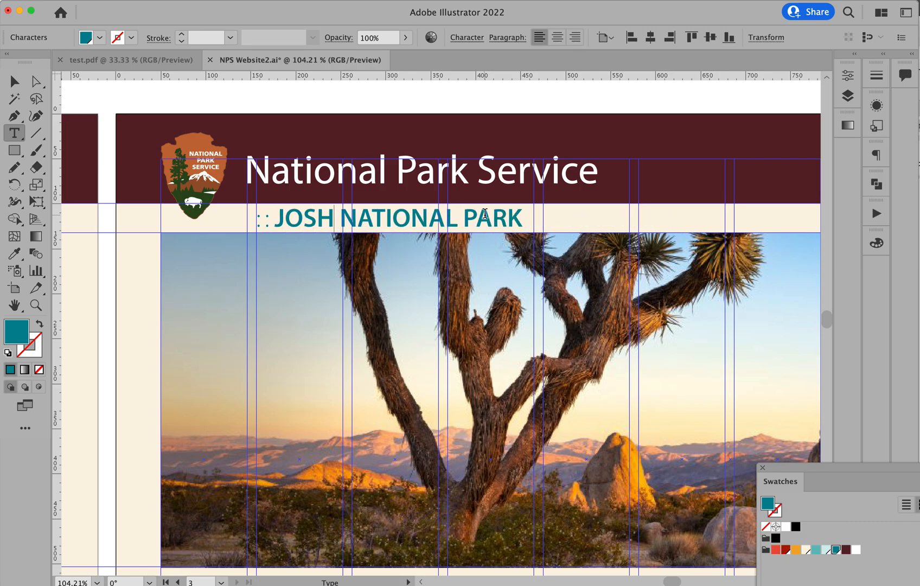
pyautogui.write(' TREE')
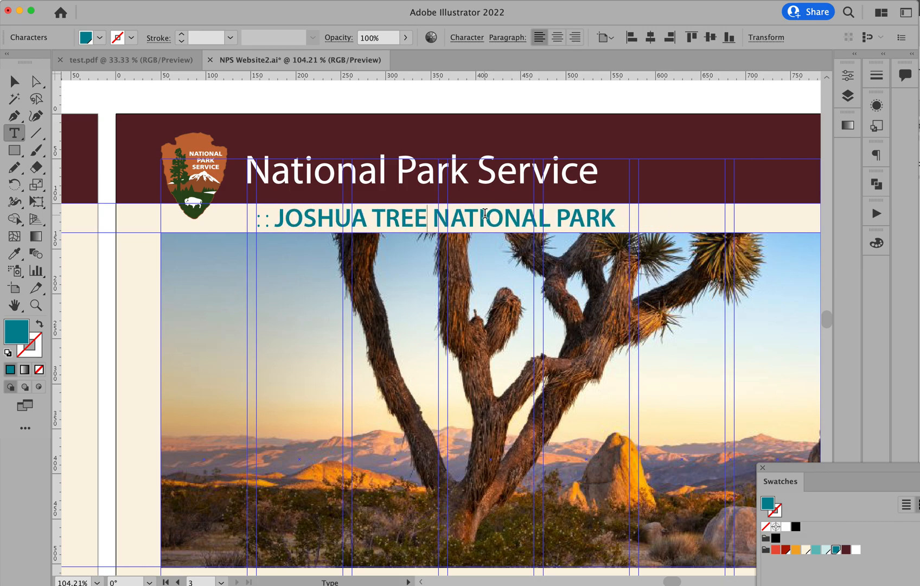
pyautogui.keyDown('super'); pyautogui.click(385, 96); pyautogui.keyUp('super')
# Hide the guides and compare the Joshua Tree page with the neighbouring Channel Islands page.
pyautogui.keyDown('alt'); pyautogui.keyDown('super'); pyautogui.click(592, 350); pyautogui.keyUp('super'); pyautogui.keyUp('alt')
pyautogui.keyDown('alt'); pyautogui.keyDown('super'); pyautogui.click(592, 350); pyautogui.keyUp('super'); pyautogui.keyUp('alt')
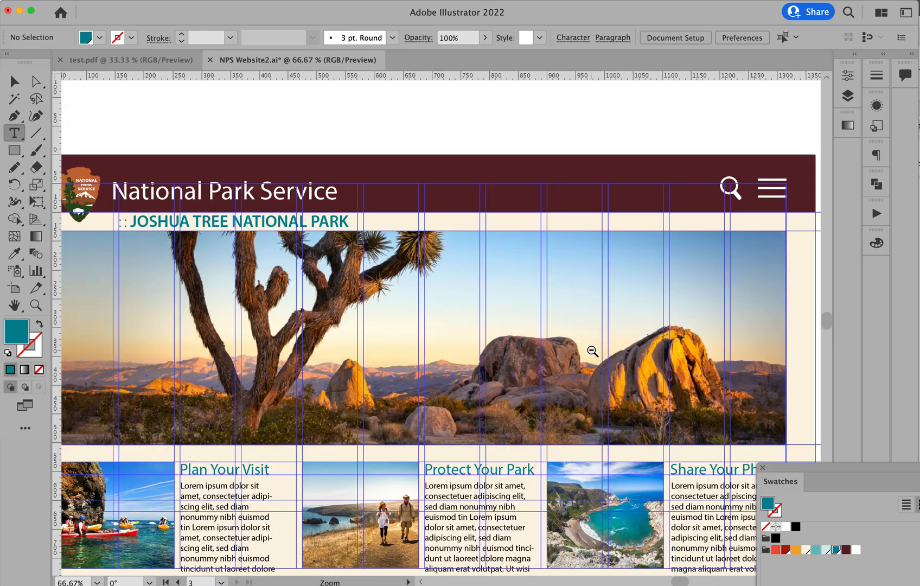
pyautogui.keyDown('alt'); pyautogui.keyDown('super'); pyautogui.click(593, 350); pyautogui.keyUp('super'); pyautogui.keyUp('alt')
pyautogui.keyDown('alt'); pyautogui.keyDown('super'); pyautogui.click(592, 350); pyautogui.keyUp('super'); pyautogui.keyUp('alt')
pyautogui.moveTo(391, 388); pyautogui.dragTo(562, 345)
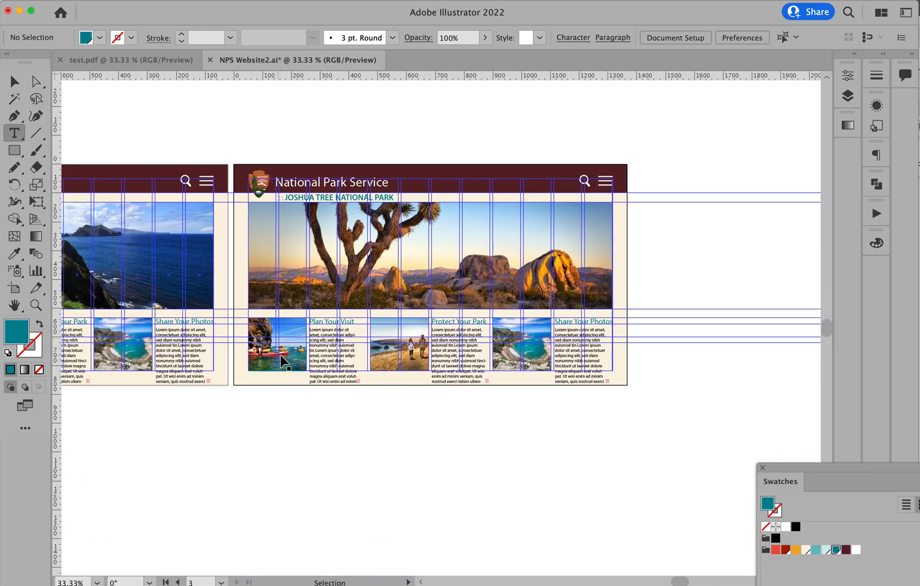
pyautogui.moveTo(258, 342); pyautogui.dragTo(522, 333)
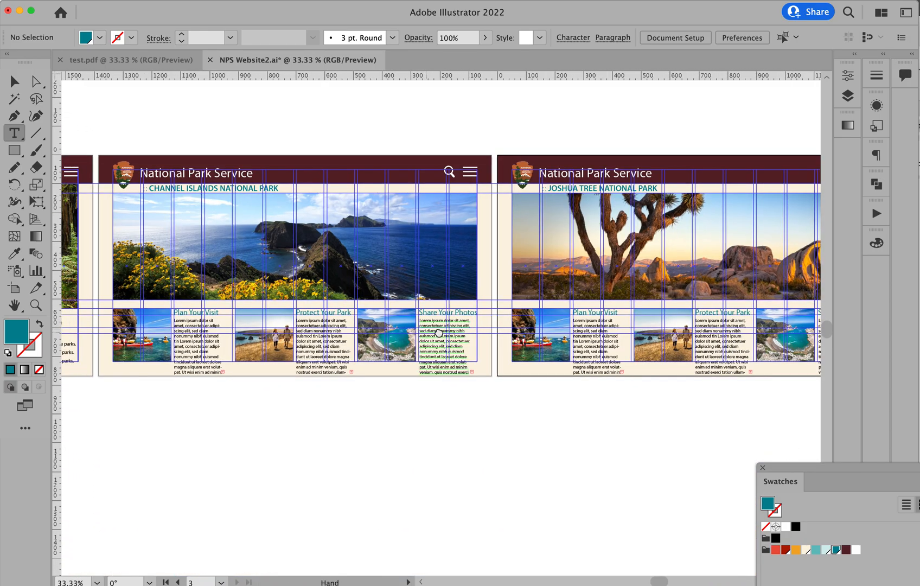
pyautogui.moveTo(433, 335); pyautogui.dragTo(763, 333)
pyautogui.moveTo(494, 335); pyautogui.dragTo(504, 334)
pyautogui.press('super+;')
pyautogui.moveTo(405, 344); pyautogui.dragTo(259, 342)
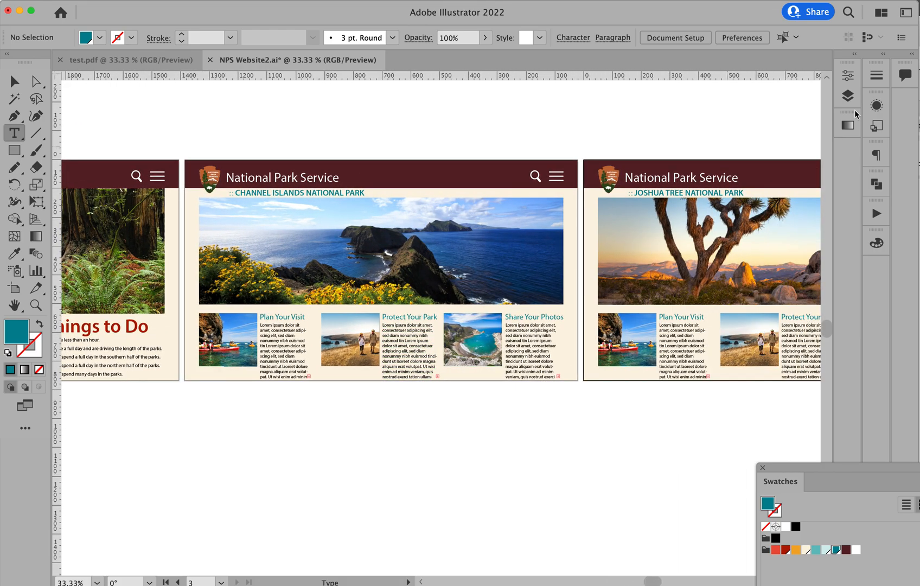
# Hide the Guides, Photo and Type & Logo layers and toggle the Background layer to examine its artwork alone.
pyautogui.click(847, 96)
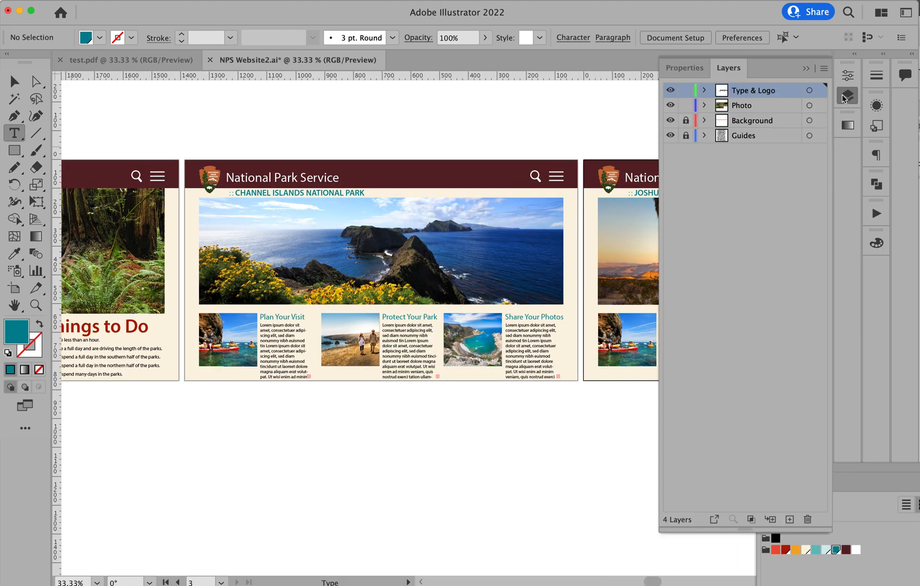
pyautogui.click(670, 135)
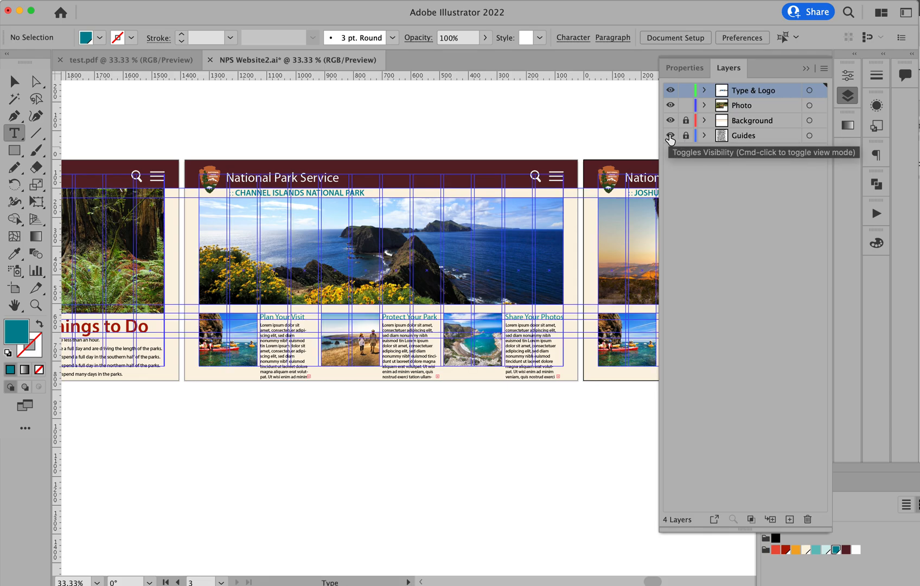
pyautogui.click(670, 137)
pyautogui.click(671, 136)
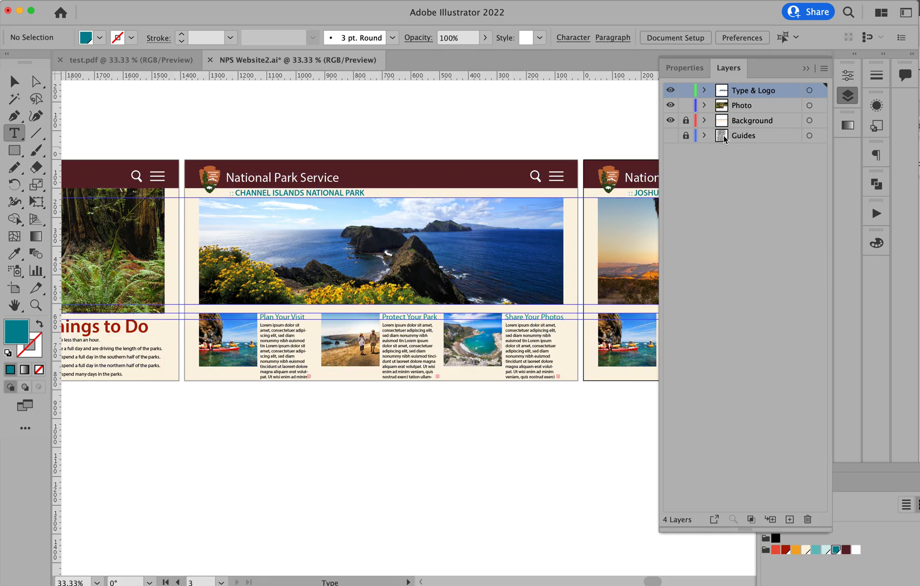
pyautogui.click(671, 121)
pyautogui.click(671, 122)
pyautogui.click(670, 122)
pyautogui.click(671, 122)
pyautogui.moveTo(671, 107); pyautogui.dragTo(671, 91)
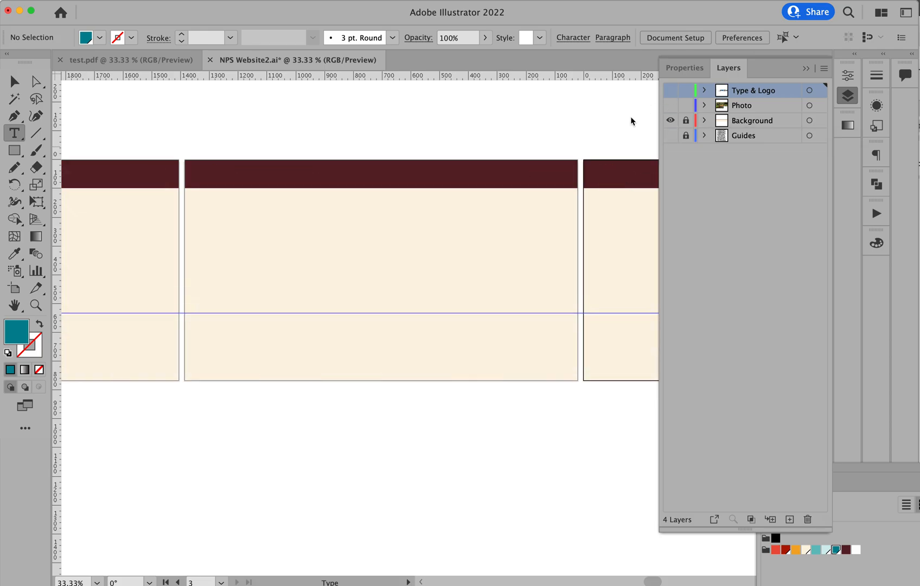
pyautogui.click(670, 121)
pyautogui.click(670, 120)
# Show the Photo and Type & Logo layers again, toggling each one to examine what it contains.
pyautogui.click(670, 107)
pyautogui.click(671, 106)
pyautogui.click(670, 106)
pyautogui.click(671, 106)
pyautogui.click(670, 107)
pyautogui.click(671, 106)
pyautogui.click(671, 106)
pyautogui.click(670, 91)
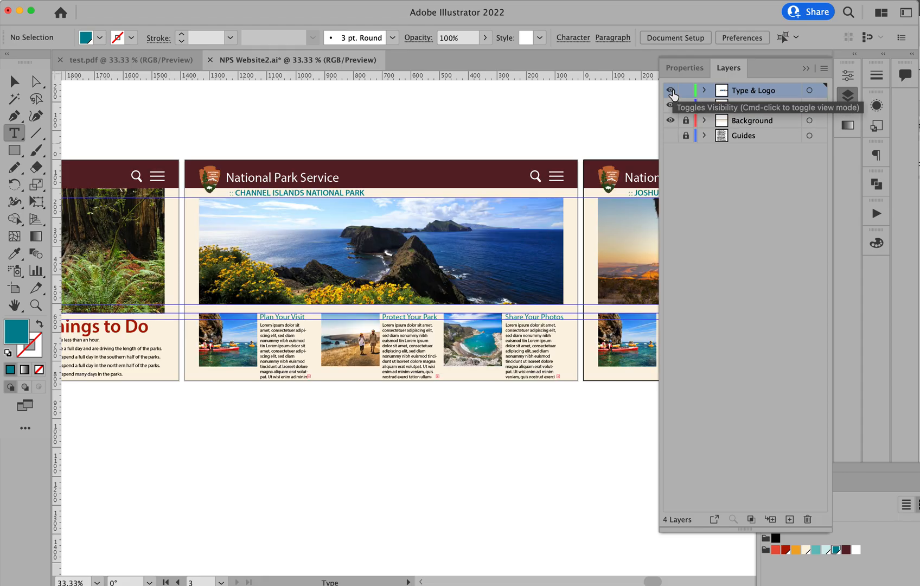
pyautogui.click(671, 90)
pyautogui.click(670, 90)
pyautogui.click(671, 90)
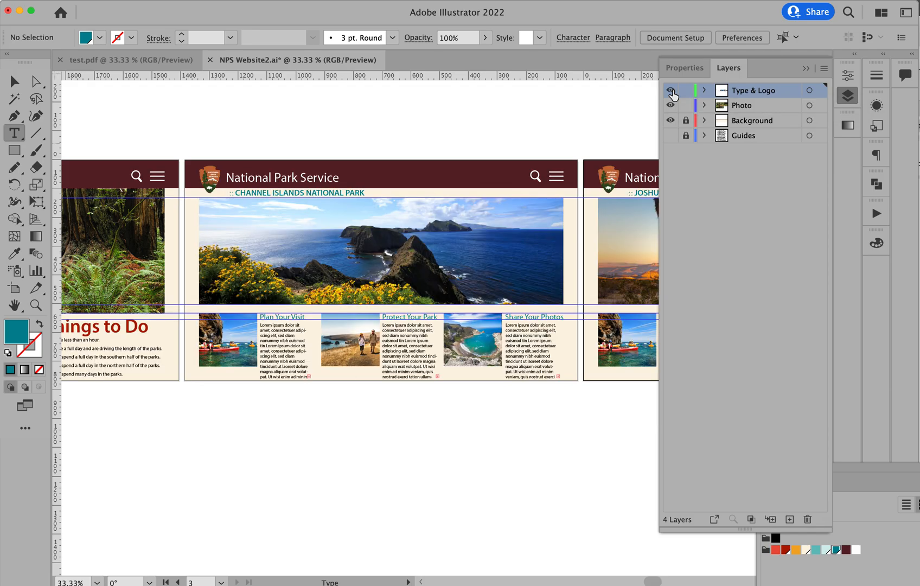
# Turn the Guides layer back on, hide the guides, and view all three artboards together.
pyautogui.click(671, 136)
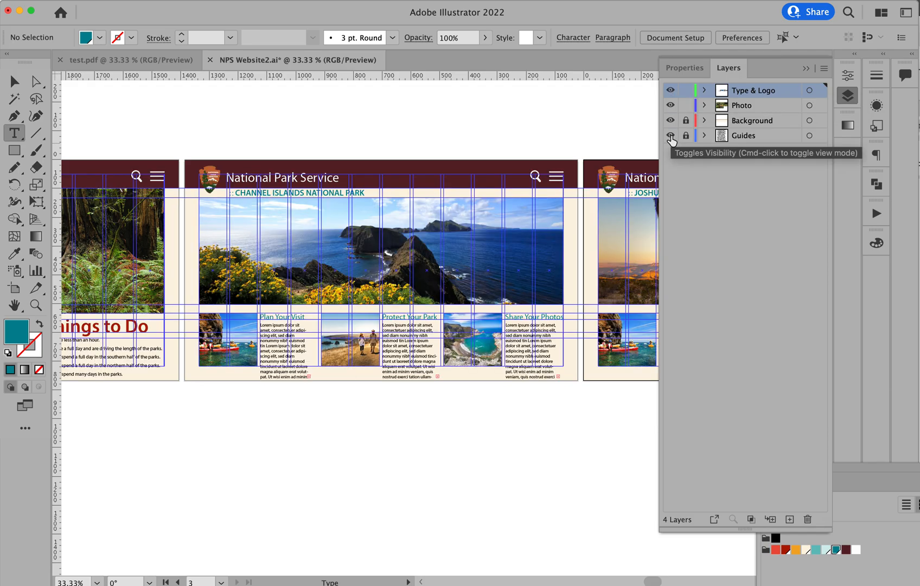
pyautogui.click(671, 137)
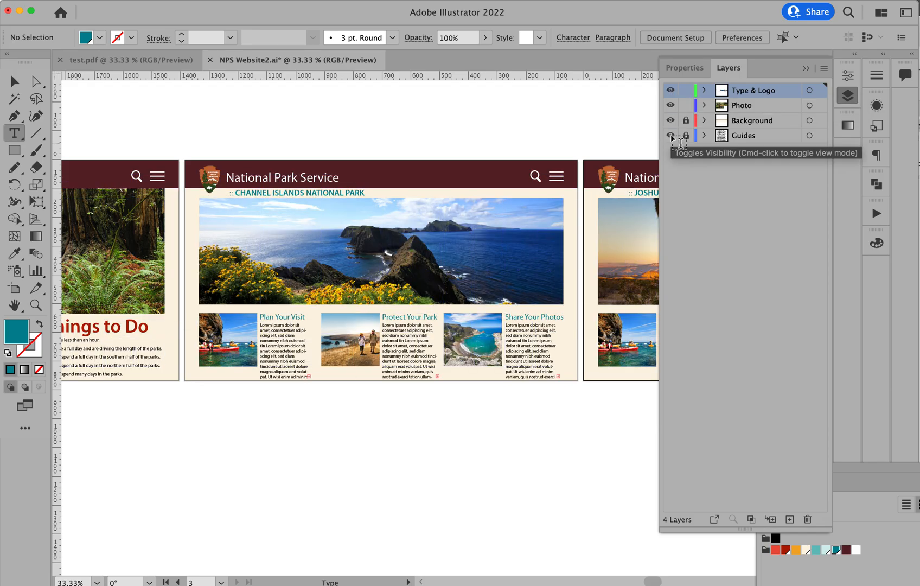
pyautogui.click(806, 68)
pyautogui.keyDown('alt'); pyautogui.keyDown('super'); pyautogui.click(580, 281); pyautogui.keyUp('super'); pyautogui.keyUp('alt')
pyautogui.keyDown('alt'); pyautogui.keyDown('super'); pyautogui.click(580, 281); pyautogui.keyUp('super'); pyautogui.keyUp('alt')
pyautogui.moveTo(514, 345); pyautogui.dragTo(714, 228)
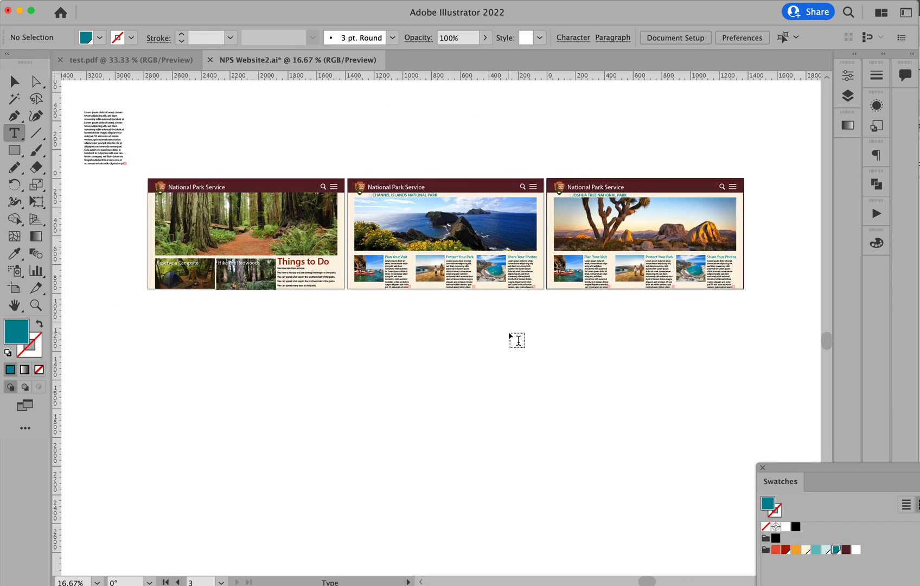